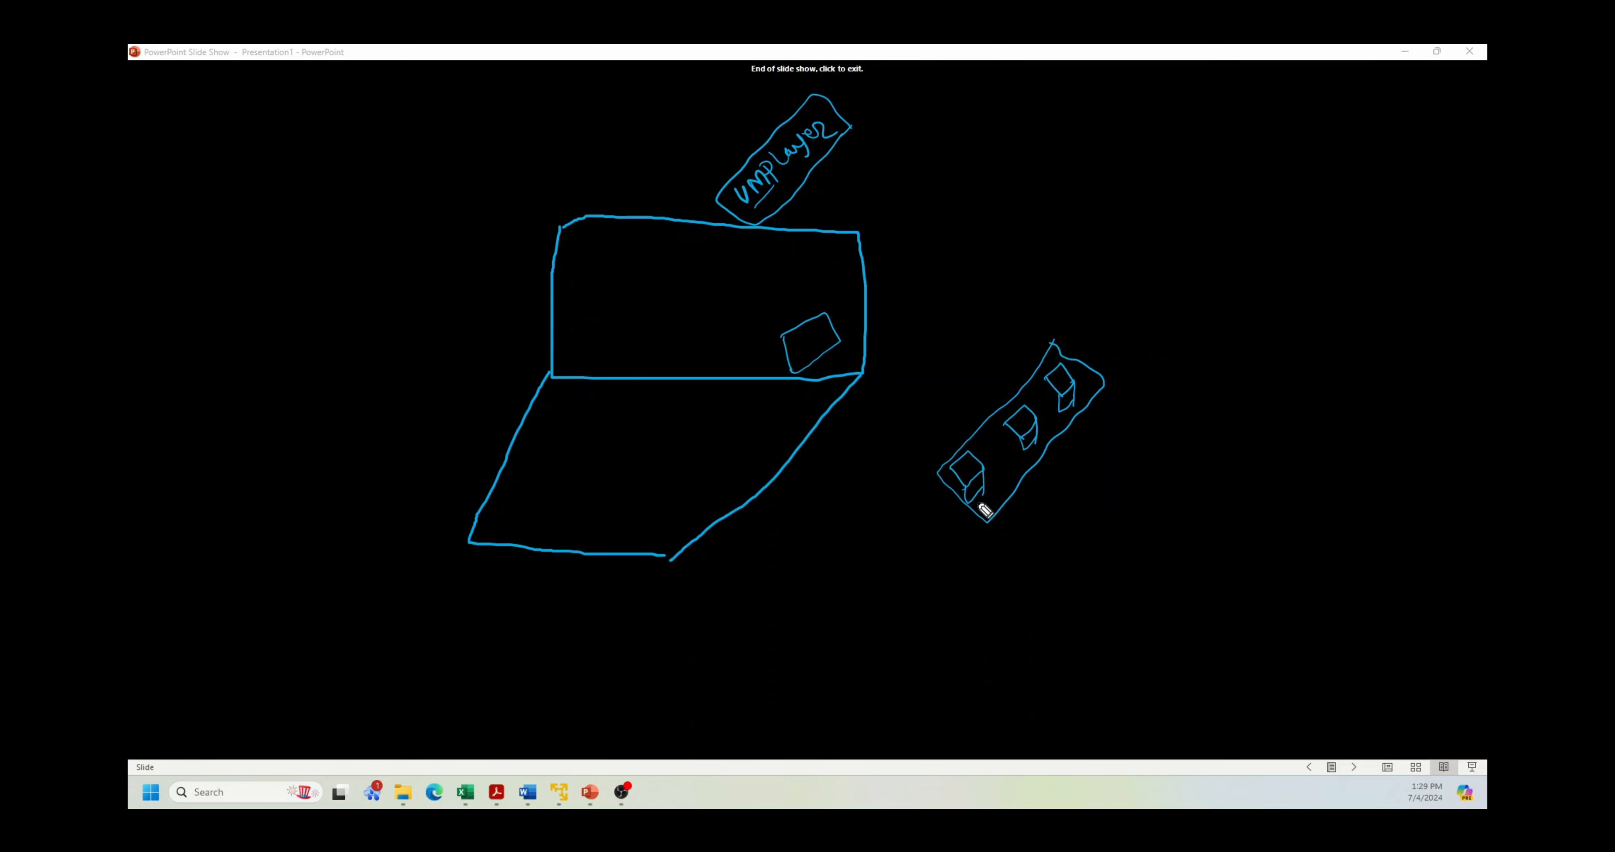
# Step: Handwrite 'Server' with versions 2016, 2019 and 2023 beside the sketched server rack
pyautogui.moveTo(987, 521)
pyautogui.mouseDown()
pyautogui.moveTo(1032, 560)
pyautogui.moveTo(1086, 508)
pyautogui.mouseUp()
pyautogui.moveTo(1044, 589)
pyautogui.mouseDown()
pyautogui.moveTo(1052, 601)
pyautogui.moveTo(1066, 565)
pyautogui.moveTo(1091, 561)
pyautogui.moveTo(1071, 627)
pyautogui.moveTo(1094, 573)
pyautogui.moveTo(1103, 620)
pyautogui.moveTo(1132, 592)
pyautogui.mouseUp()
pyautogui.click(1088, 635)
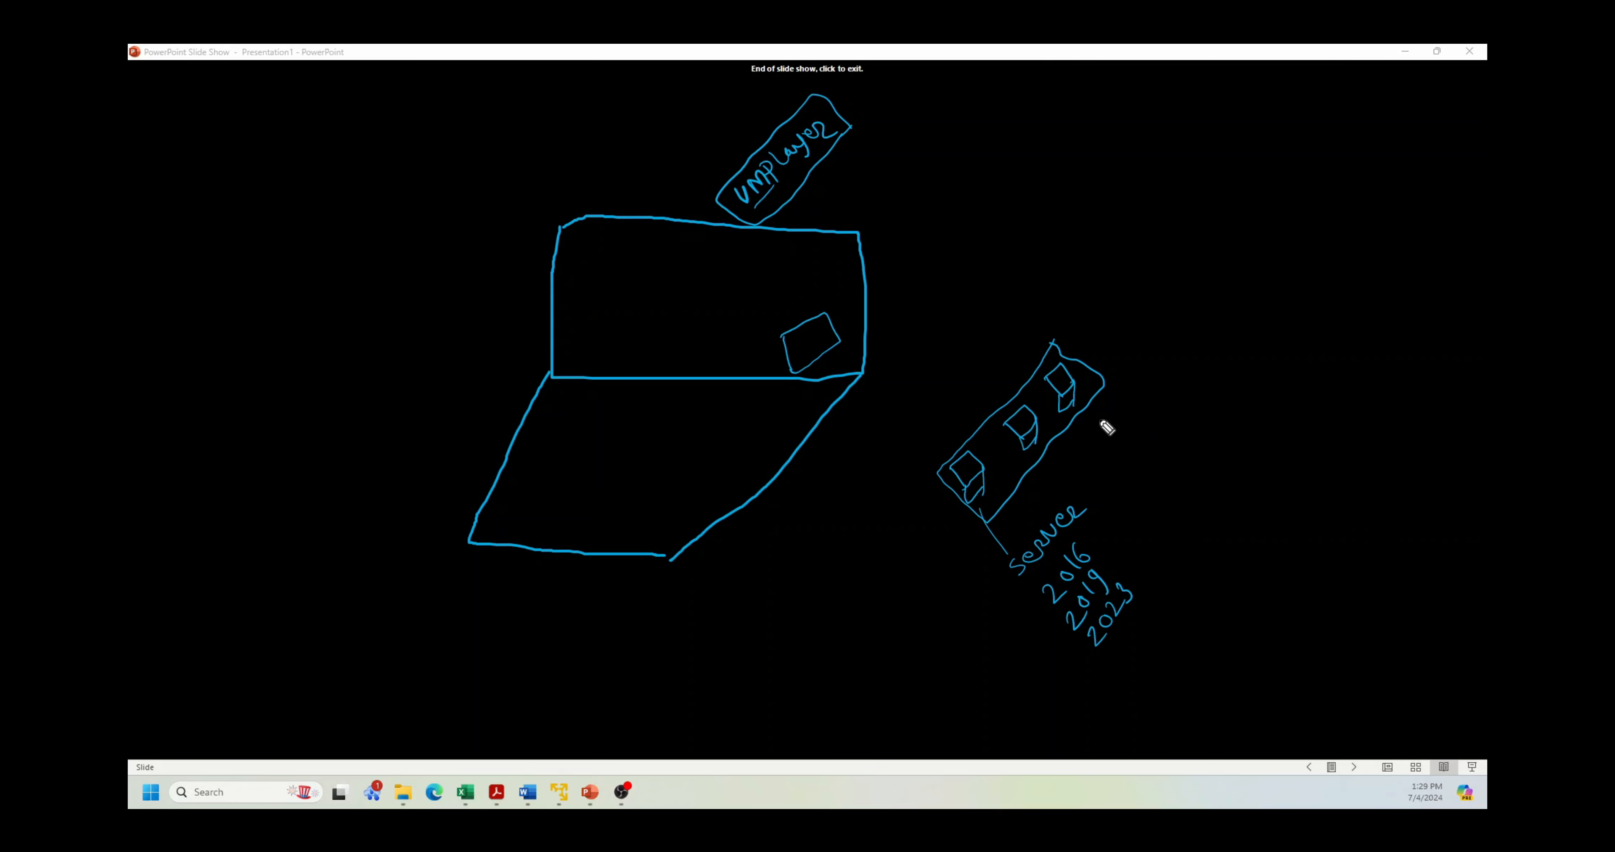
# Step: Write 'Win 10 Pro' in ink, draw connecting lines from the top box, and mark the bottom server box with S
pyautogui.moveTo(1107, 434)
pyautogui.mouseDown()
pyautogui.moveTo(1155, 398)
pyautogui.moveTo(1157, 356)
pyautogui.moveTo(1211, 303)
pyautogui.mouseUp()
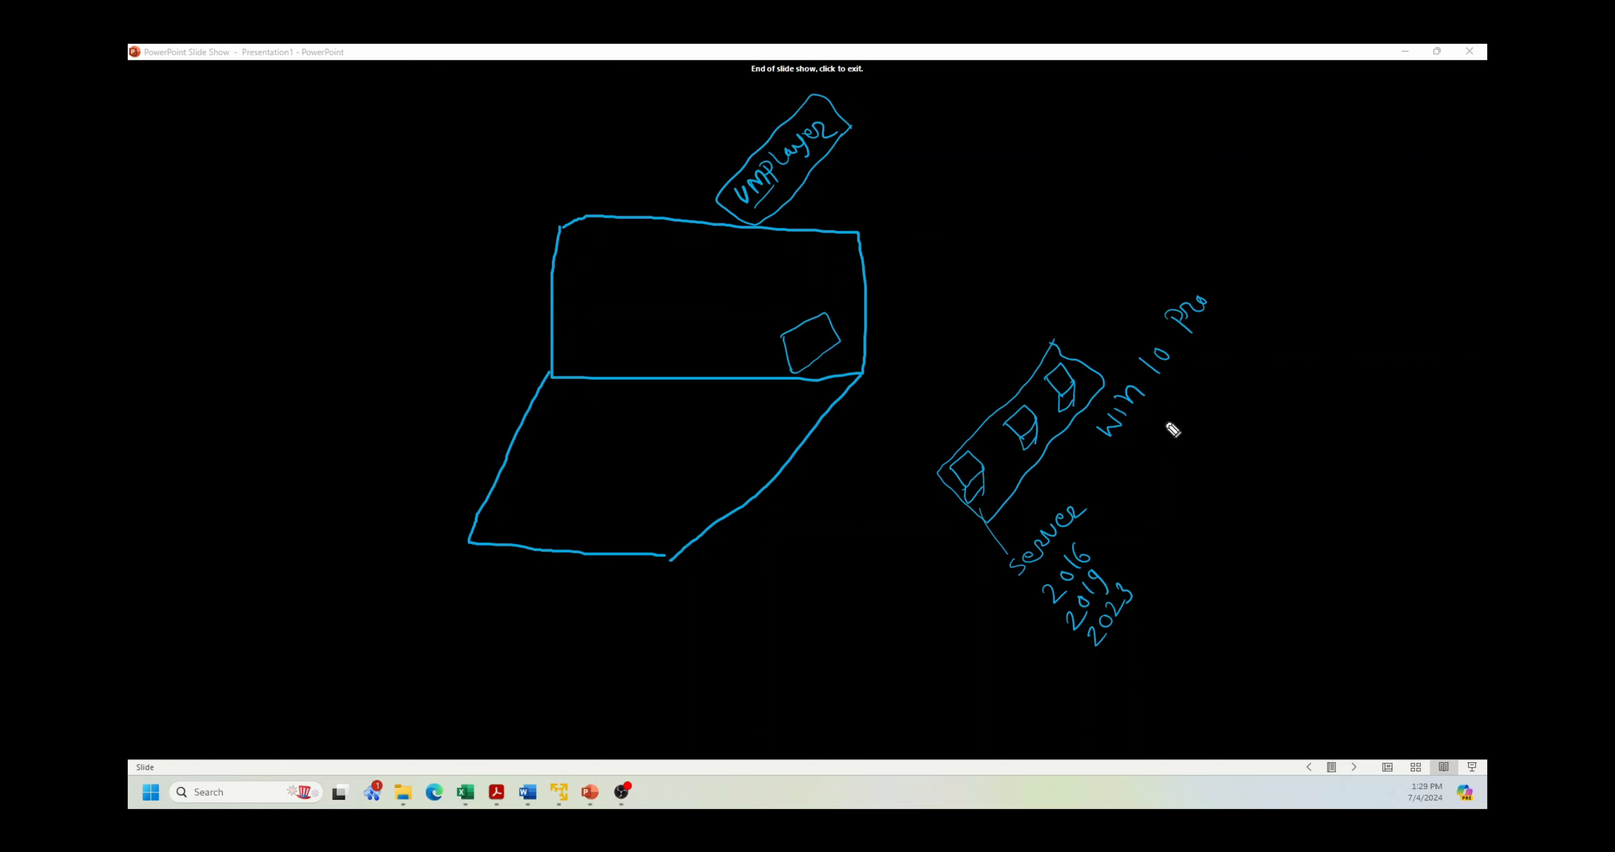
pyautogui.moveTo(1221, 303); pyautogui.dragTo(1132, 450)
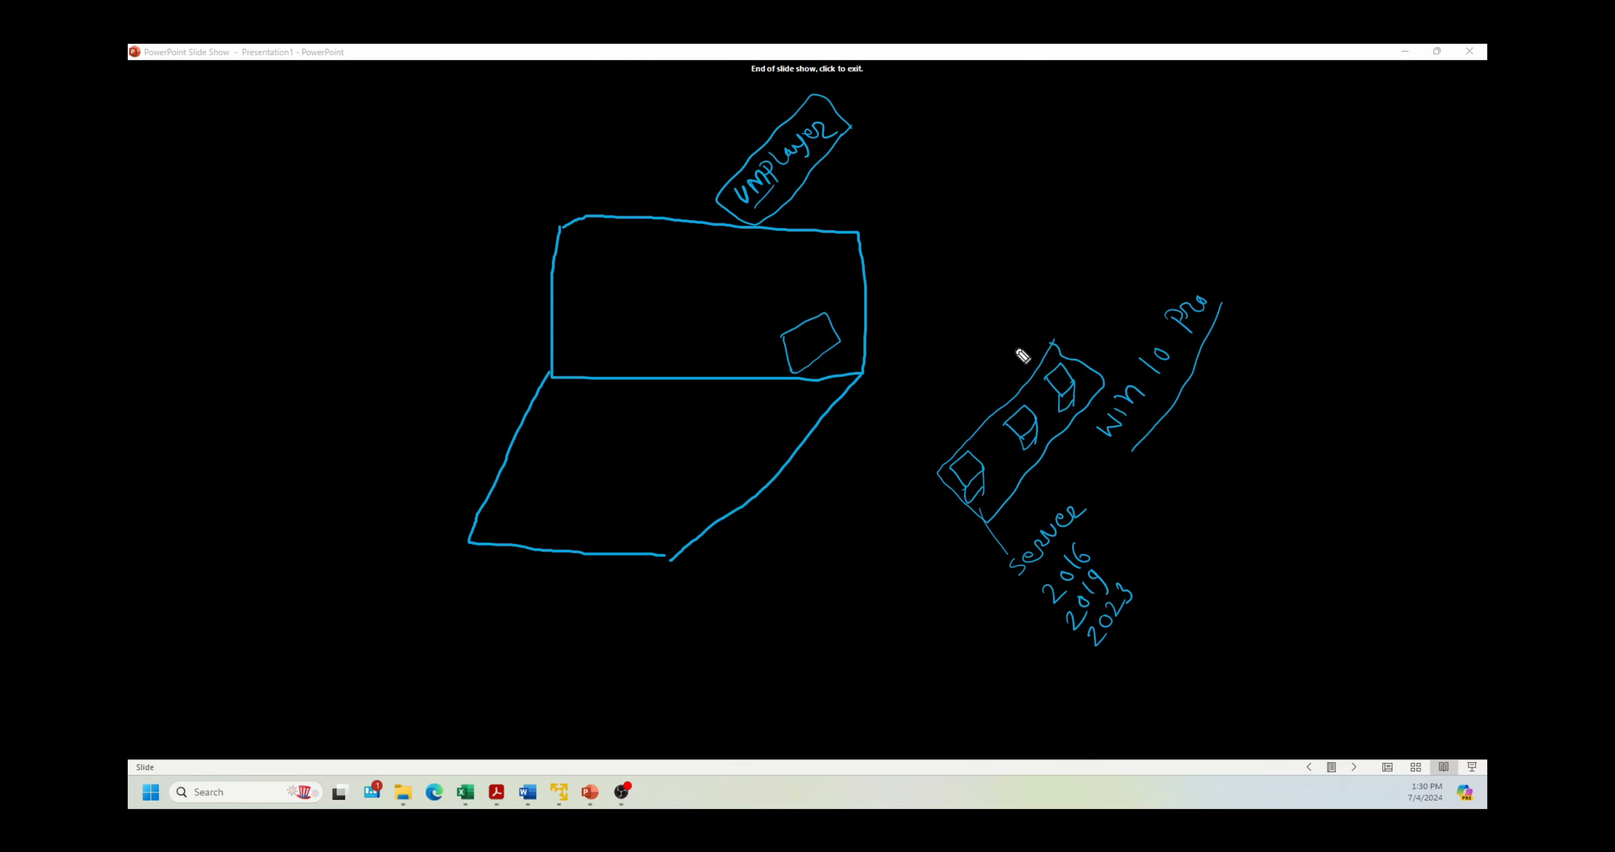
pyautogui.moveTo(1049, 375)
pyautogui.mouseDown()
pyautogui.moveTo(1038, 357)
pyautogui.moveTo(1010, 376)
pyautogui.moveTo(942, 447)
pyautogui.moveTo(960, 462)
pyautogui.mouseUp()
pyautogui.moveTo(990, 395); pyautogui.dragTo(1011, 416)
pyautogui.moveTo(972, 462); pyautogui.dragTo(963, 478)
# Step: Draw a line out from the laptop's small box and add two short strokes inside it
pyautogui.moveTo(790, 327); pyautogui.dragTo(762, 299)
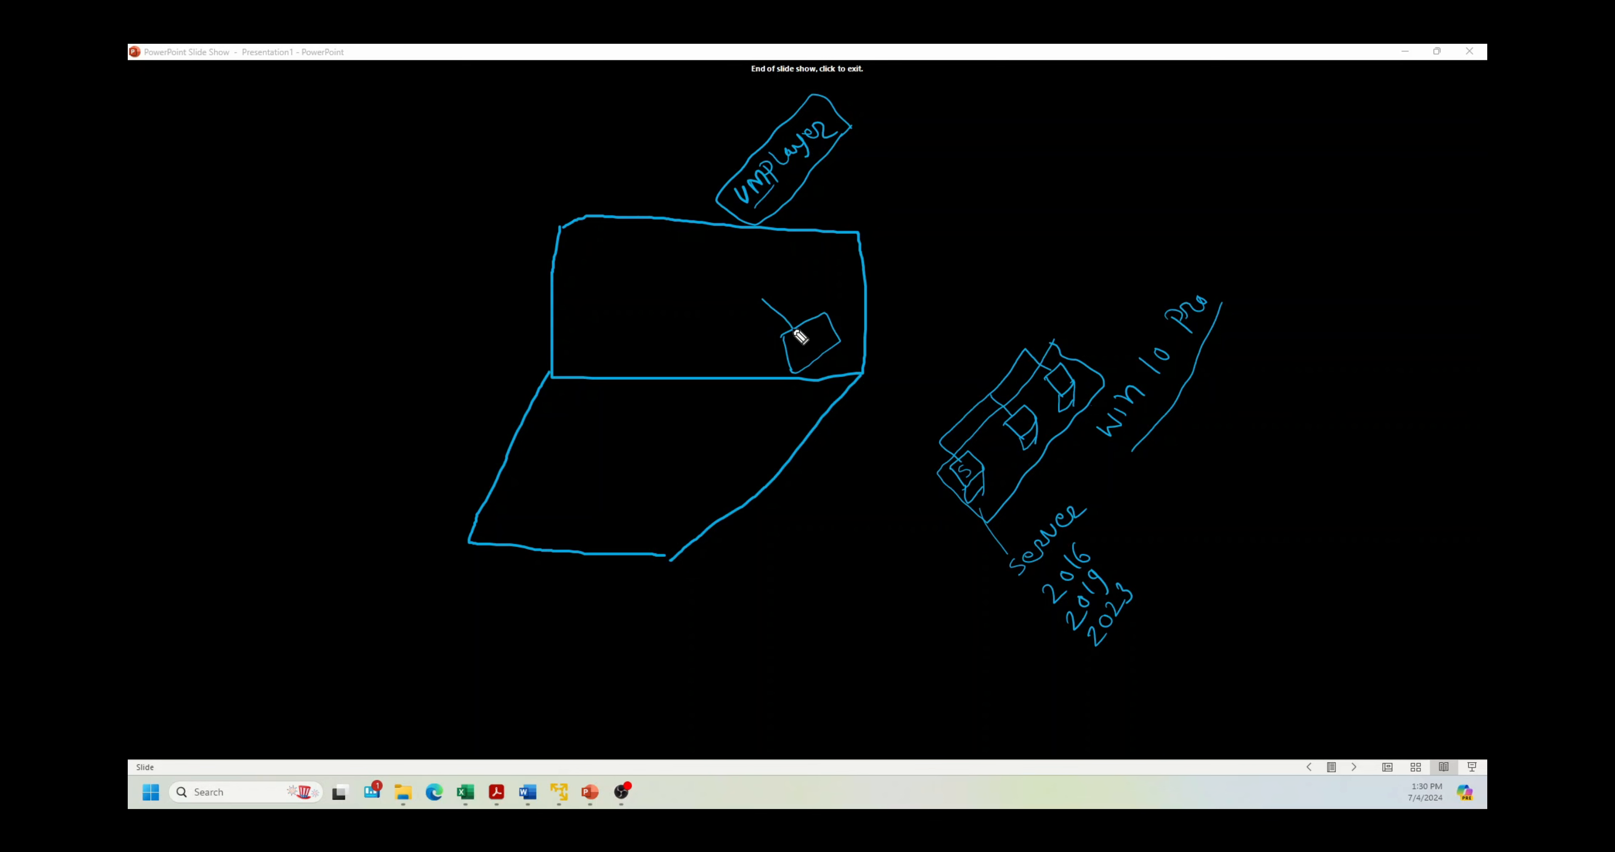
pyautogui.moveTo(793, 330); pyautogui.dragTo(796, 343)
pyautogui.moveTo(791, 331); pyautogui.dragTo(794, 346)
pyautogui.click(483, 691)
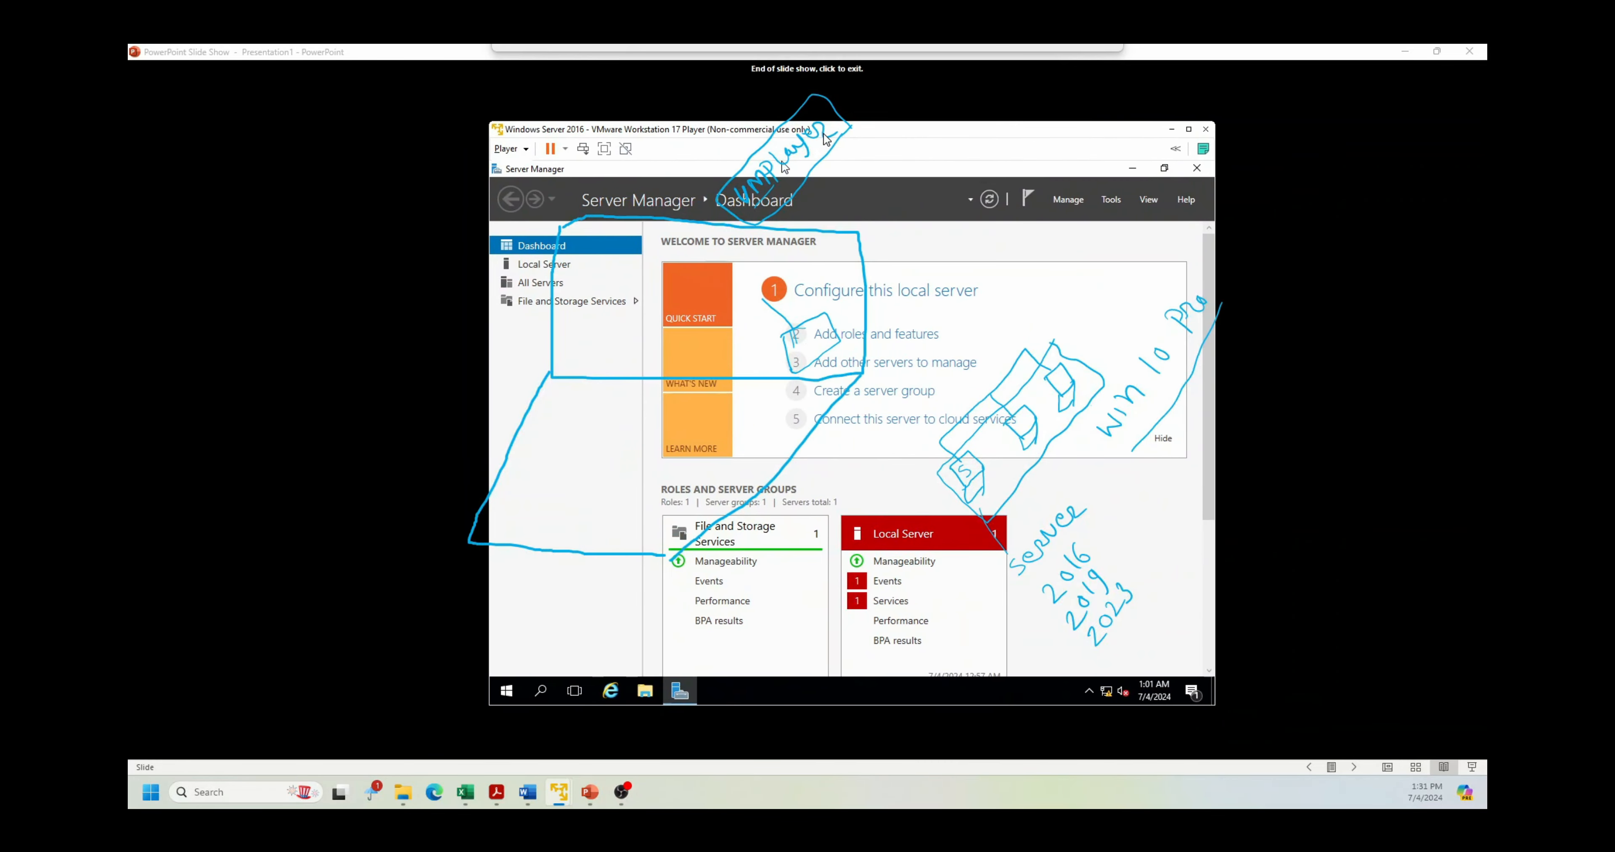
# Step: Move the Server 2016 VM window, erase the laptop and server sketch ink, and open Player > Manage
pyautogui.moveTo(823, 134)
pyautogui.mouseDown()
pyautogui.moveTo(946, 116)
pyautogui.moveTo(810, 114)
pyautogui.mouseUp()
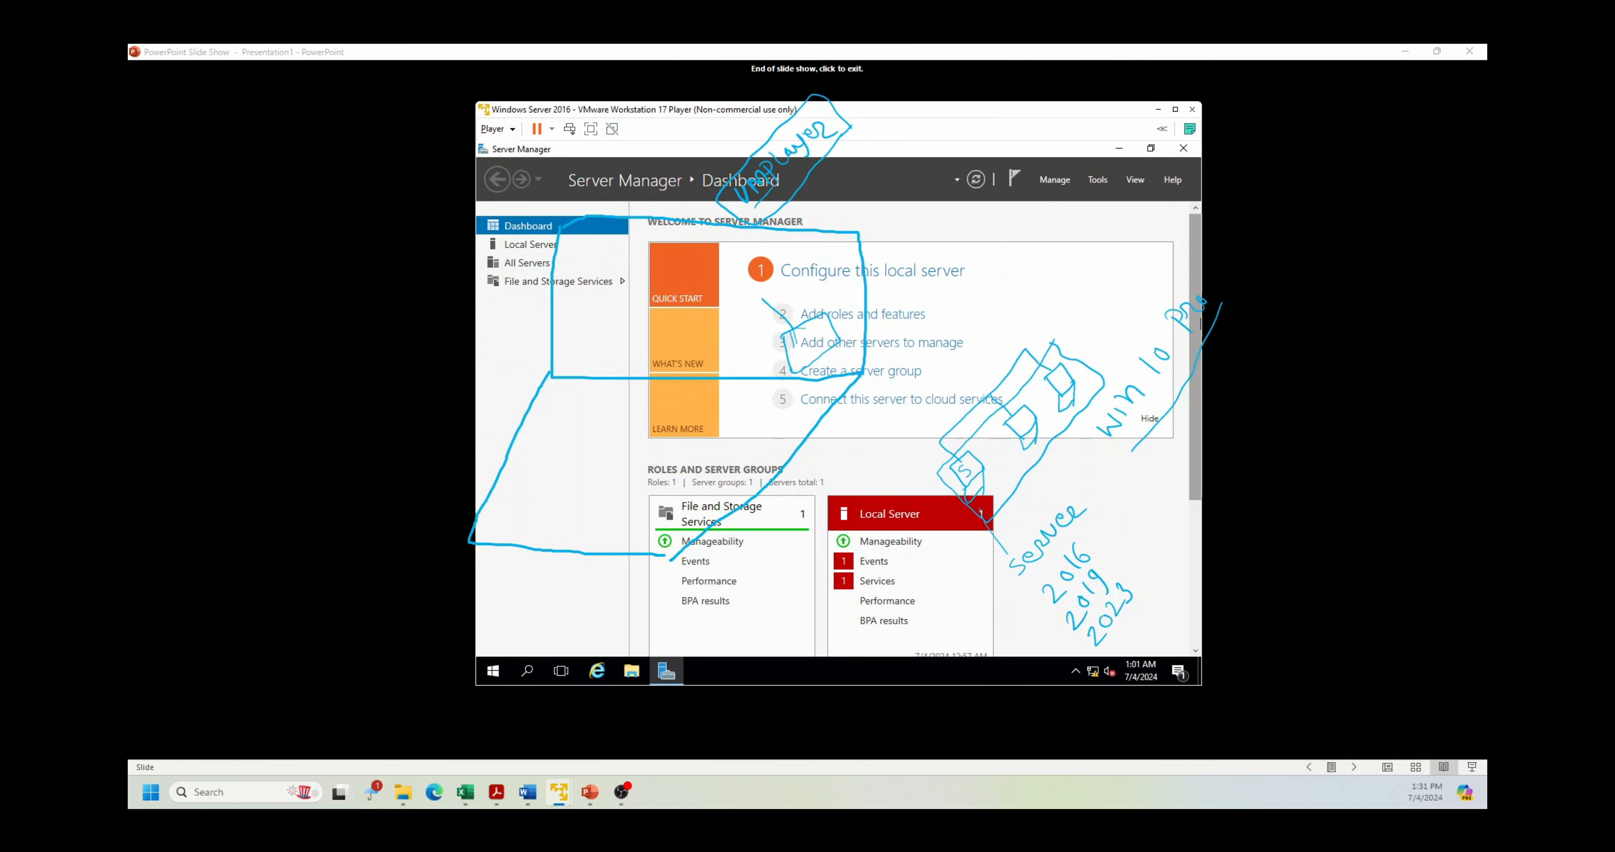
pyautogui.moveTo(906, 154)
pyautogui.mouseDown()
pyautogui.moveTo(544, 421)
pyautogui.moveTo(779, 438)
pyautogui.mouseUp()
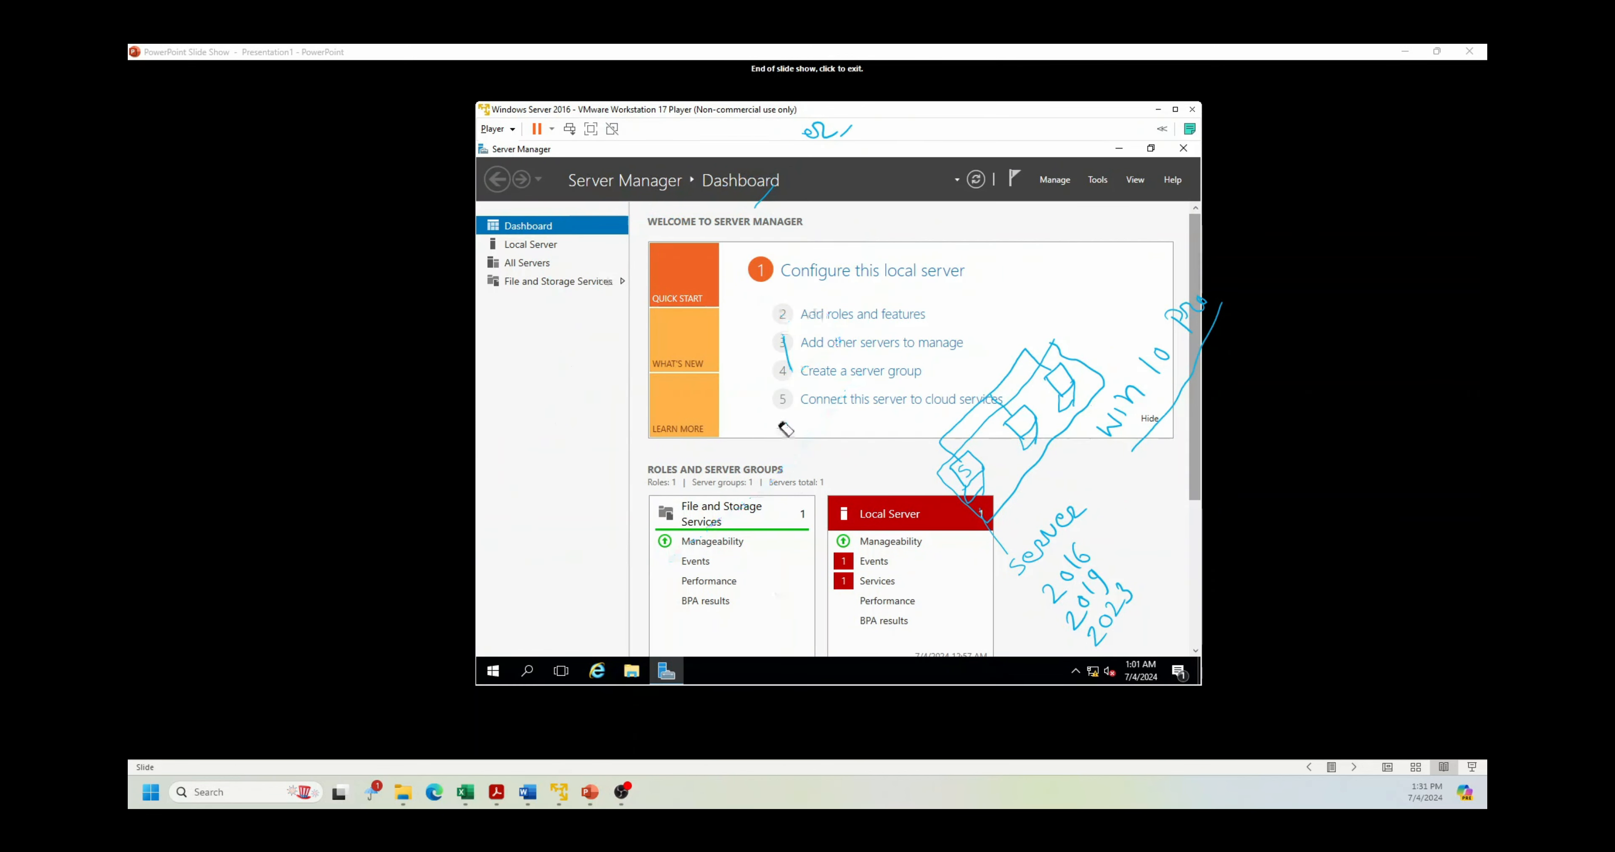
pyautogui.moveTo(897, 551)
pyautogui.mouseDown()
pyautogui.moveTo(1120, 306)
pyautogui.moveTo(1059, 582)
pyautogui.moveTo(959, 471)
pyautogui.moveTo(1104, 620)
pyautogui.moveTo(1045, 498)
pyautogui.moveTo(1161, 338)
pyautogui.moveTo(1056, 372)
pyautogui.moveTo(752, 329)
pyautogui.moveTo(808, 135)
pyautogui.moveTo(781, 188)
pyautogui.mouseUp()
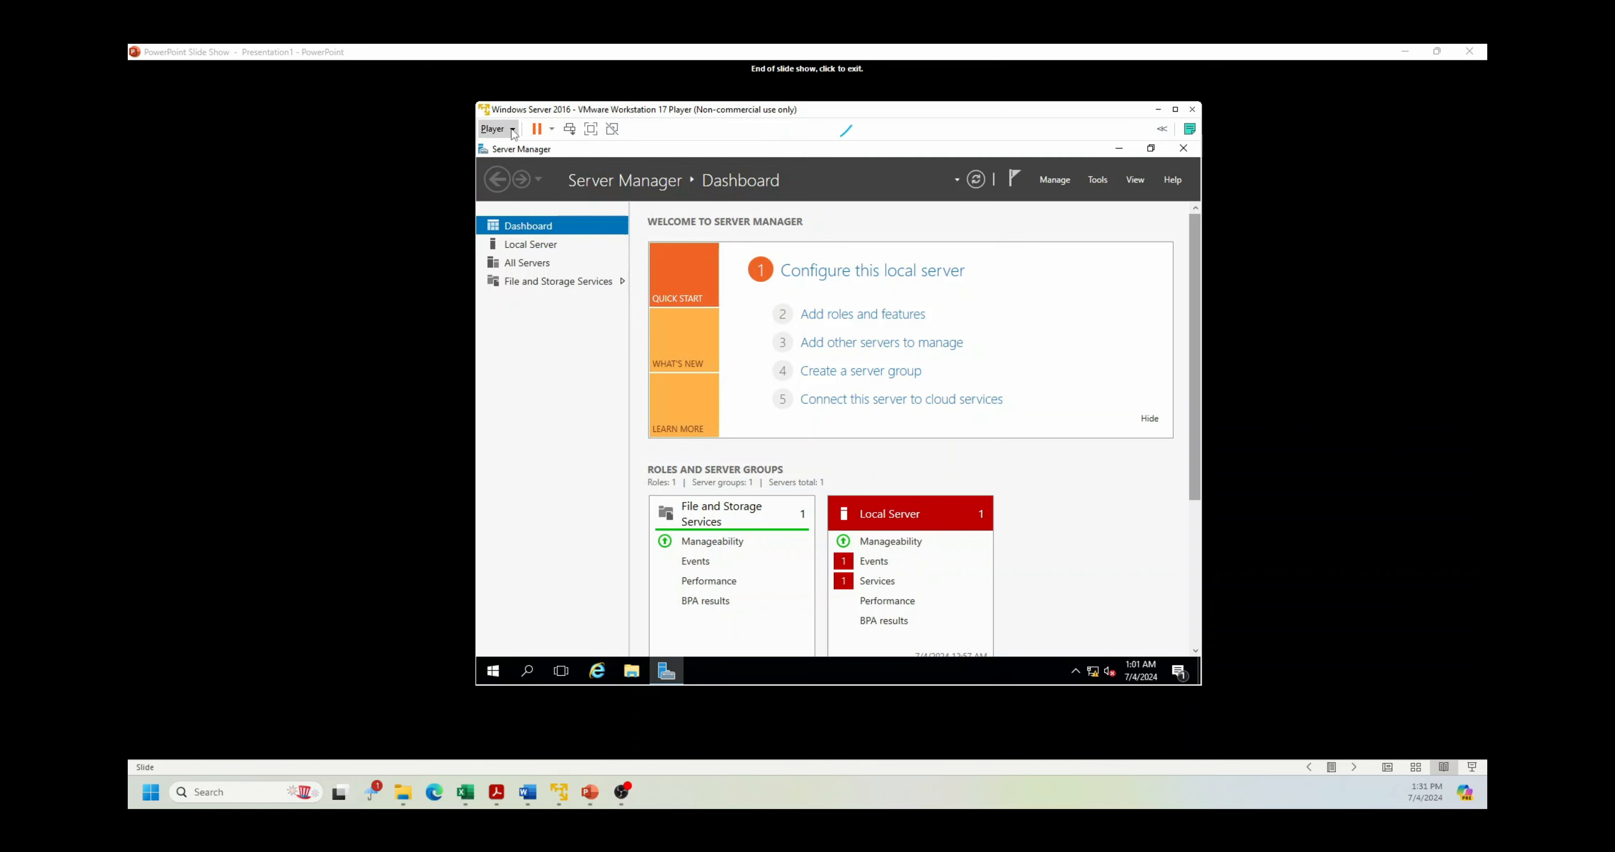
pyautogui.click(495, 128)
# Step: Check that the Server 2016 VM's network adapter is set to Custom VMnet1 (Host-only)
pyautogui.moveTo(591, 217)
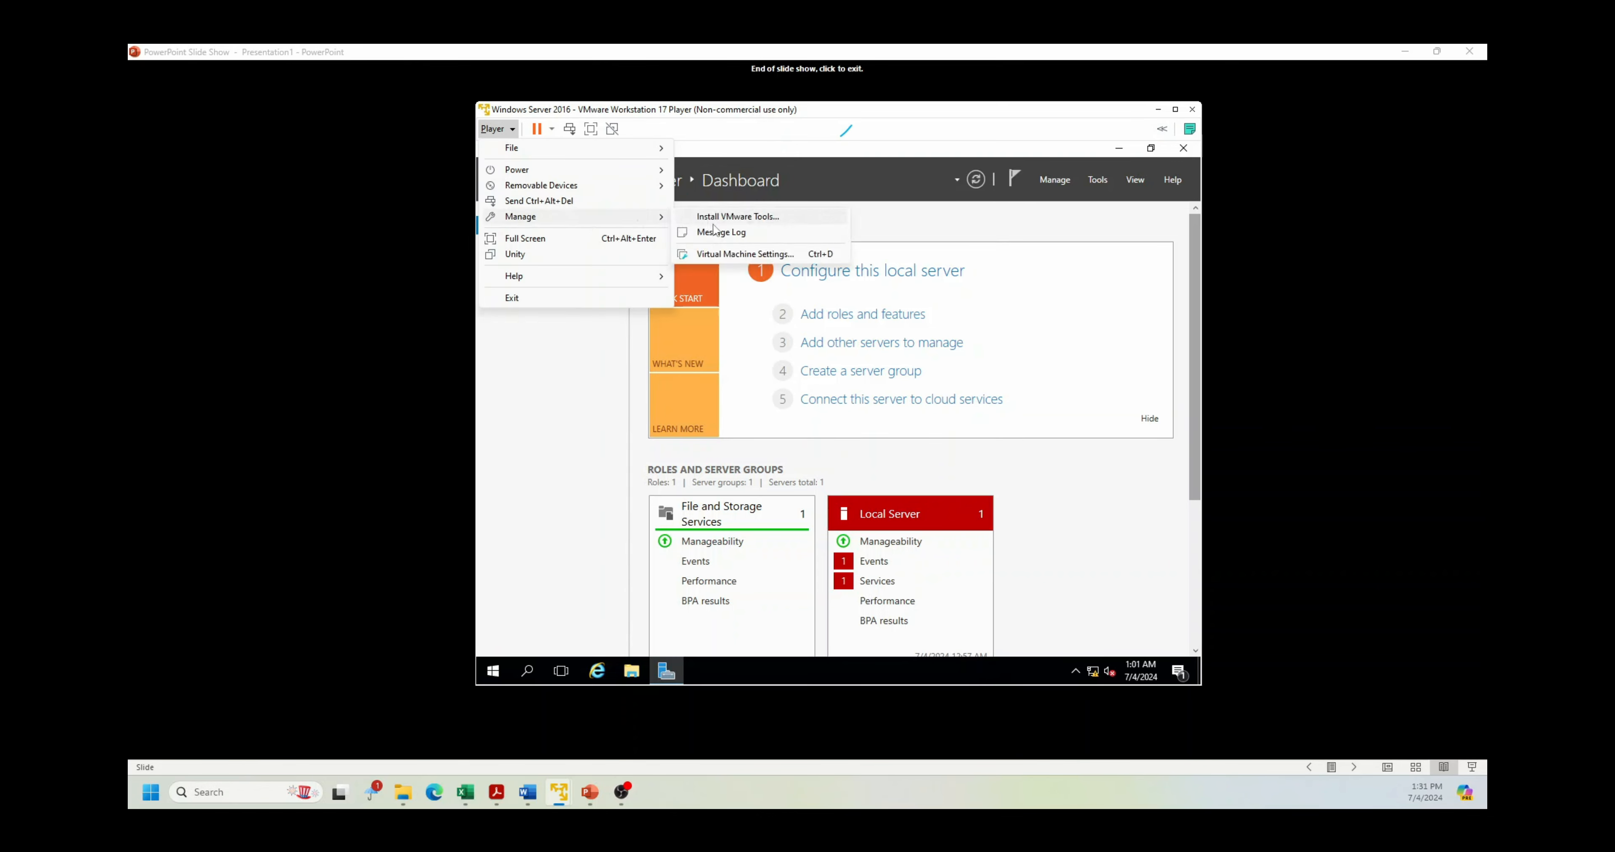
pyautogui.click(740, 253)
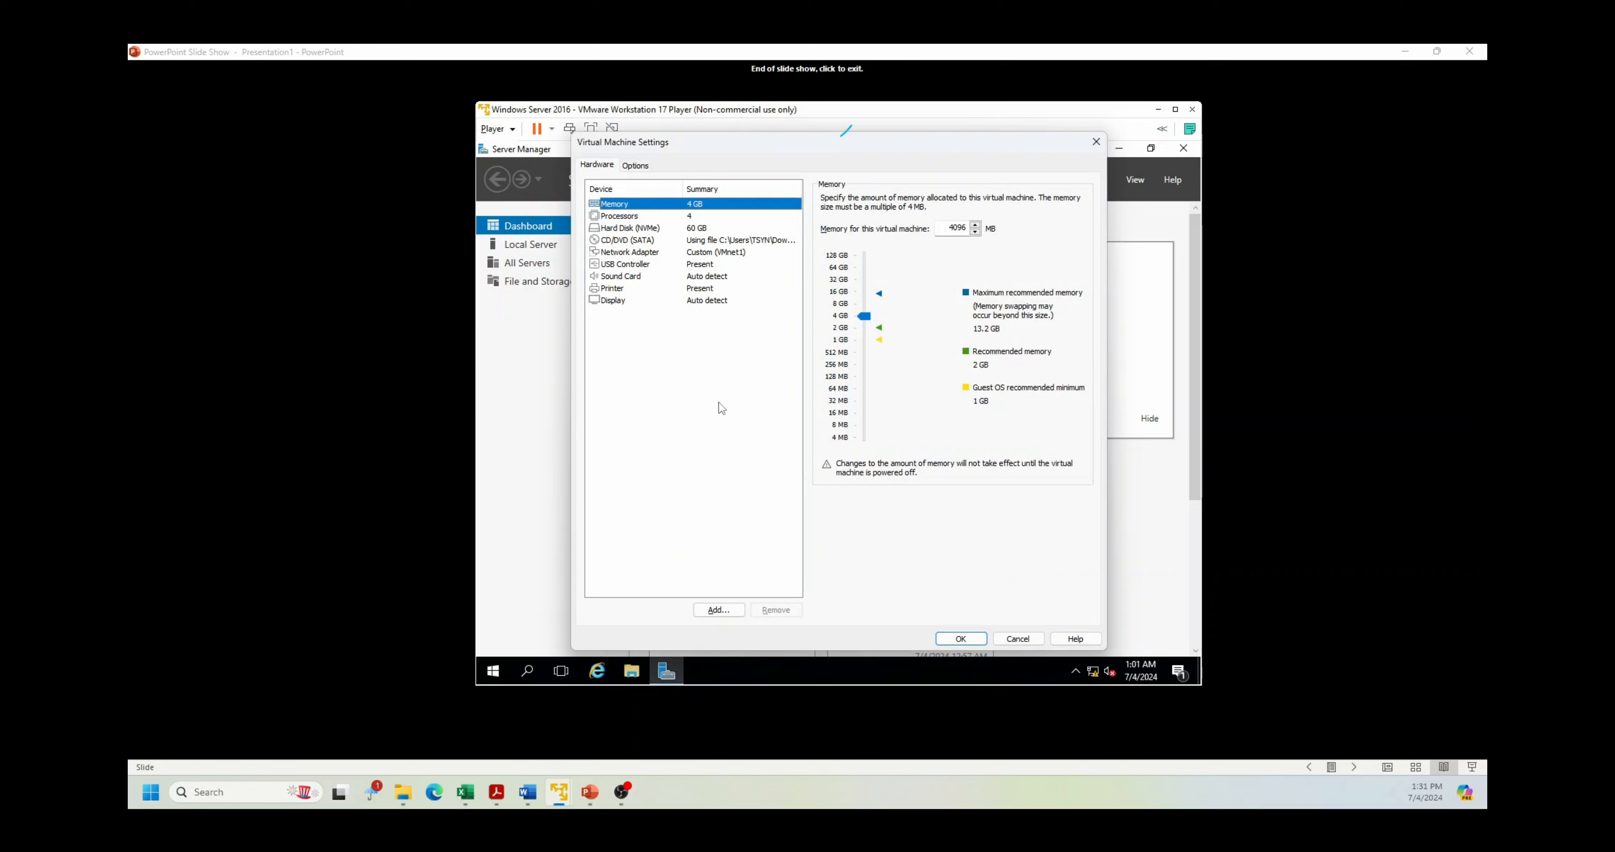
pyautogui.click(709, 253)
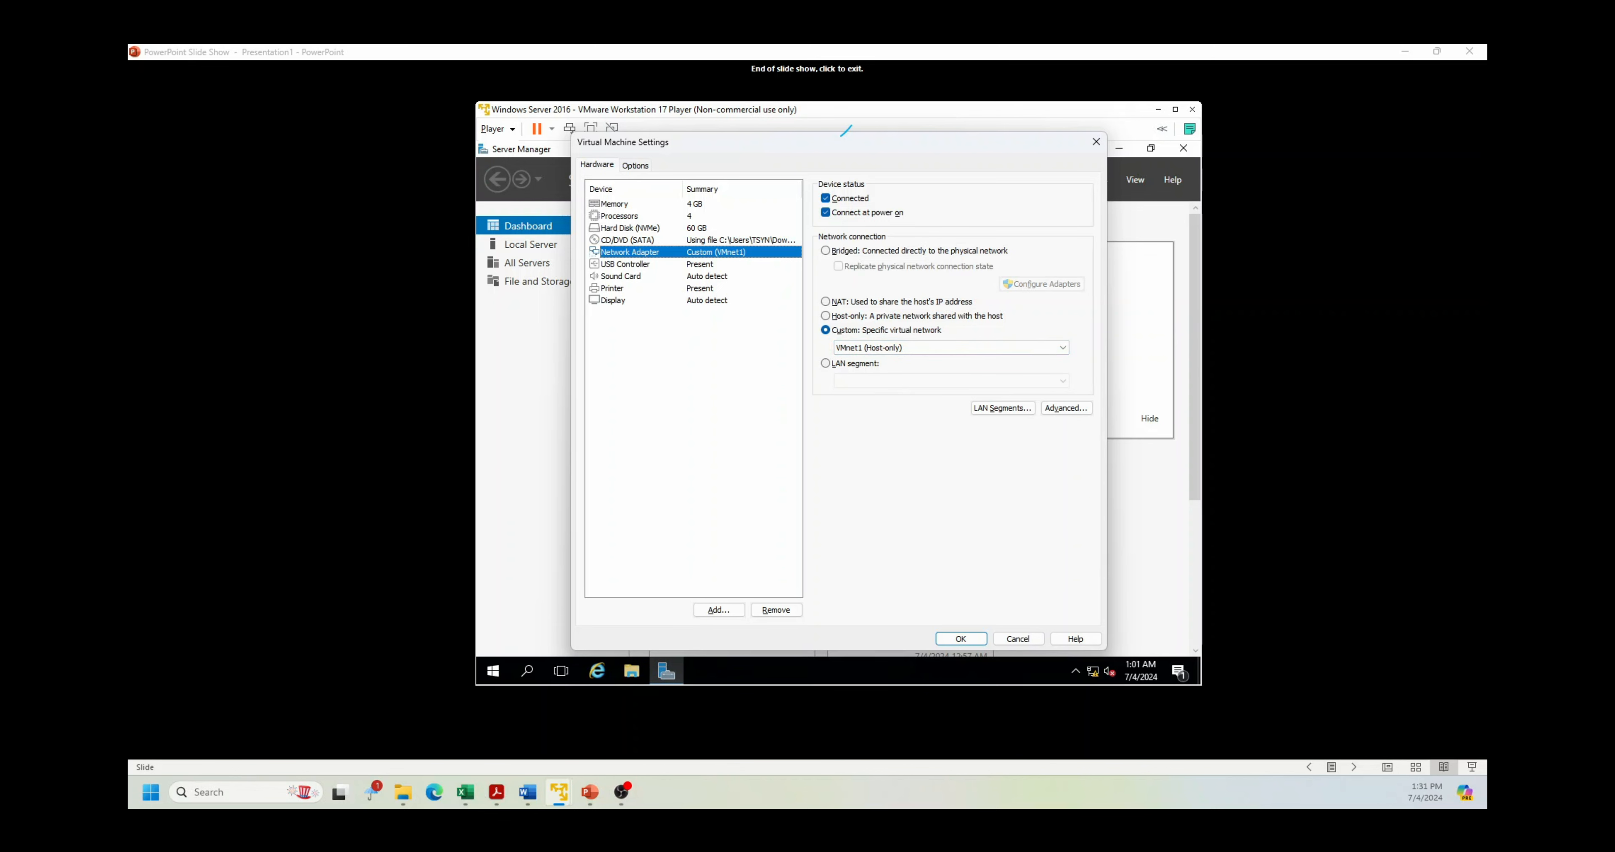
# Step: Sketch a computer linked down to a switch beside the VM, then cancel the settings unchanged
pyautogui.moveTo(230, 371)
pyautogui.mouseDown()
pyautogui.moveTo(230, 410)
pyautogui.moveTo(309, 415)
pyautogui.moveTo(308, 370)
pyautogui.moveTo(229, 371)
pyautogui.mouseUp()
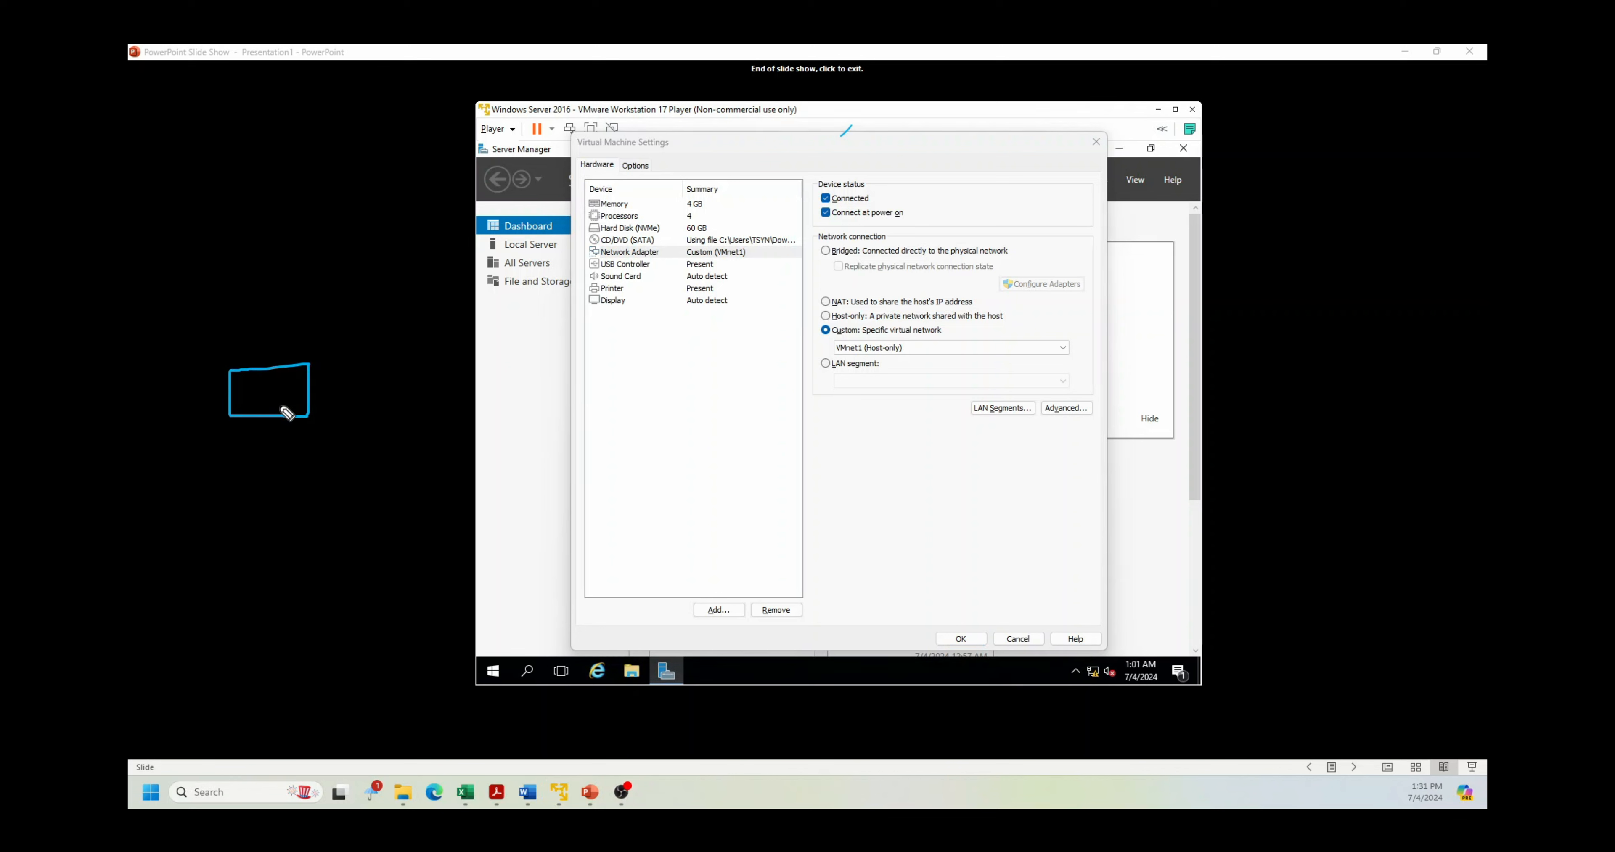
pyautogui.moveTo(264, 417); pyautogui.dragTo(263, 456)
pyautogui.moveTo(298, 458)
pyautogui.mouseDown()
pyautogui.moveTo(231, 458)
pyautogui.moveTo(219, 499)
pyautogui.moveTo(339, 497)
pyautogui.moveTo(339, 450)
pyautogui.moveTo(237, 483)
pyautogui.moveTo(319, 483)
pyautogui.mouseUp()
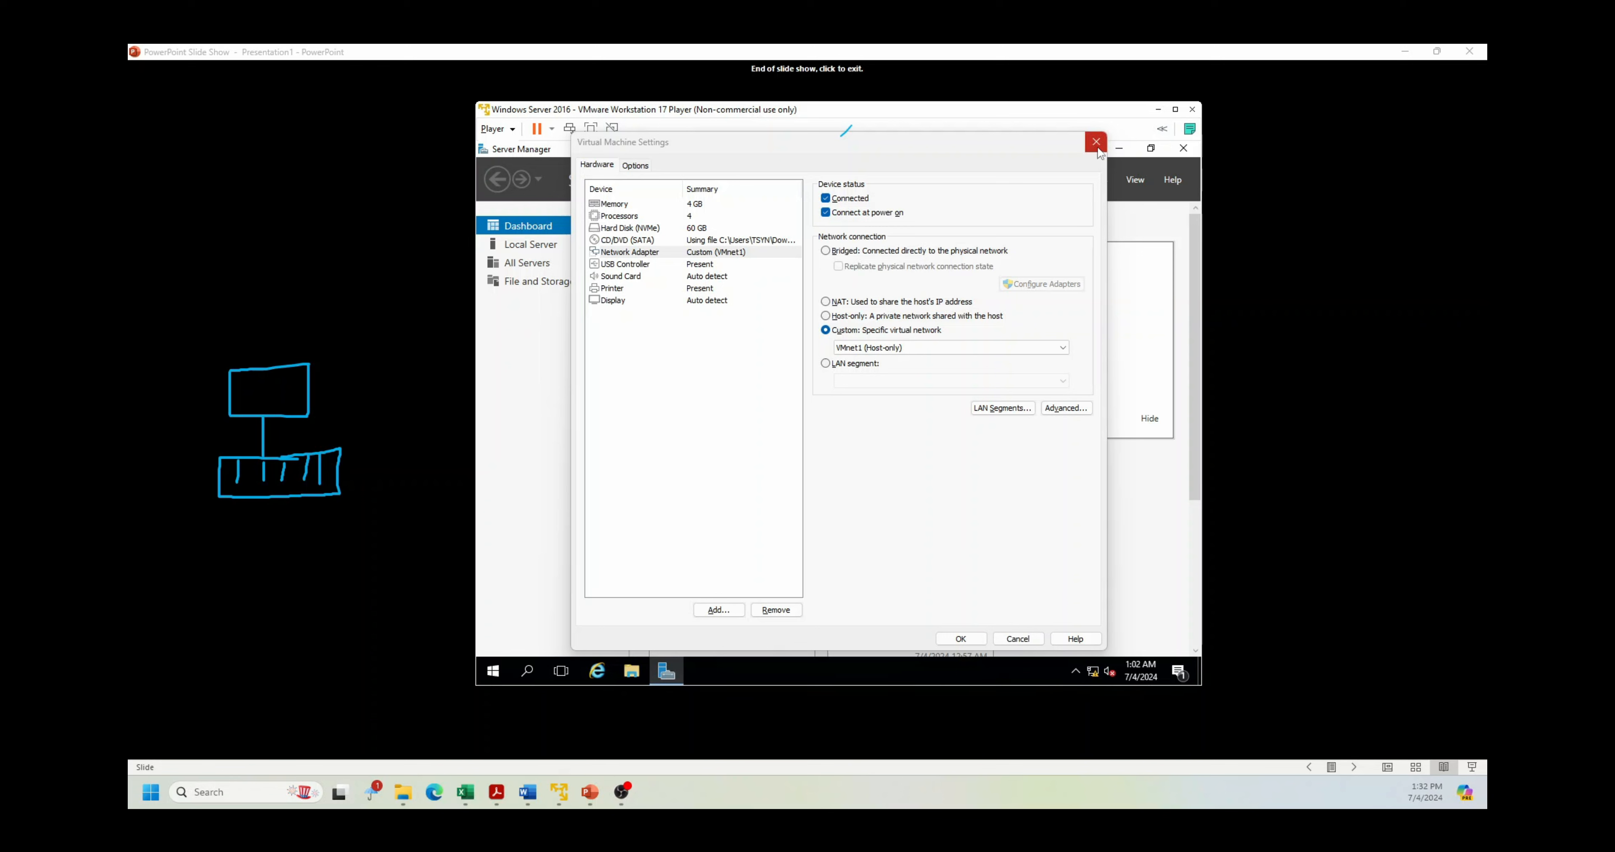
pyautogui.click(906, 294)
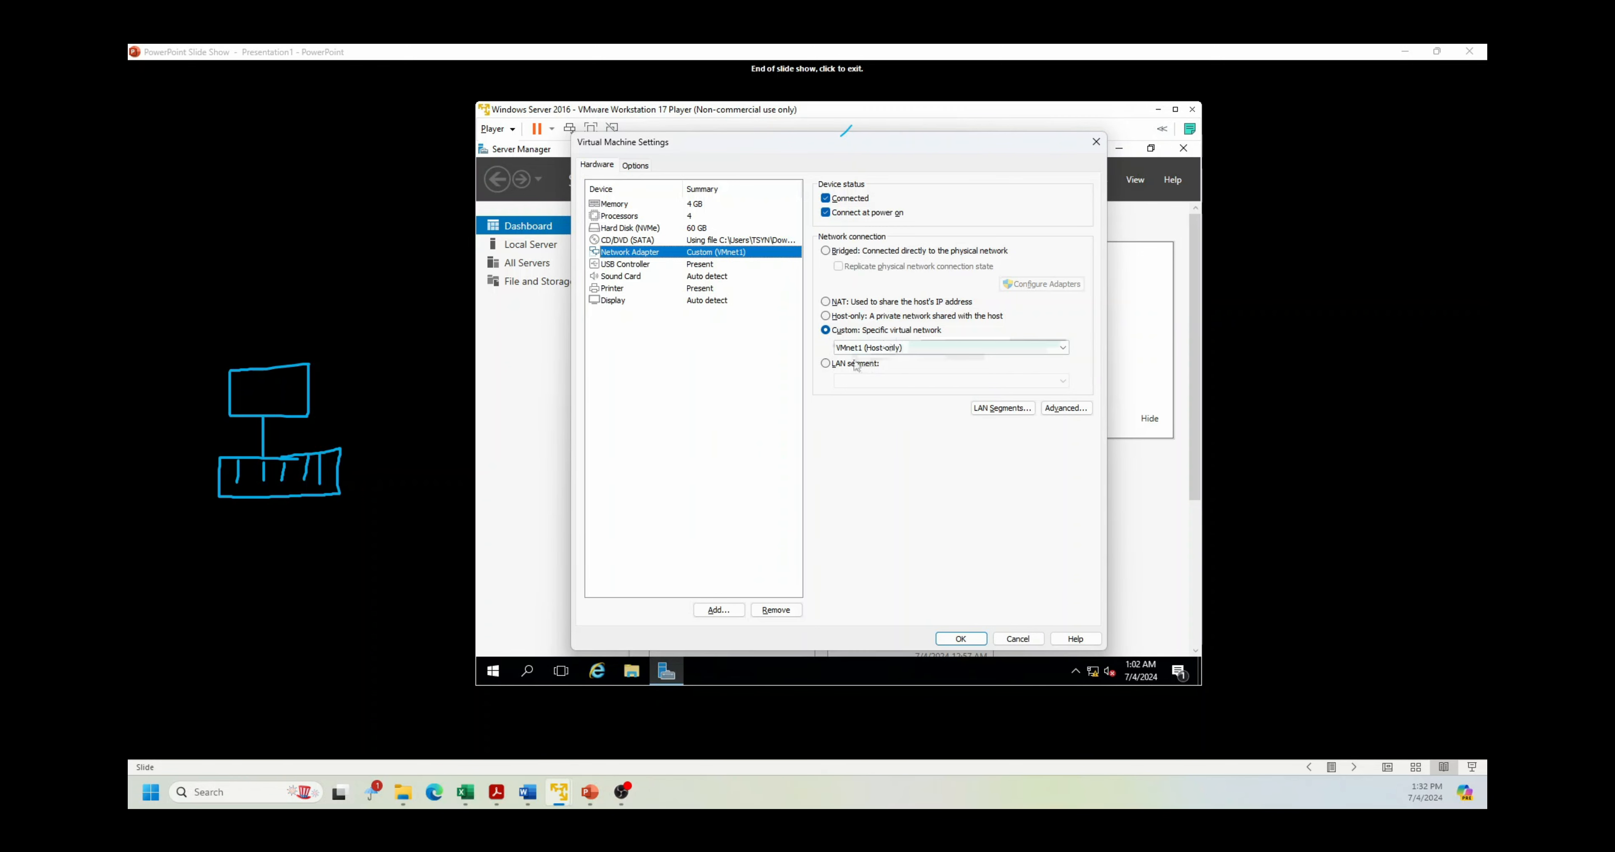
pyautogui.click(1026, 639)
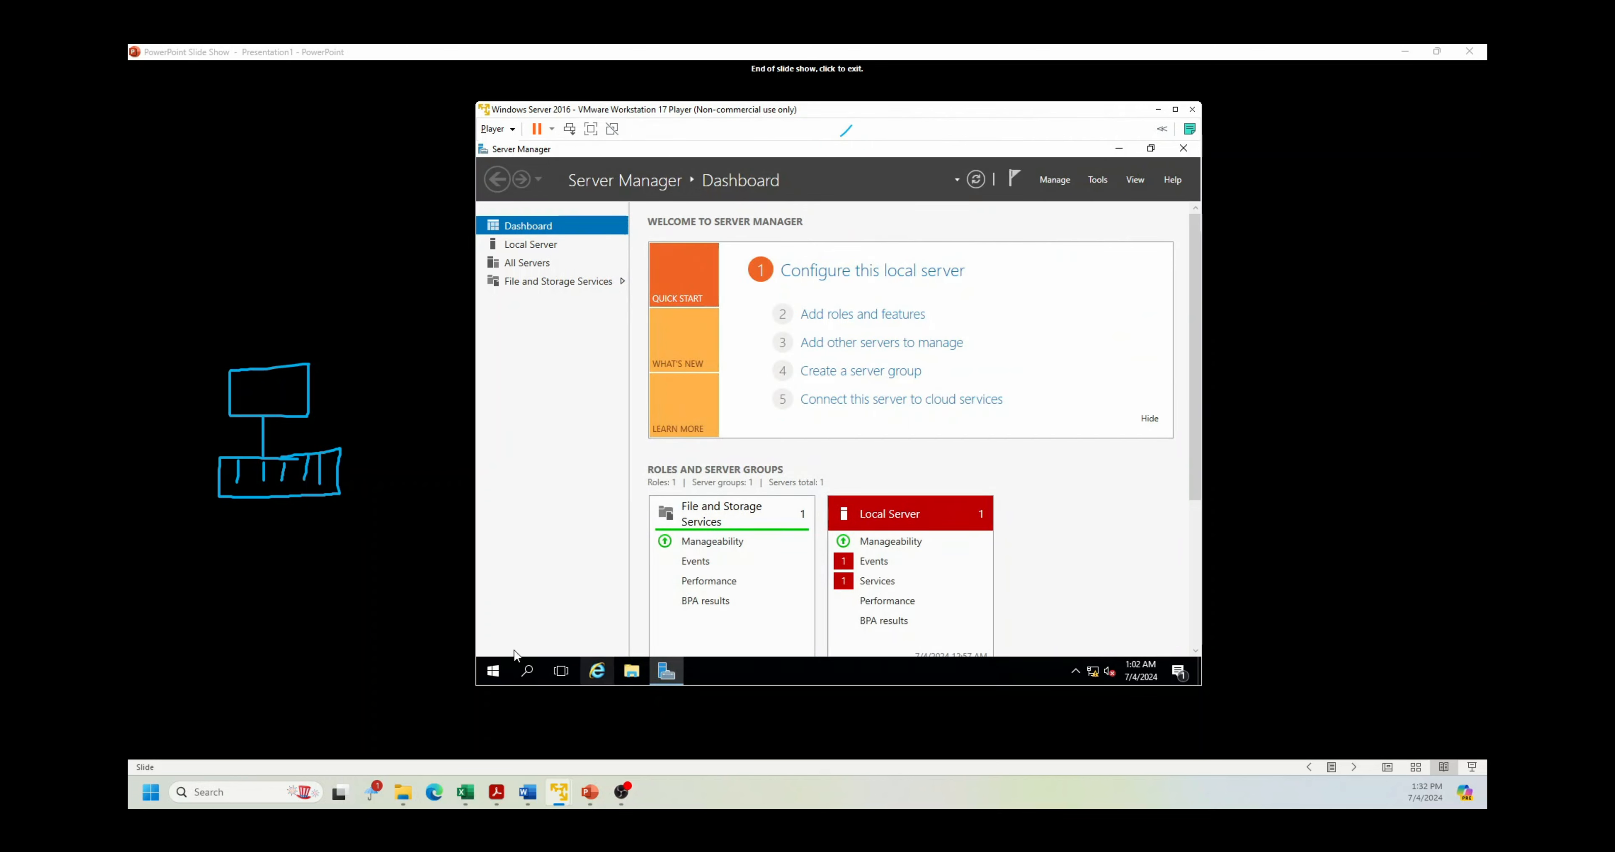
# Step: Close the Windows 10 VM's Command Prompt and verify its adapter is Custom VMnet1 (Host-only)
pyautogui.moveTo(563, 797)
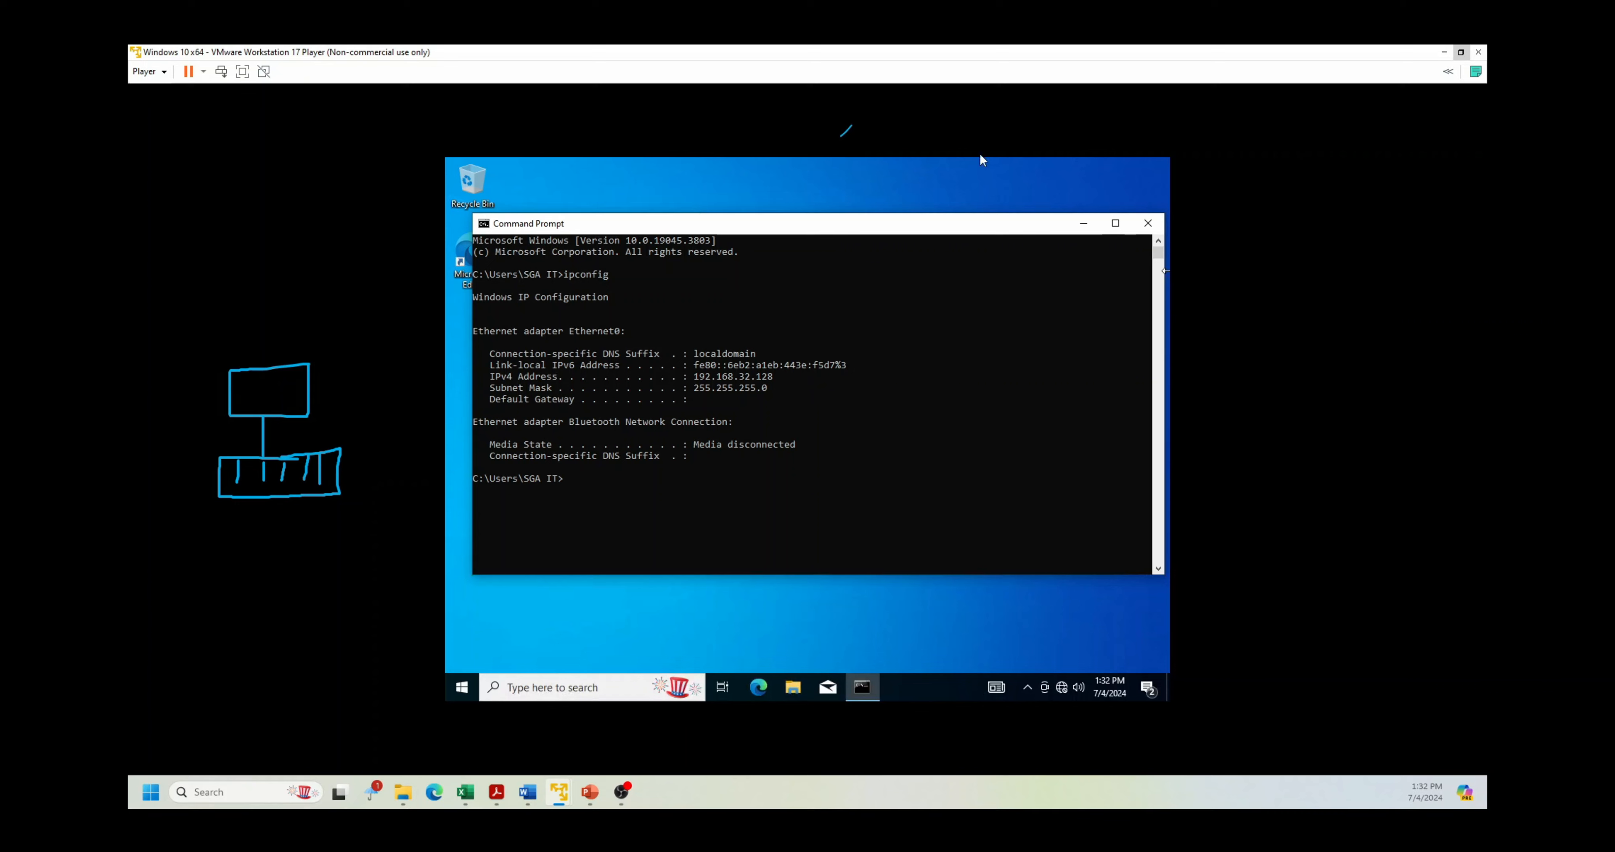
pyautogui.click(1148, 224)
pyautogui.click(147, 71)
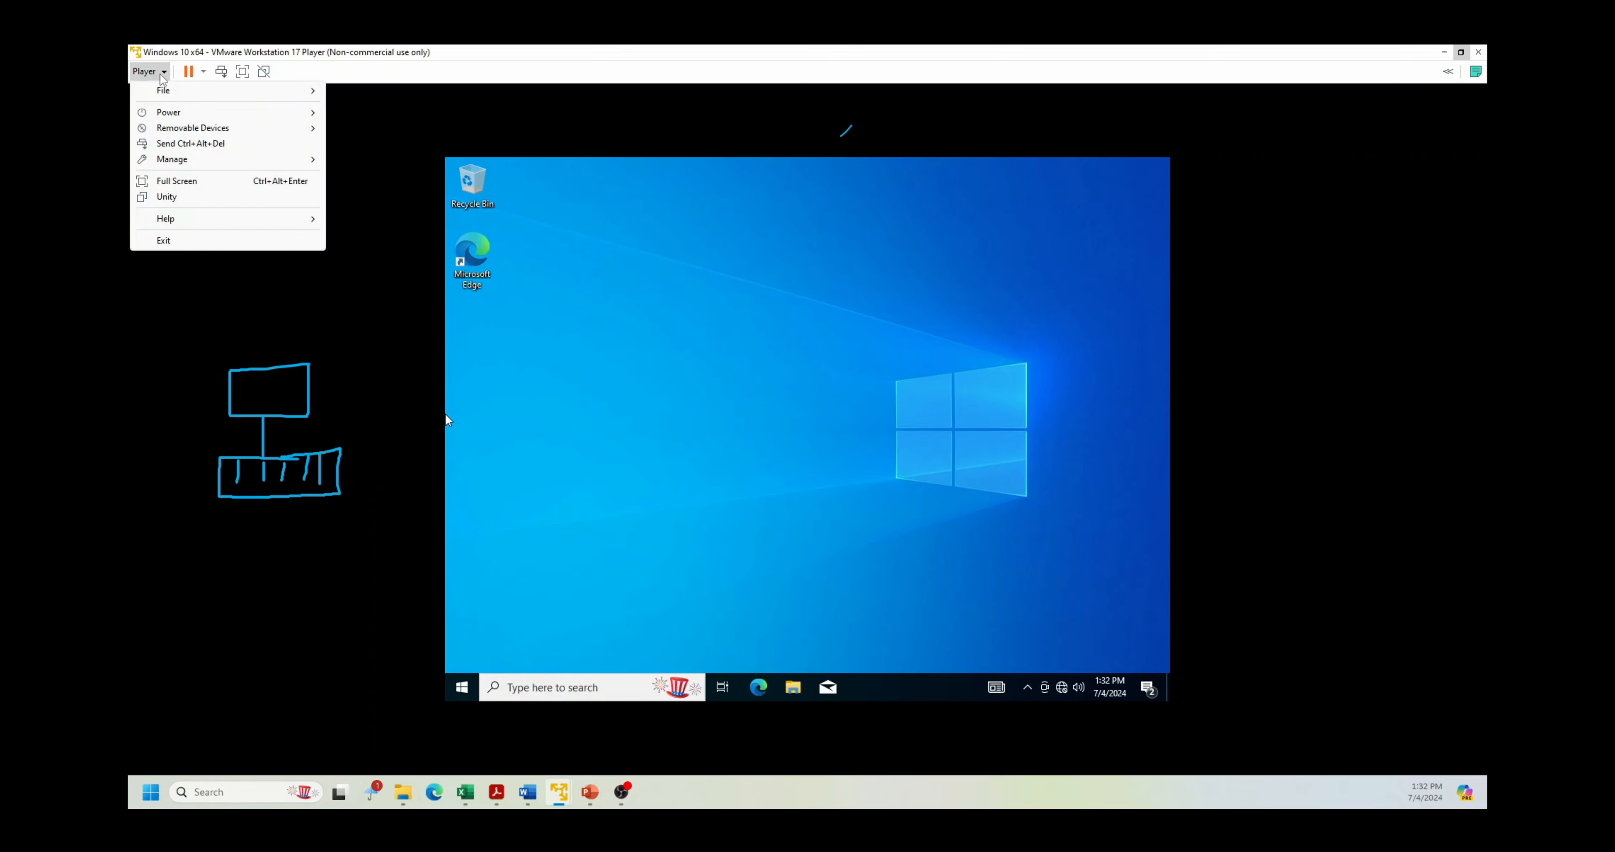
pyautogui.moveTo(244, 162)
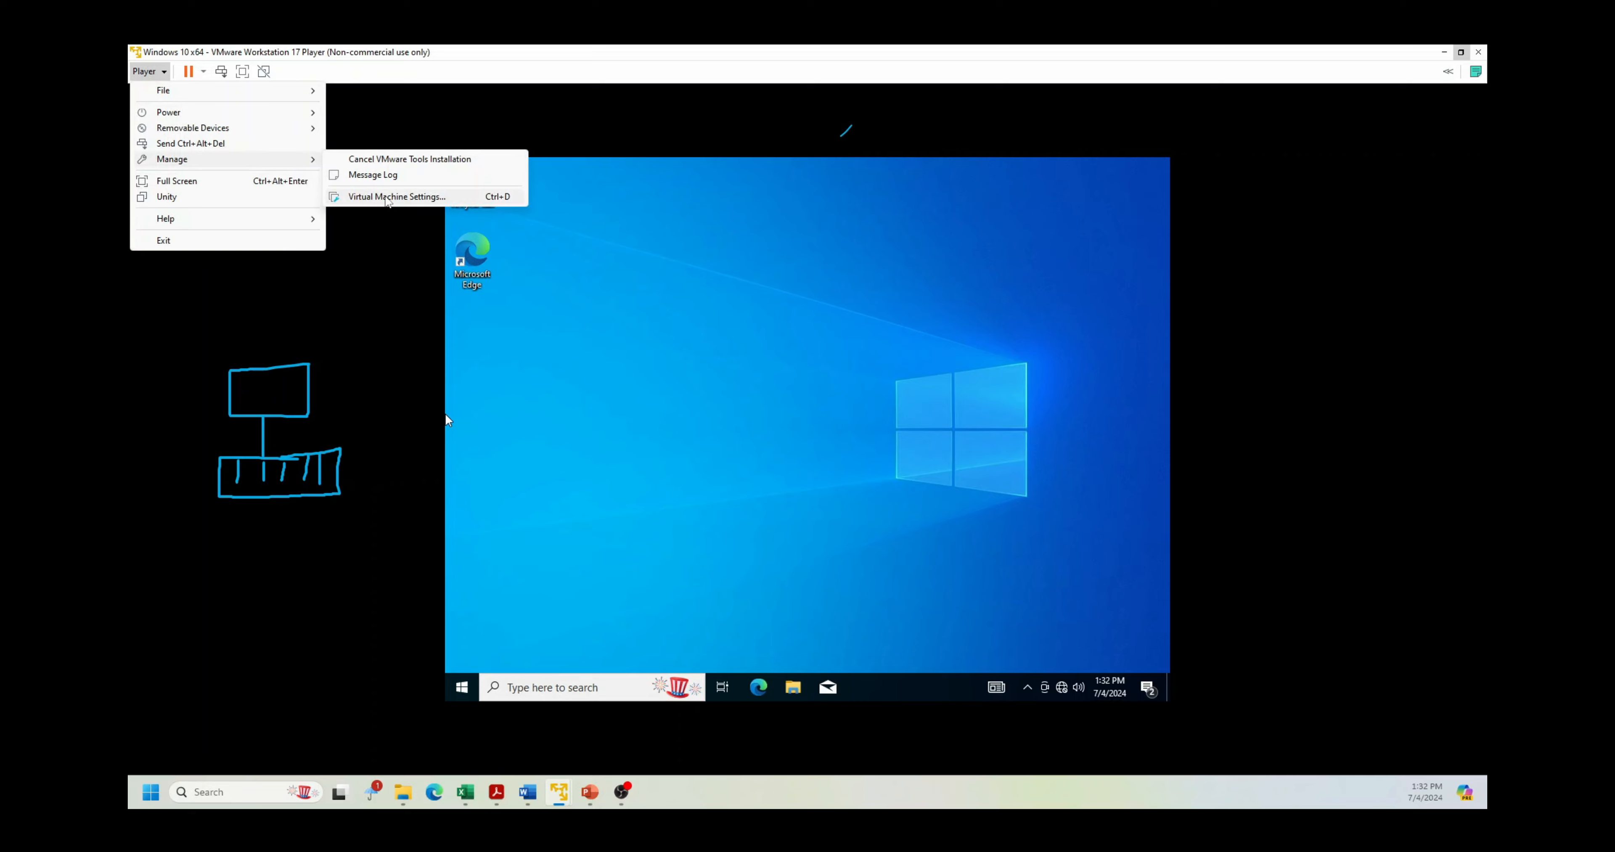
pyautogui.click(379, 198)
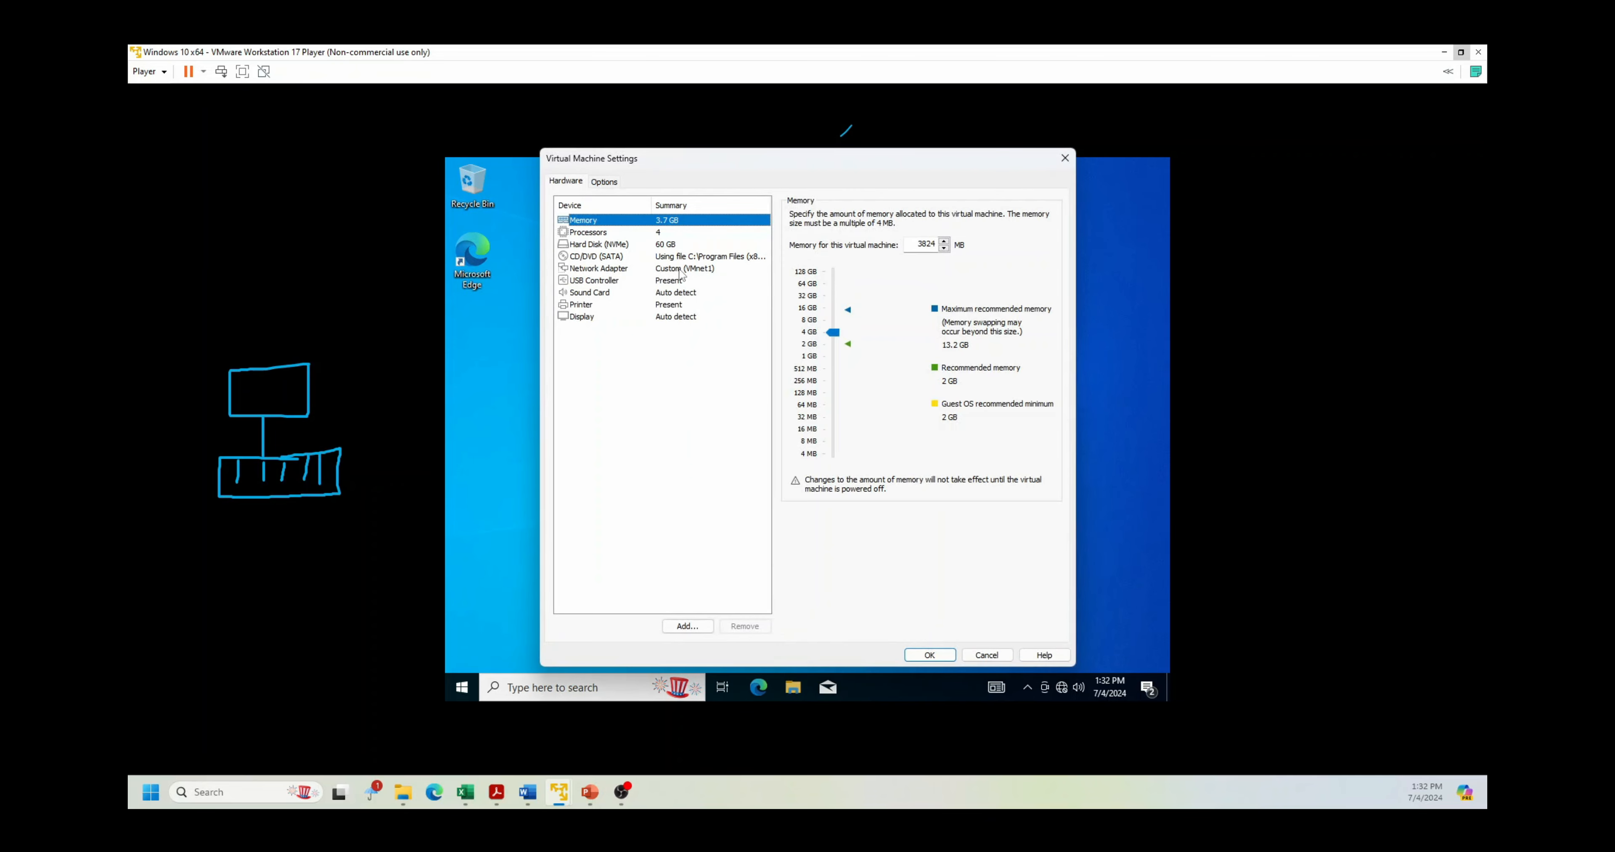
pyautogui.click(682, 271)
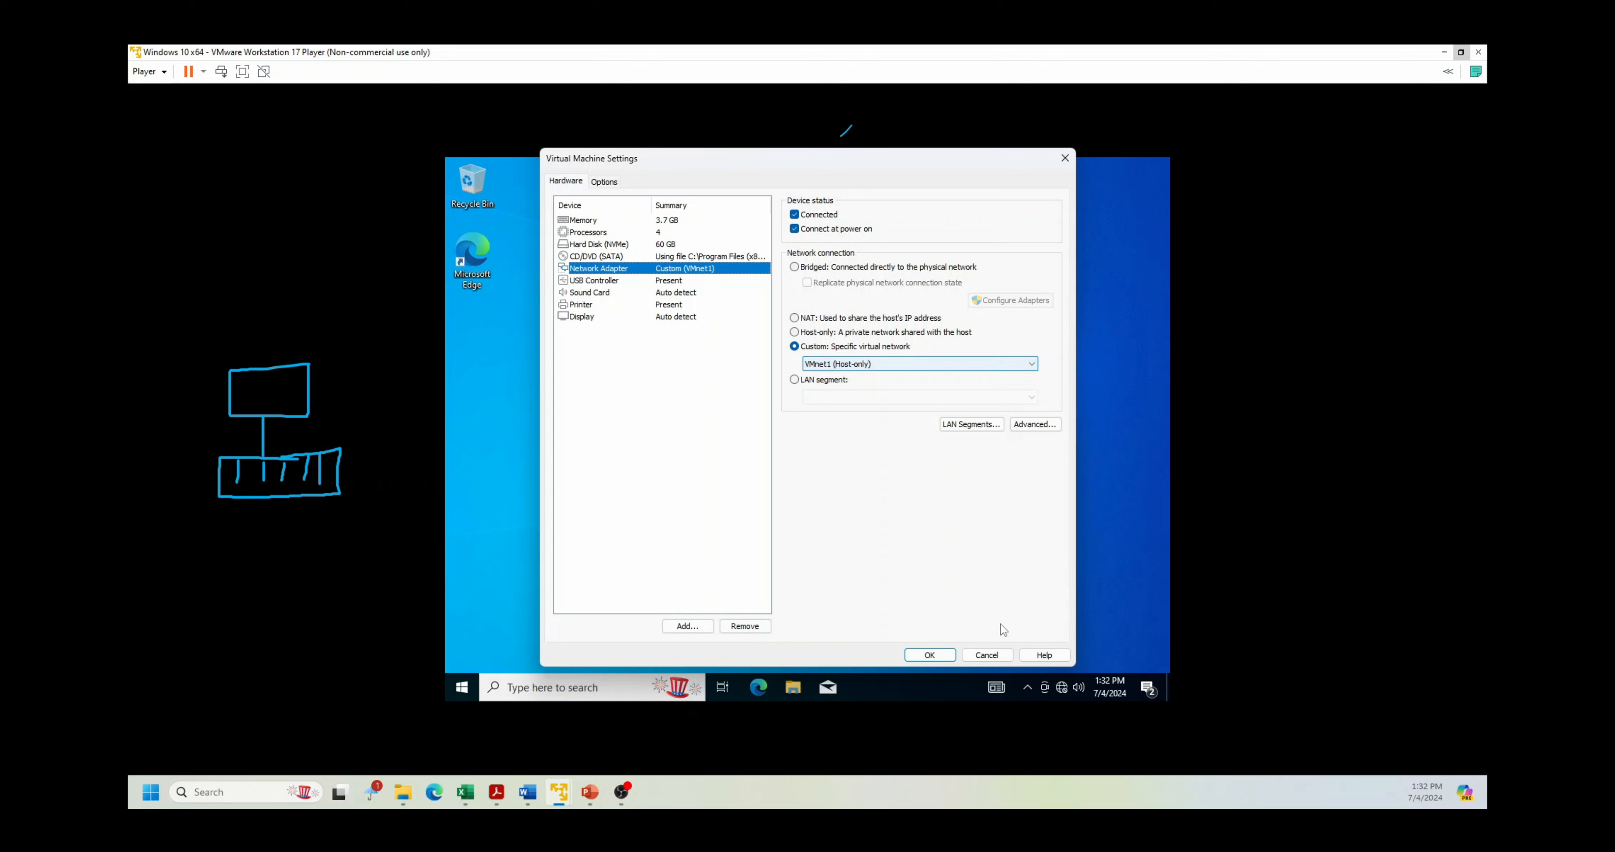
pyautogui.click(987, 655)
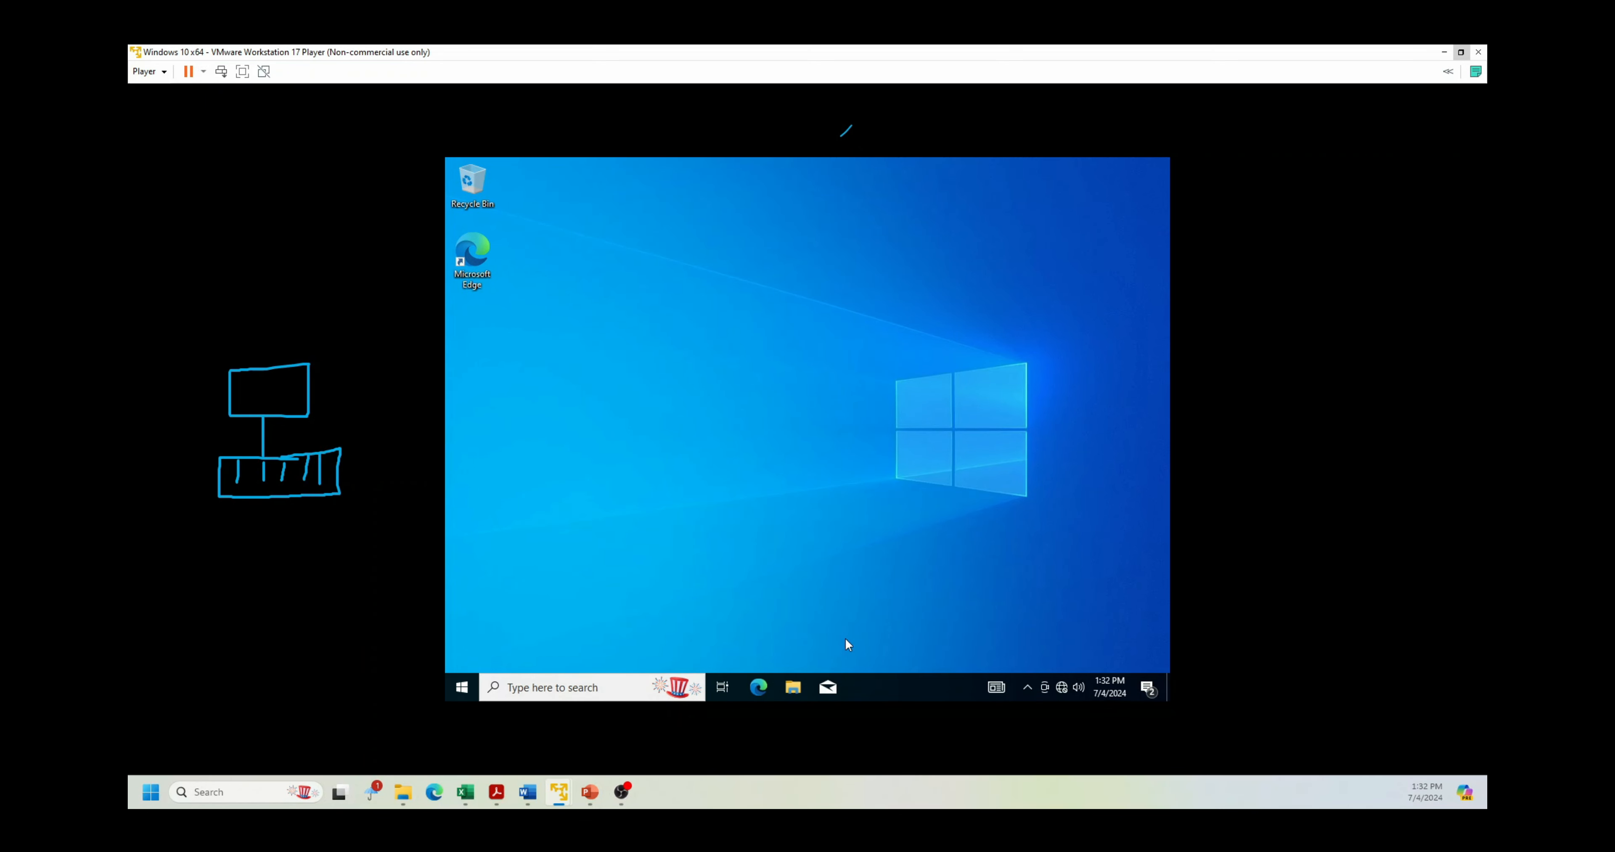
pyautogui.click(243, 797)
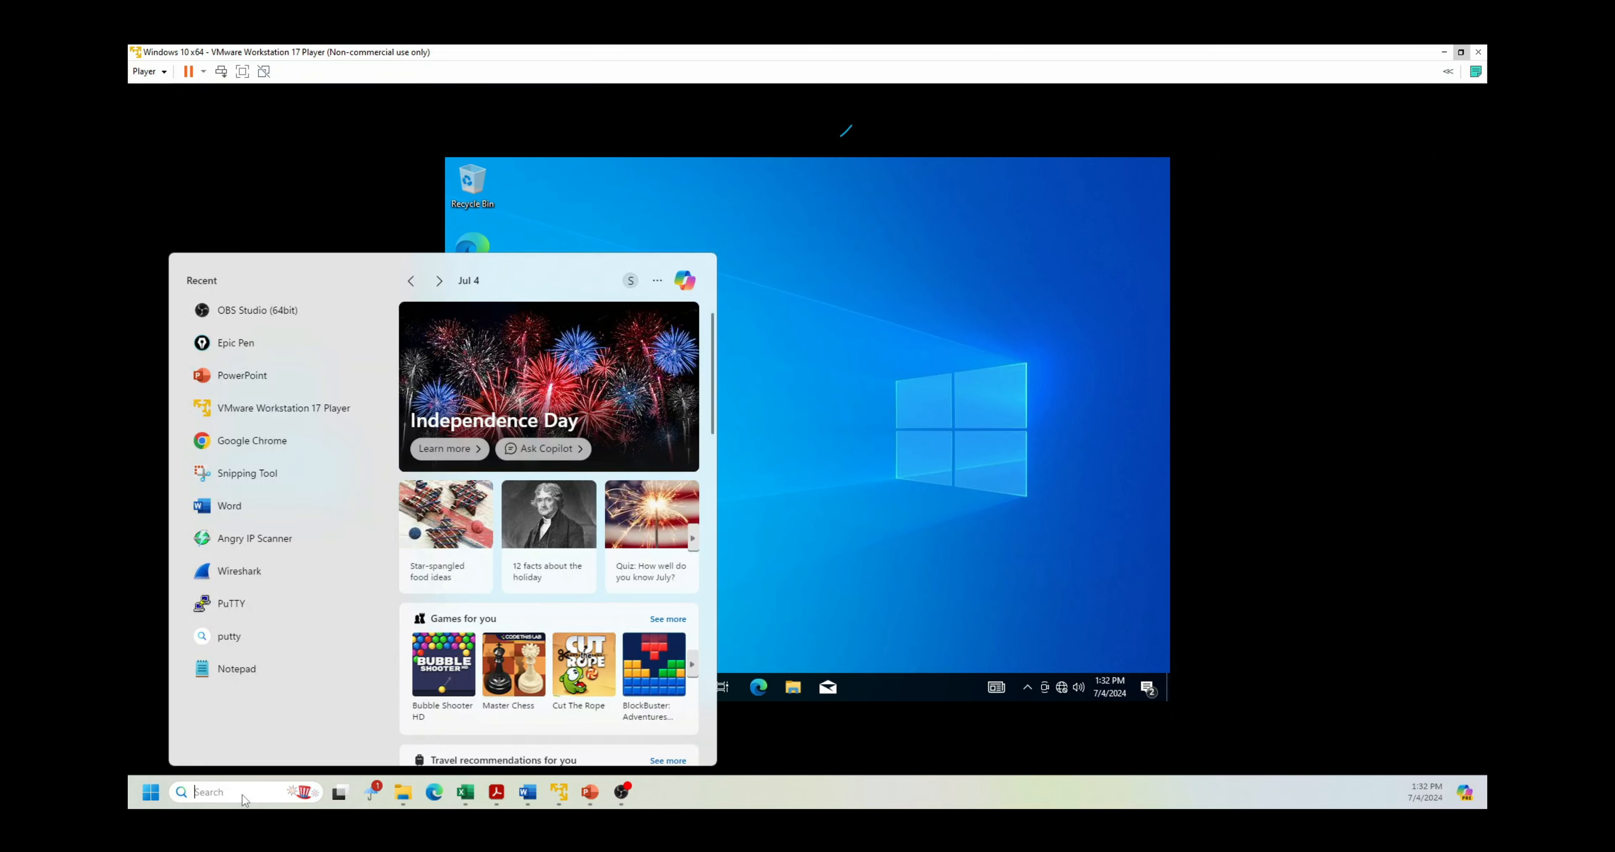
pyautogui.write('ncpa.cpl')
pyautogui.press('Return')
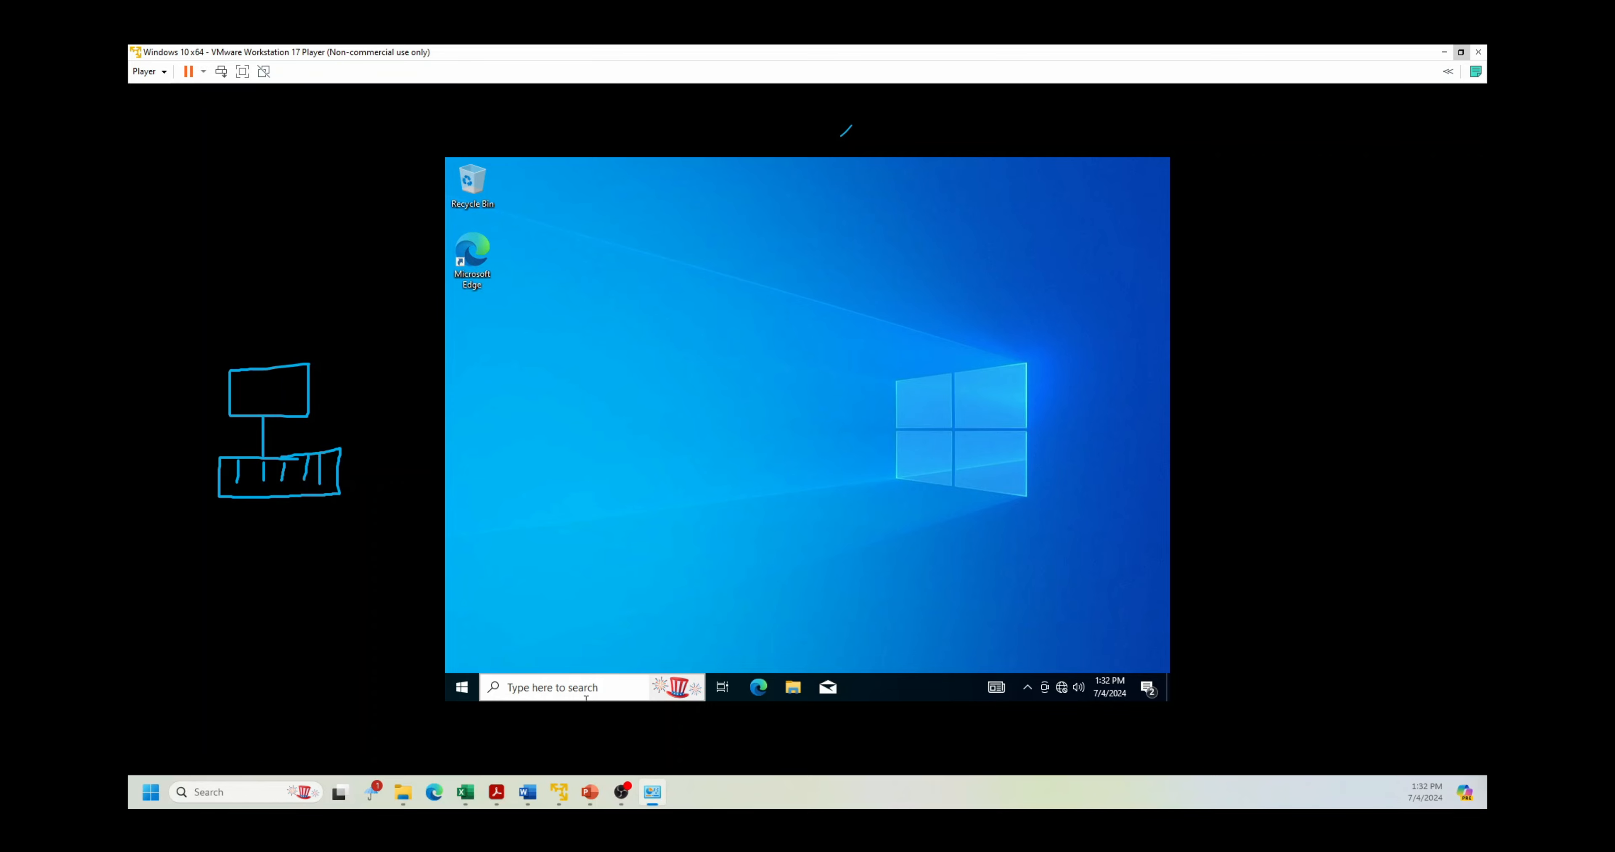
pyautogui.click(943, 304)
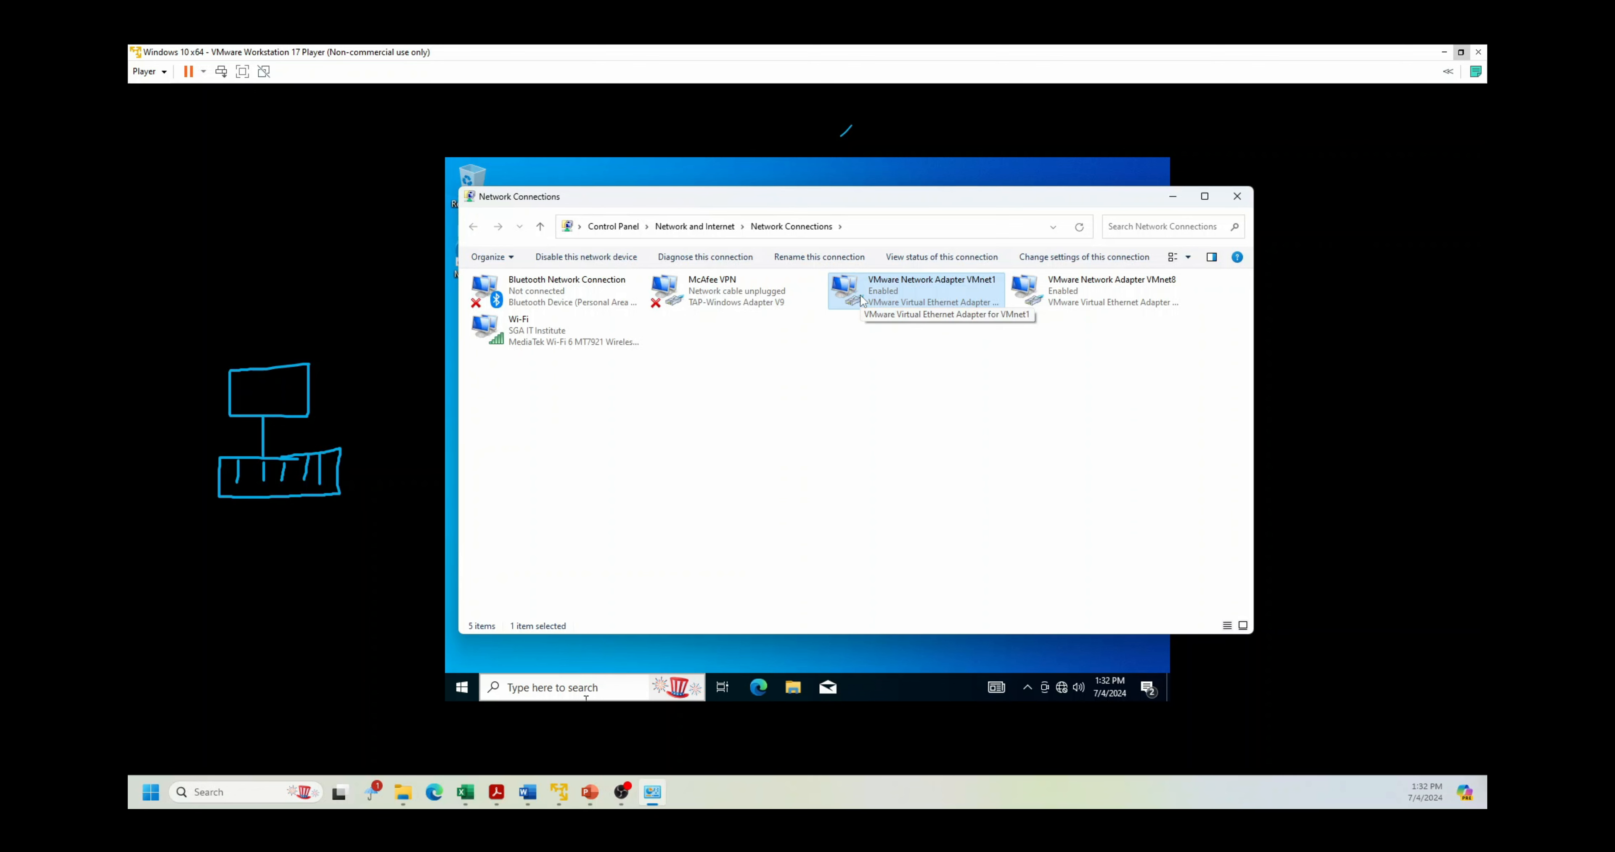
pyautogui.click(1236, 196)
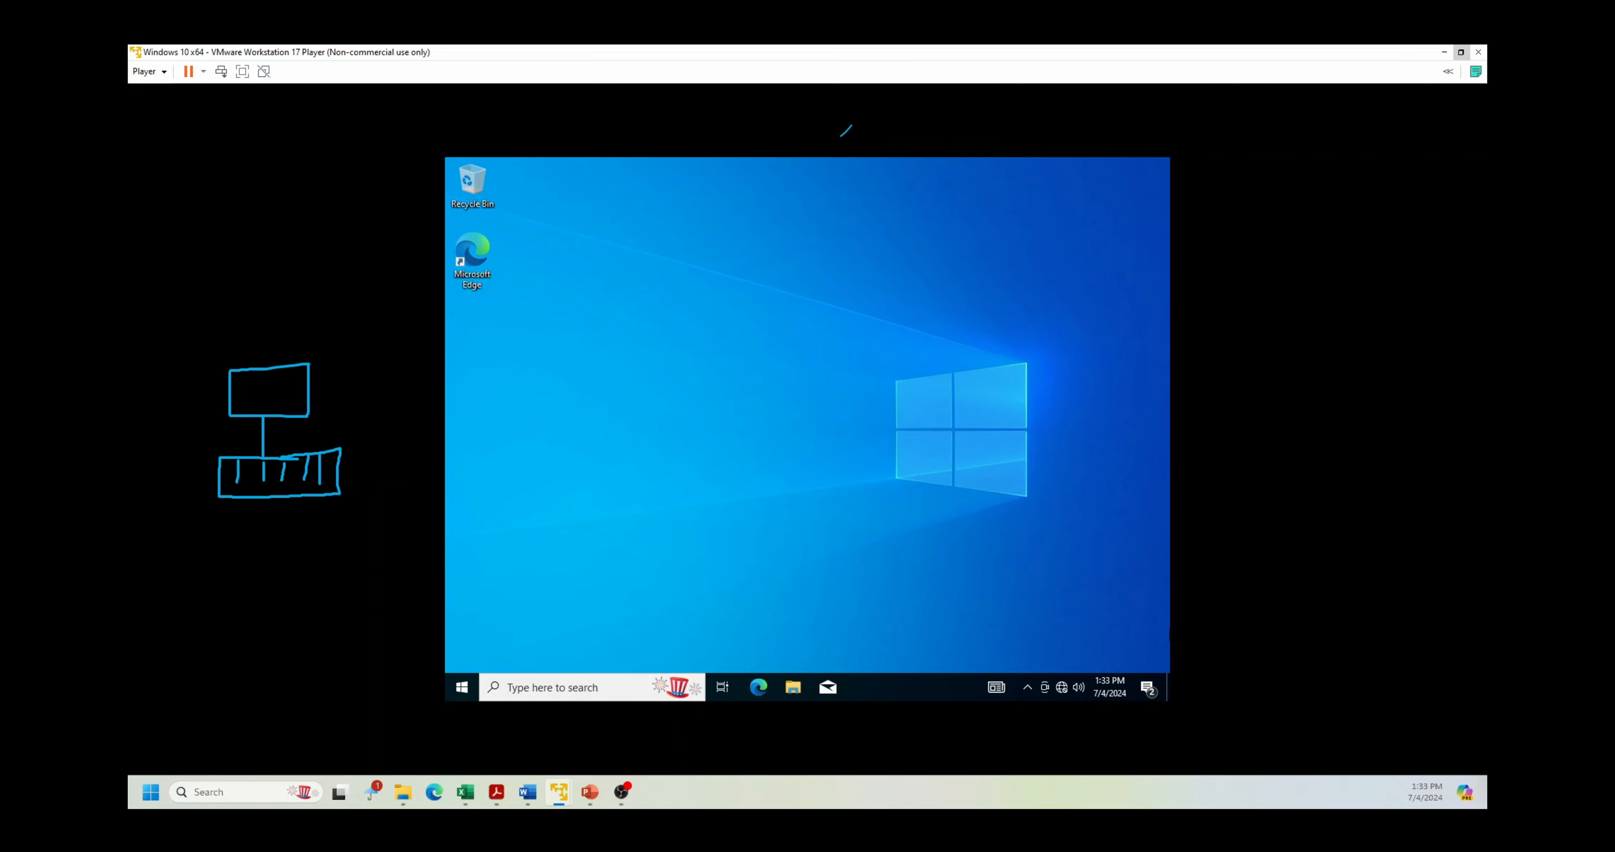
# Step: Move the Server 2016 VM window aside and open search in the Windows 10 VM
pyautogui.hotkey('alt', 'Tab')
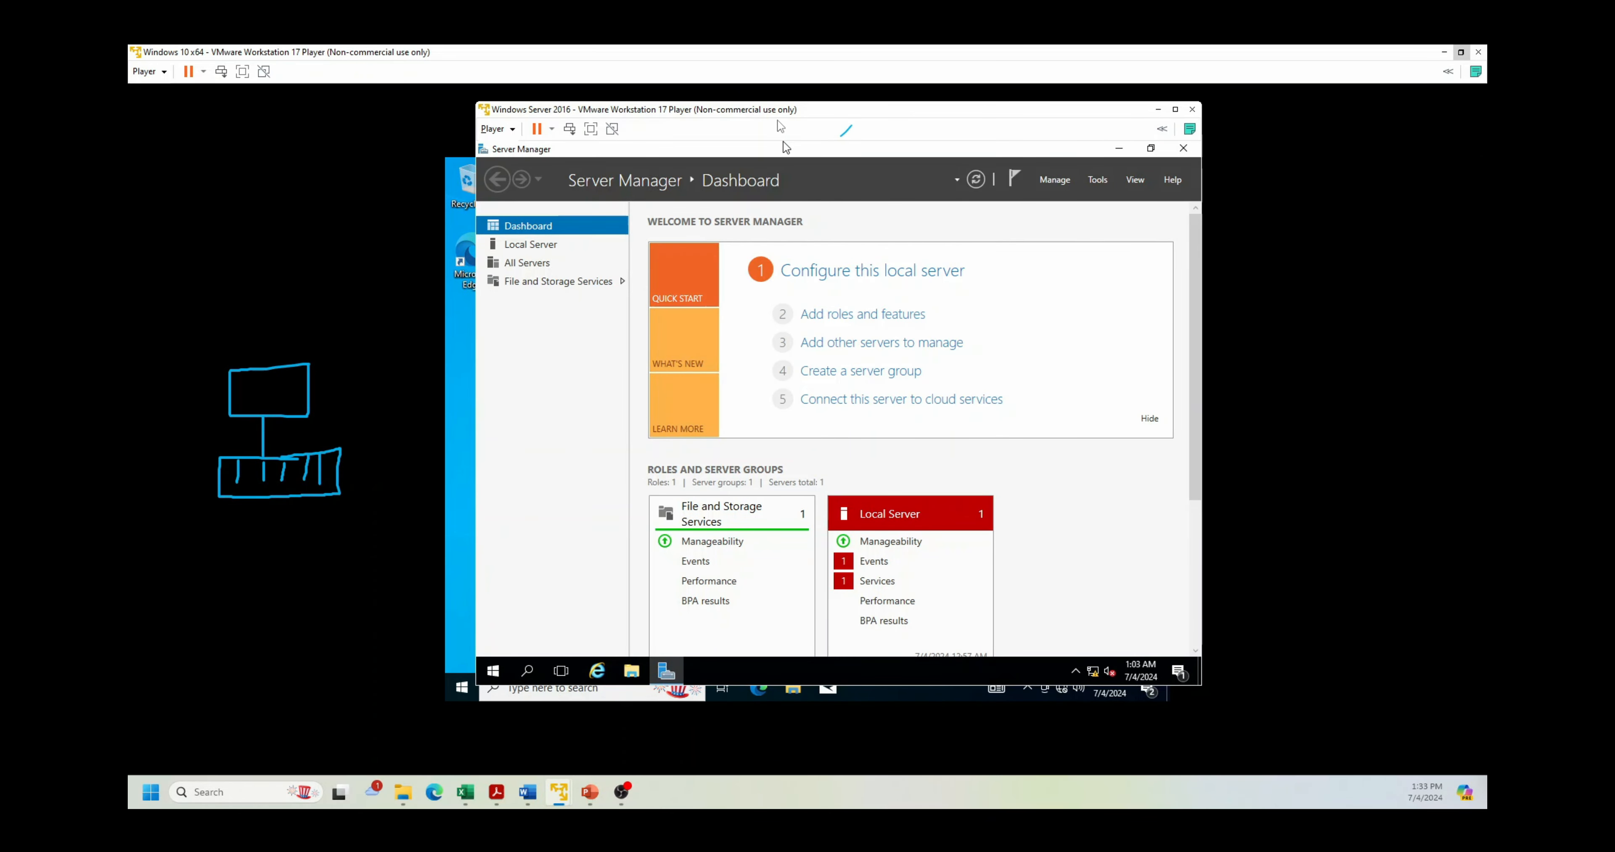
pyautogui.moveTo(823, 119); pyautogui.dragTo(1040, 132)
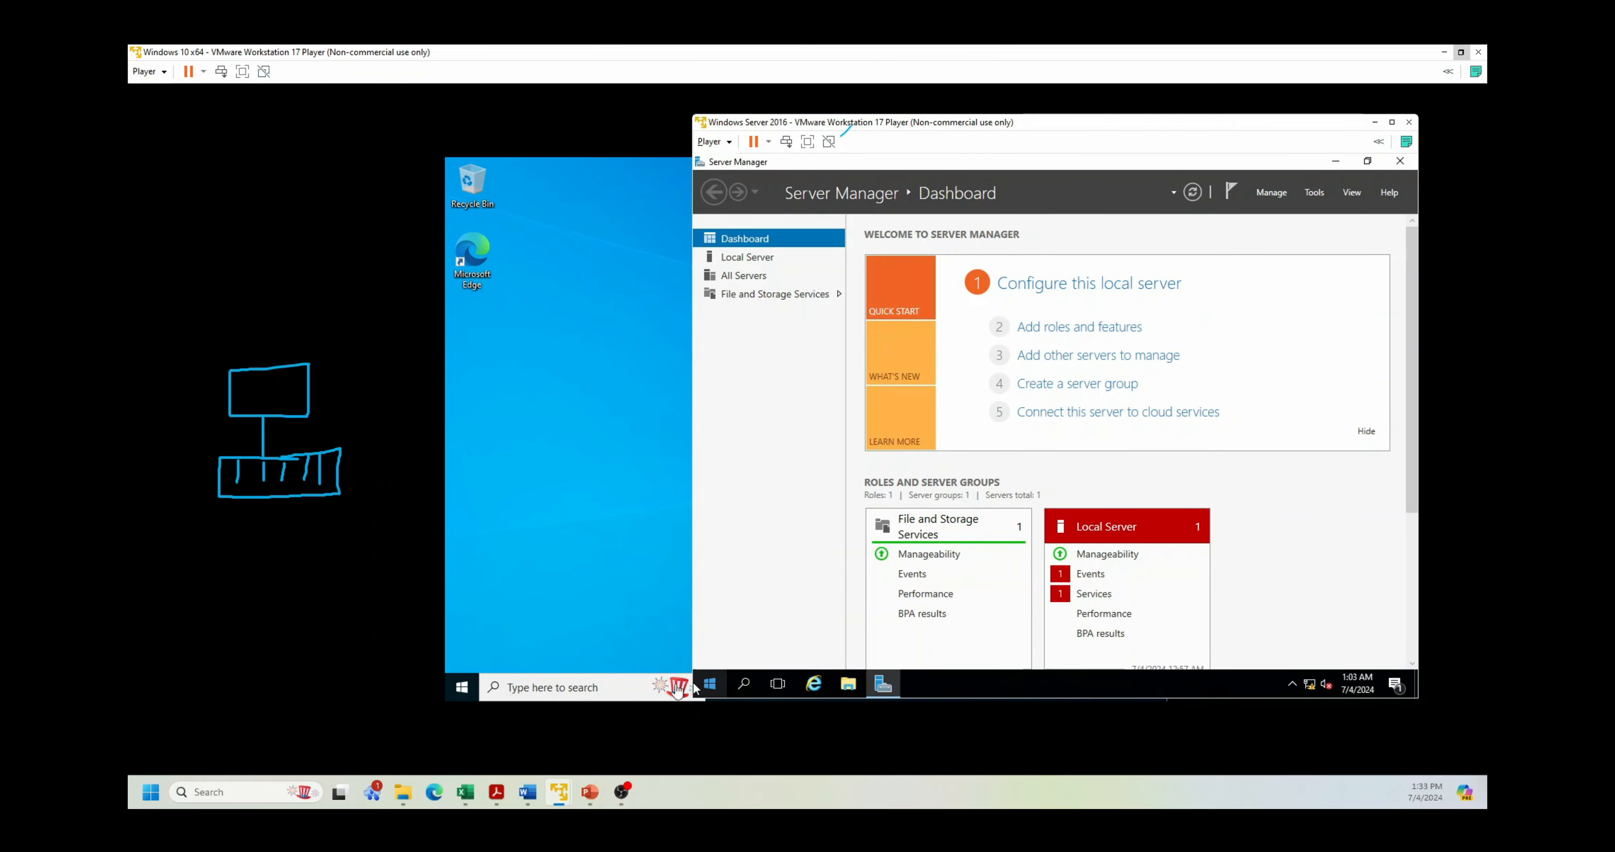
pyautogui.click(616, 693)
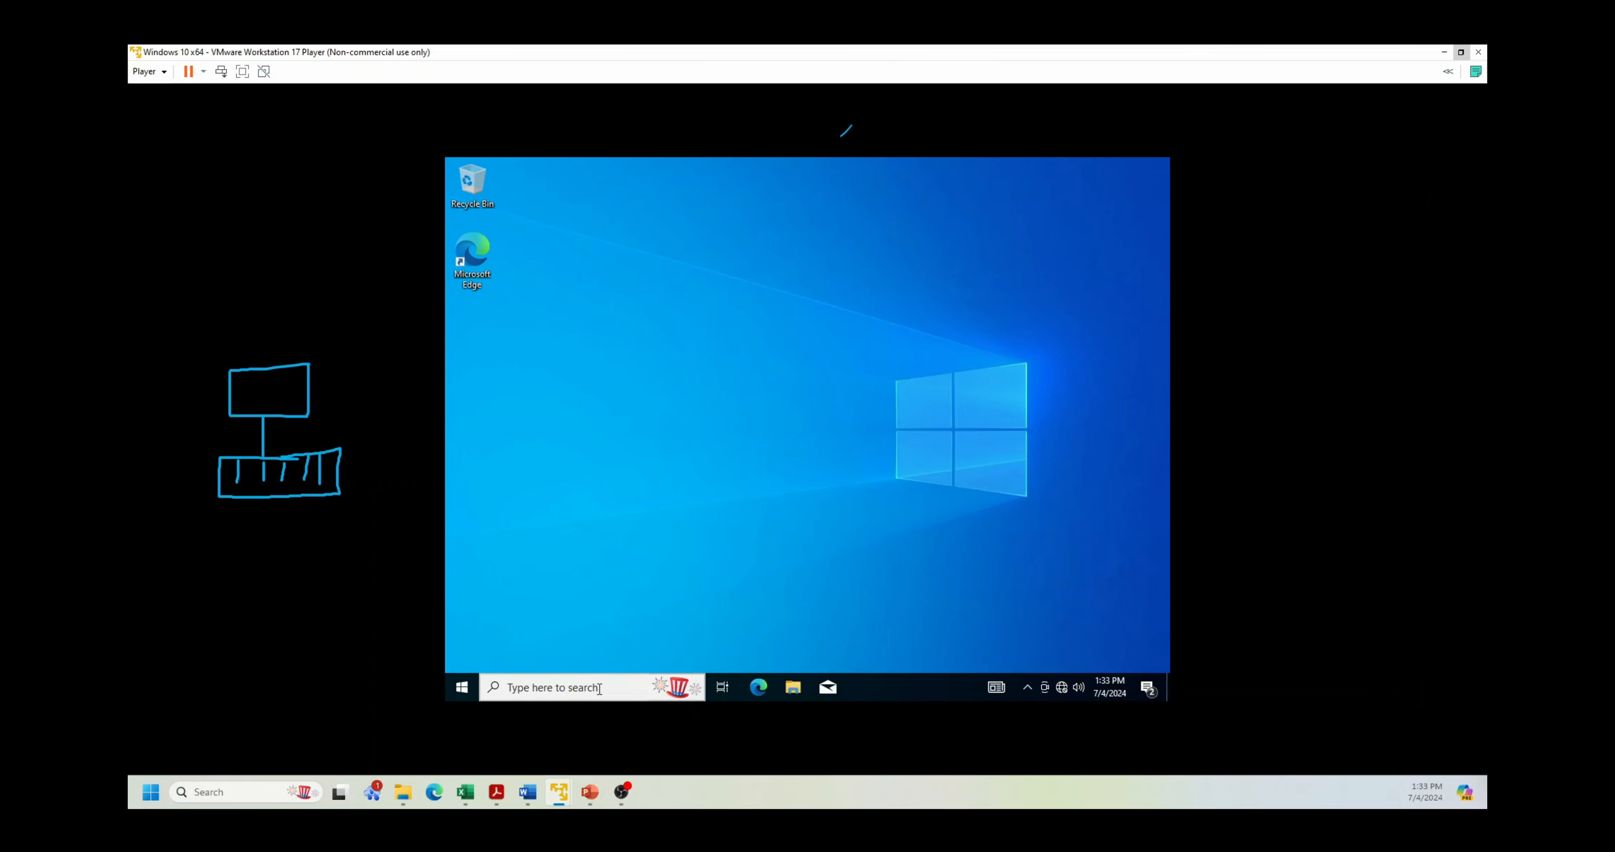
pyautogui.click(598, 692)
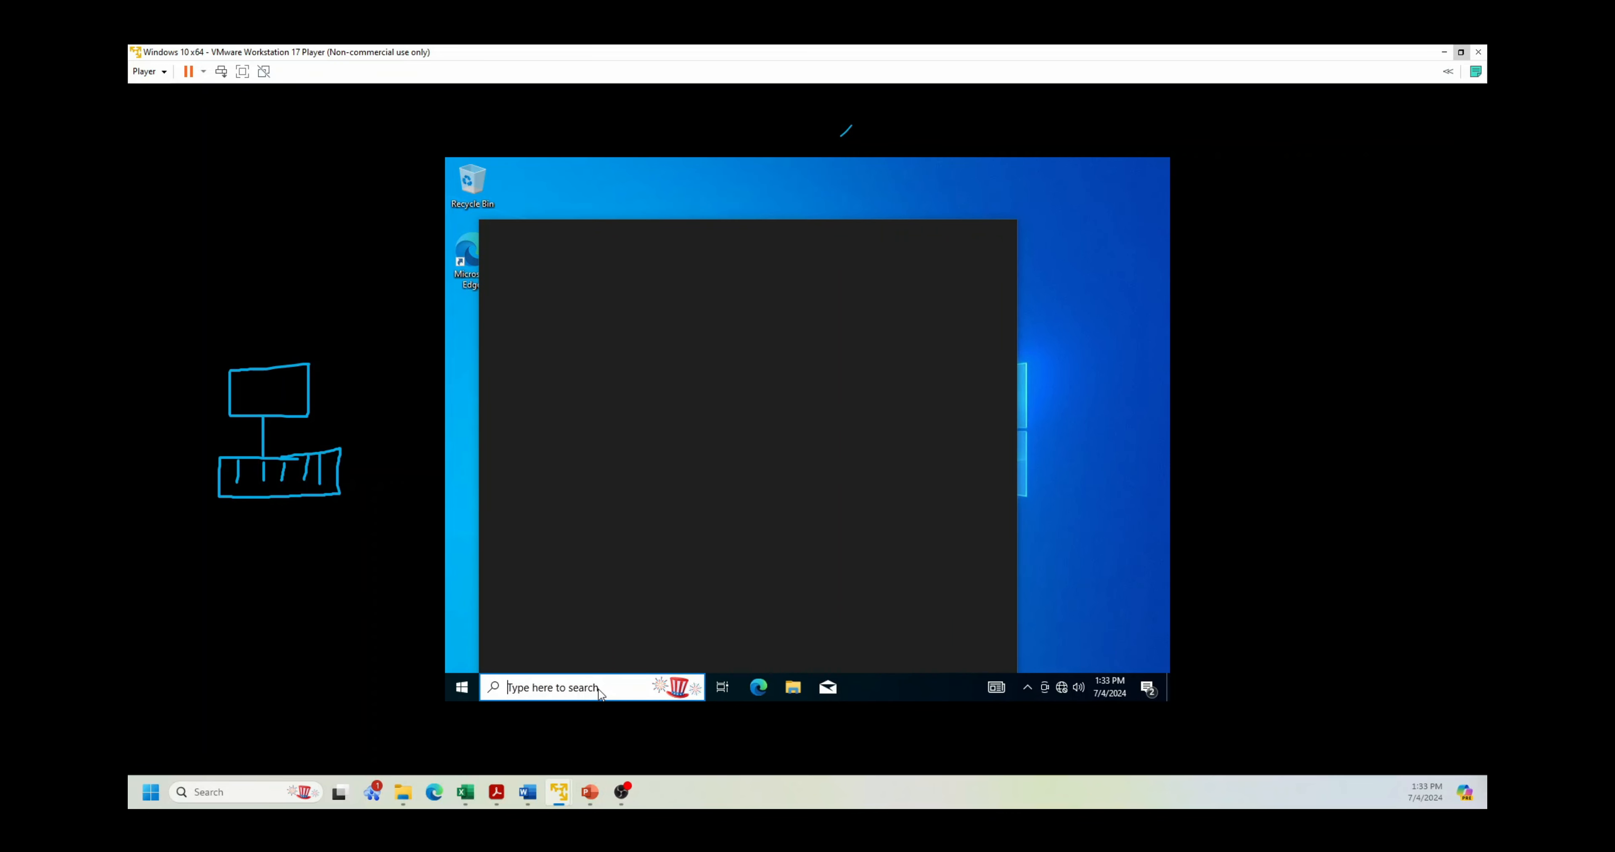
# Step: Search for the misspelled 'ipconfoig' in the Windows 10 VM
pyautogui.write('ipconfoig')
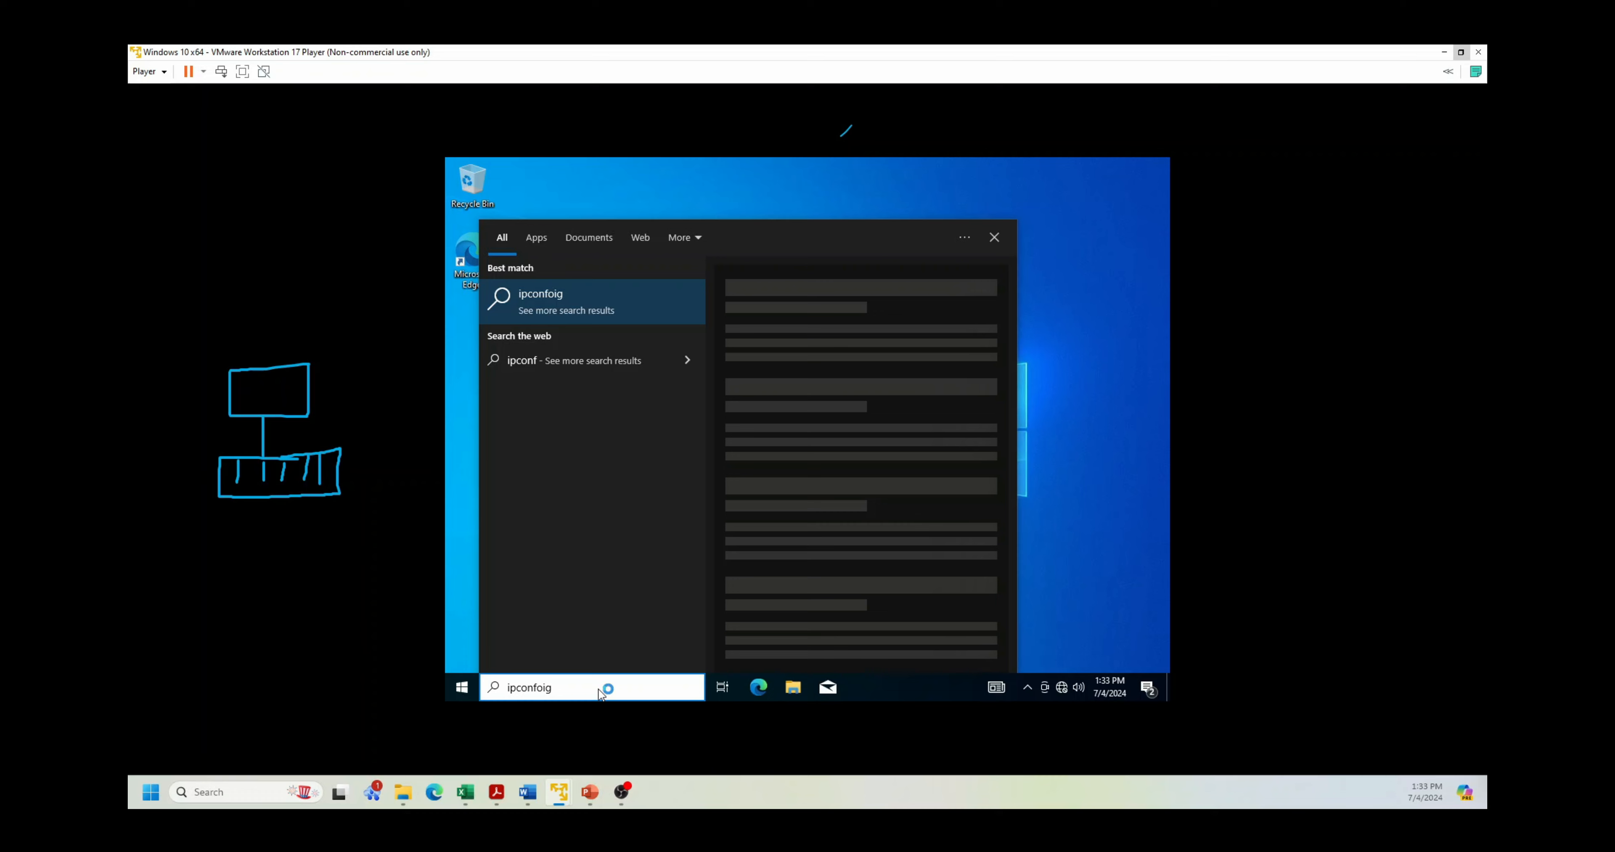
pyautogui.press('Return')
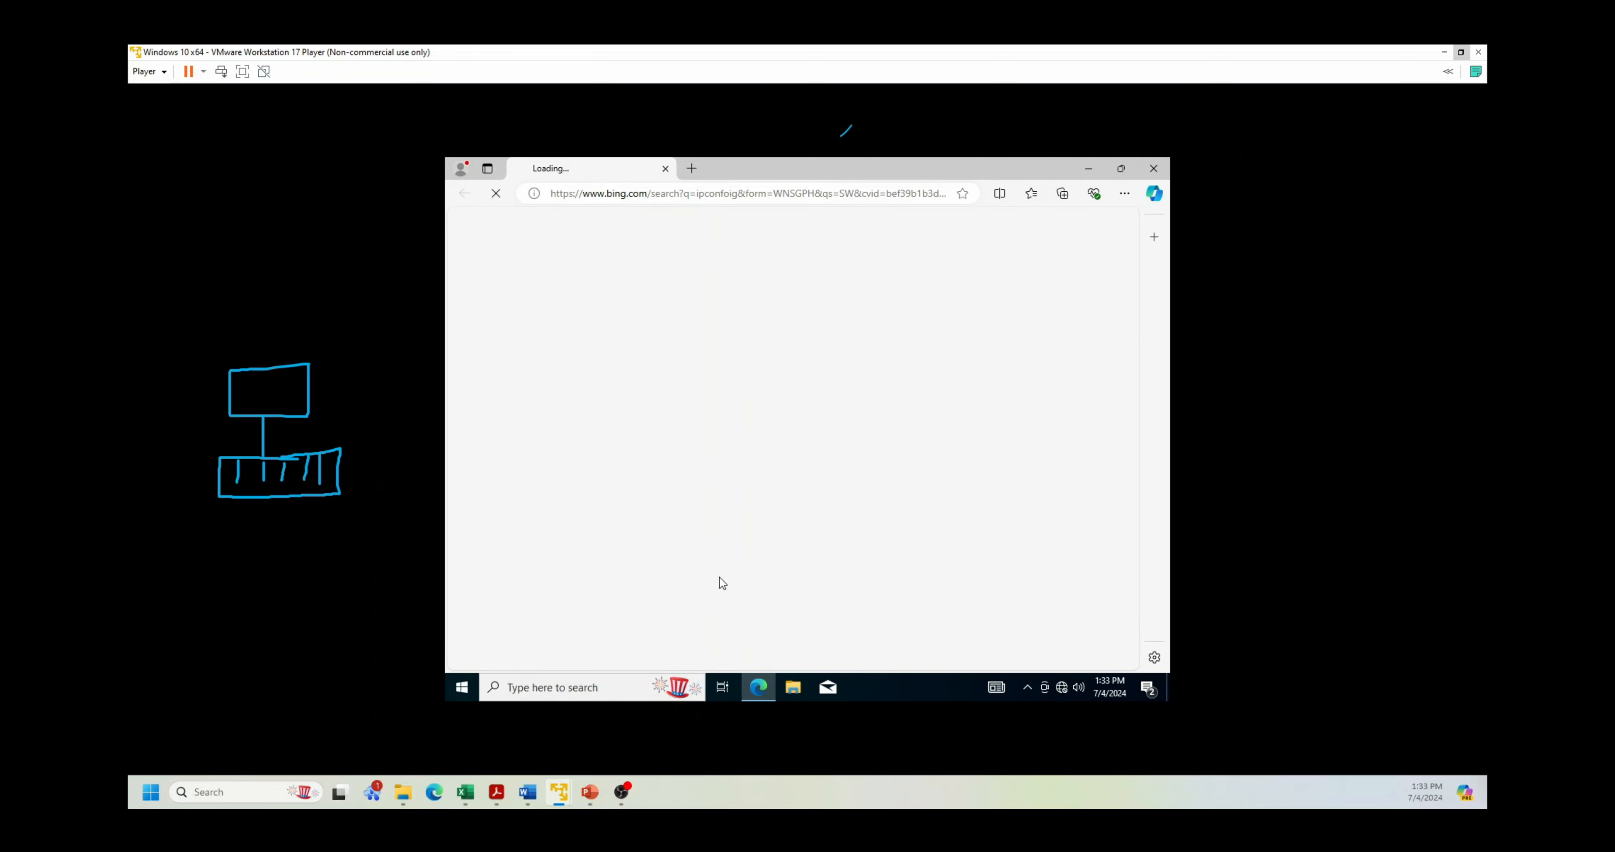
pyautogui.click(569, 689)
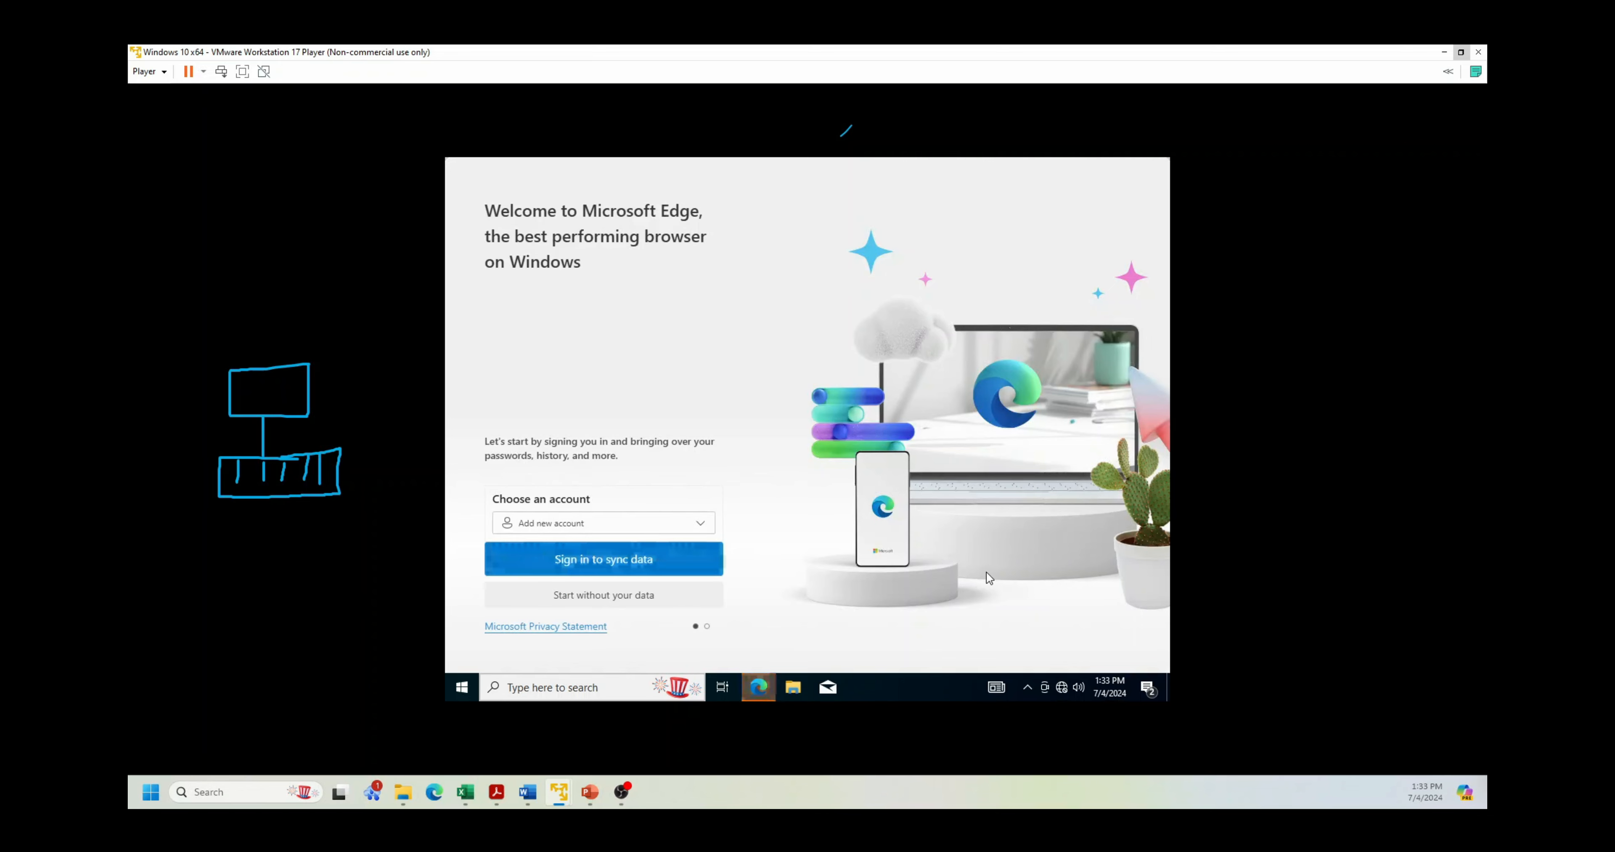
# Step: Open Command Prompt, run ipconfig showing IPv4 192.168.32.128, and close it
pyautogui.press('super')
pyautogui.write('cmd')
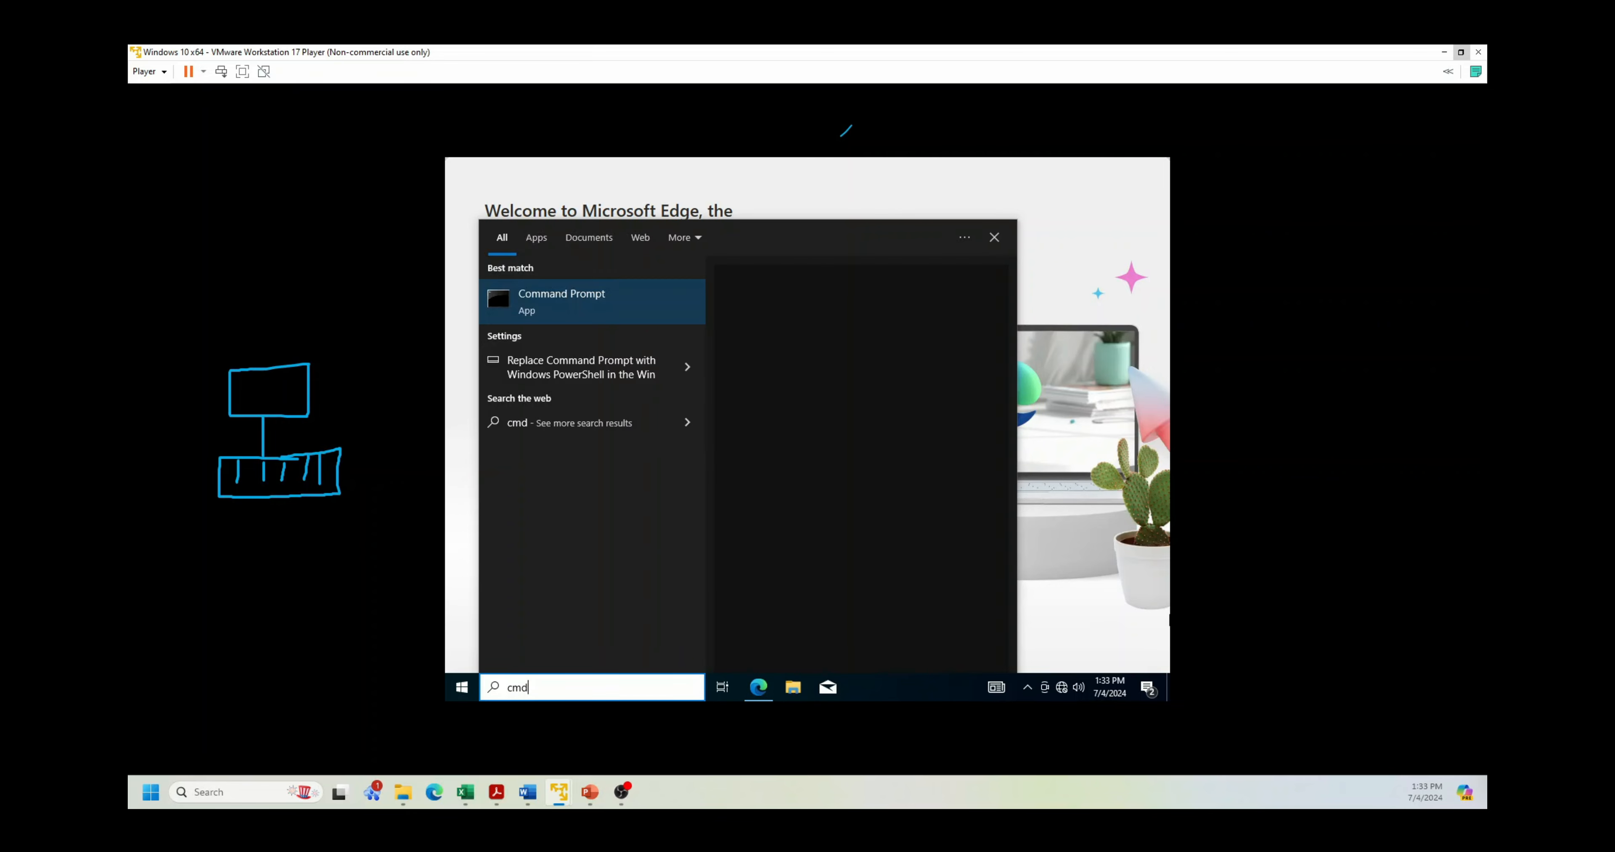
pyautogui.click(586, 310)
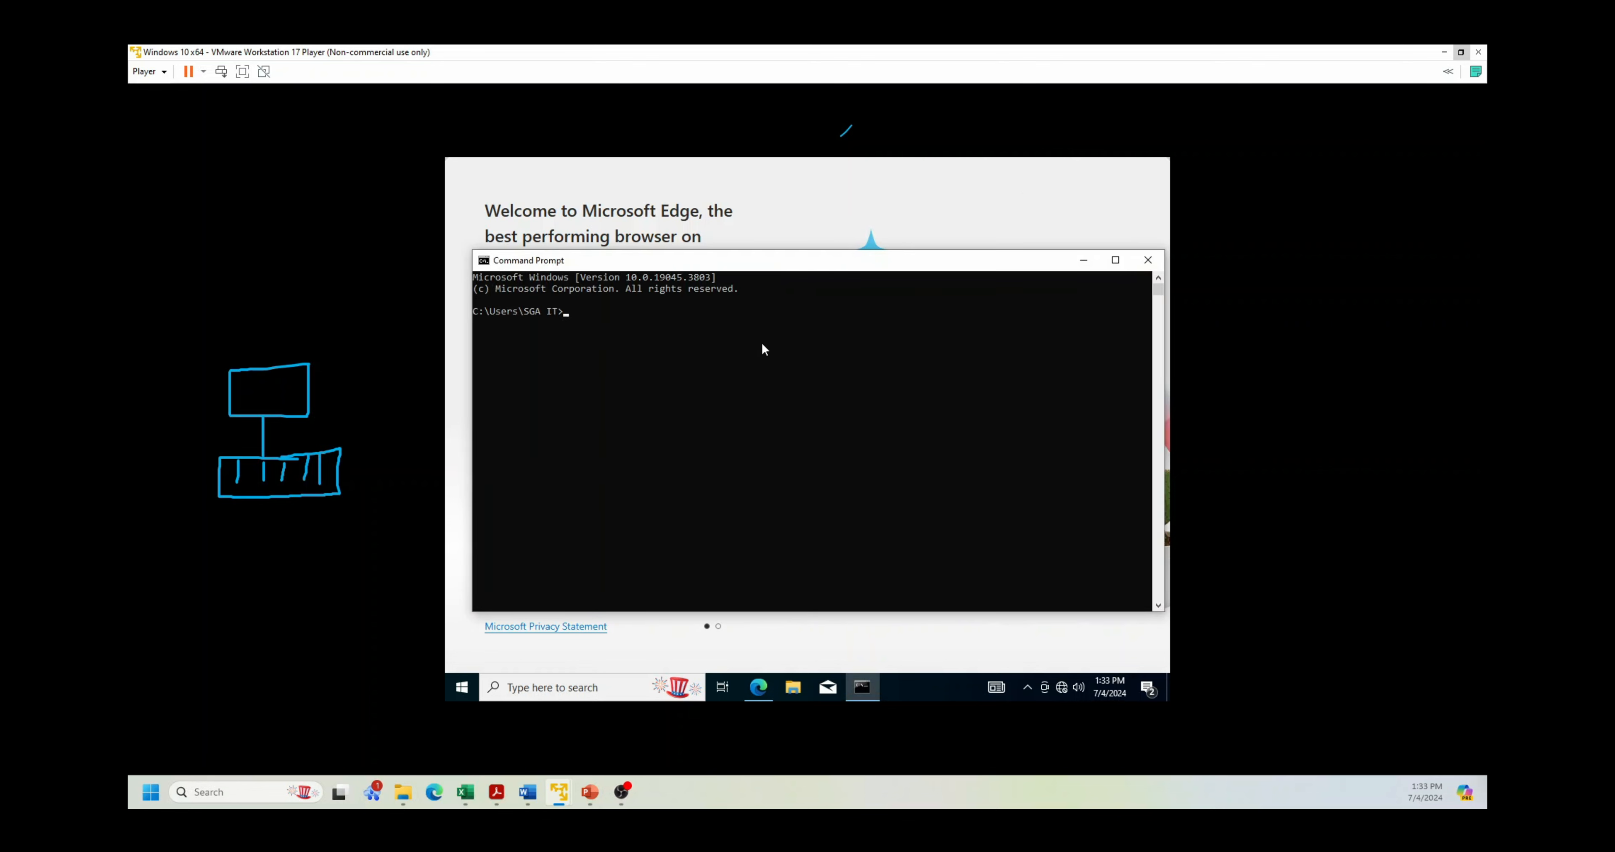
pyautogui.write('ipconfig')
pyautogui.press('Return')
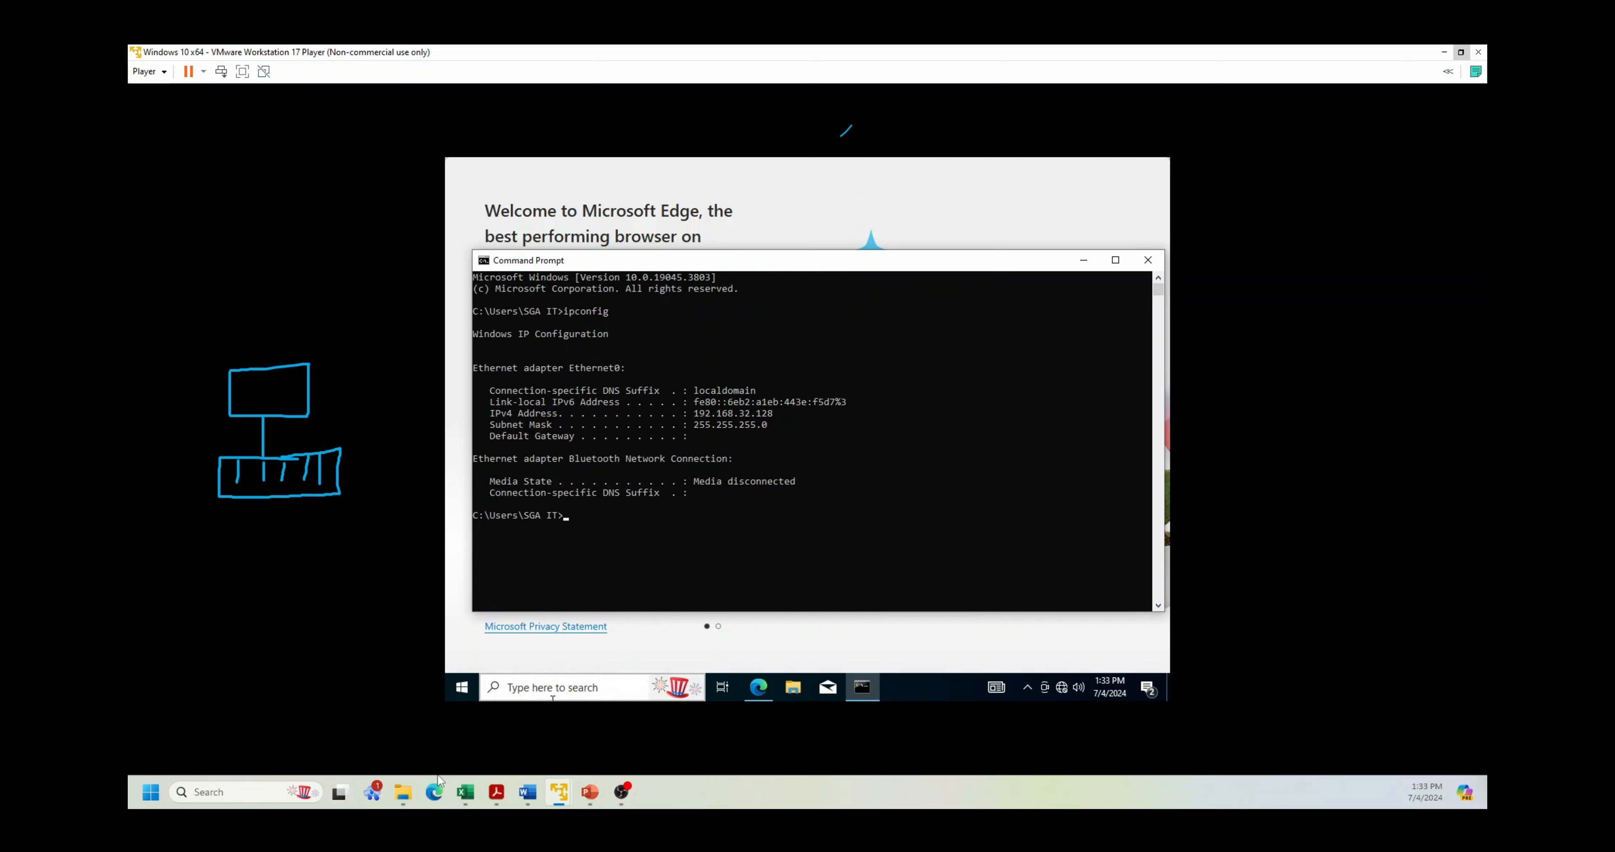
pyautogui.moveTo(405, 802)
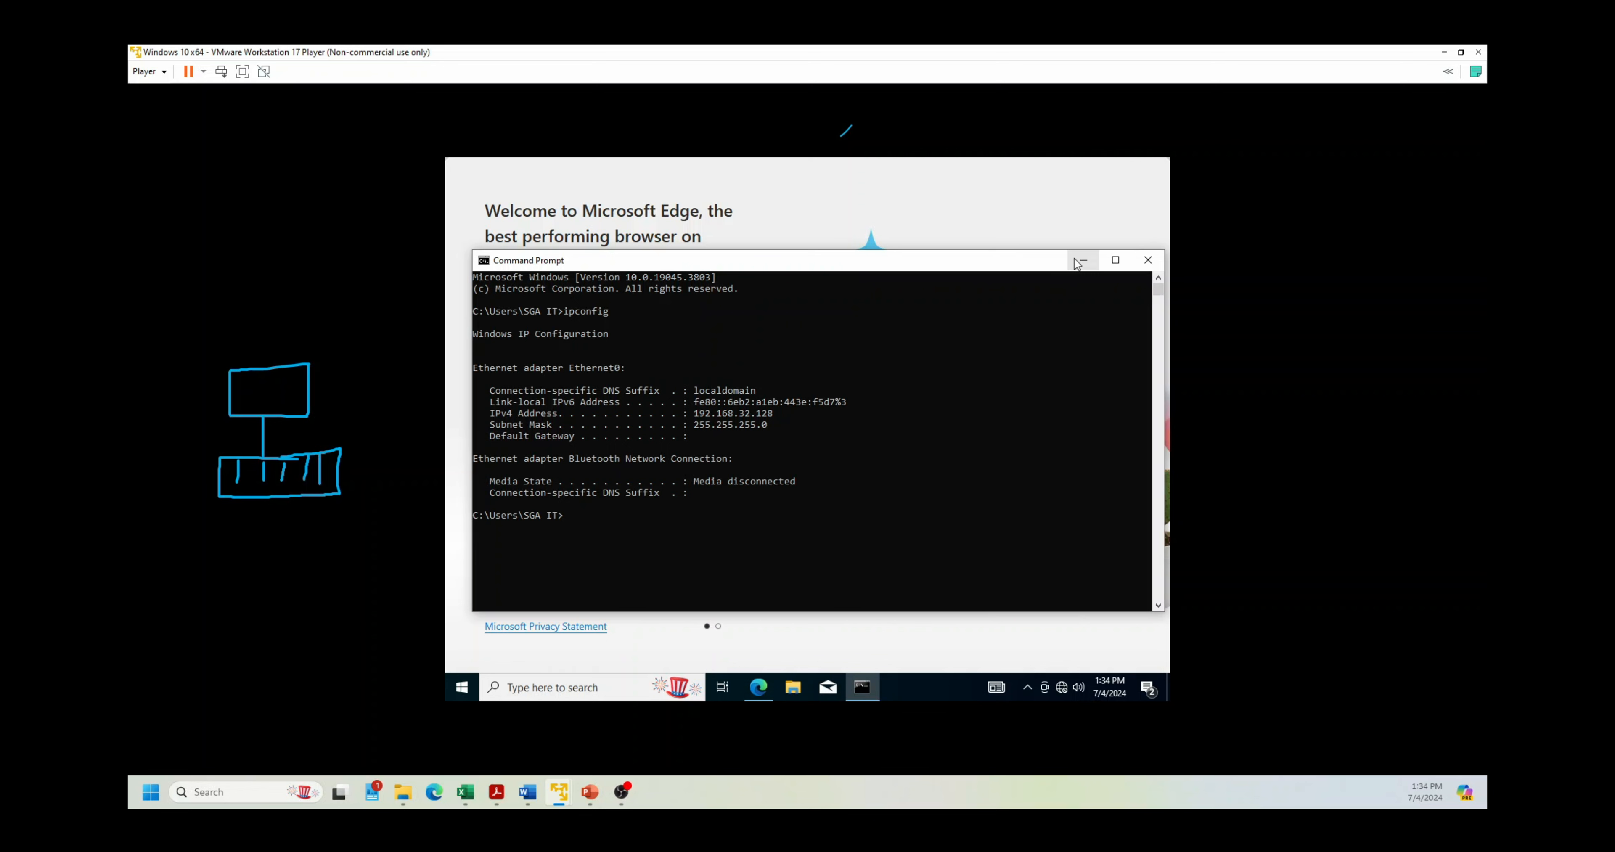
pyautogui.click(1147, 260)
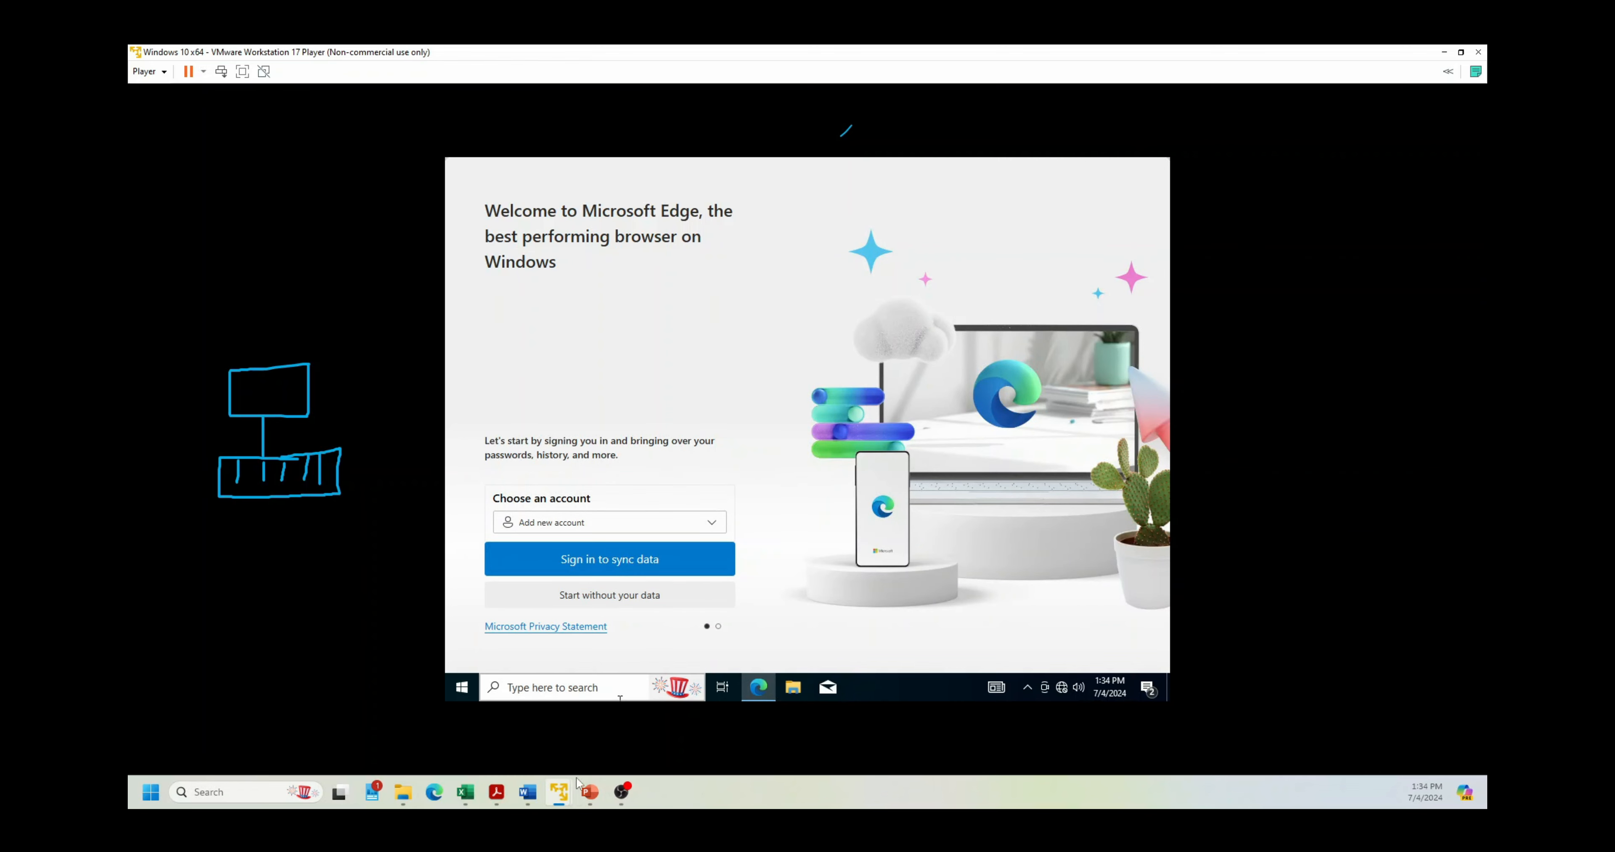
# Step: Run ipconfig in the Server 2016 VM's Command Prompt, showing IPv4 192.168.32.129, mask 255.255.255.0
pyautogui.moveTo(563, 802)
pyautogui.click(483, 692)
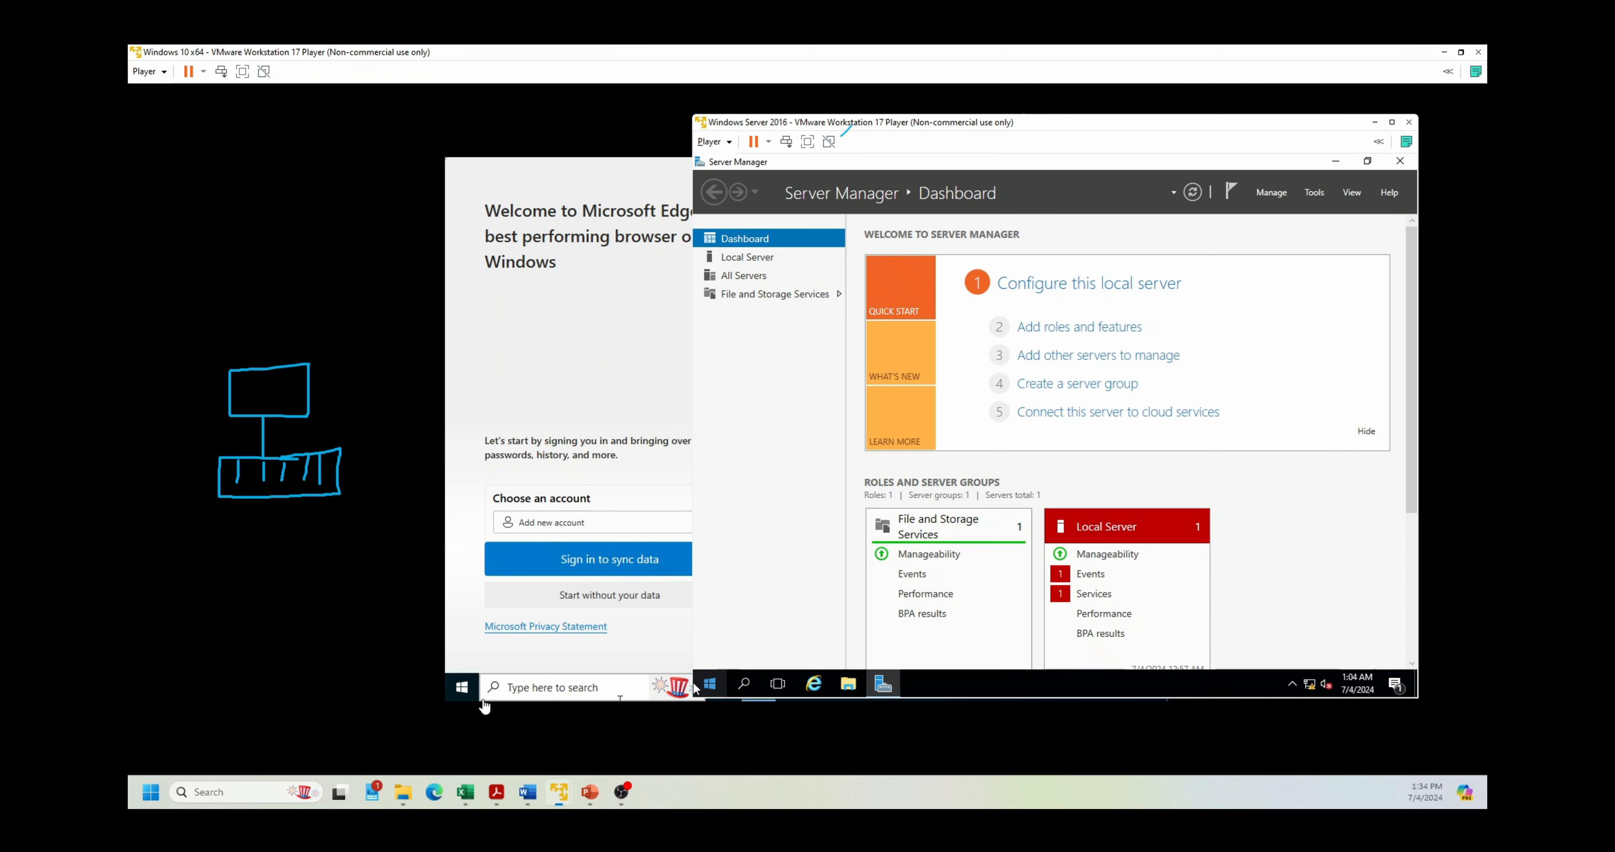
pyautogui.click(744, 684)
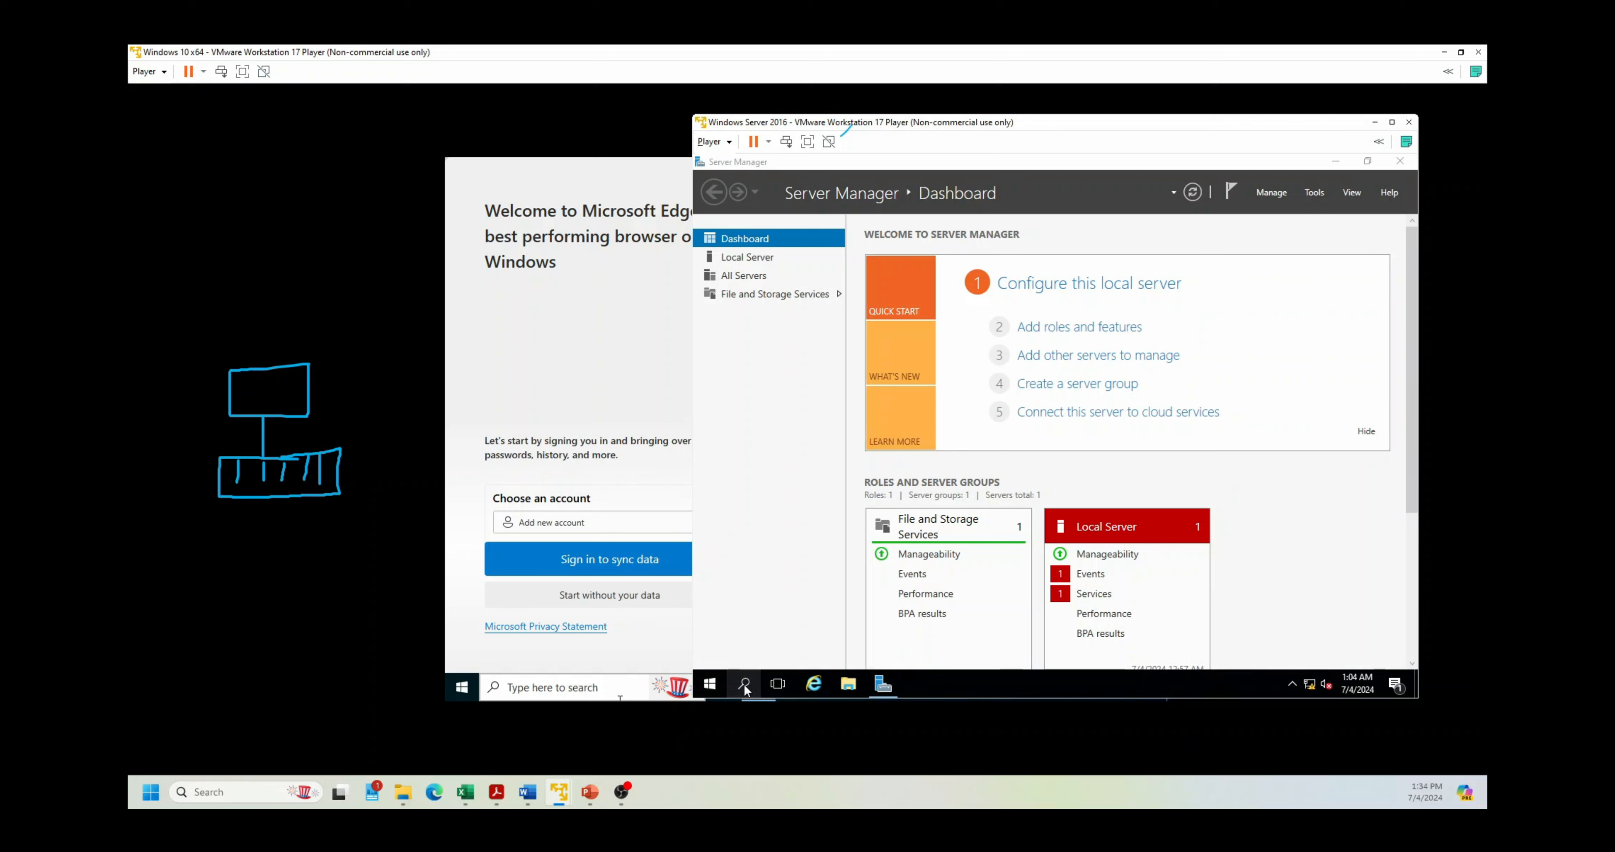
pyautogui.write('cmd')
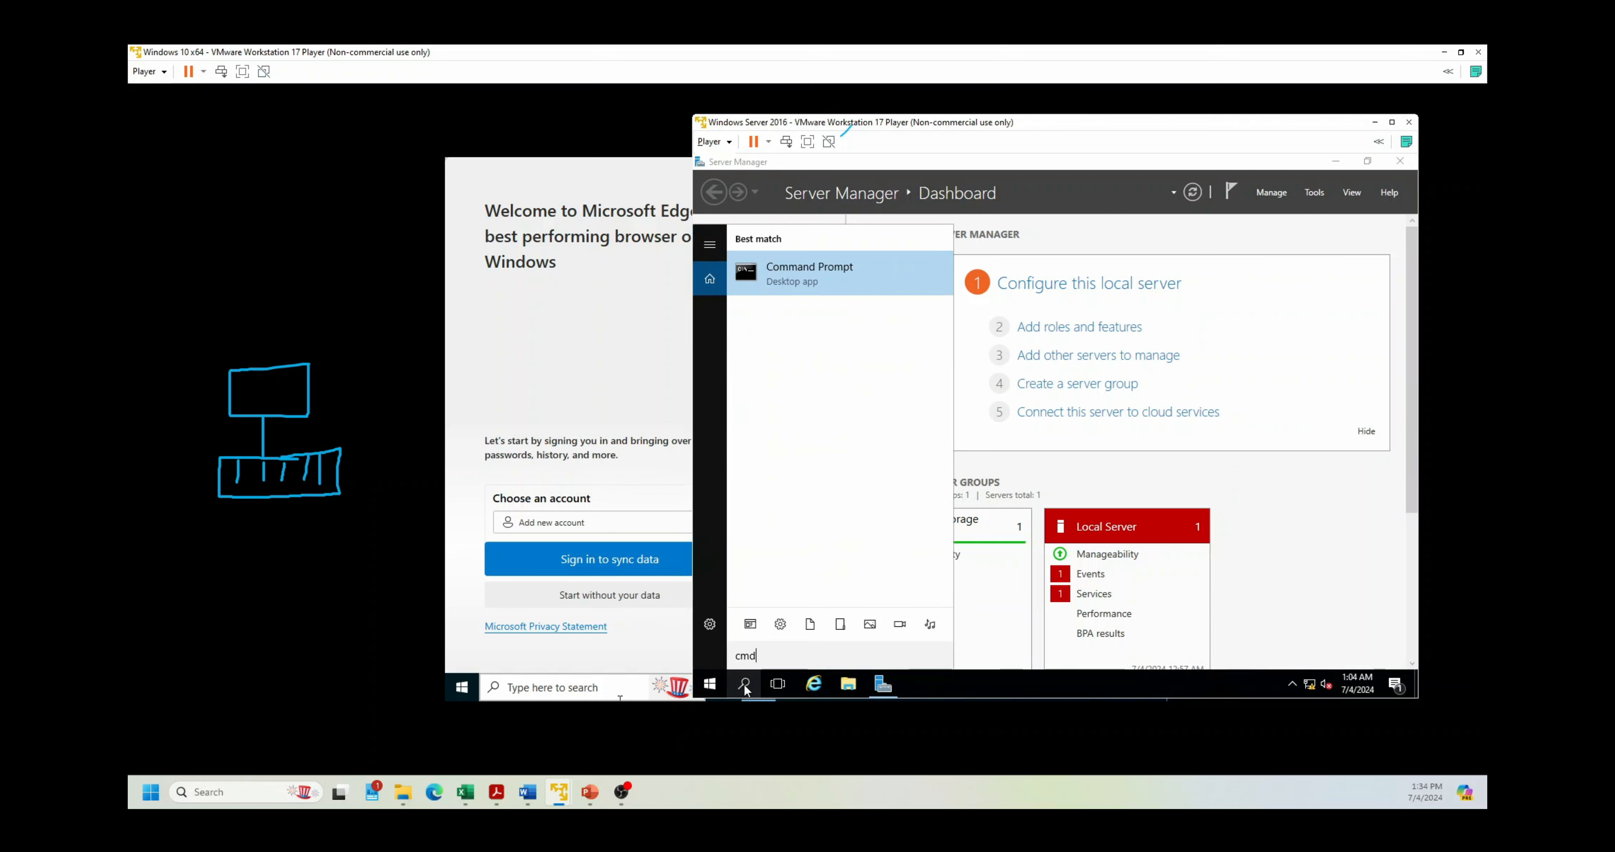
pyautogui.press('Return')
pyautogui.write('ipconfig')
pyautogui.press('Return')
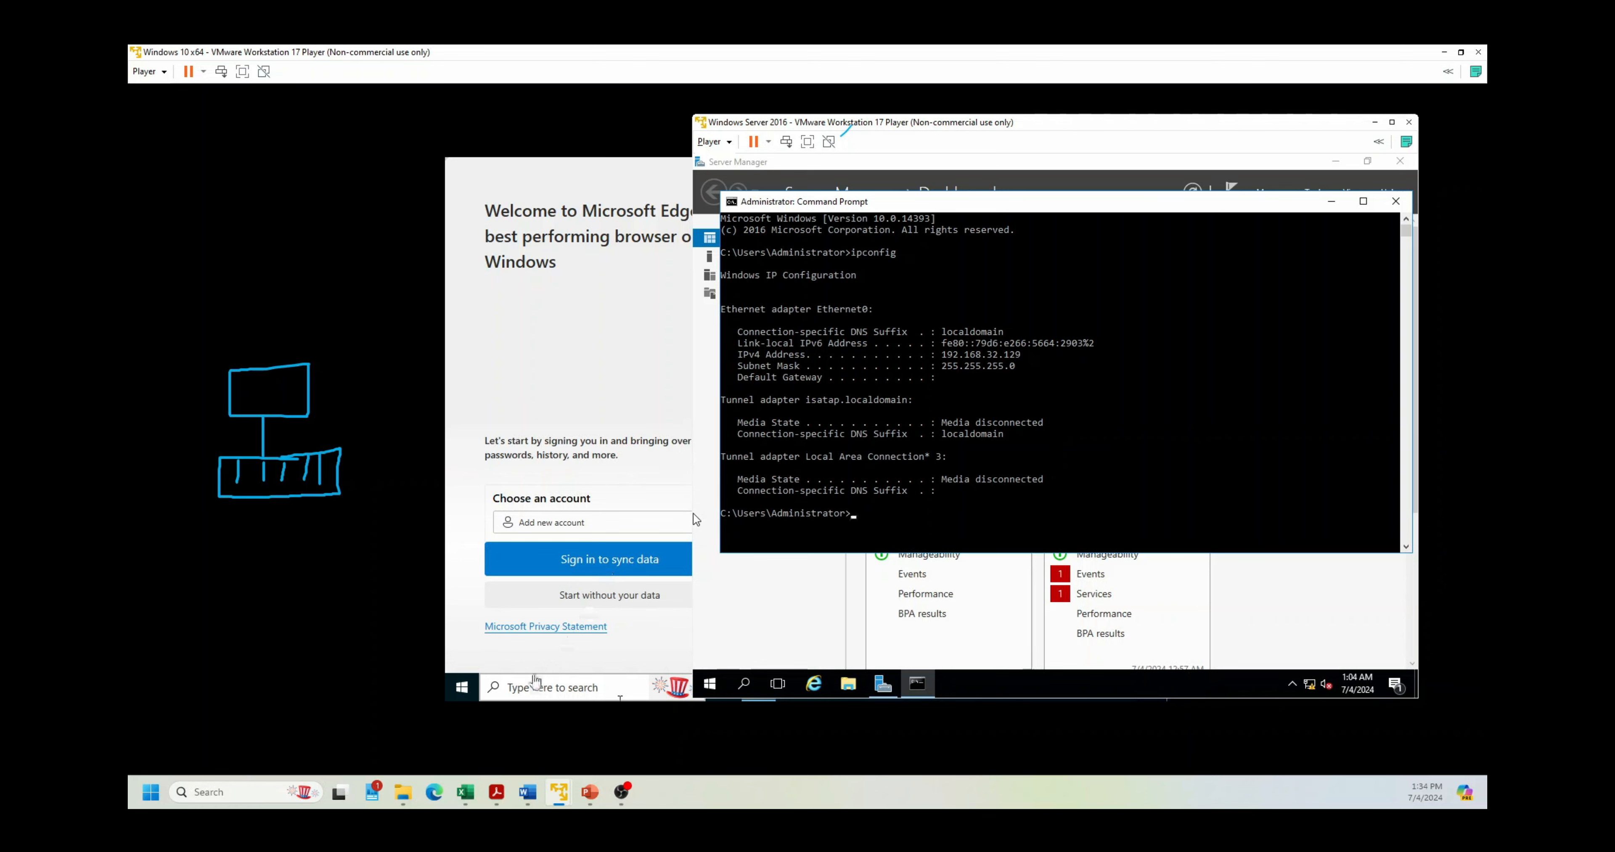
pyautogui.click(523, 689)
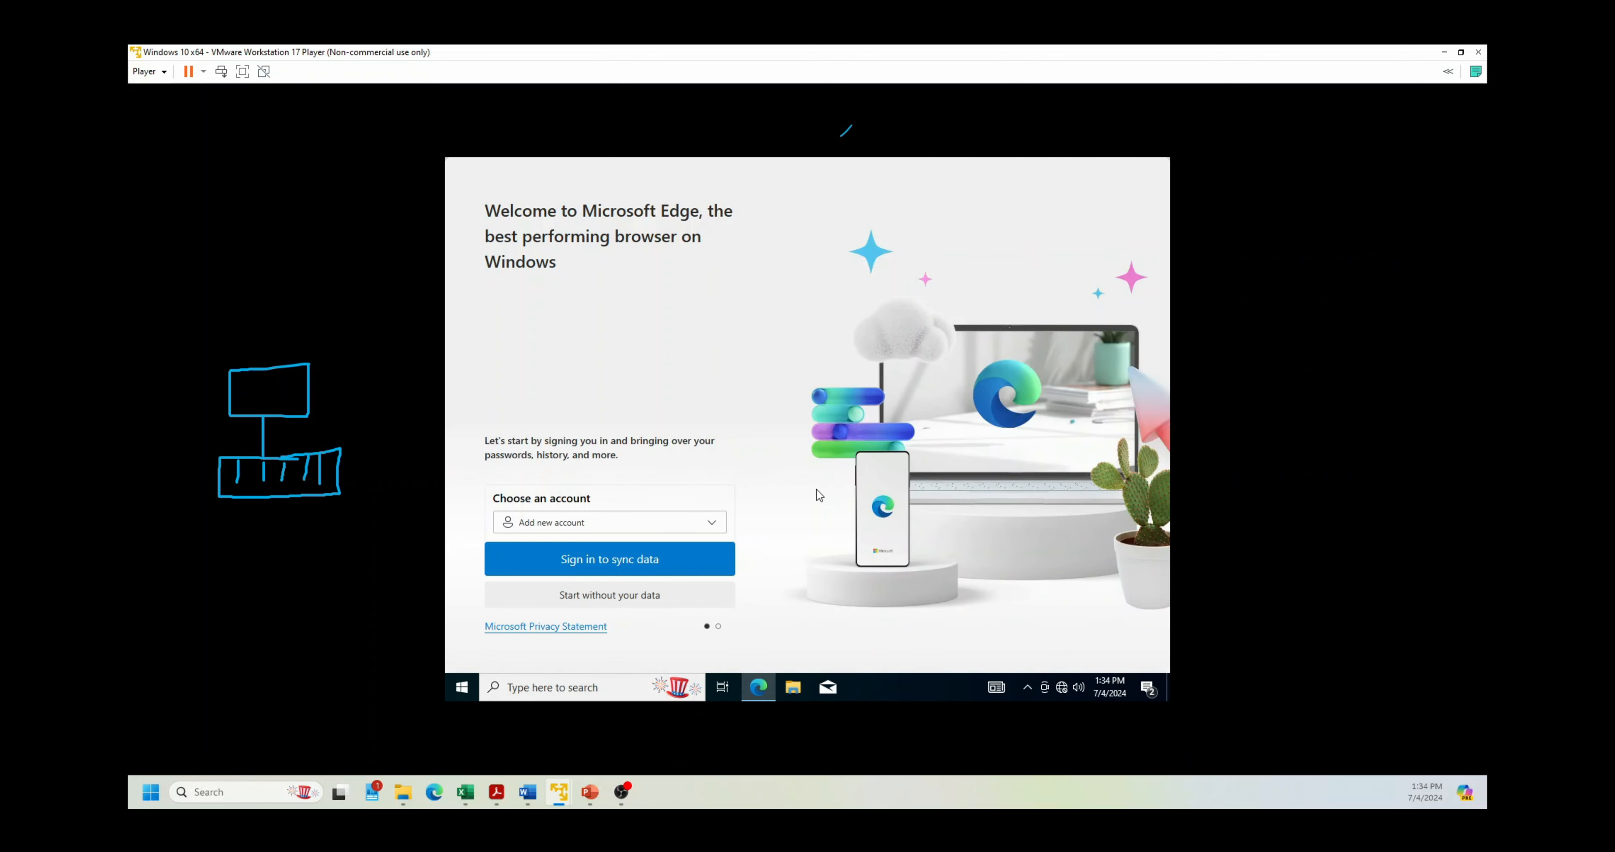
# Step: Skip Edge's sign-in and setup pages in the Windows 10 VM and close Edge
pyautogui.click(615, 596)
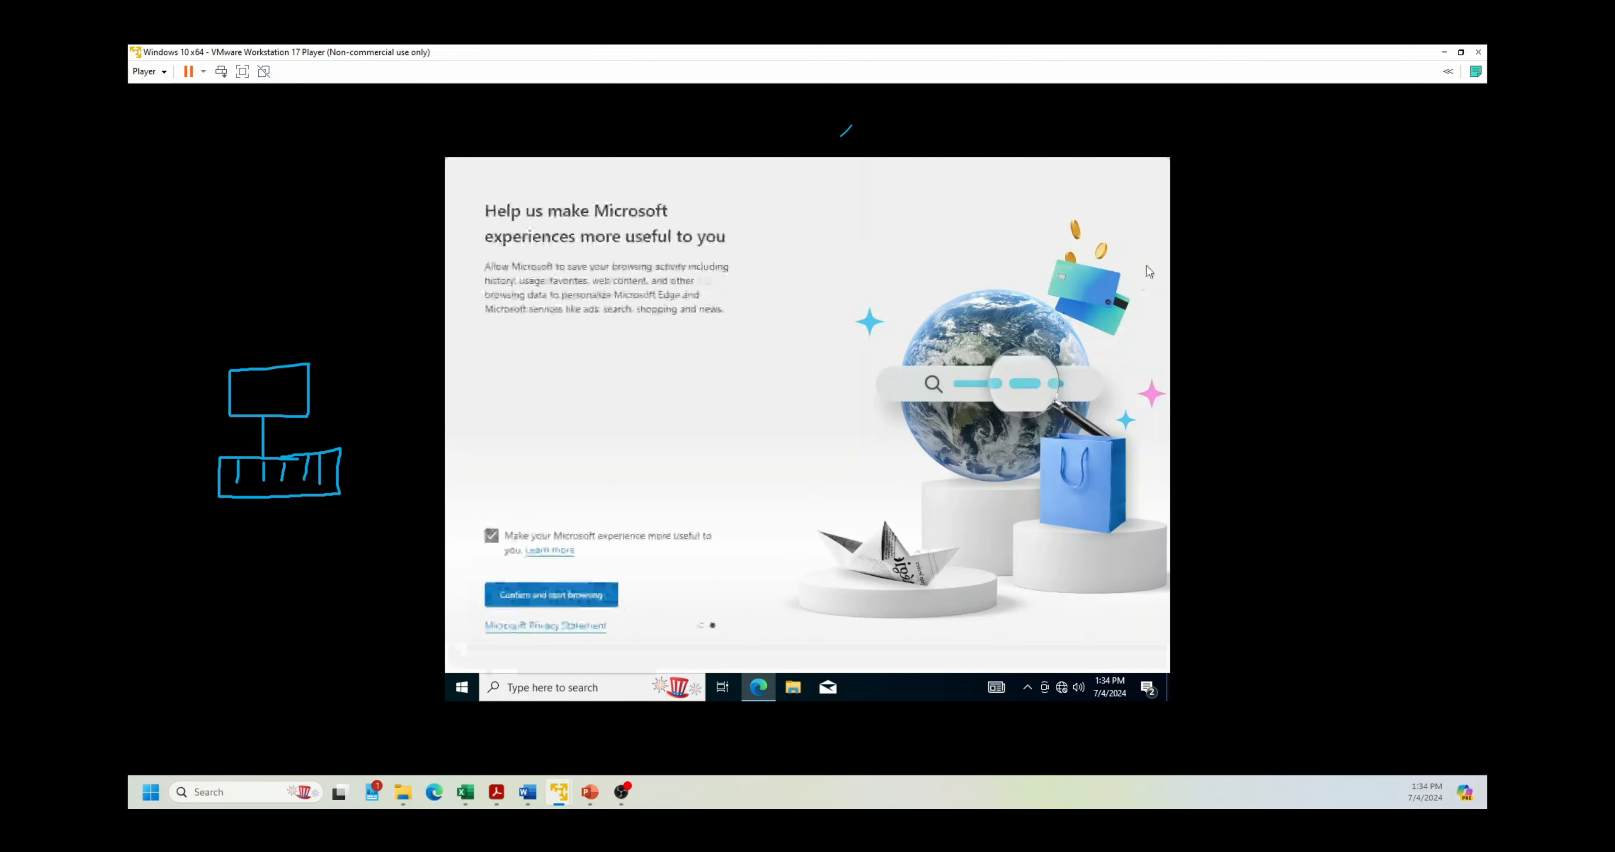
pyautogui.click(592, 600)
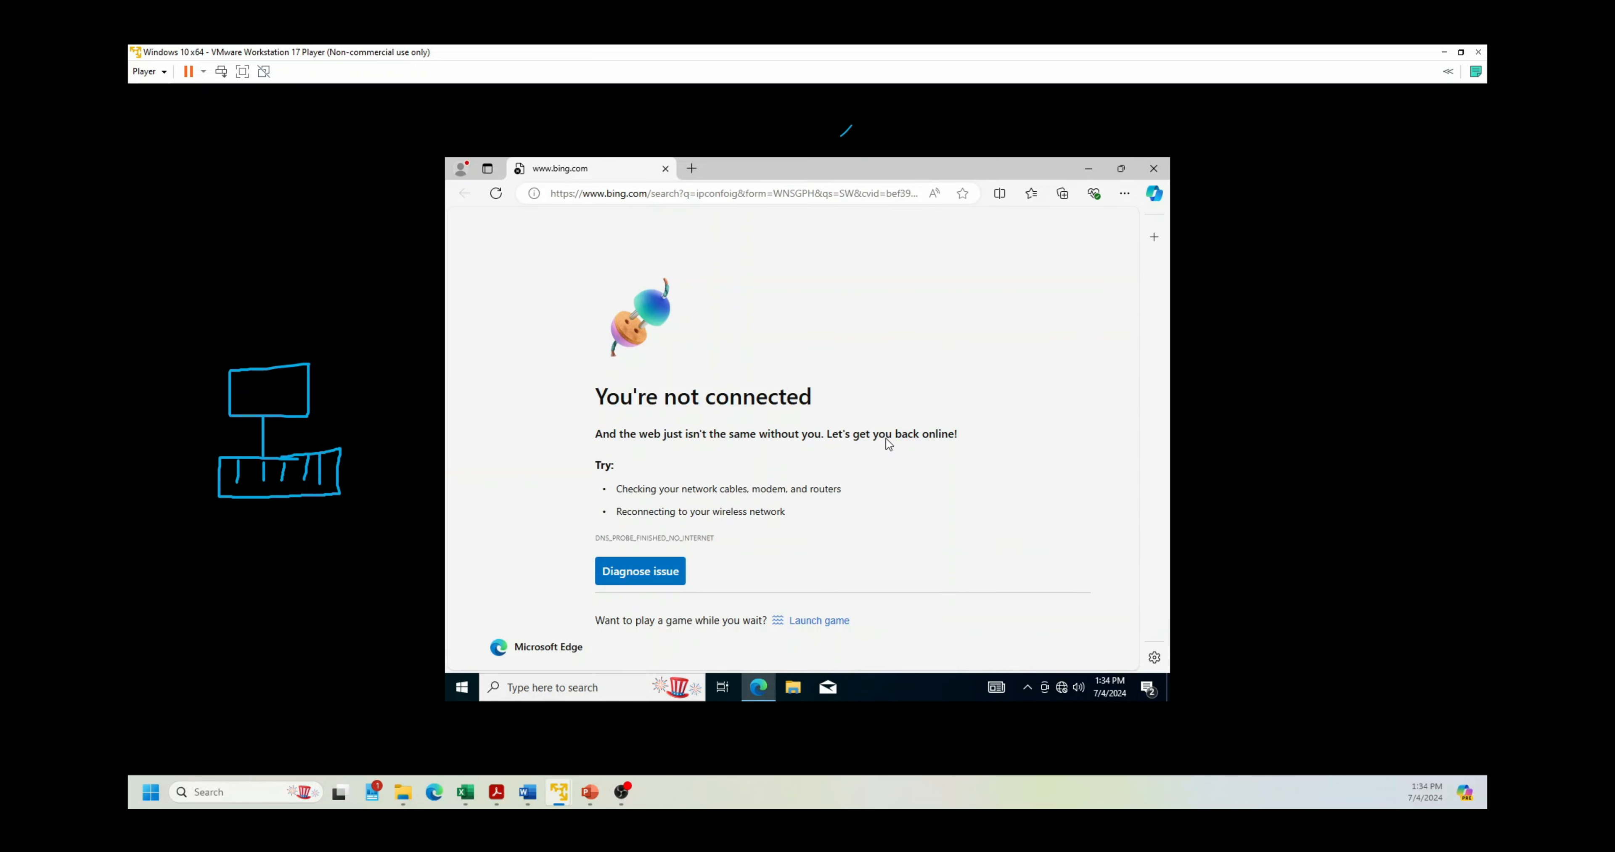
pyautogui.click(1152, 167)
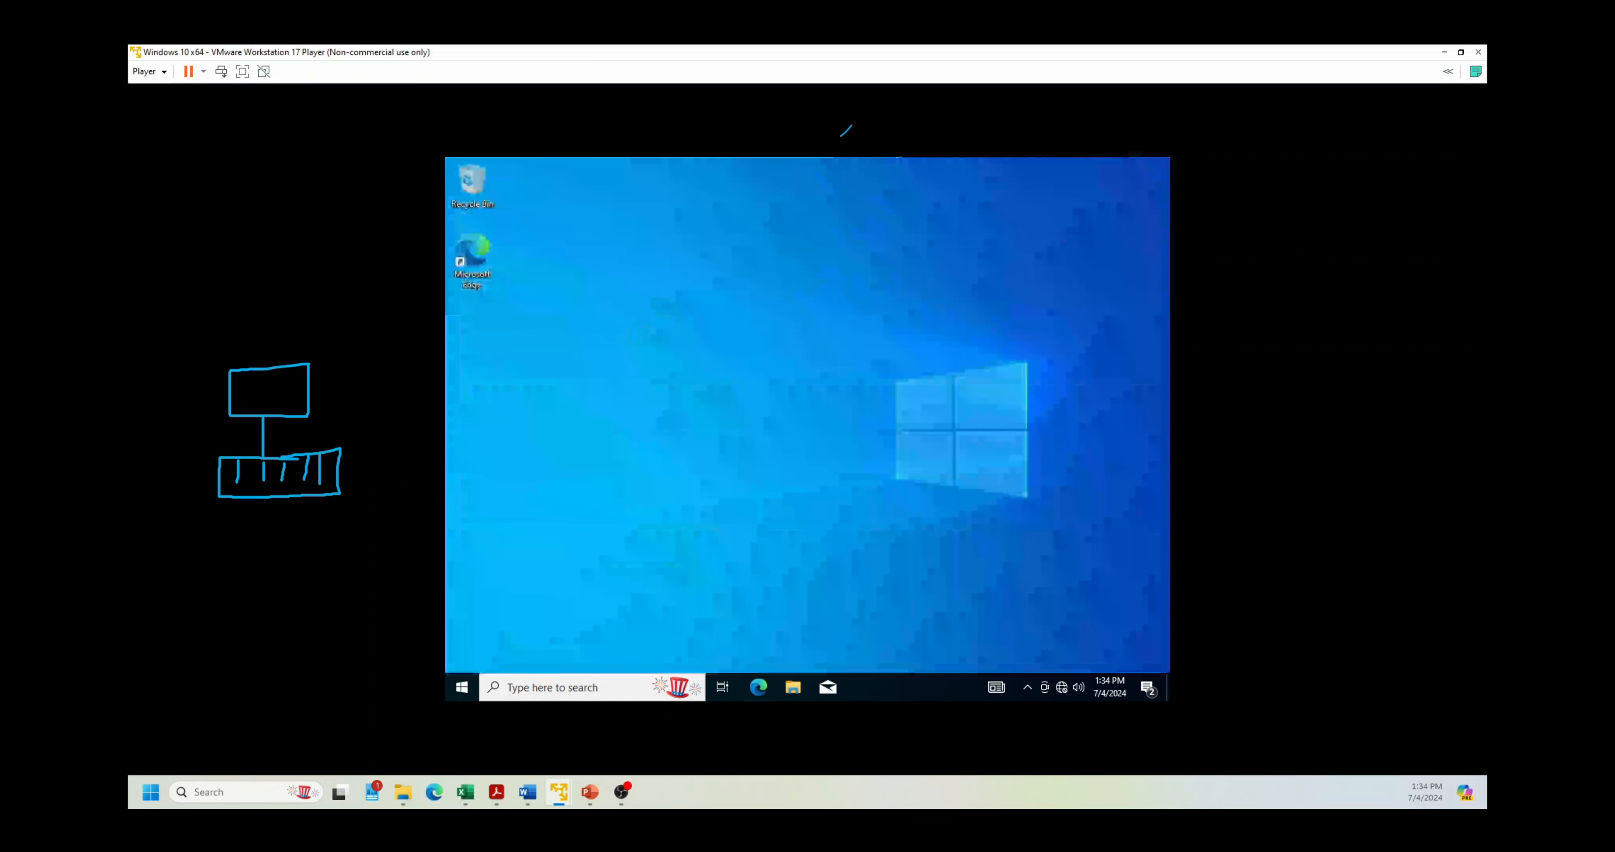
# Step: Open the Windows 10 taskbar search and clear a stray 'd'
pyautogui.click(562, 686)
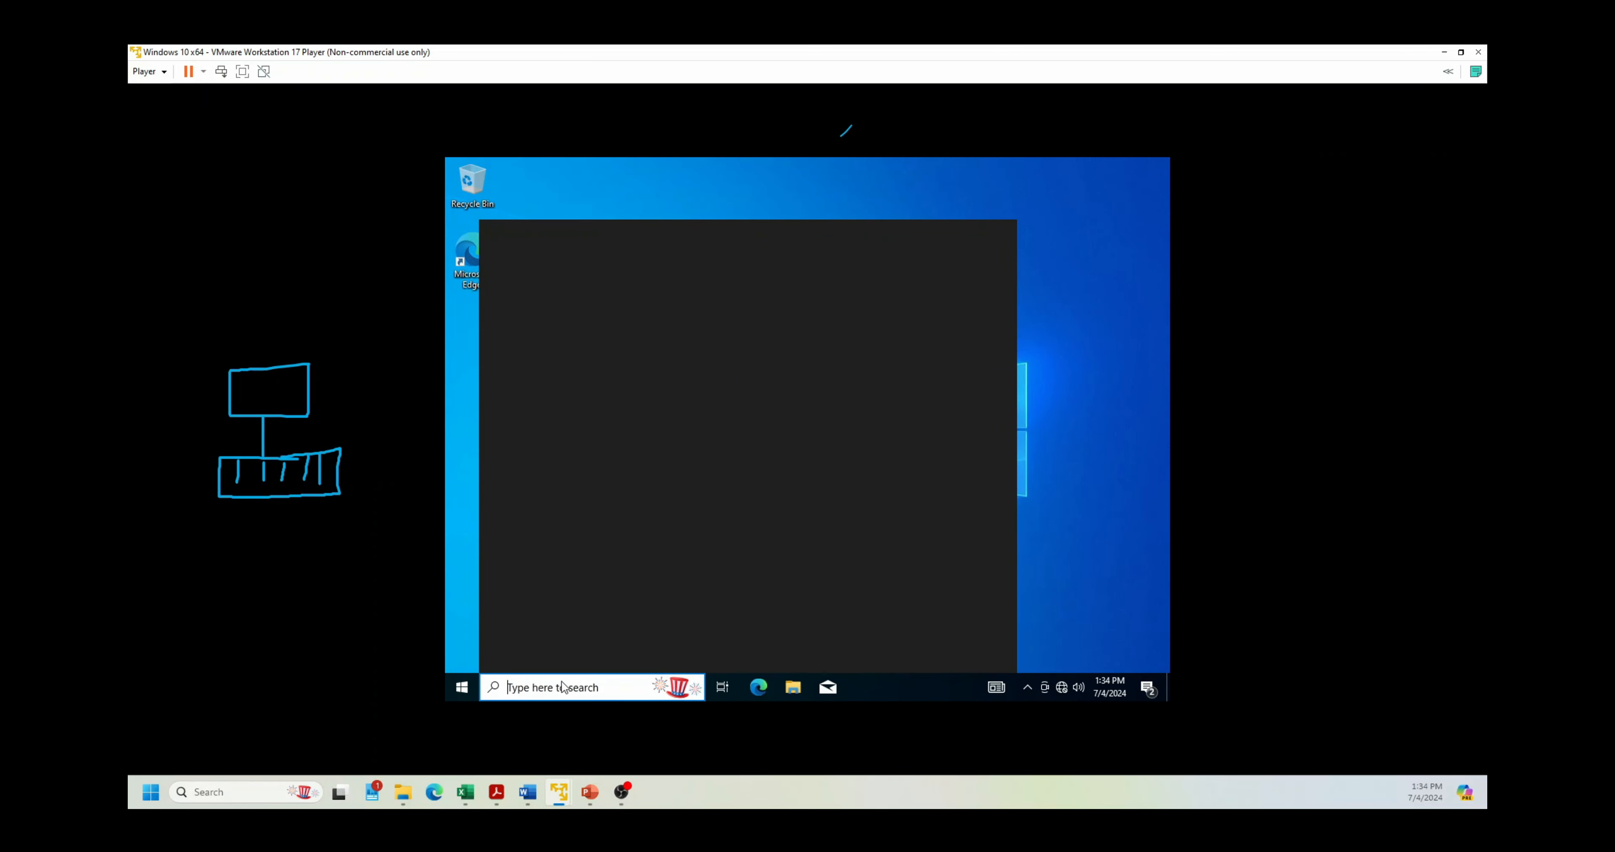
pyautogui.write('d')
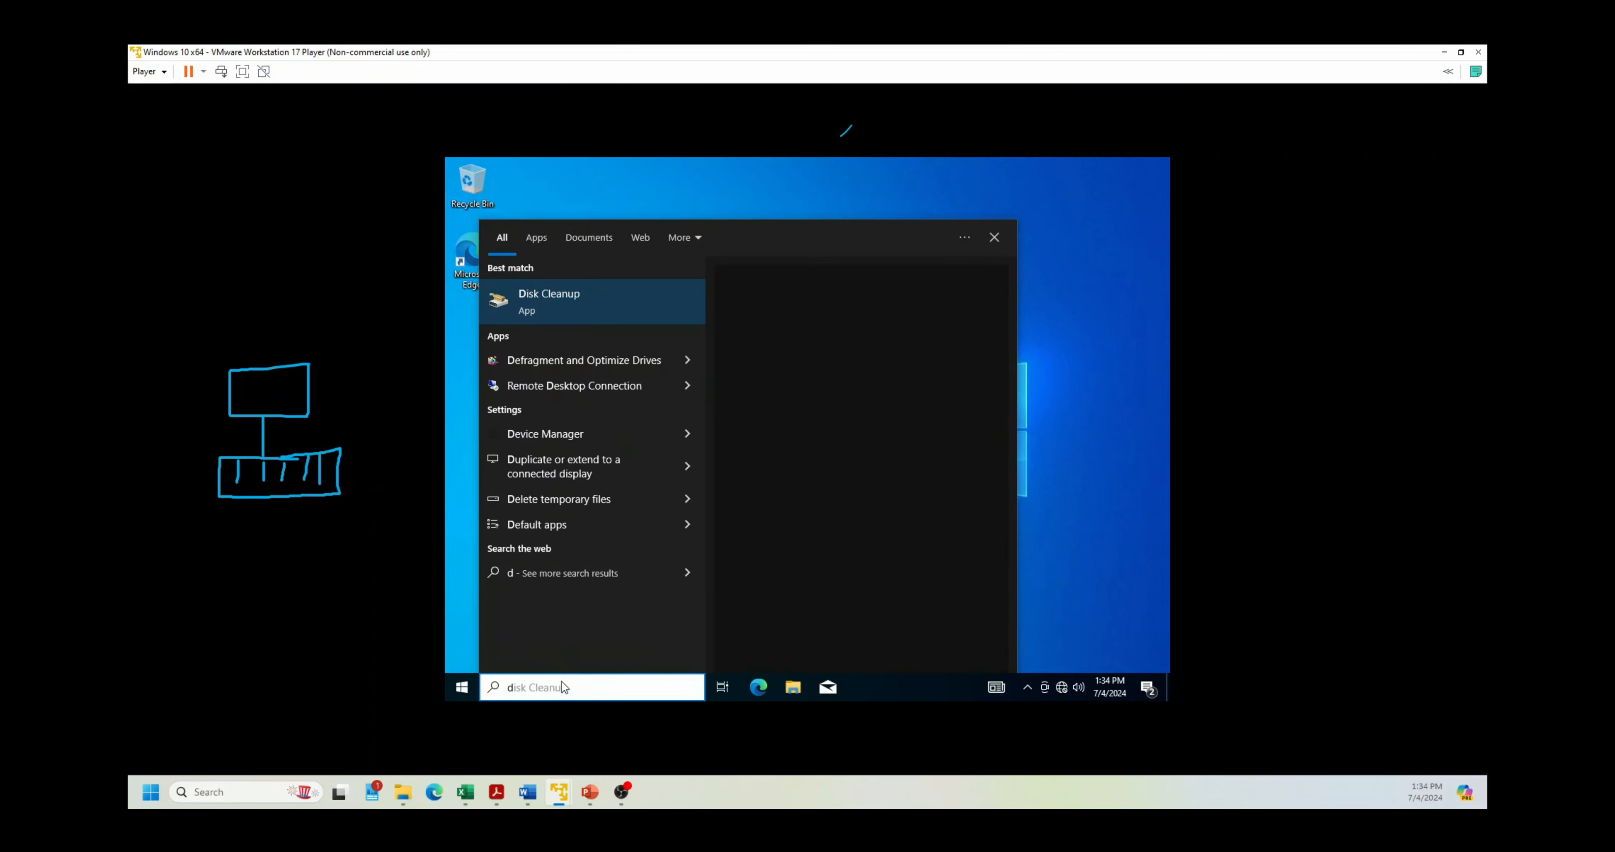
pyautogui.press('BackSpace')
# Step: Launch Command Prompt via 'cmd' and run ipconfig, showing IPv4 192.168.32.128, mask 255.255.255.0
pyautogui.write('cmd')
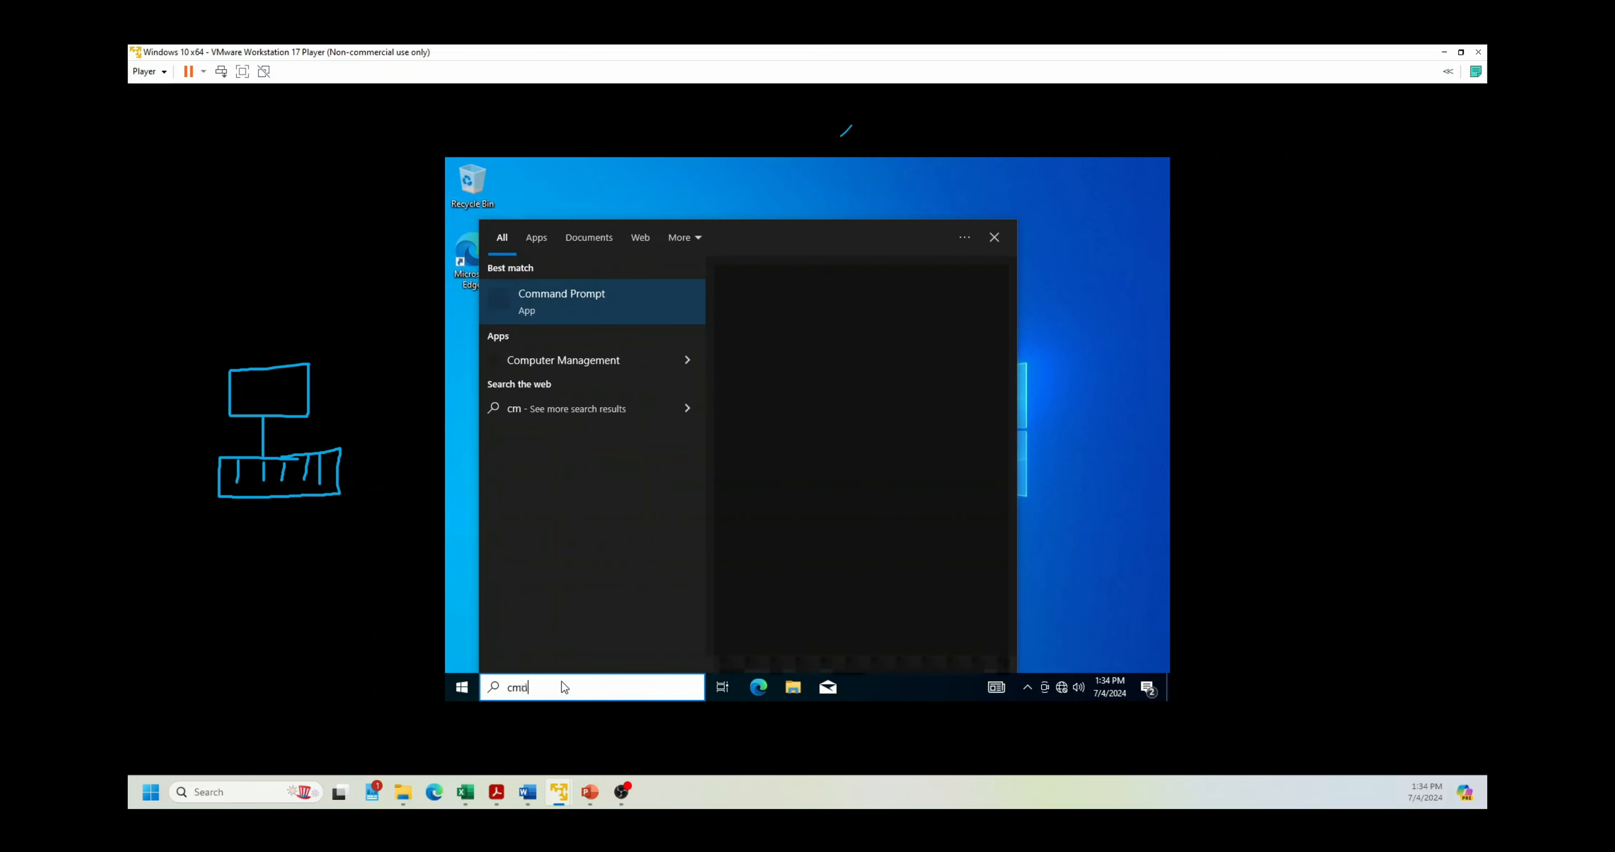
pyautogui.press('Return')
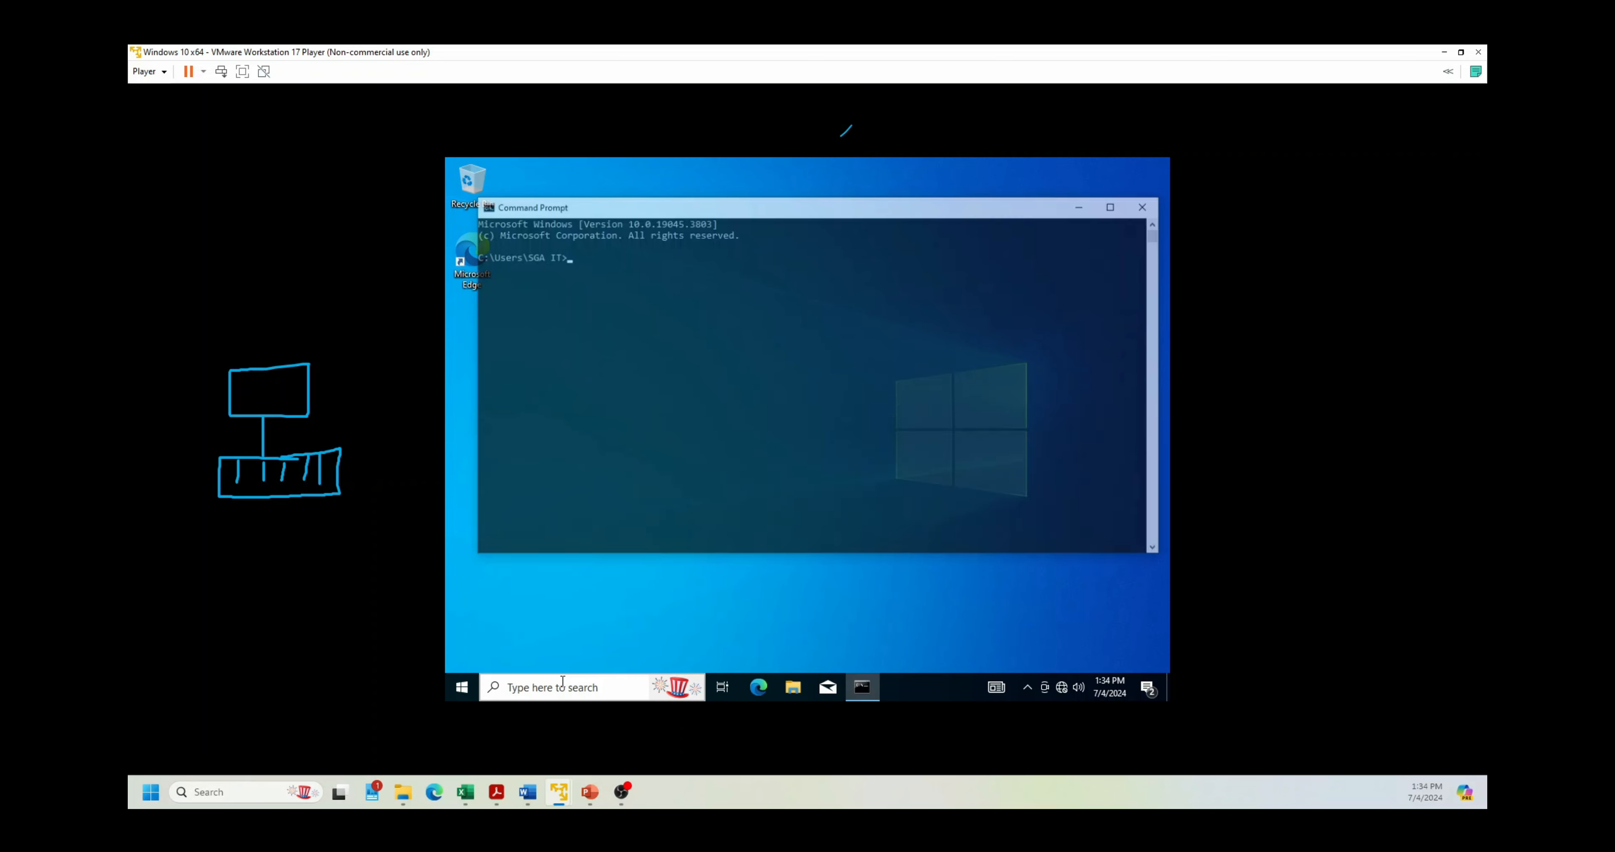
pyautogui.write('pi')
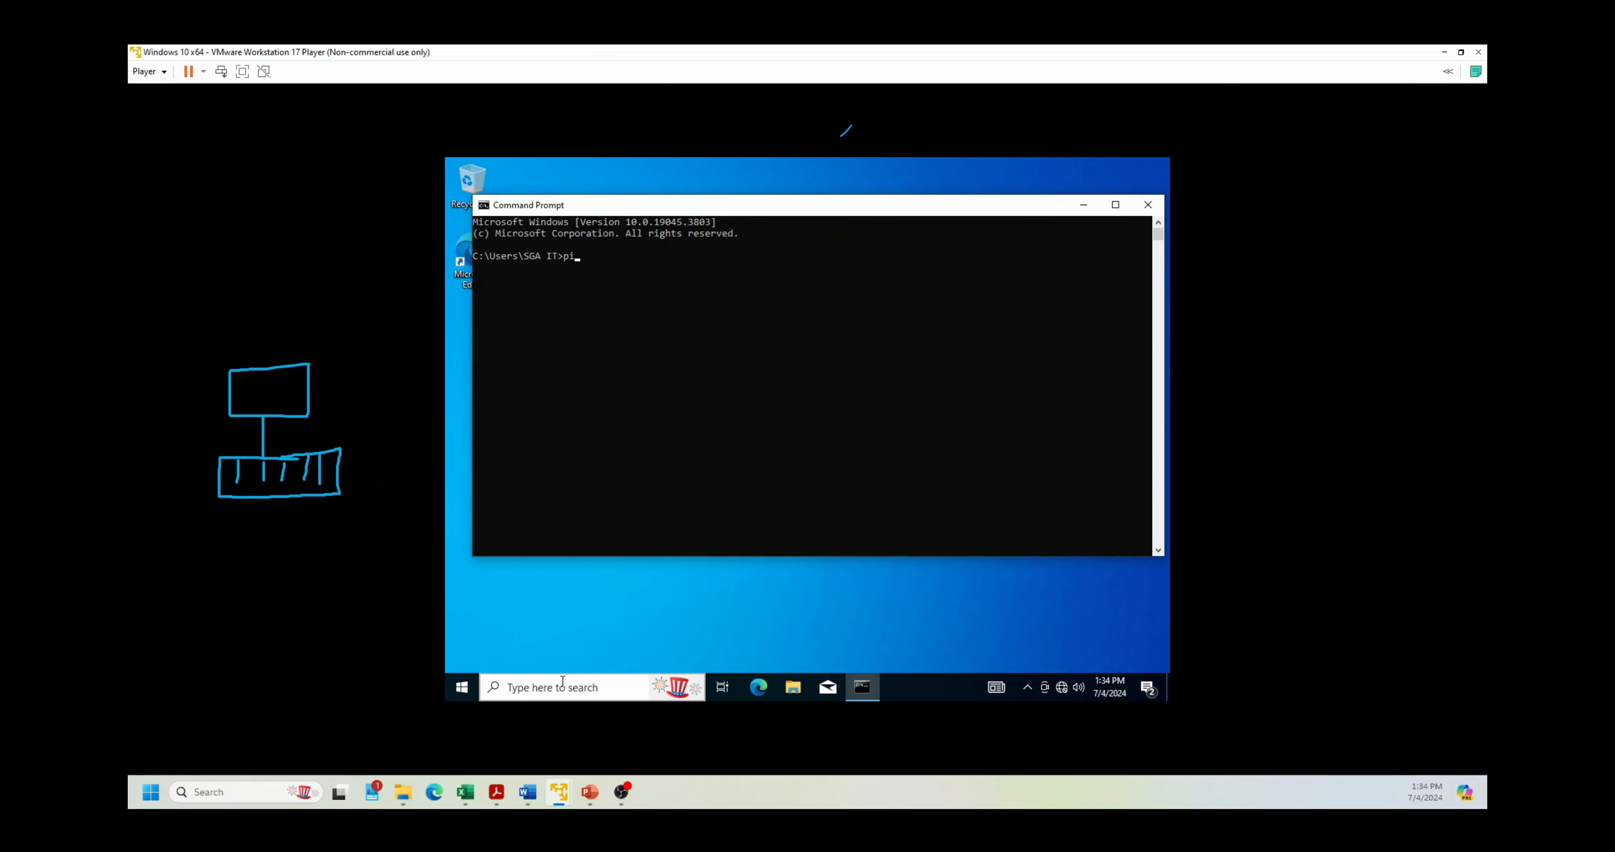
pyautogui.write('ngipconfig')
pyautogui.press('Return')
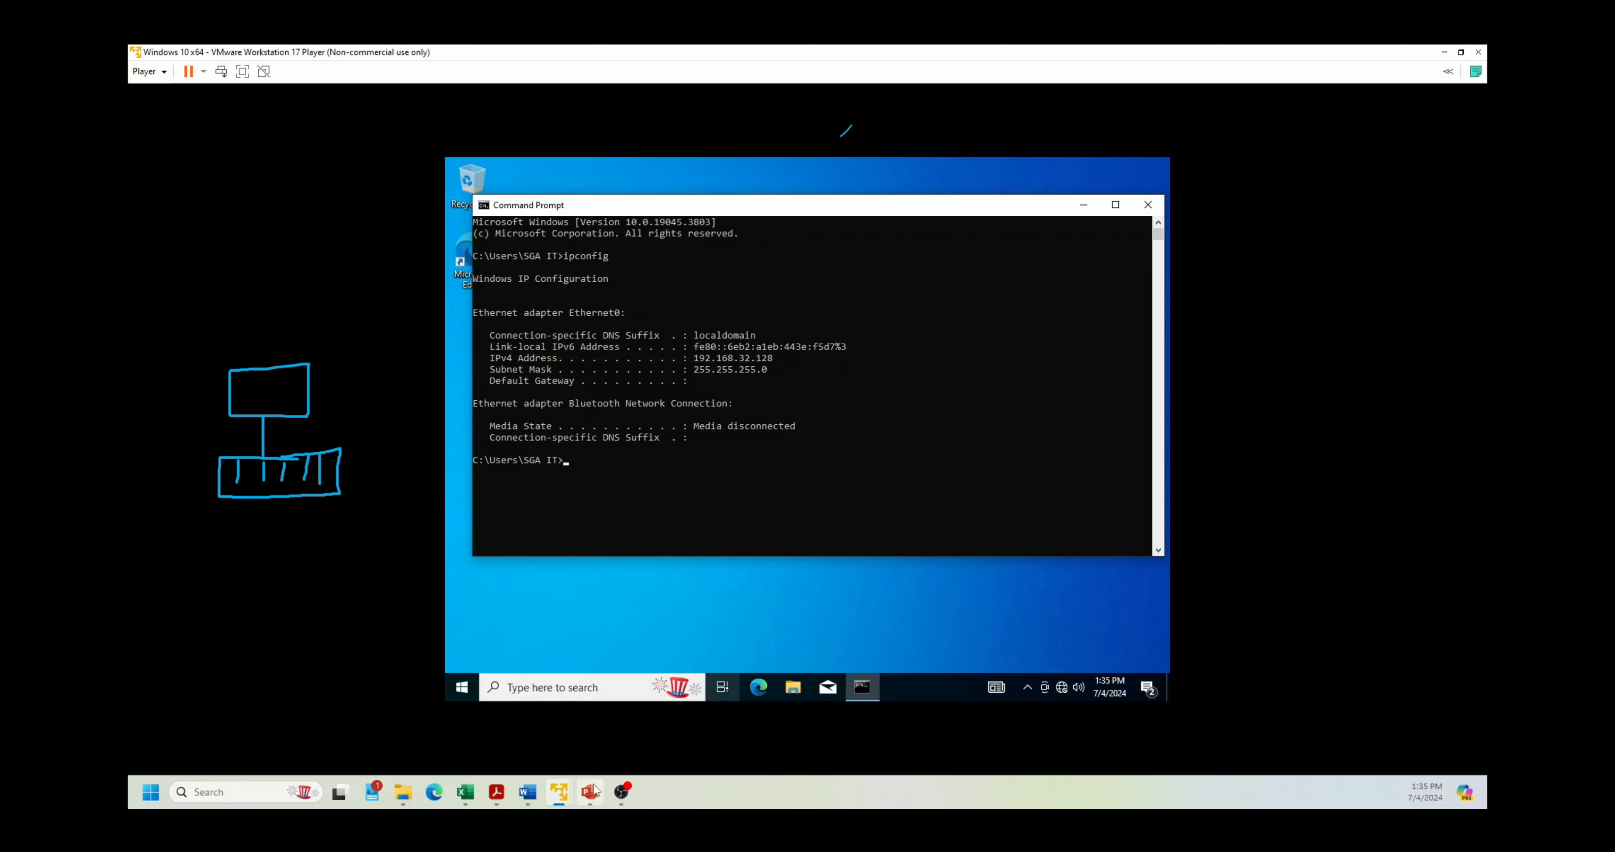
# Step: Bring up the Server 2016 VM's Command Prompt and begin composing a ping command
pyautogui.moveTo(558, 792)
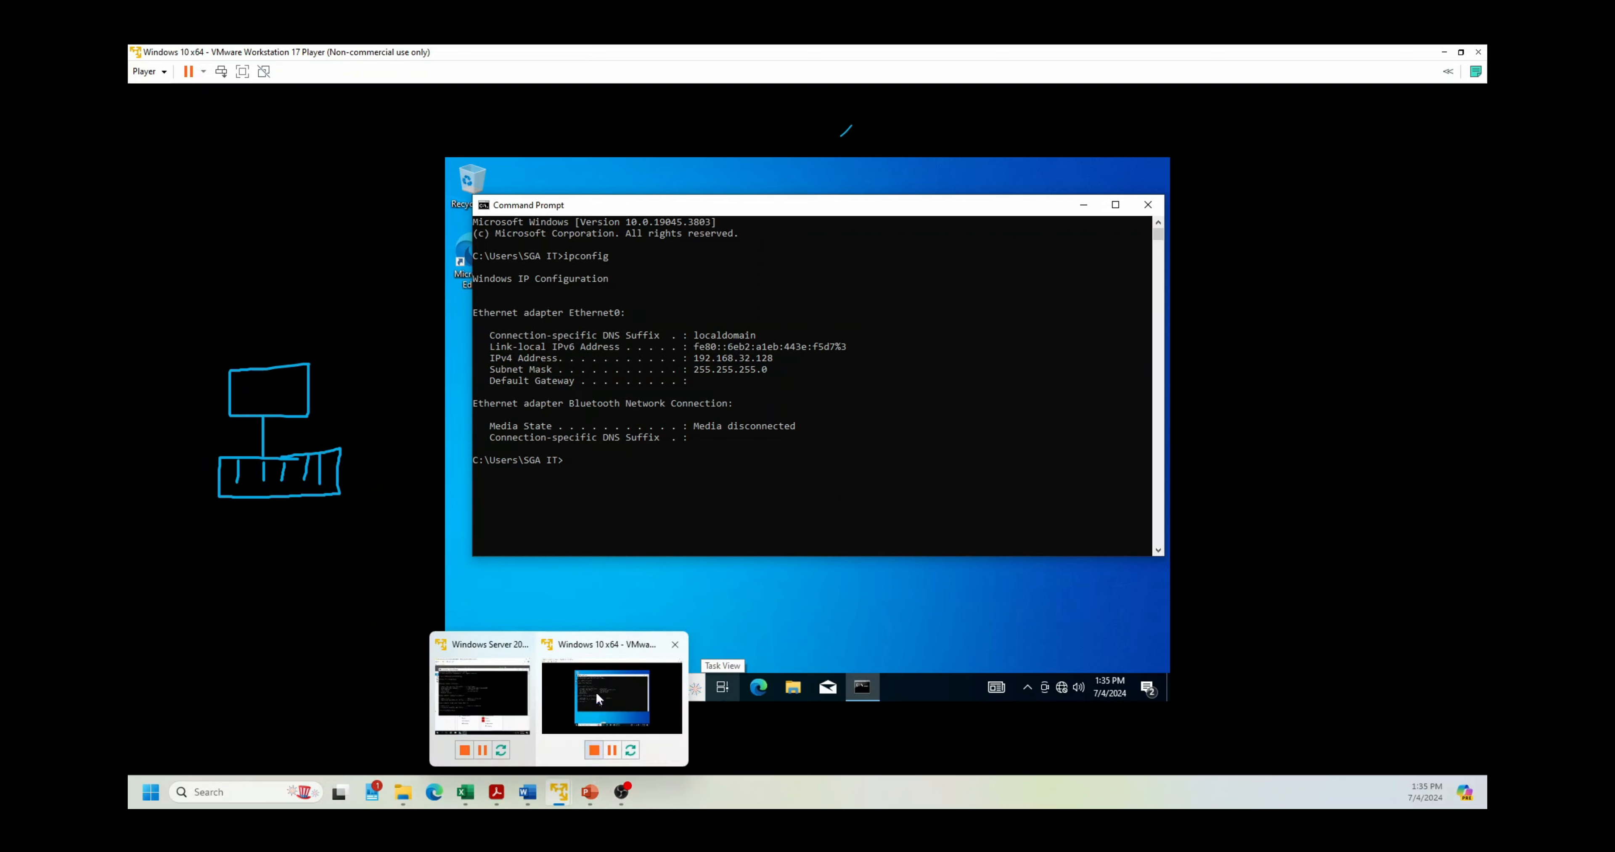
pyautogui.click(492, 682)
pyautogui.click(926, 501)
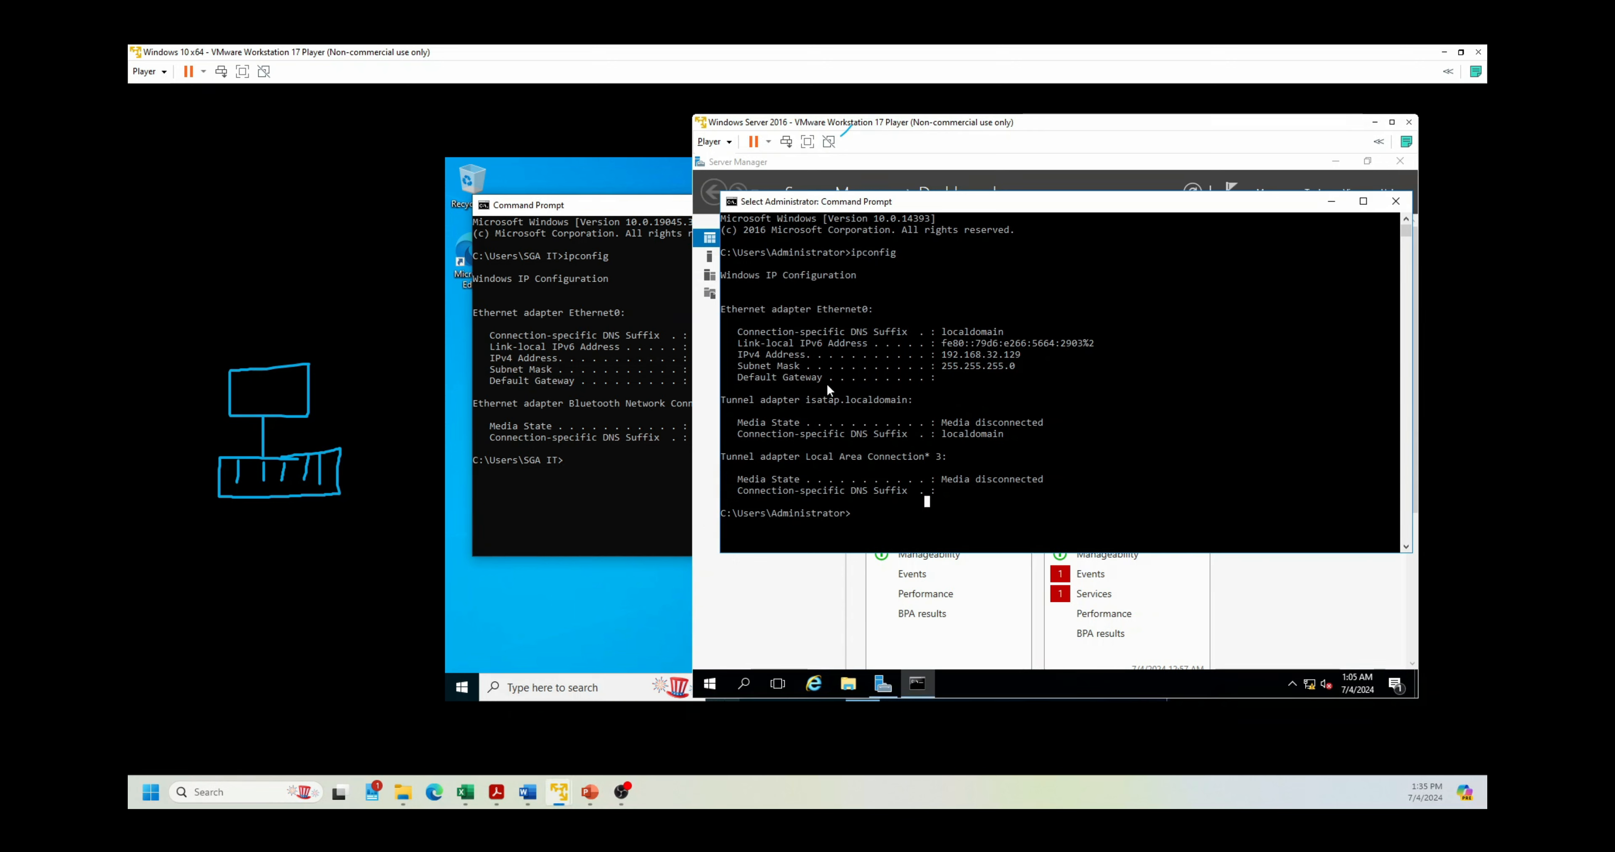
pyautogui.write('ipconfig')
pyautogui.press('BackSpace')
pyautogui.press('BackSpace')
pyautogui.press('BackSpace')
pyautogui.press('BackSpace')
pyautogui.press('BackSpace')
pyautogui.press('BackSpace')
pyautogui.press('BackSpace')
pyautogui.press('BackSpace')
pyautogui.write('ping goog')
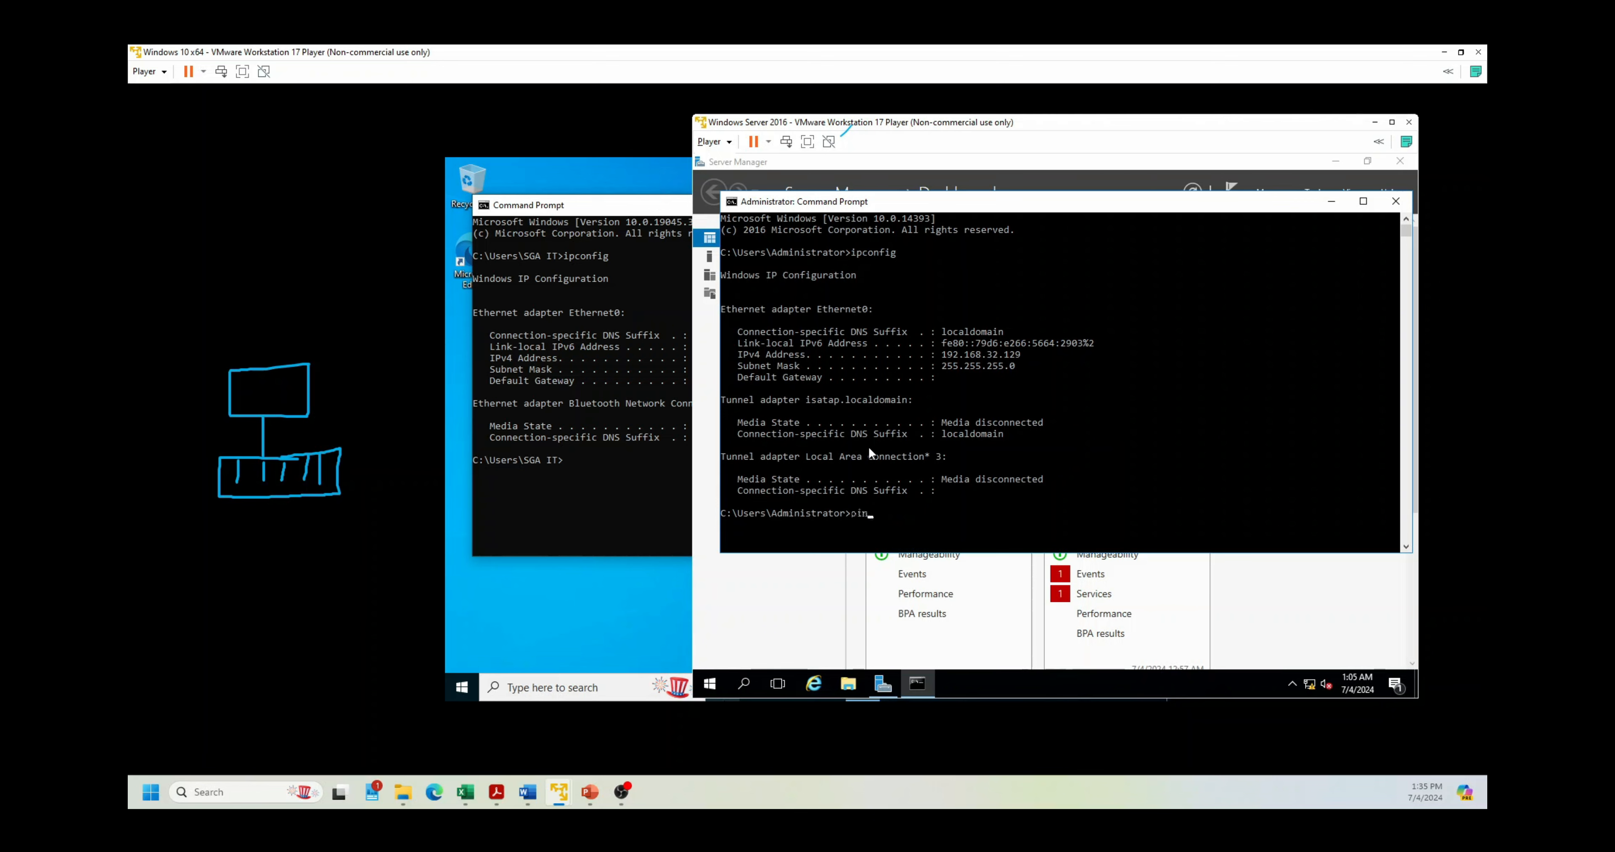
pyautogui.press('BackSpace')
pyautogui.press('BackSpace')
pyautogui.press('BackSpace')
pyautogui.press('BackSpace')
pyautogui.click(644, 205)
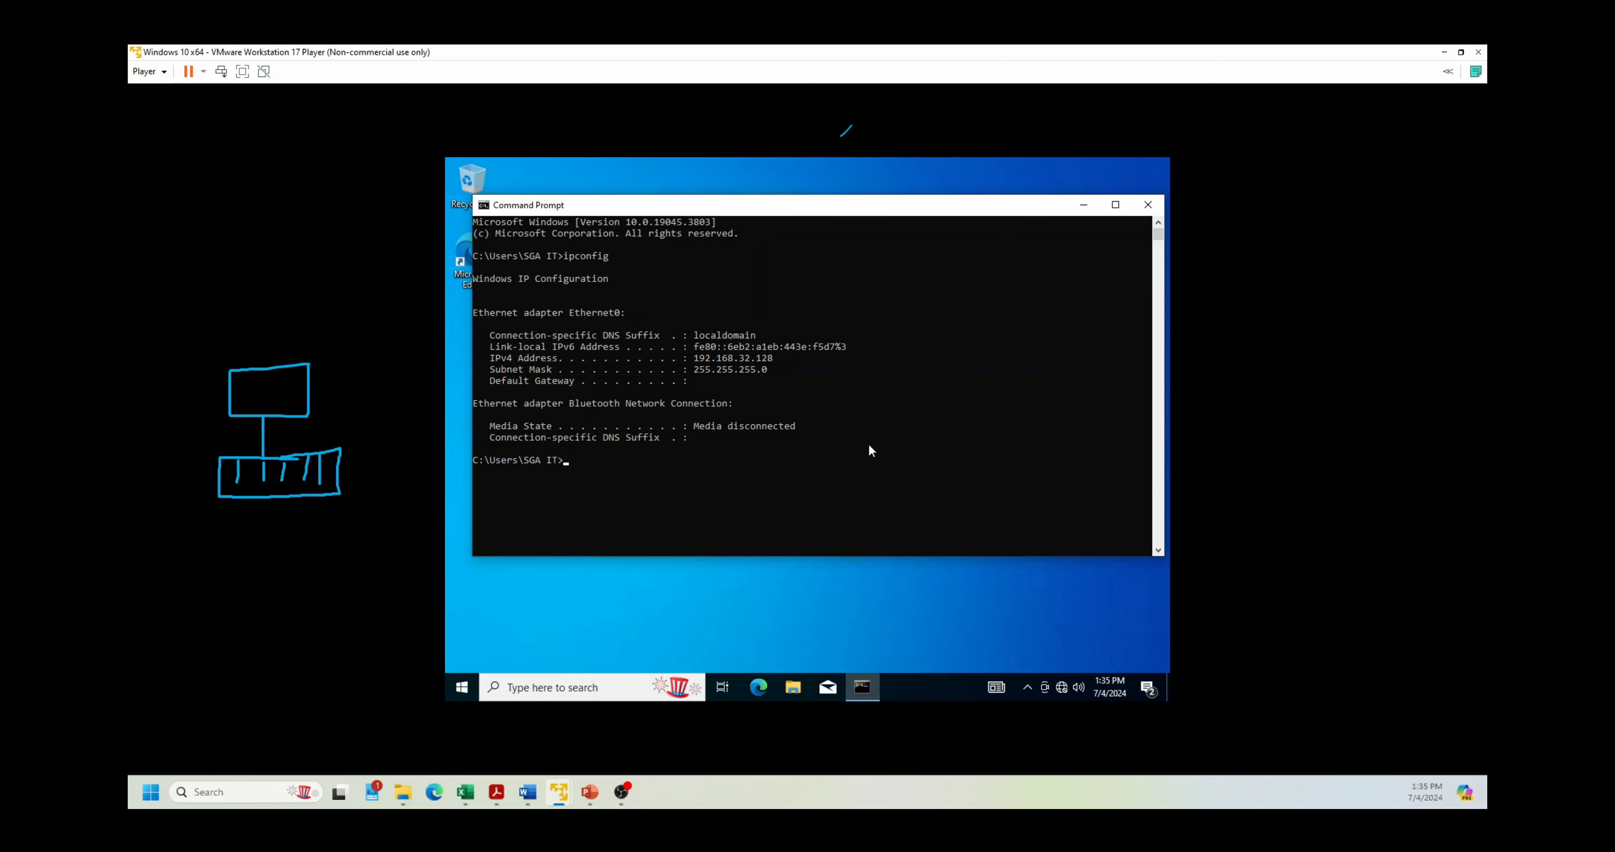
# Step: Ping 192.168.32.128 from the server, close the prompt, and return to Windows 10
pyautogui.moveTo(559, 790)
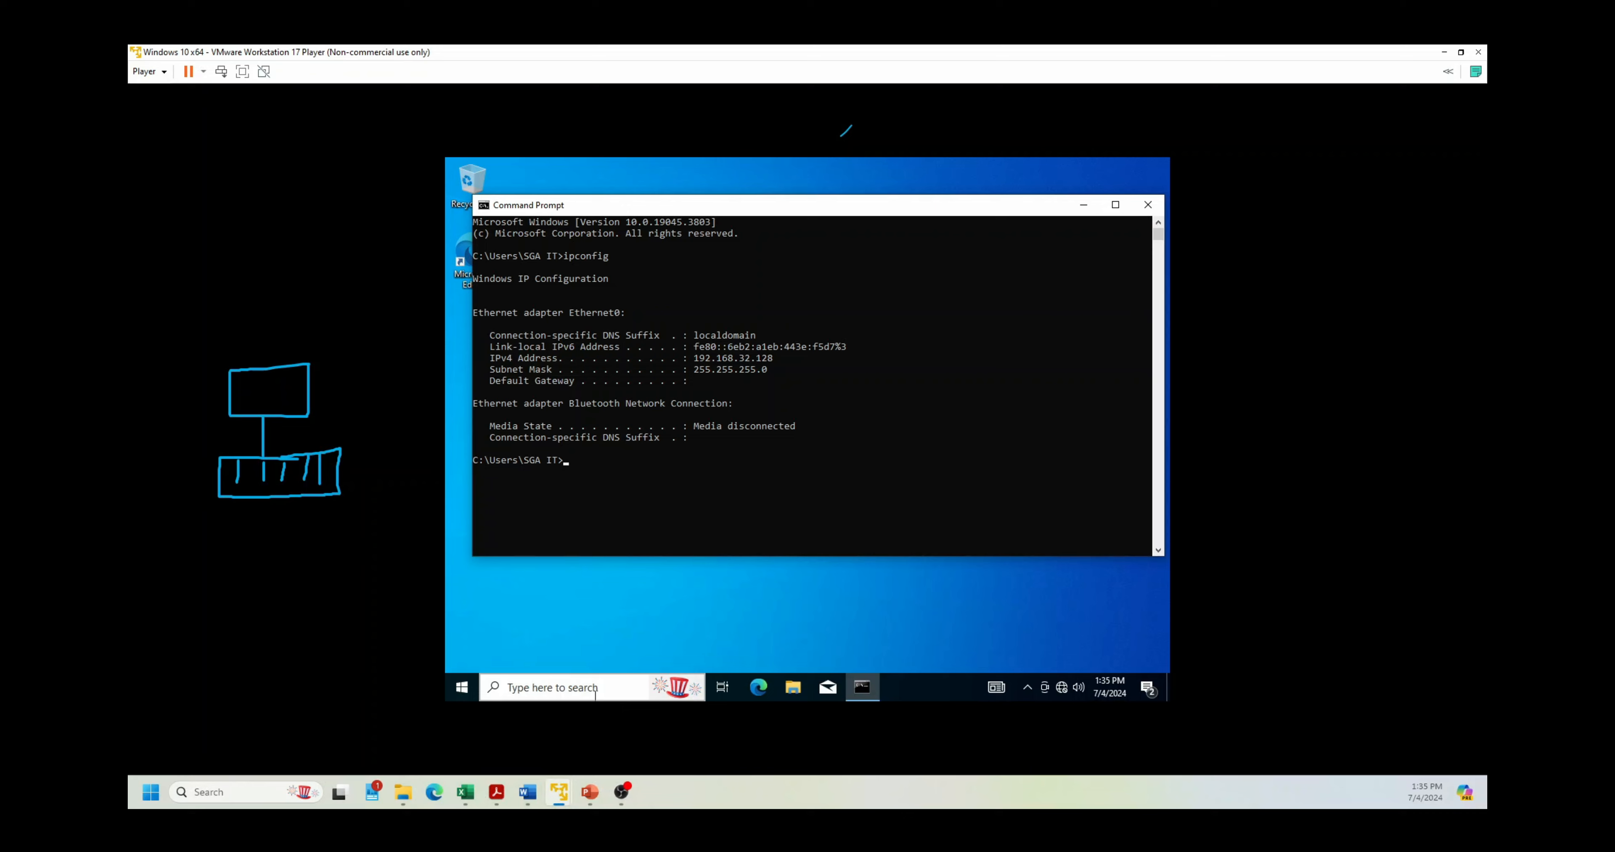
pyautogui.click(477, 709)
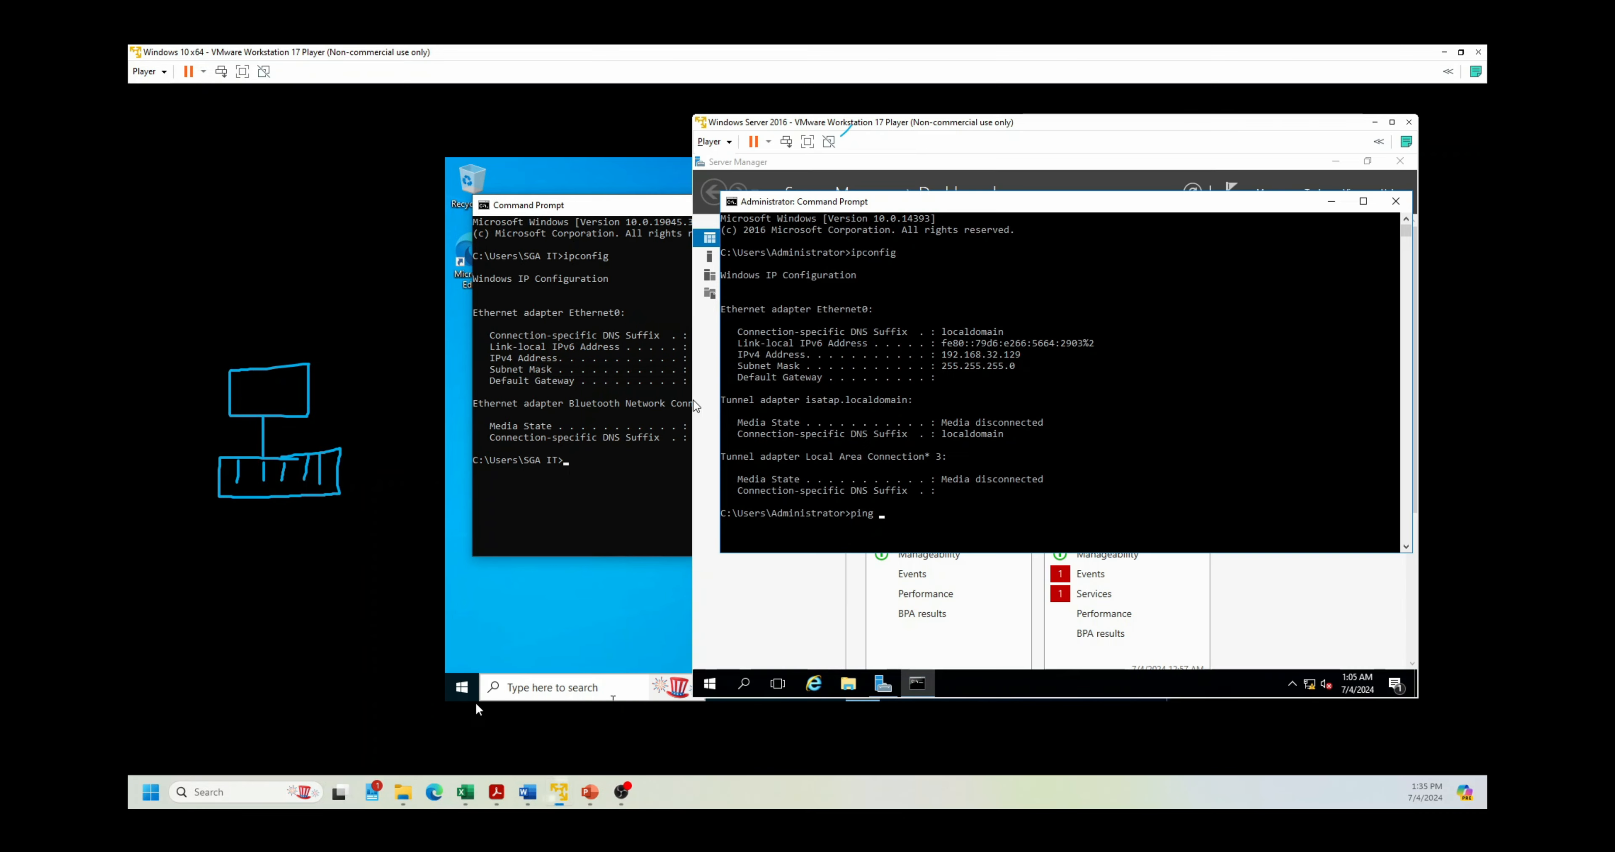
pyautogui.write('.168.')
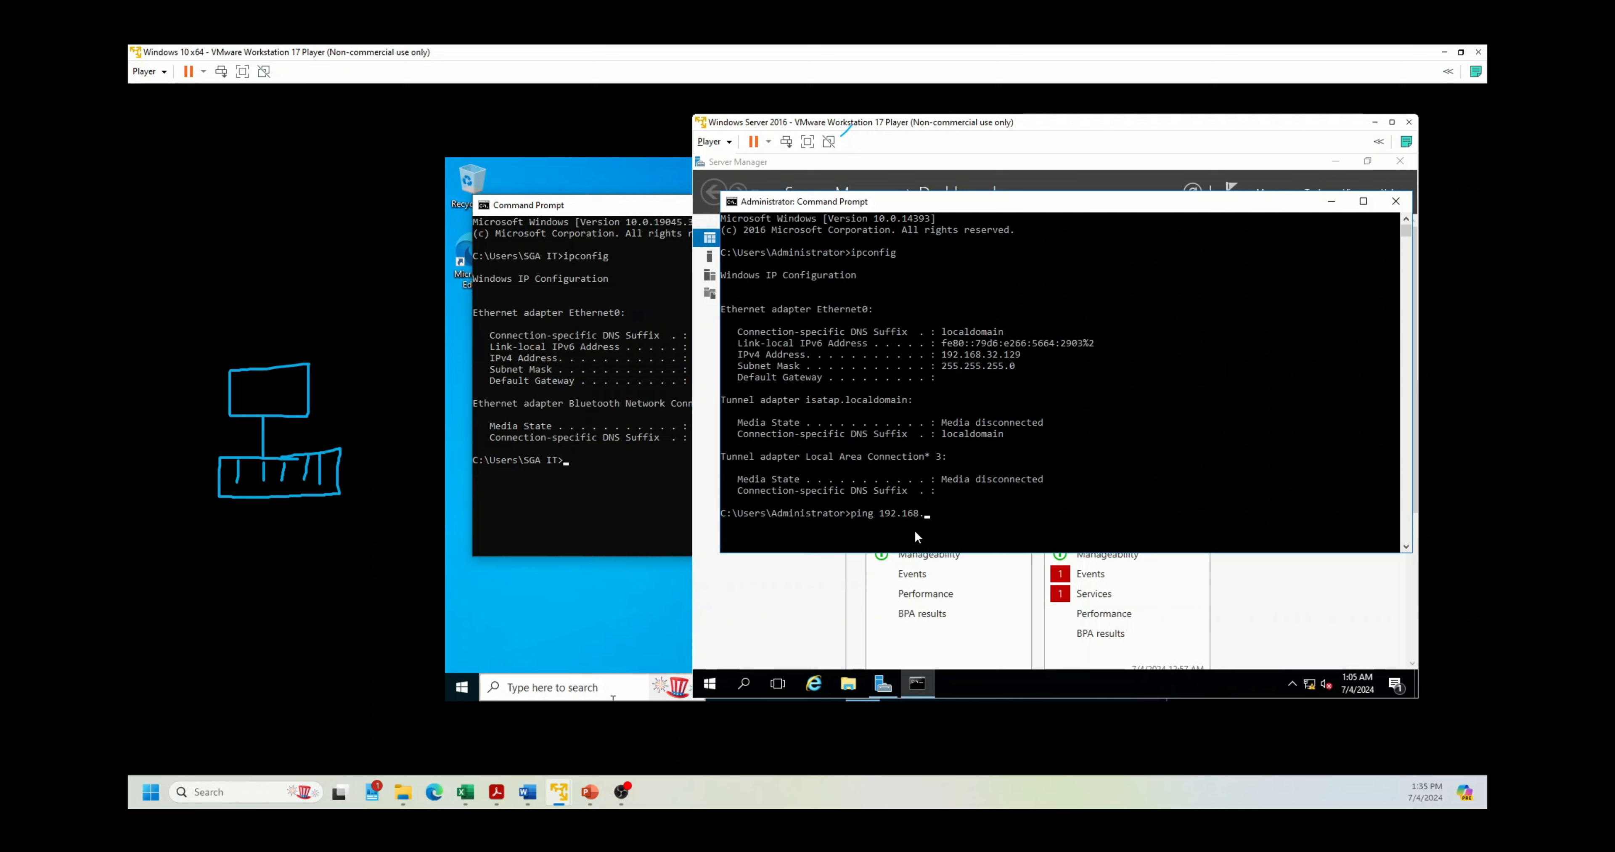
pyautogui.write('32.128')
pyautogui.press('Return')
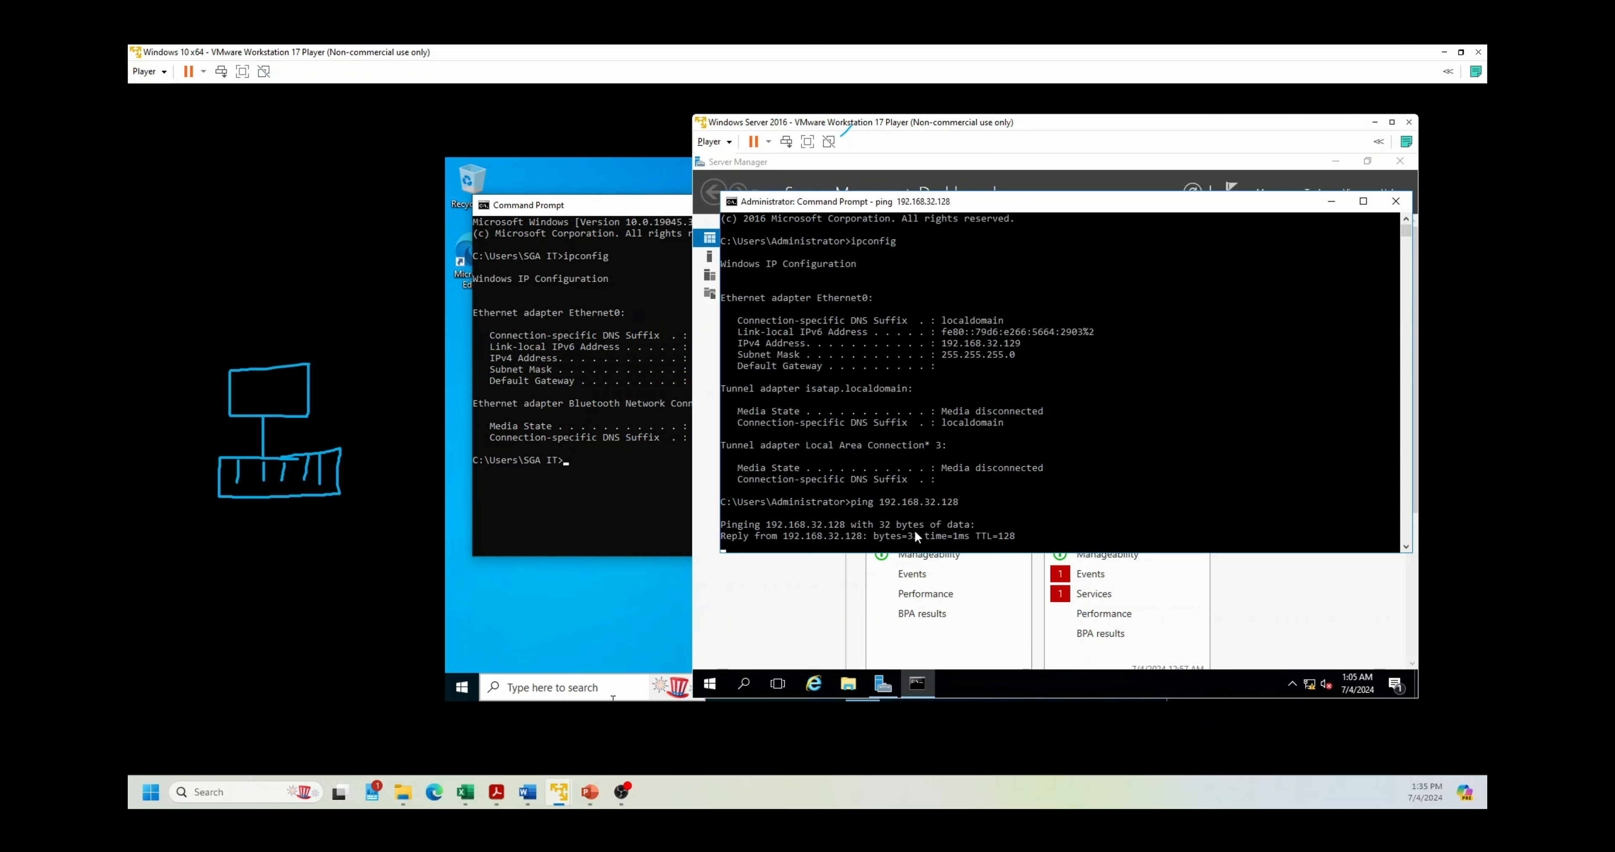
pyautogui.click(1395, 201)
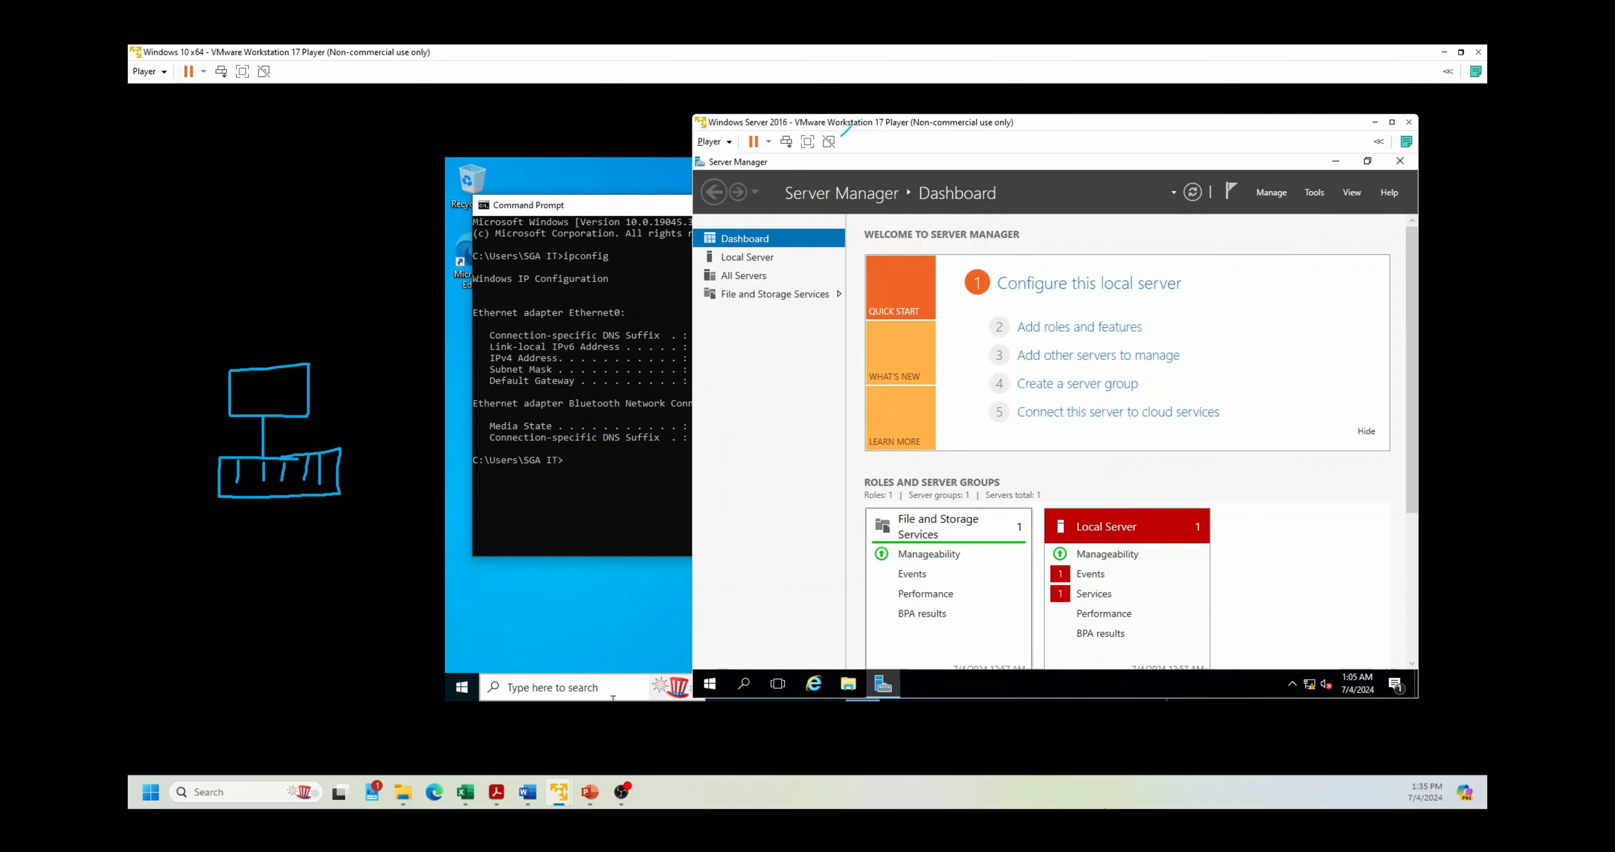
pyautogui.click(584, 207)
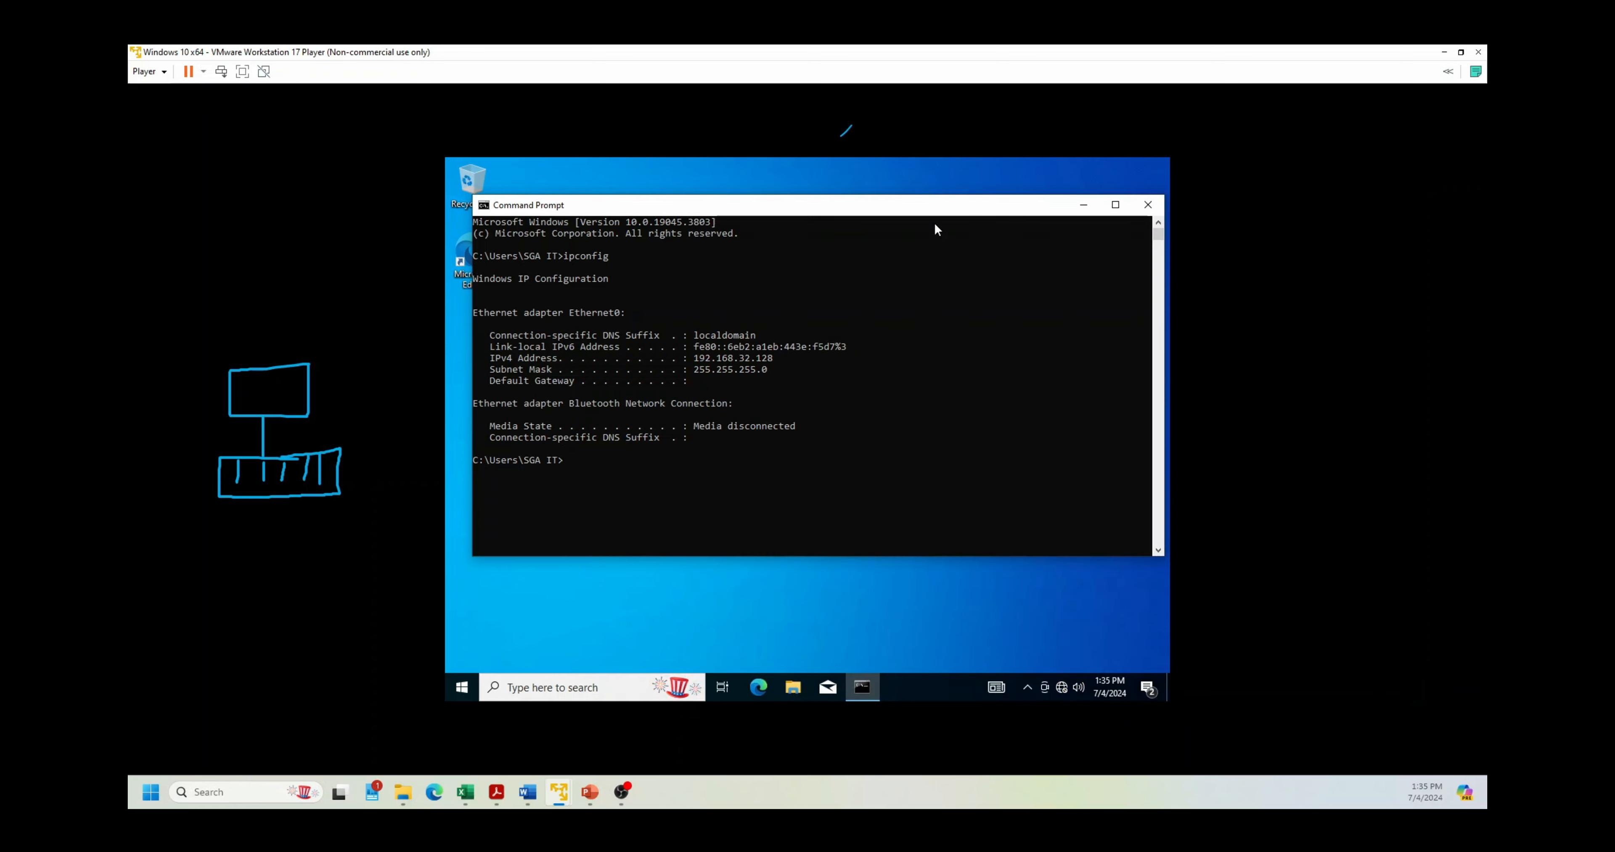
# Step: Close the Windows 10 prompt, maximize the Server 2016 VM, and relaunch Server Manager from Start
pyautogui.click(1146, 205)
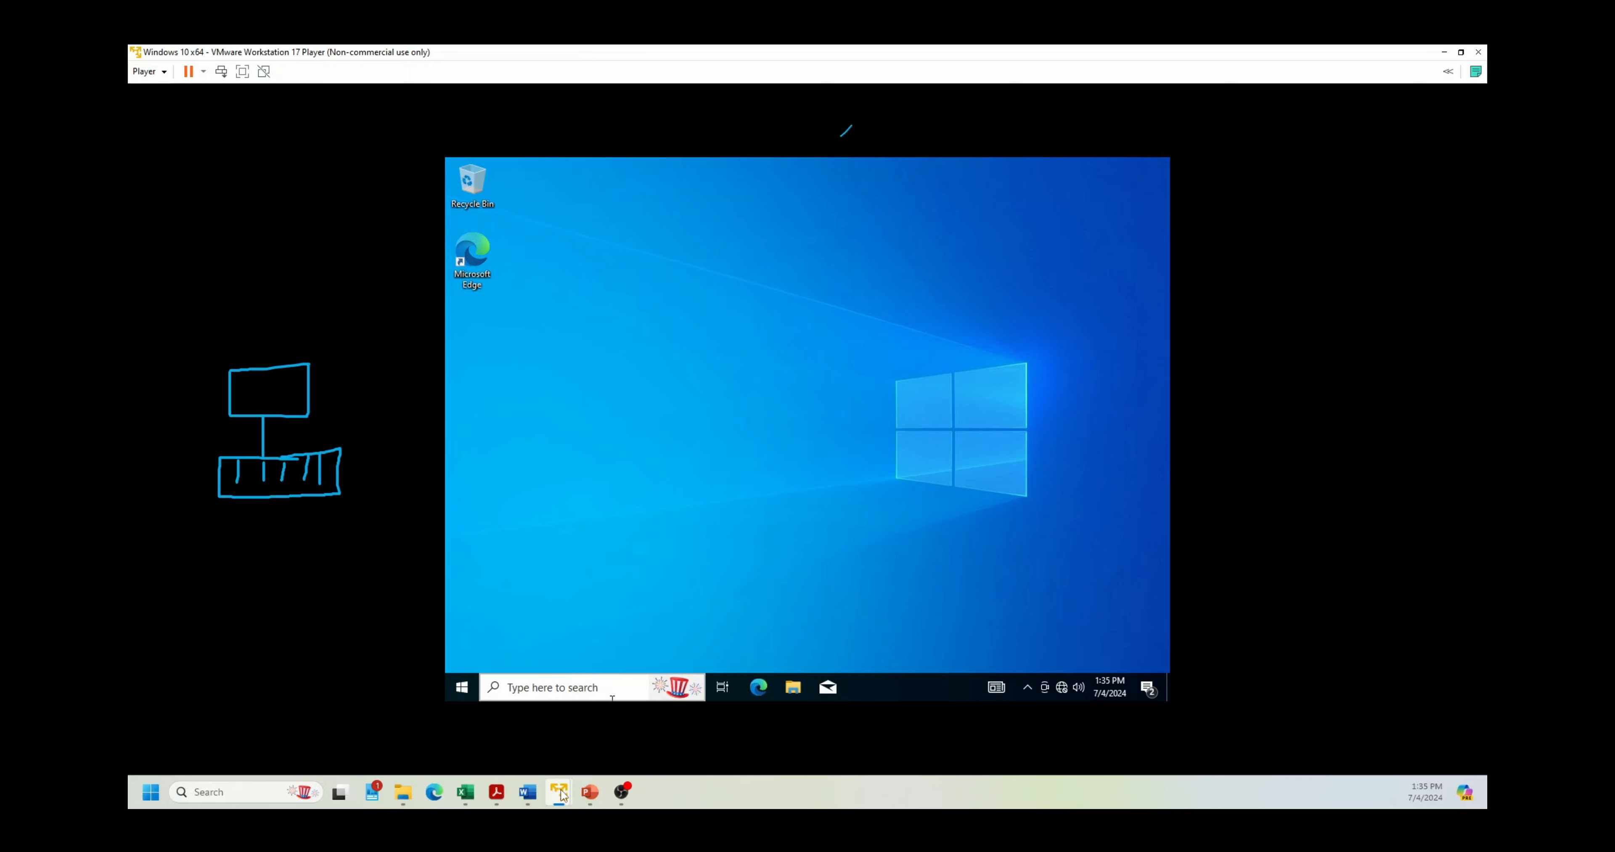
pyautogui.moveTo(558, 792)
pyautogui.click(483, 695)
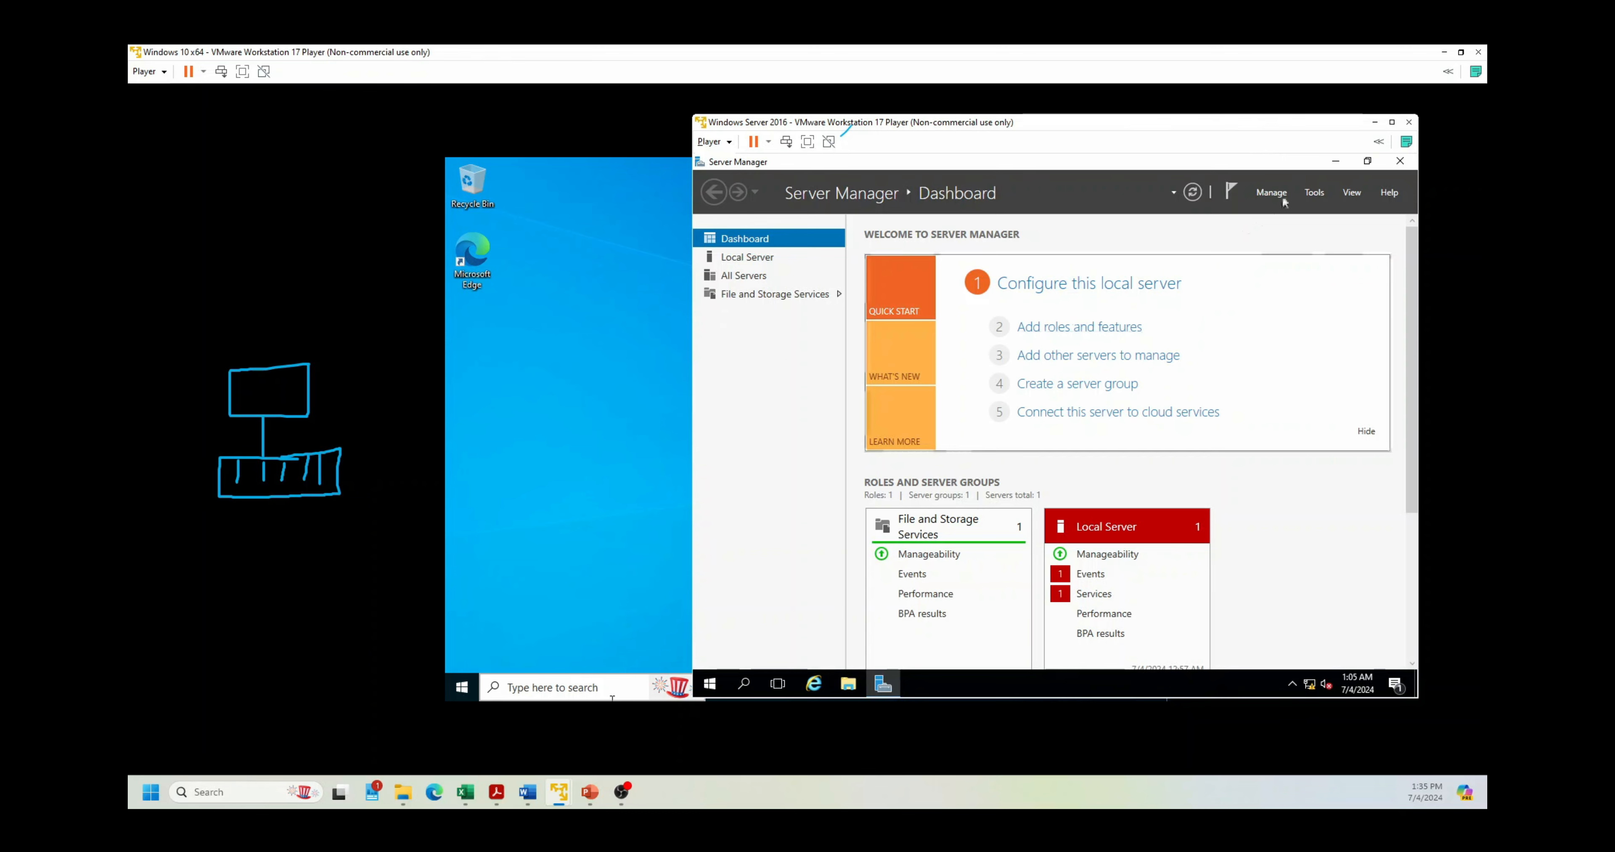
pyautogui.click(1391, 123)
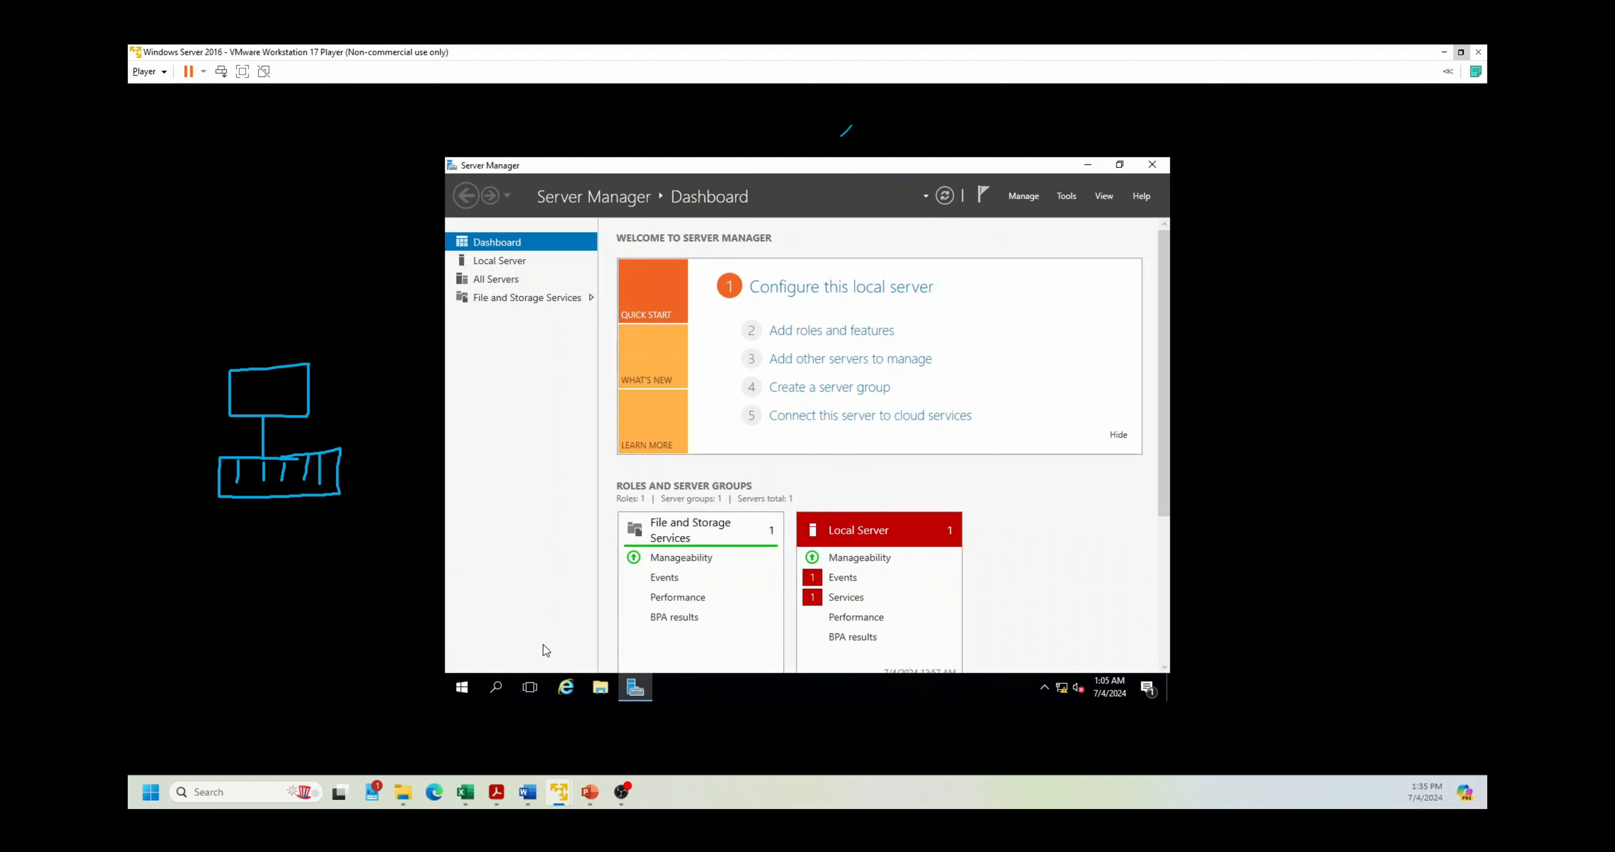
pyautogui.click(1153, 164)
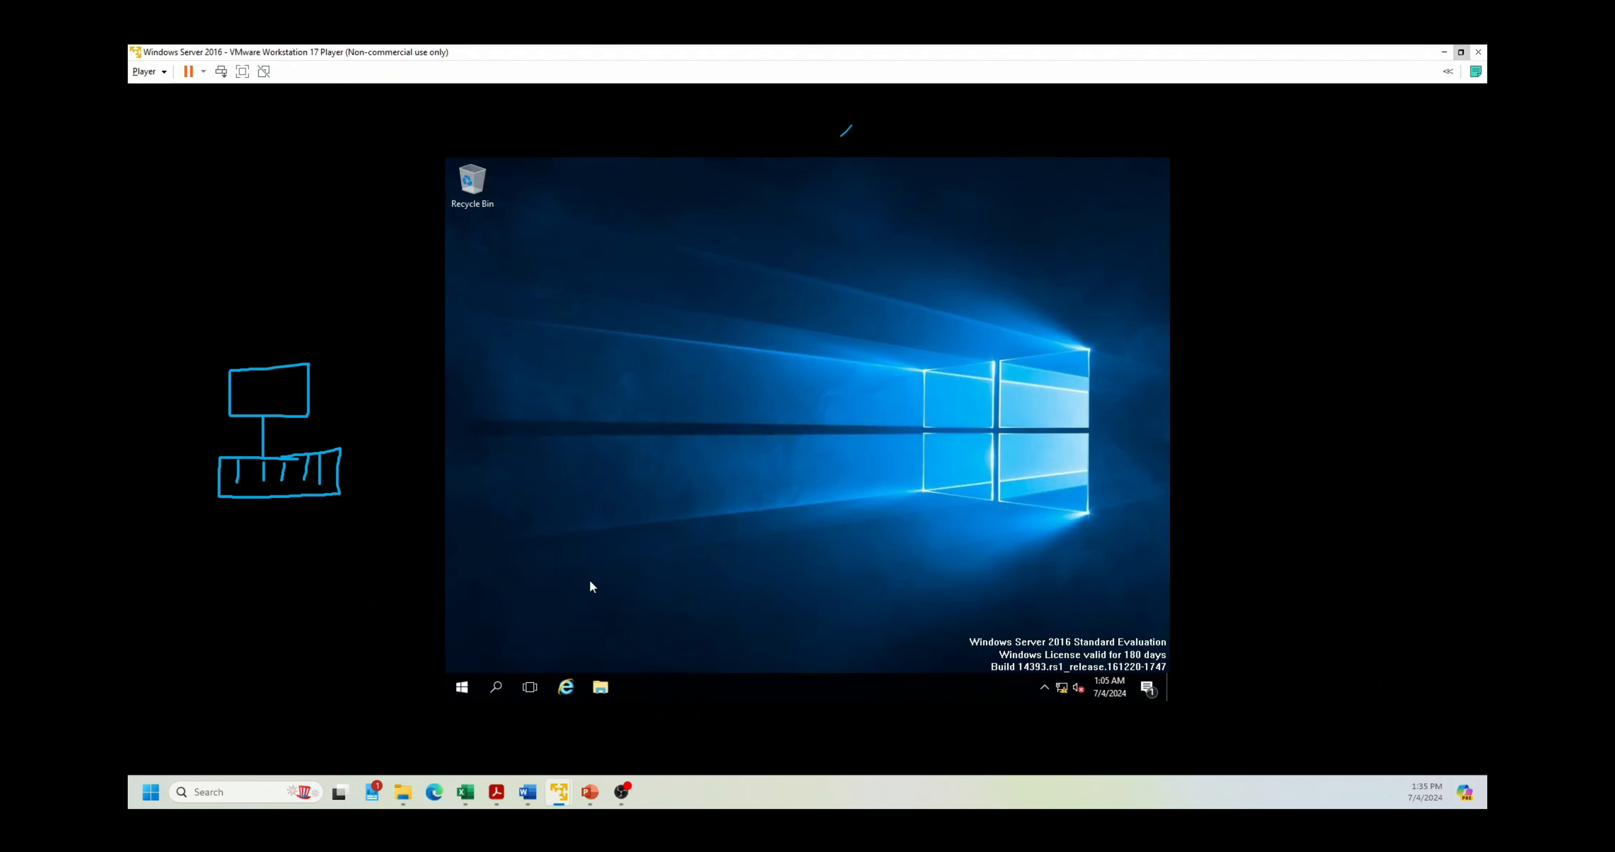
pyautogui.click(473, 689)
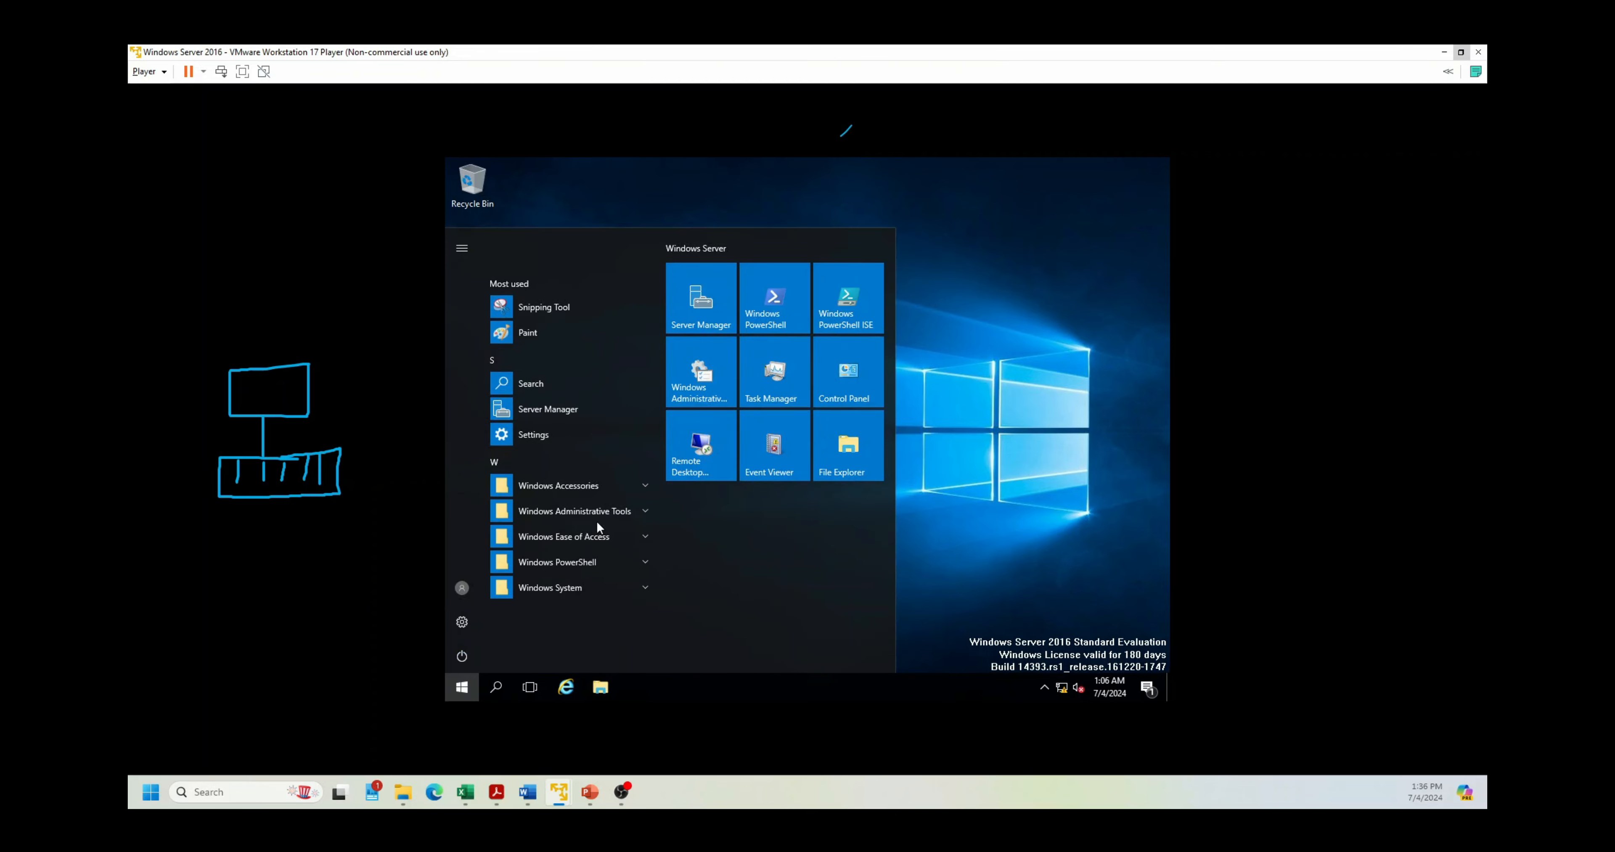
pyautogui.click(711, 289)
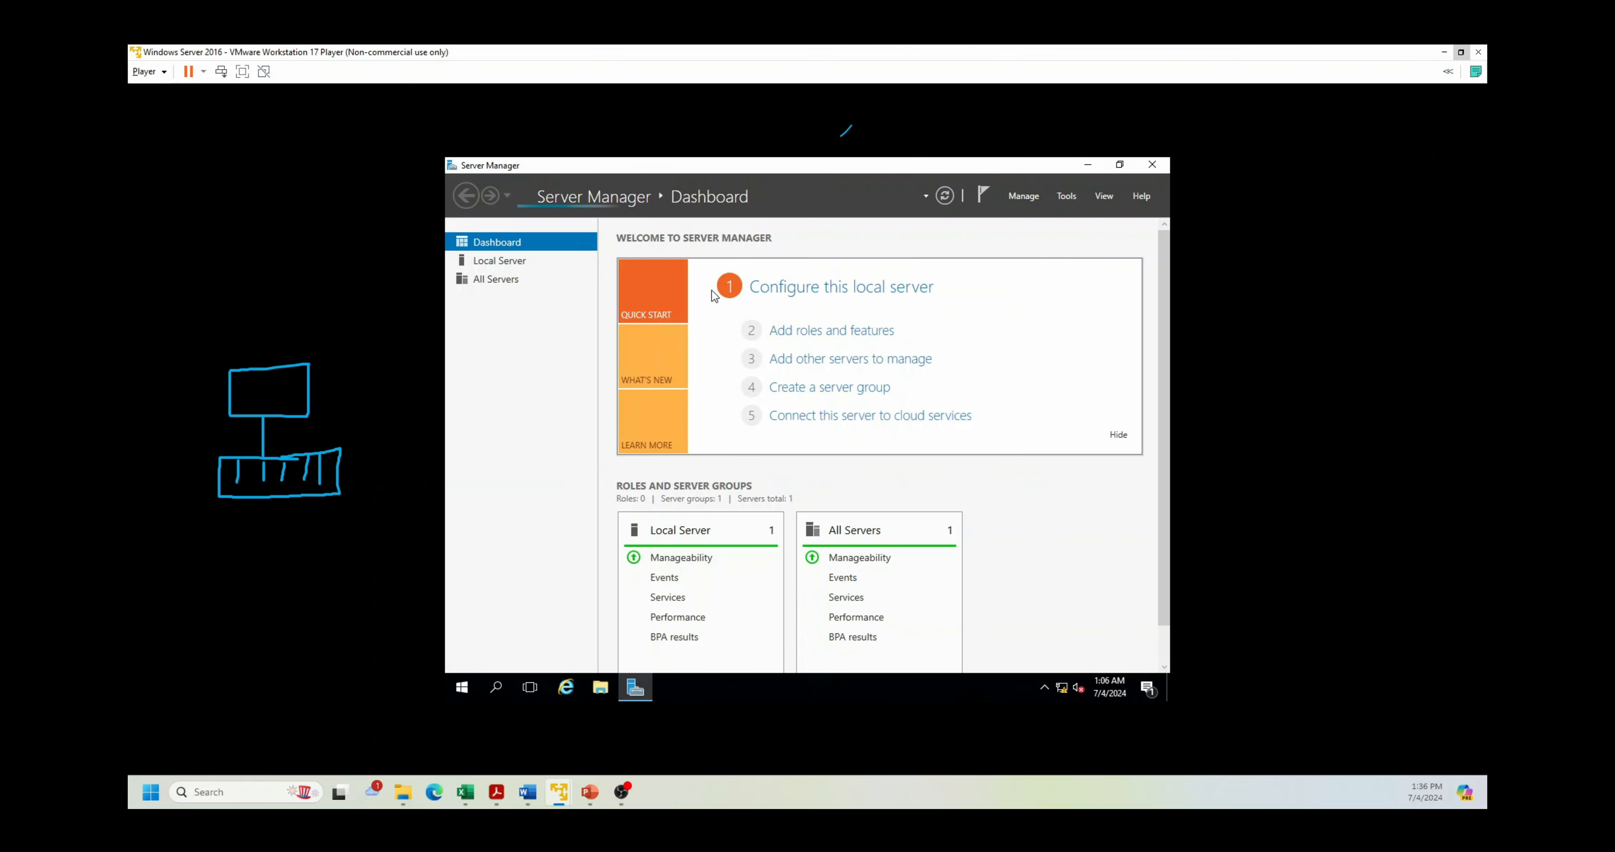
# Step: Open Add Roles and Features with role-based installation targeting this server
pyautogui.click(857, 331)
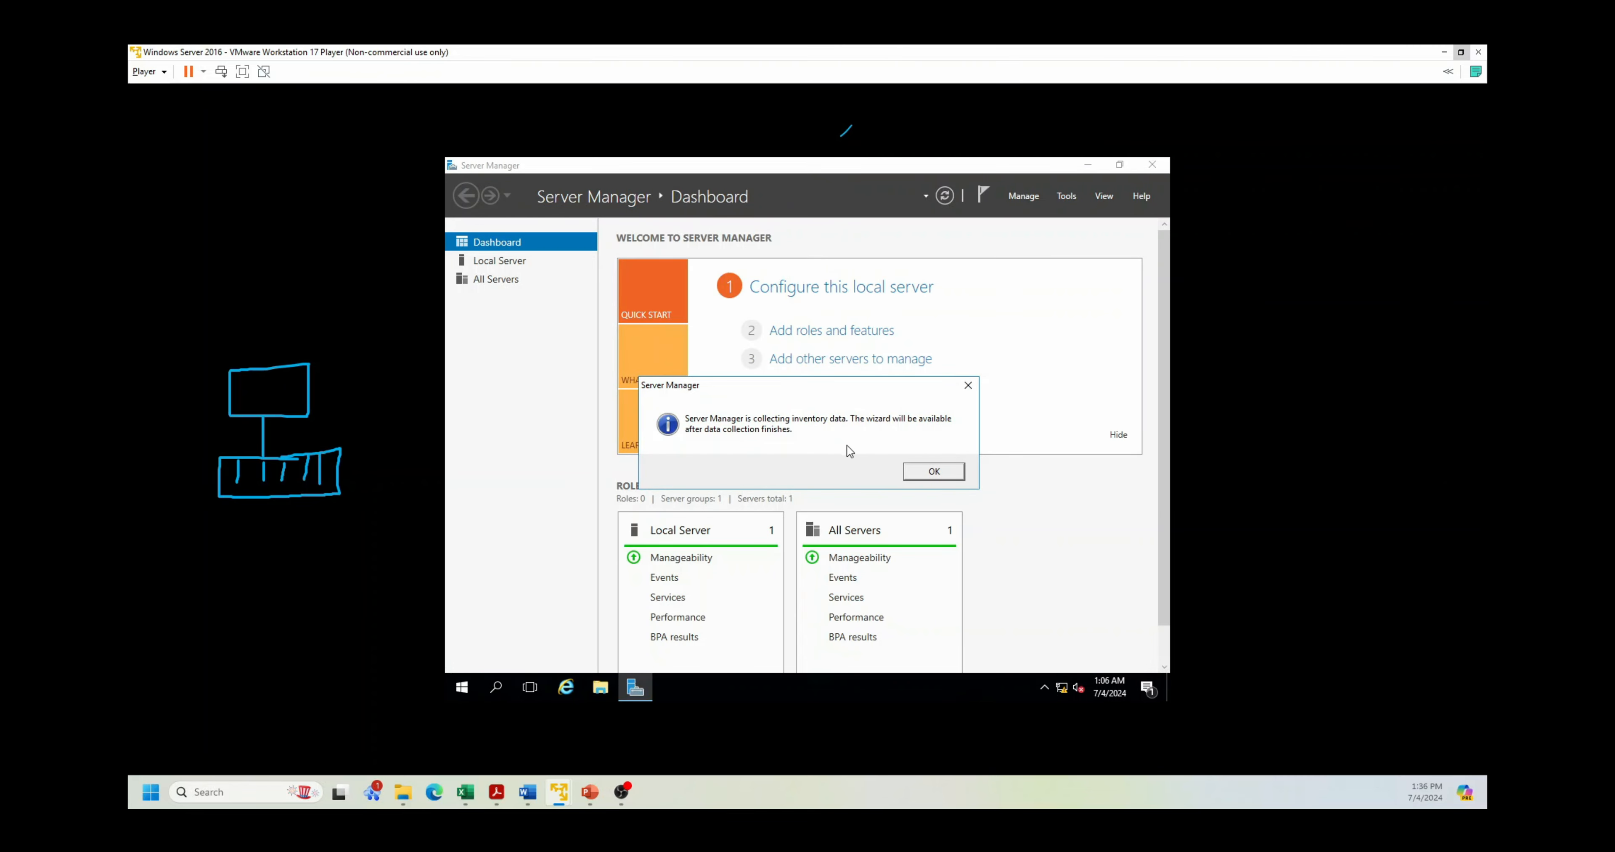
pyautogui.click(930, 471)
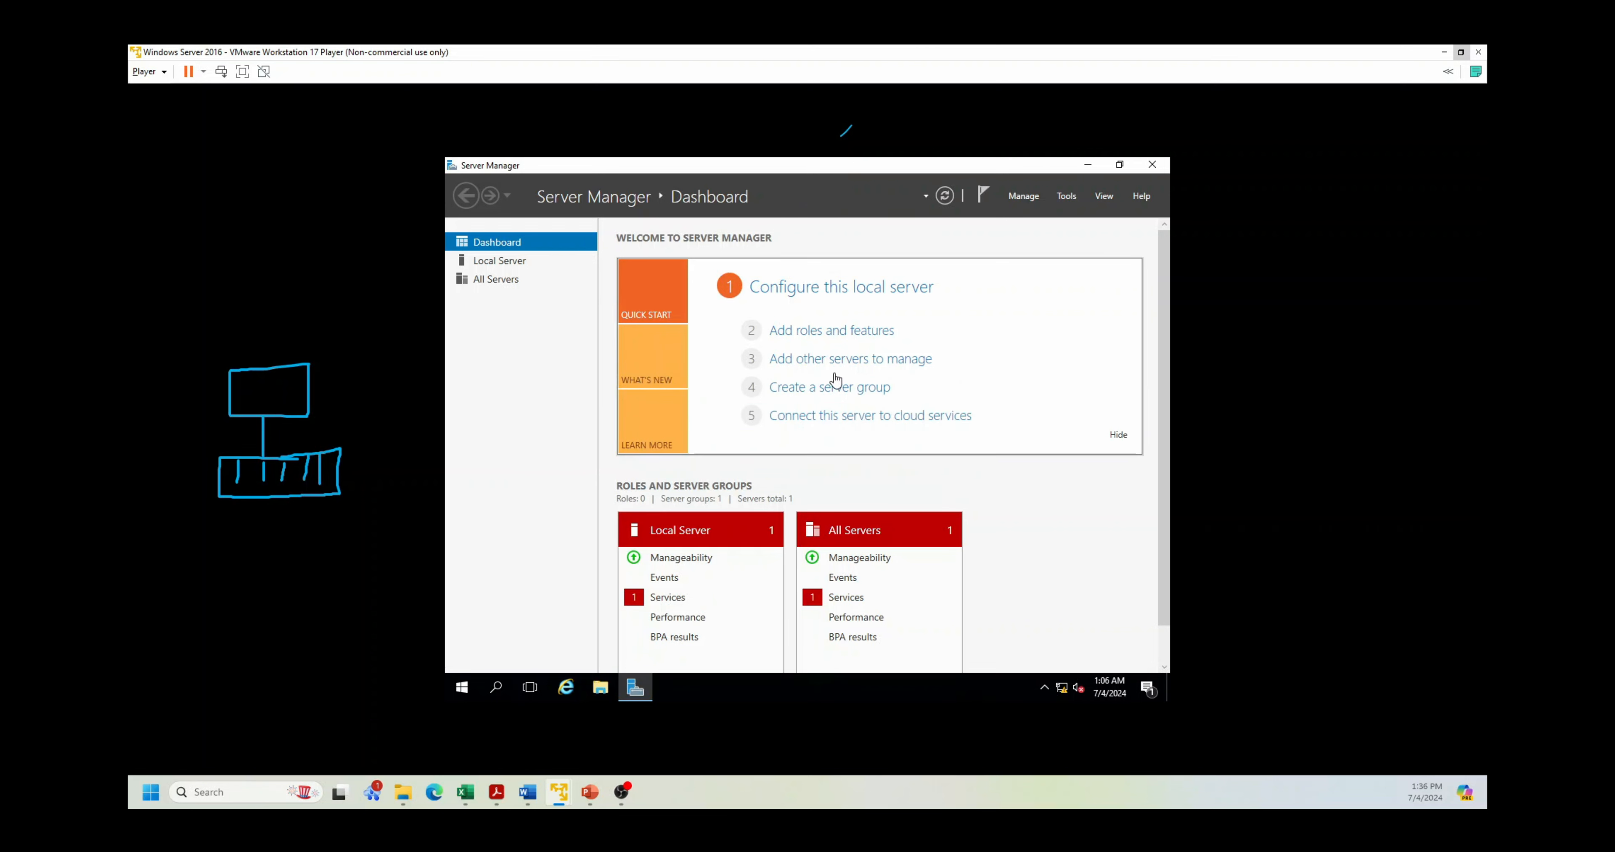
pyautogui.click(820, 328)
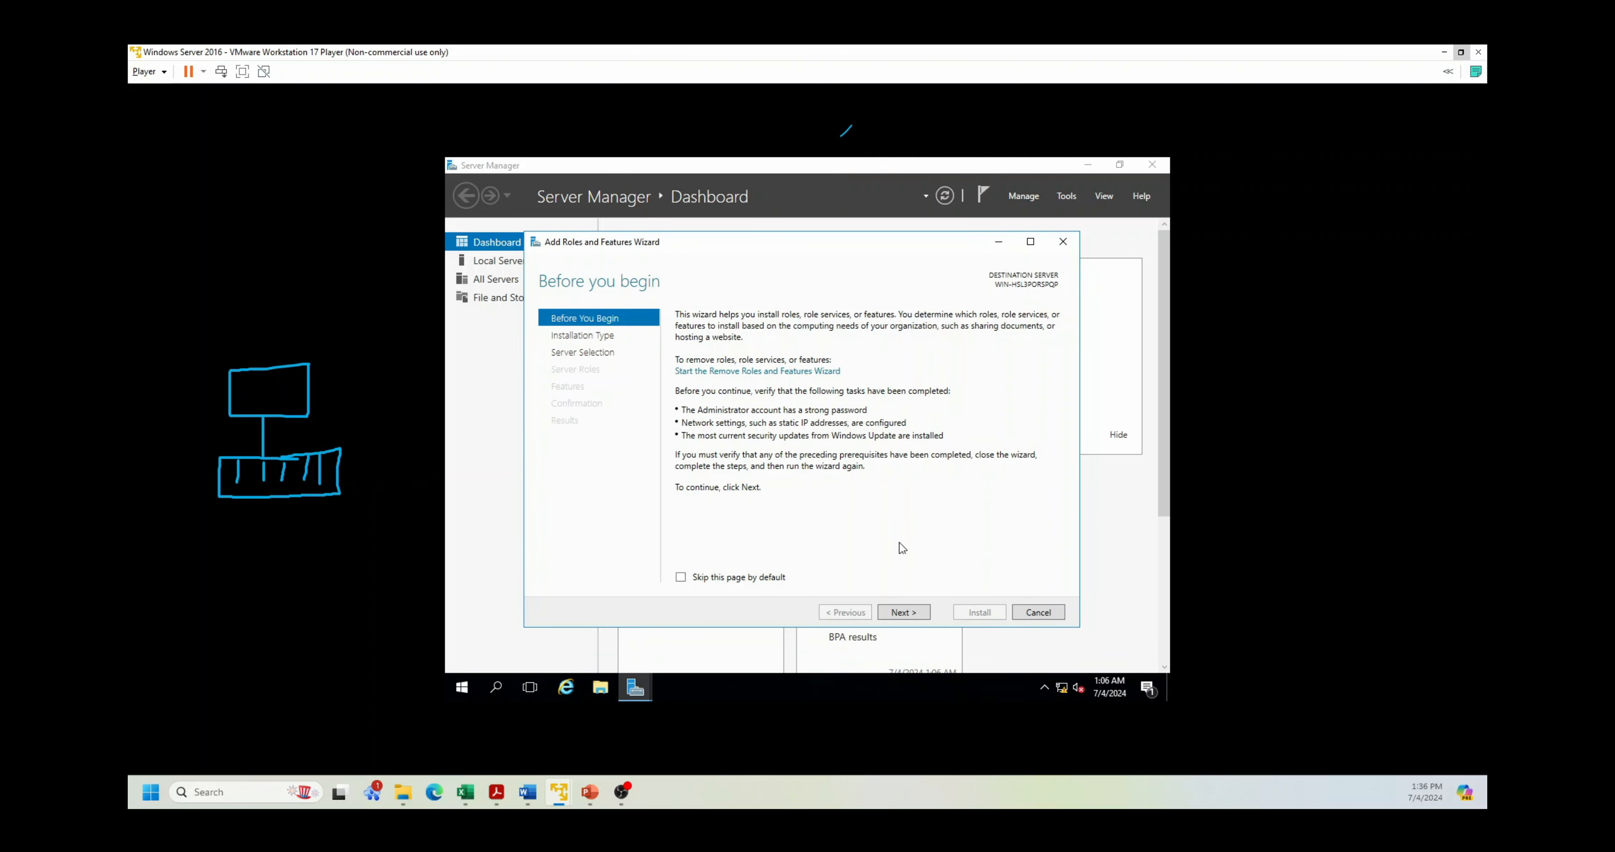
pyautogui.click(908, 619)
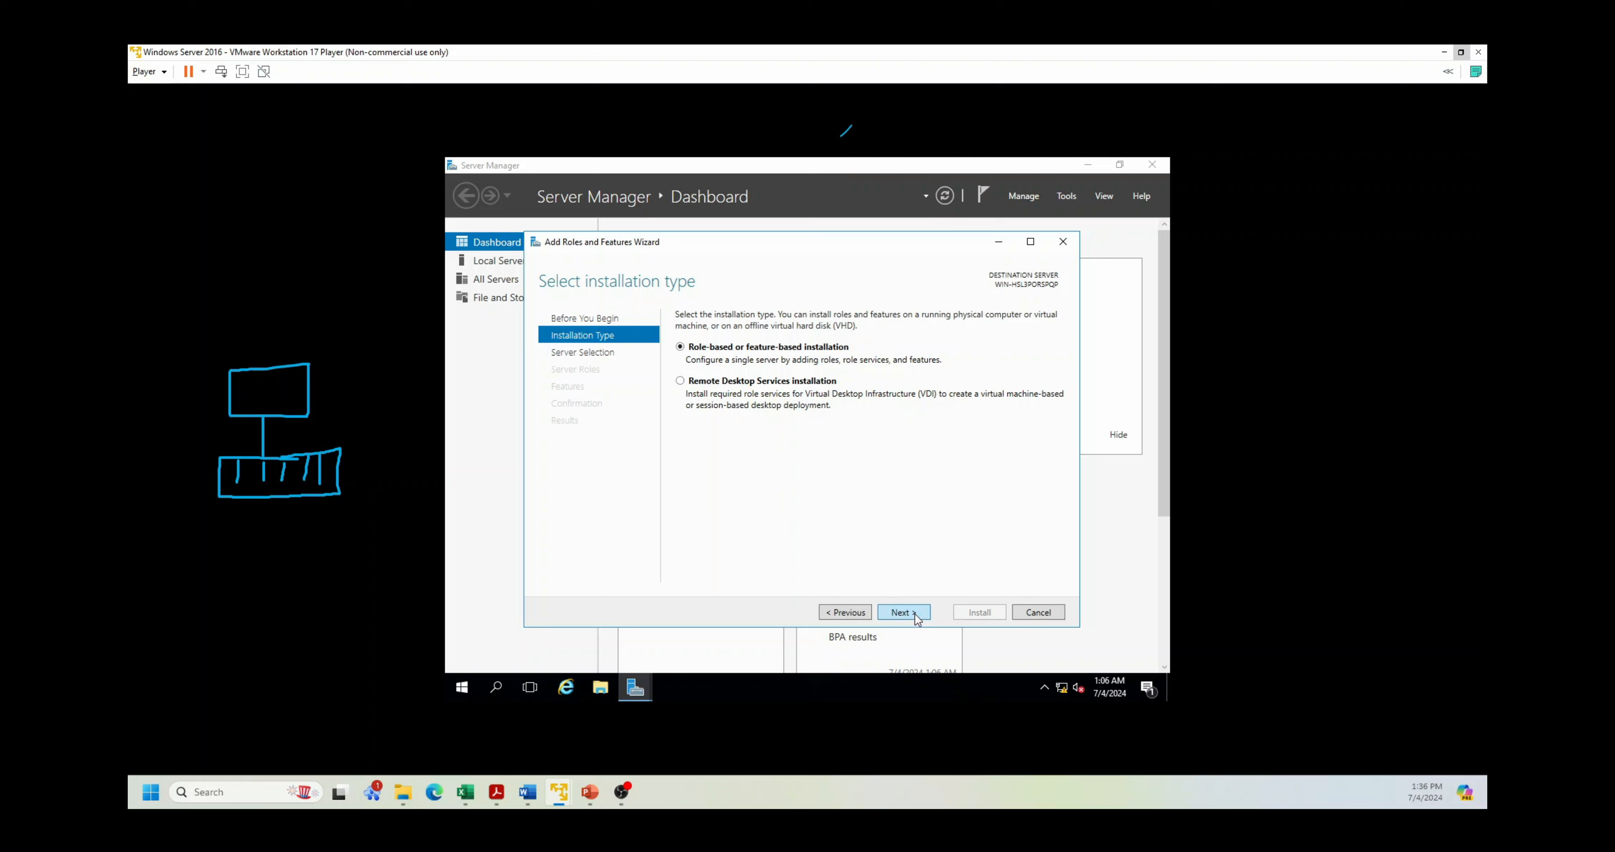
pyautogui.click(914, 614)
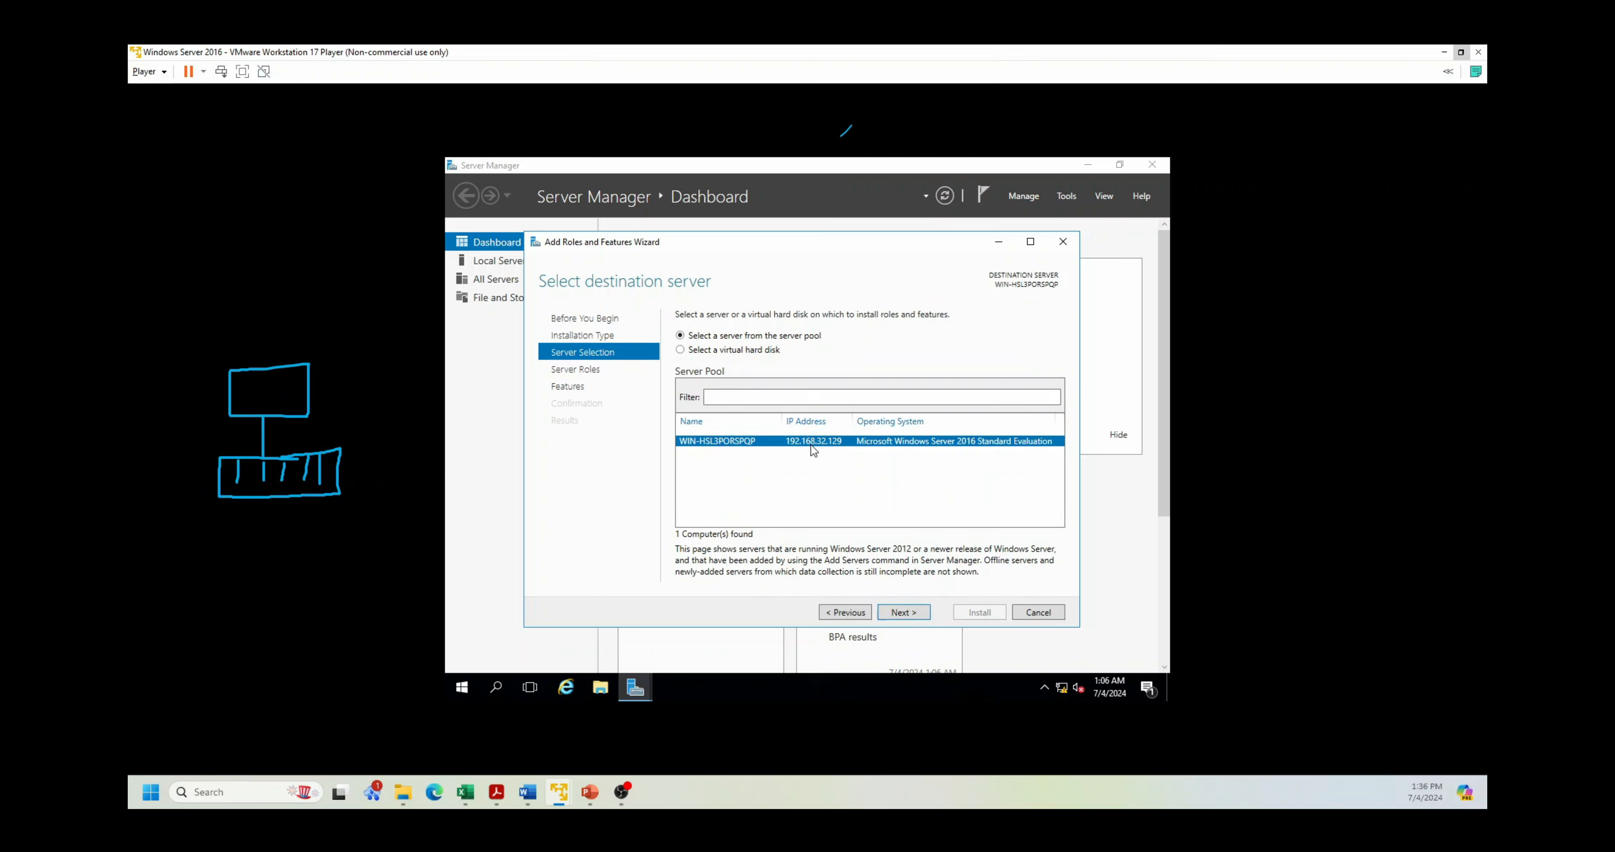
pyautogui.click(914, 615)
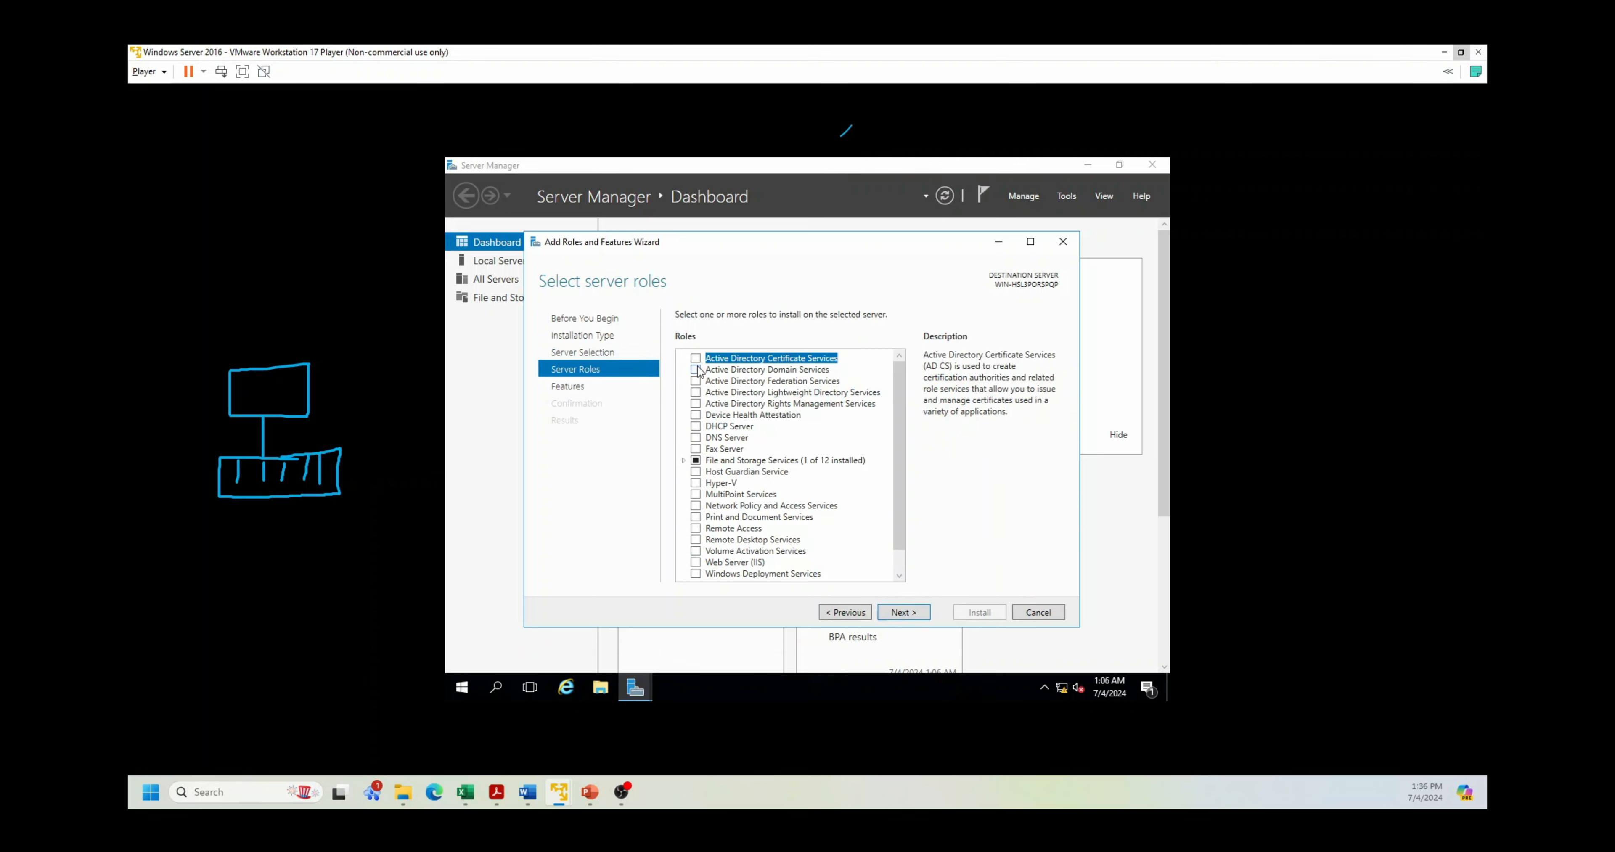
# Step: Select Active Directory Domain Services with its management features and advance to Confirmation
pyautogui.click(696, 370)
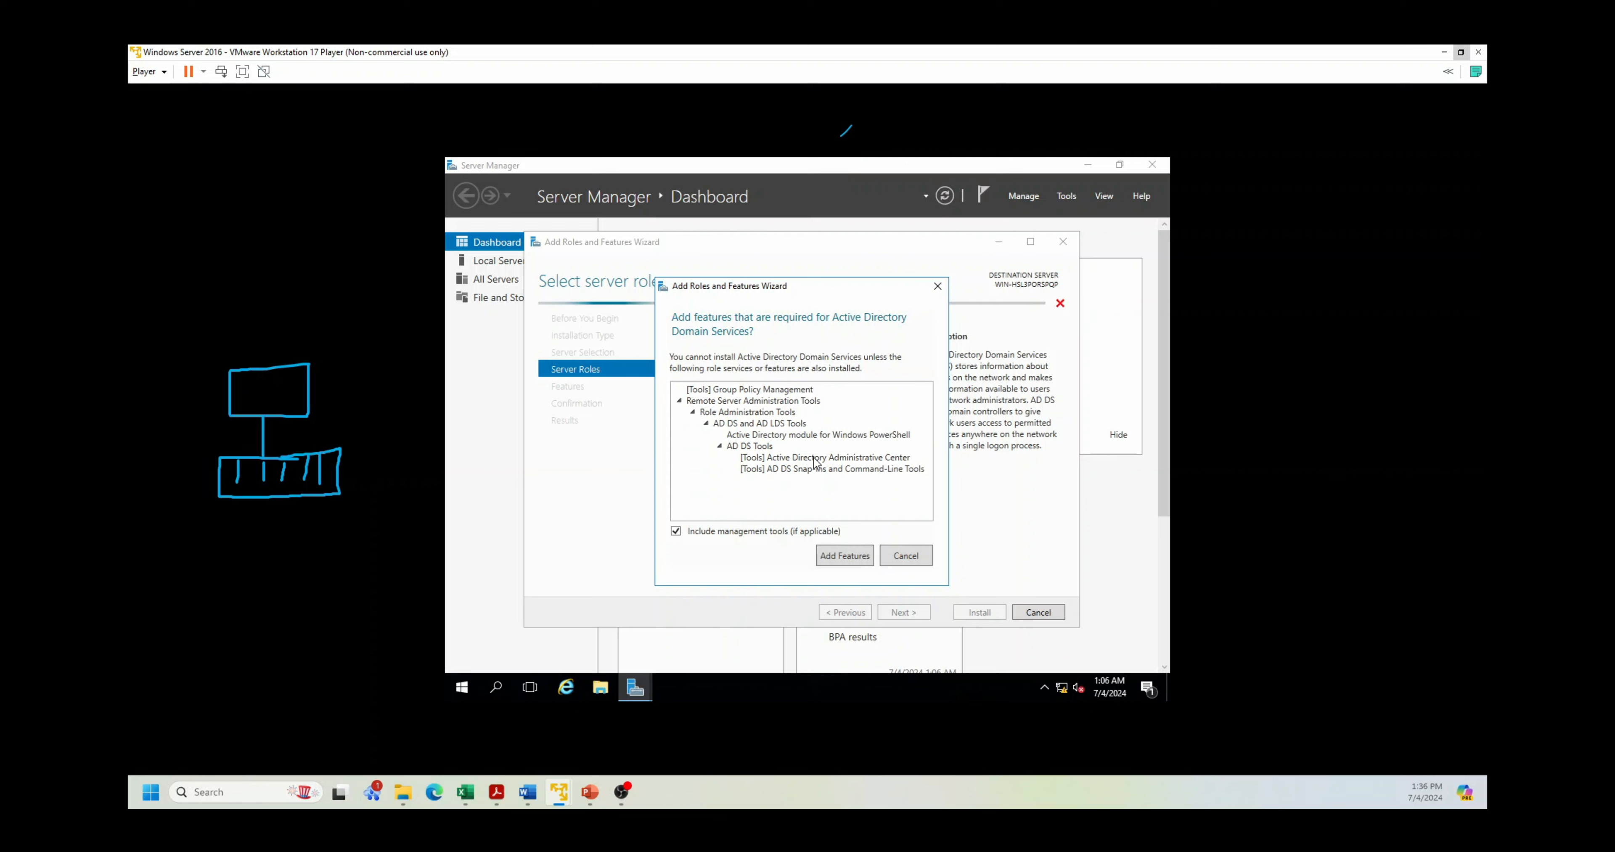
pyautogui.click(853, 559)
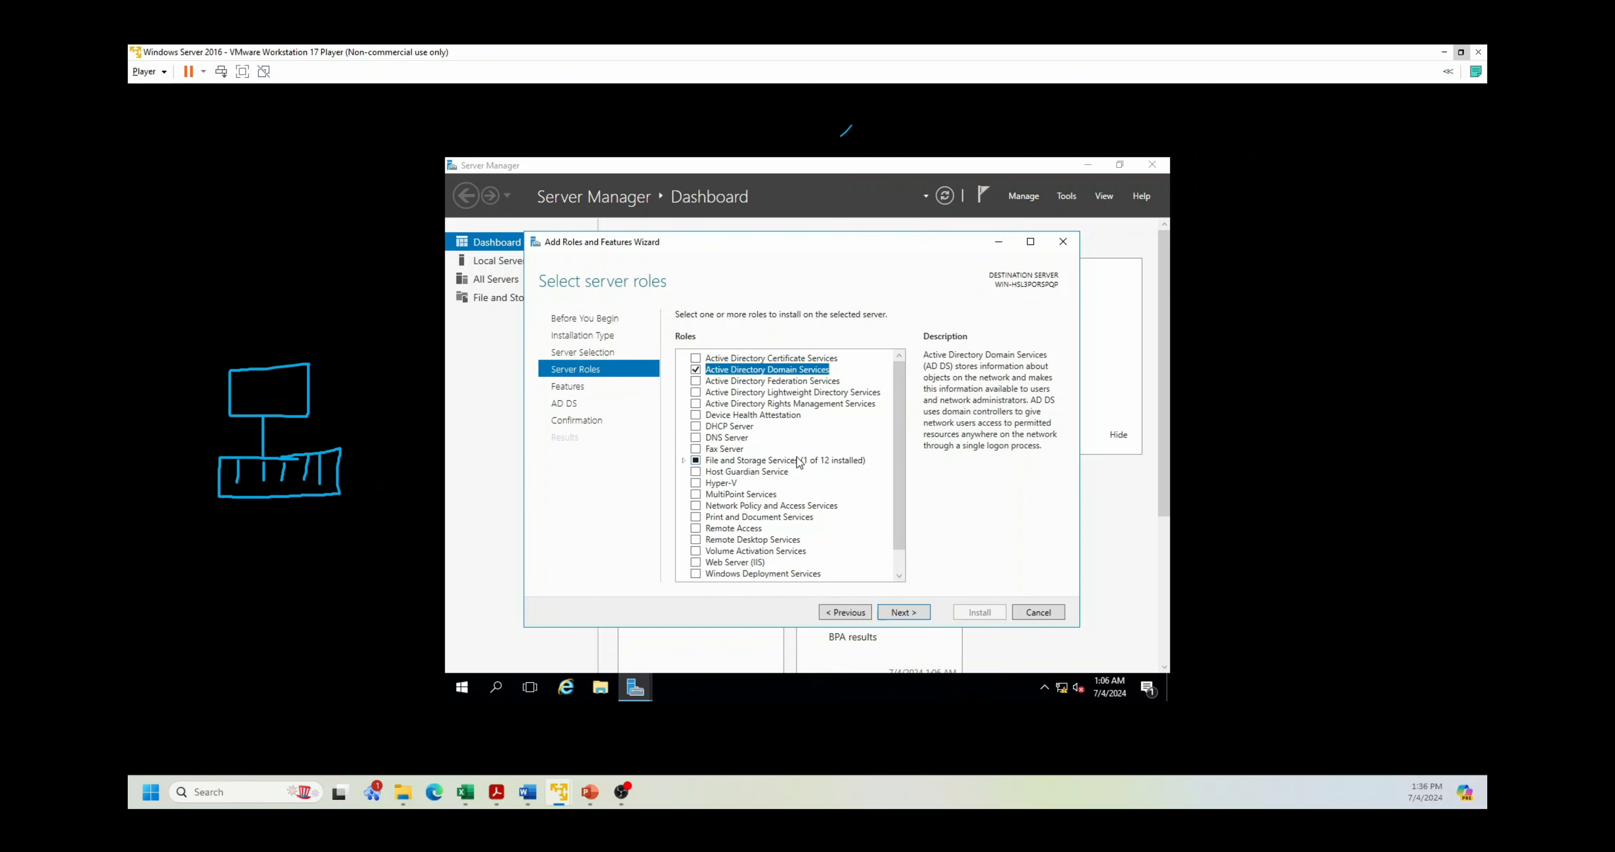
pyautogui.click(899, 613)
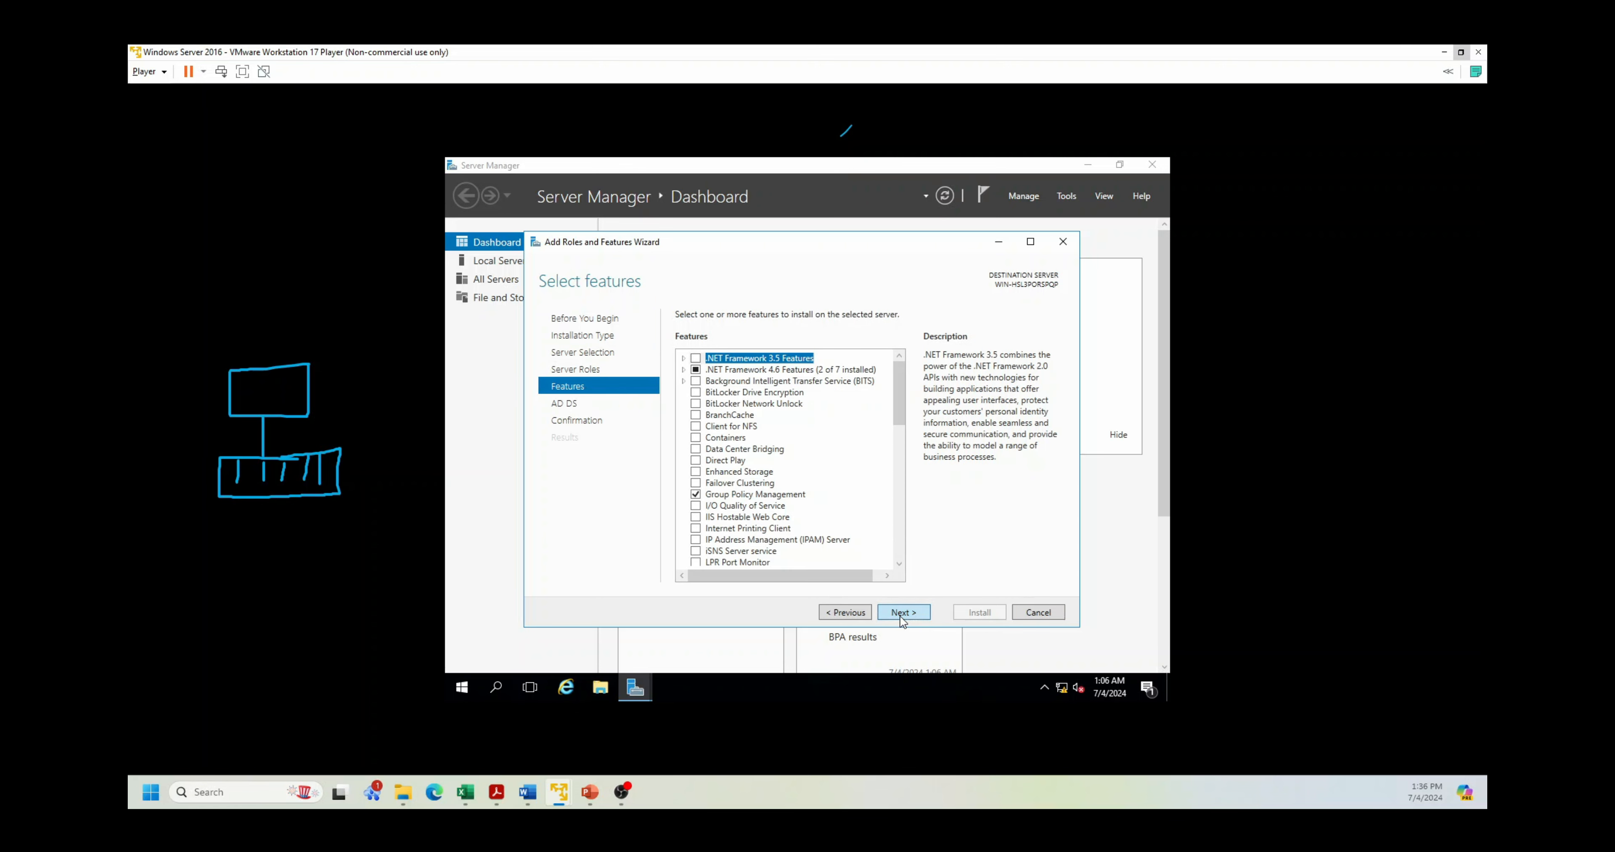
pyautogui.click(900, 613)
pyautogui.click(899, 613)
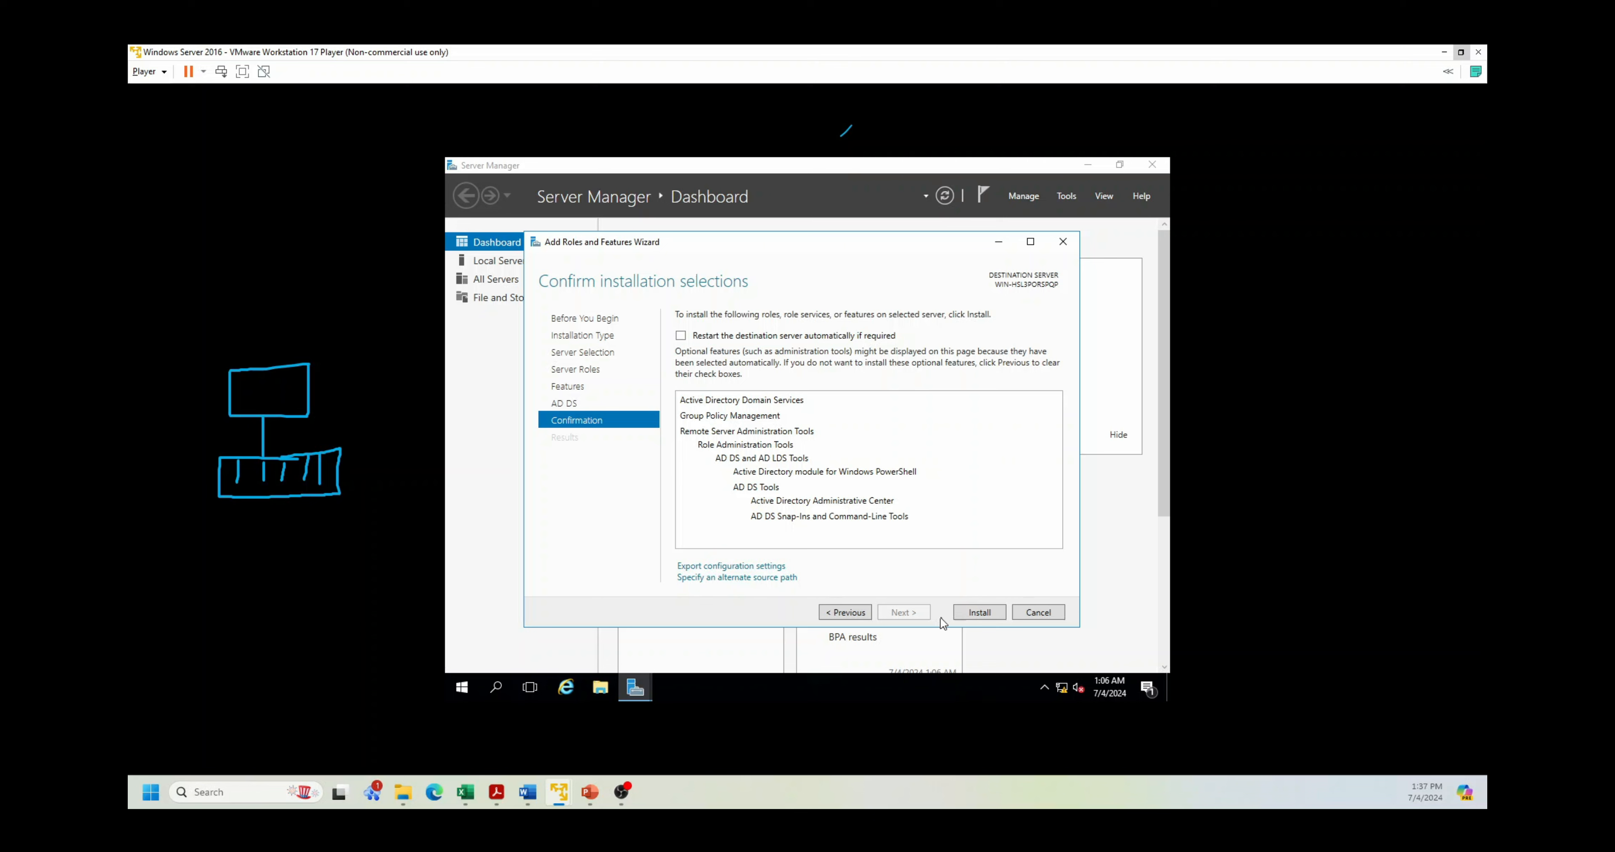
# Step: Install AD DS with Group Policy Management and wait for installation to succeed
pyautogui.click(976, 619)
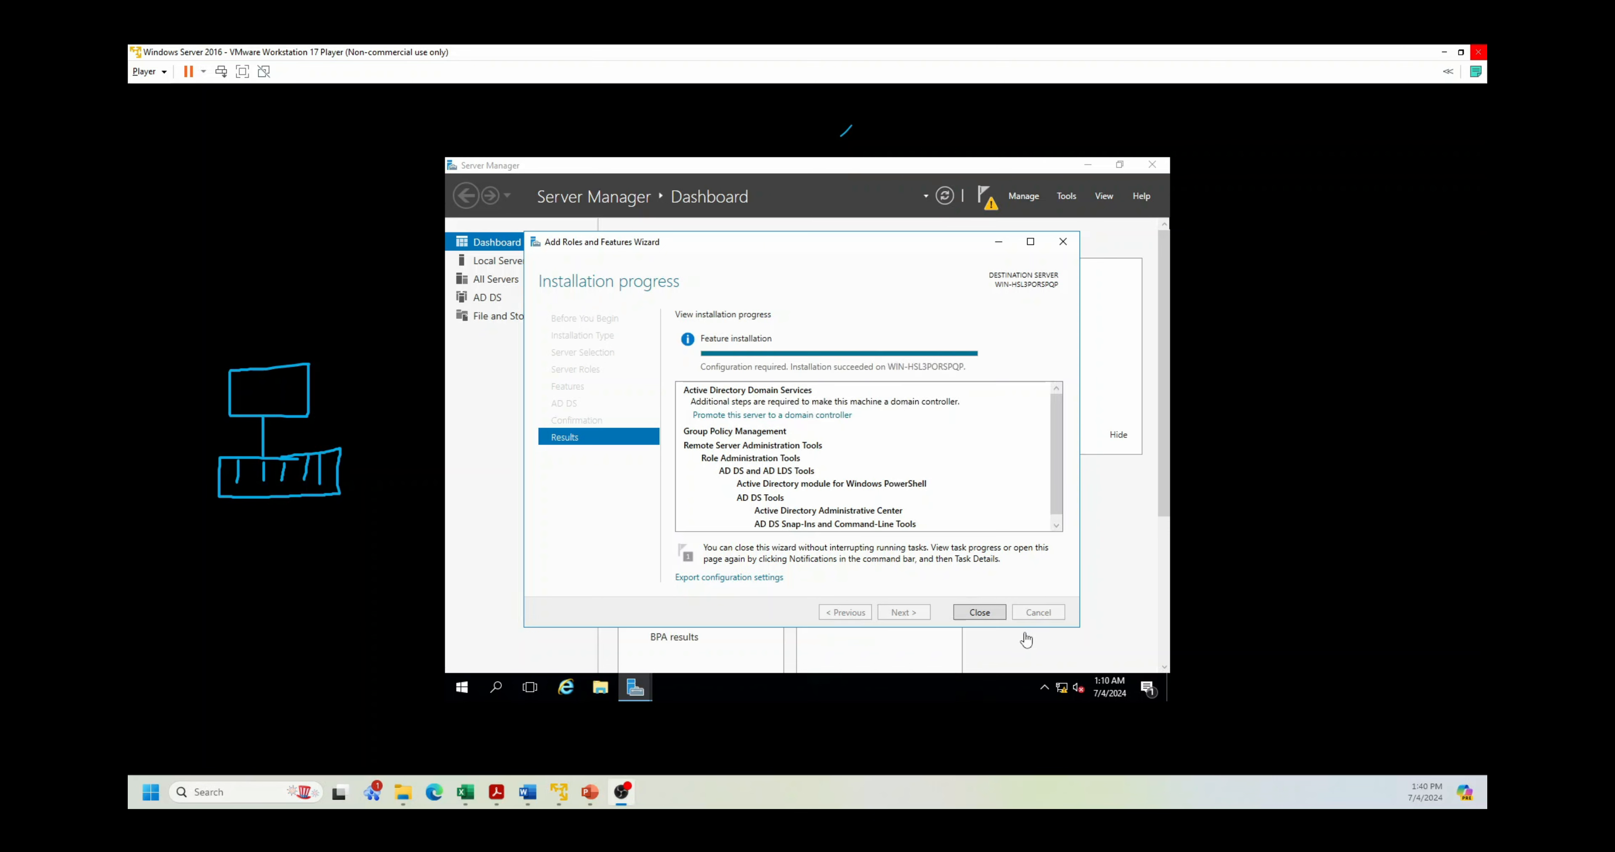
pyautogui.click(985, 614)
# Step: Close the wizard and choose 'Promote this server to a domain controller' from notifications
pyautogui.click(979, 612)
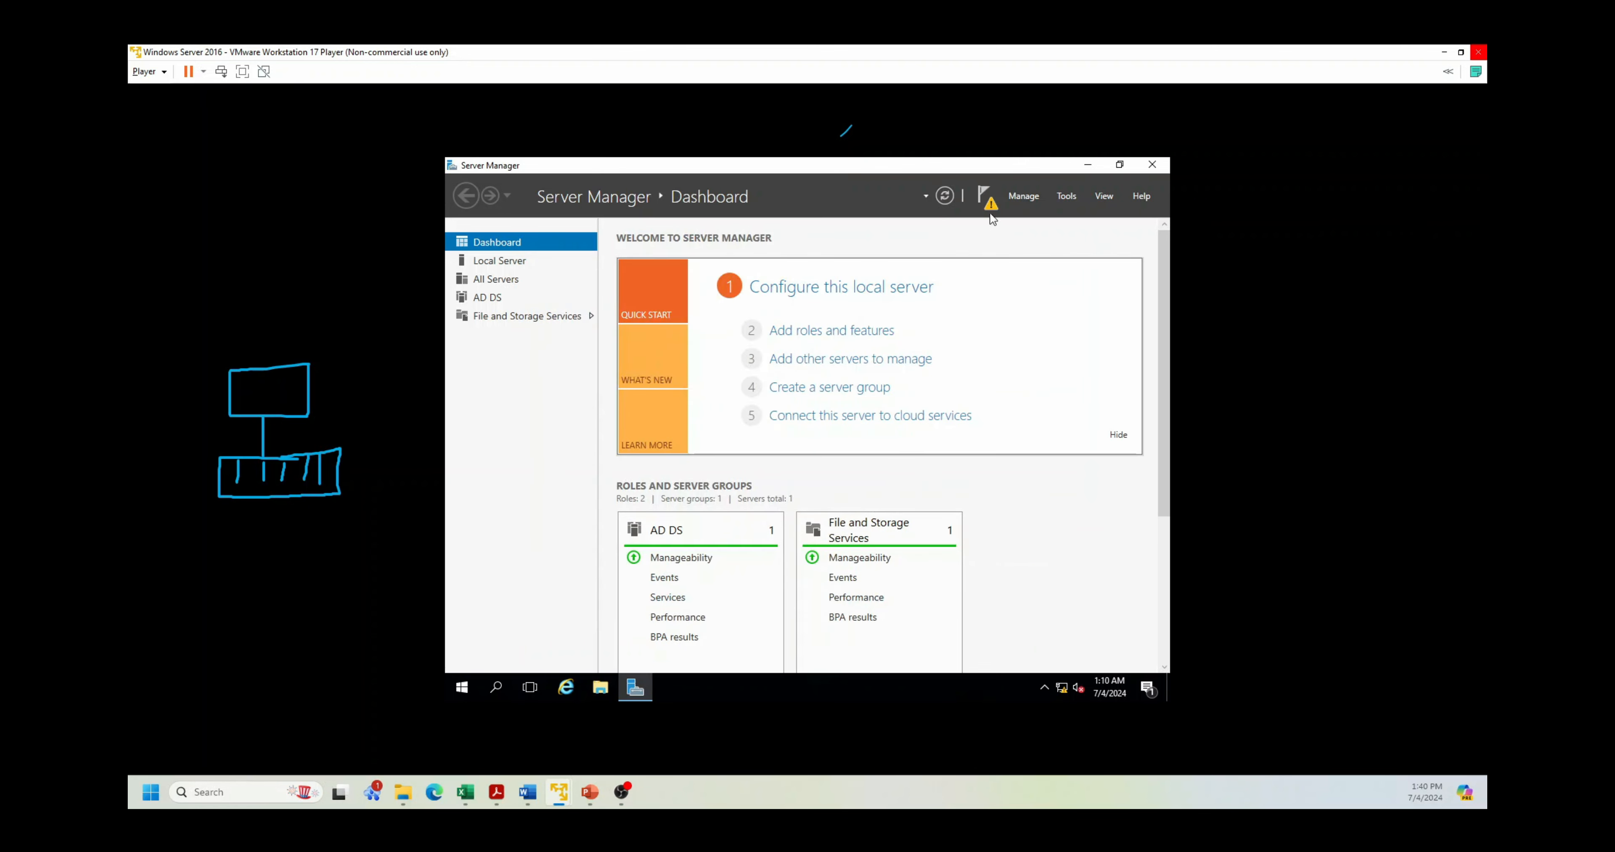
pyautogui.click(988, 200)
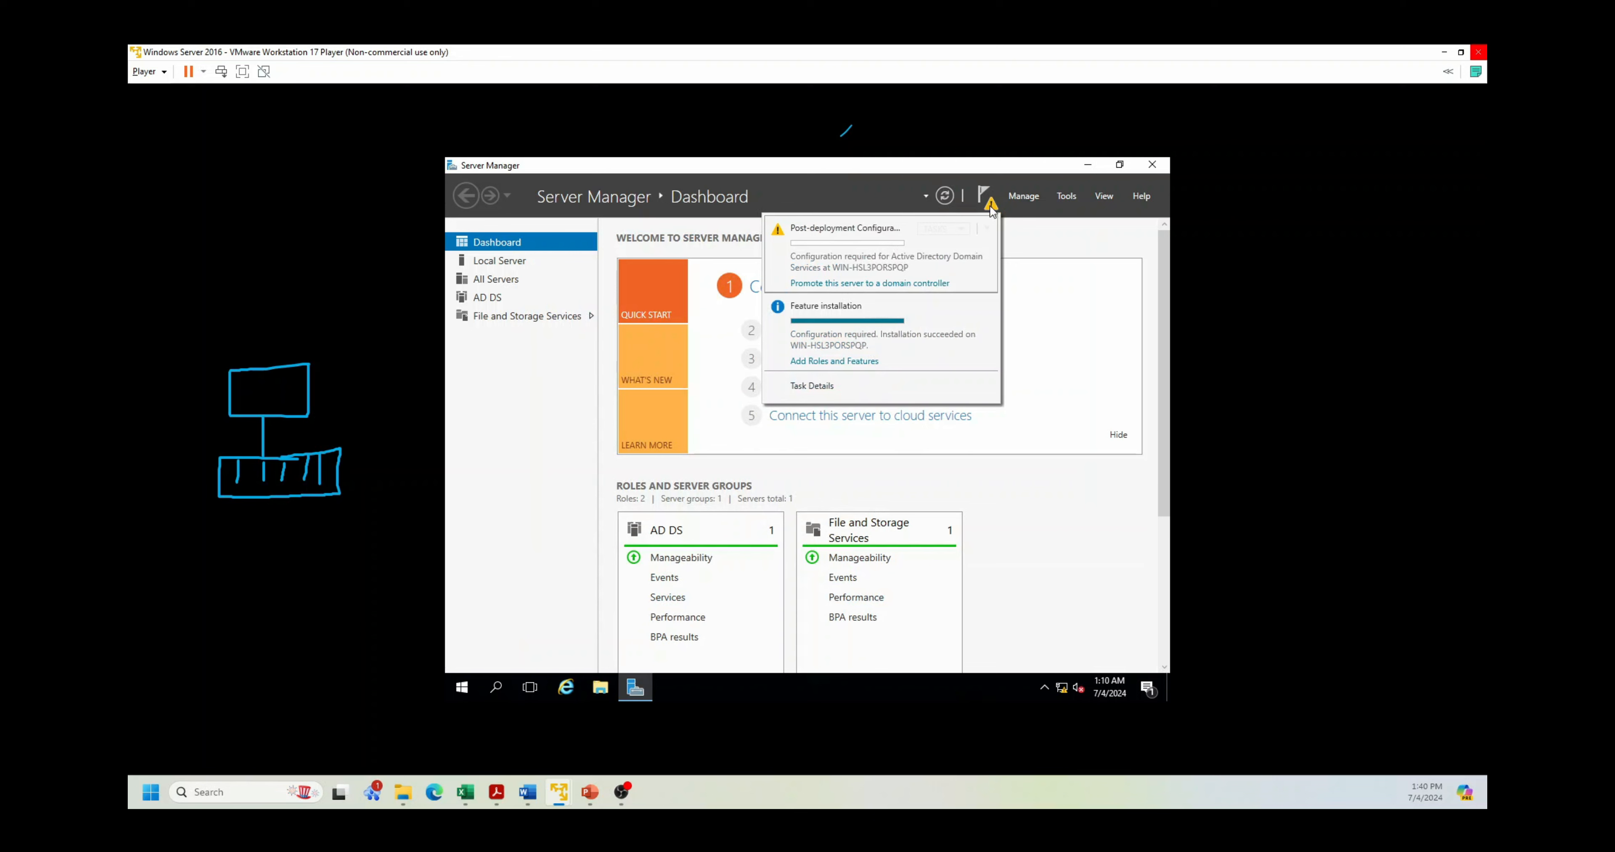
pyautogui.click(840, 285)
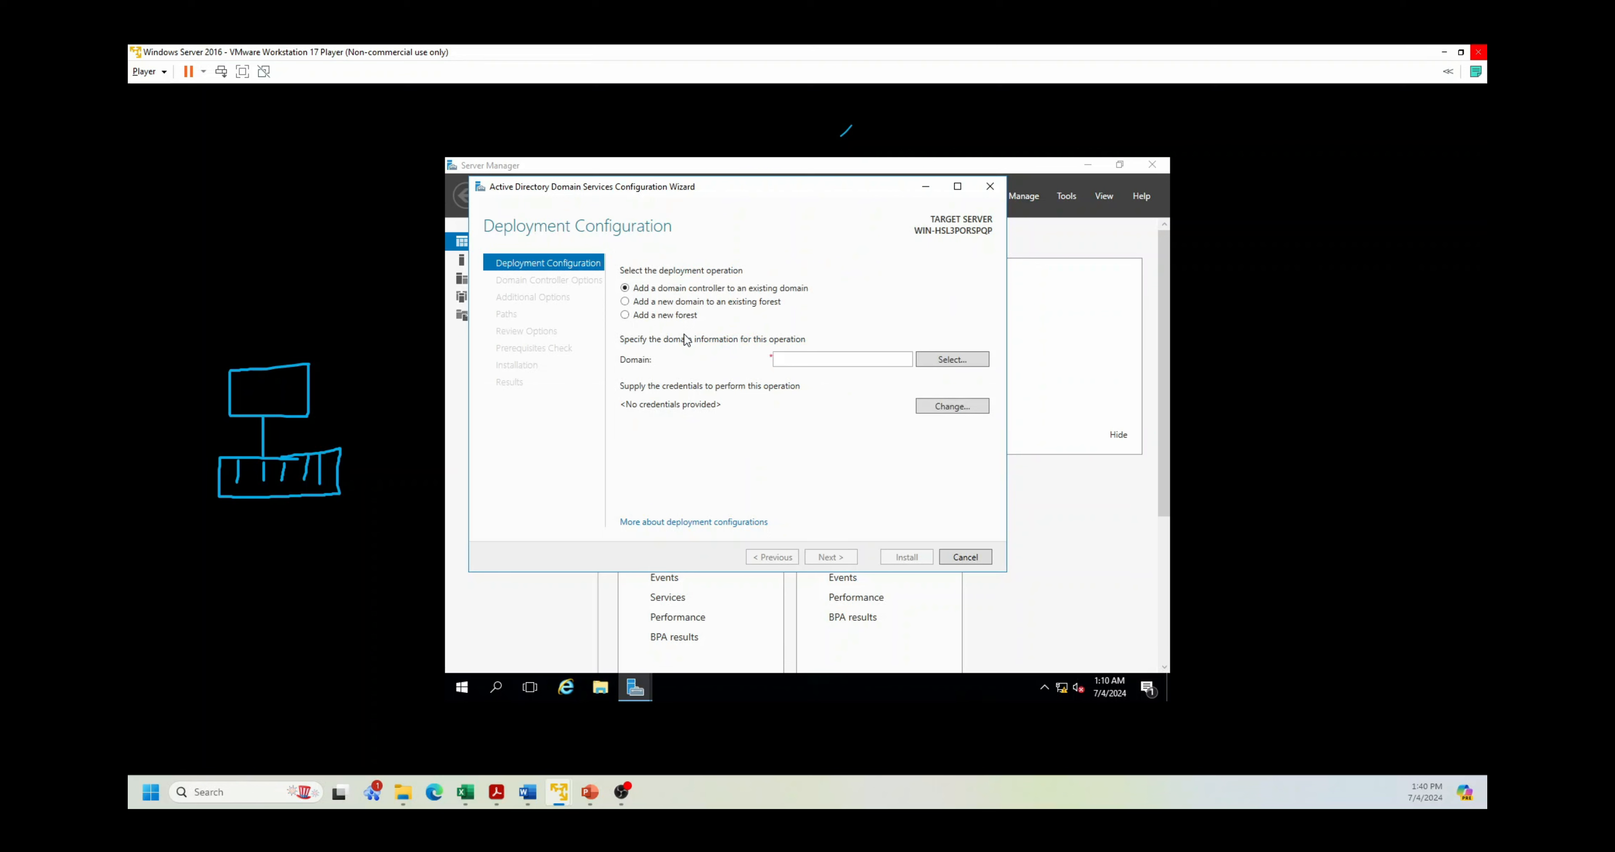
# Step: Choose 'Add a new forest' with root domain name tsyn.com and continue
pyautogui.click(672, 317)
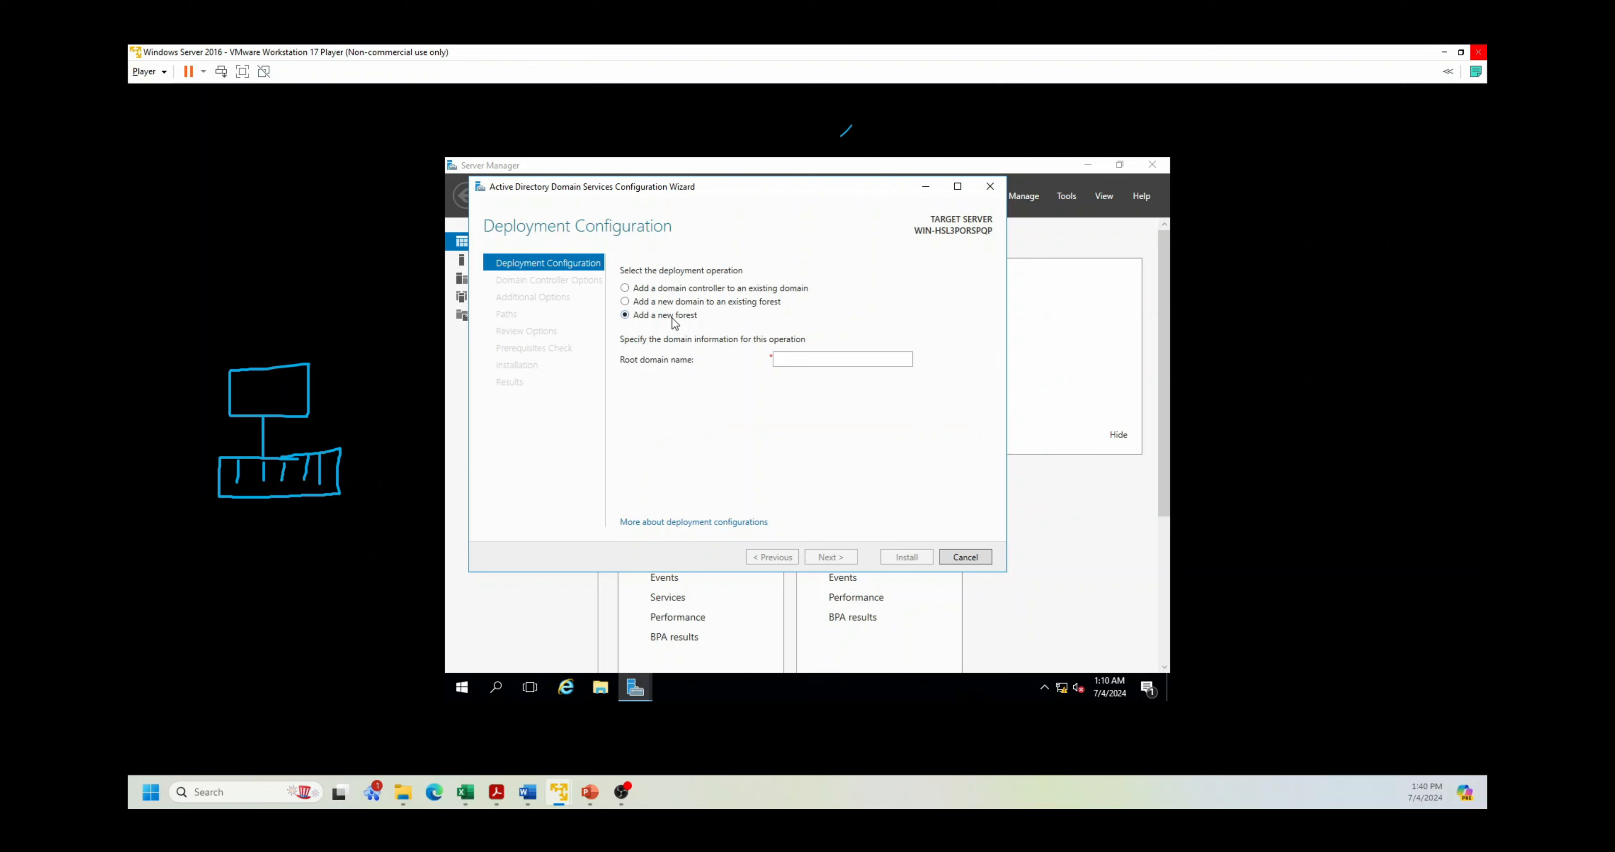
pyautogui.click(828, 362)
pyautogui.write('te')
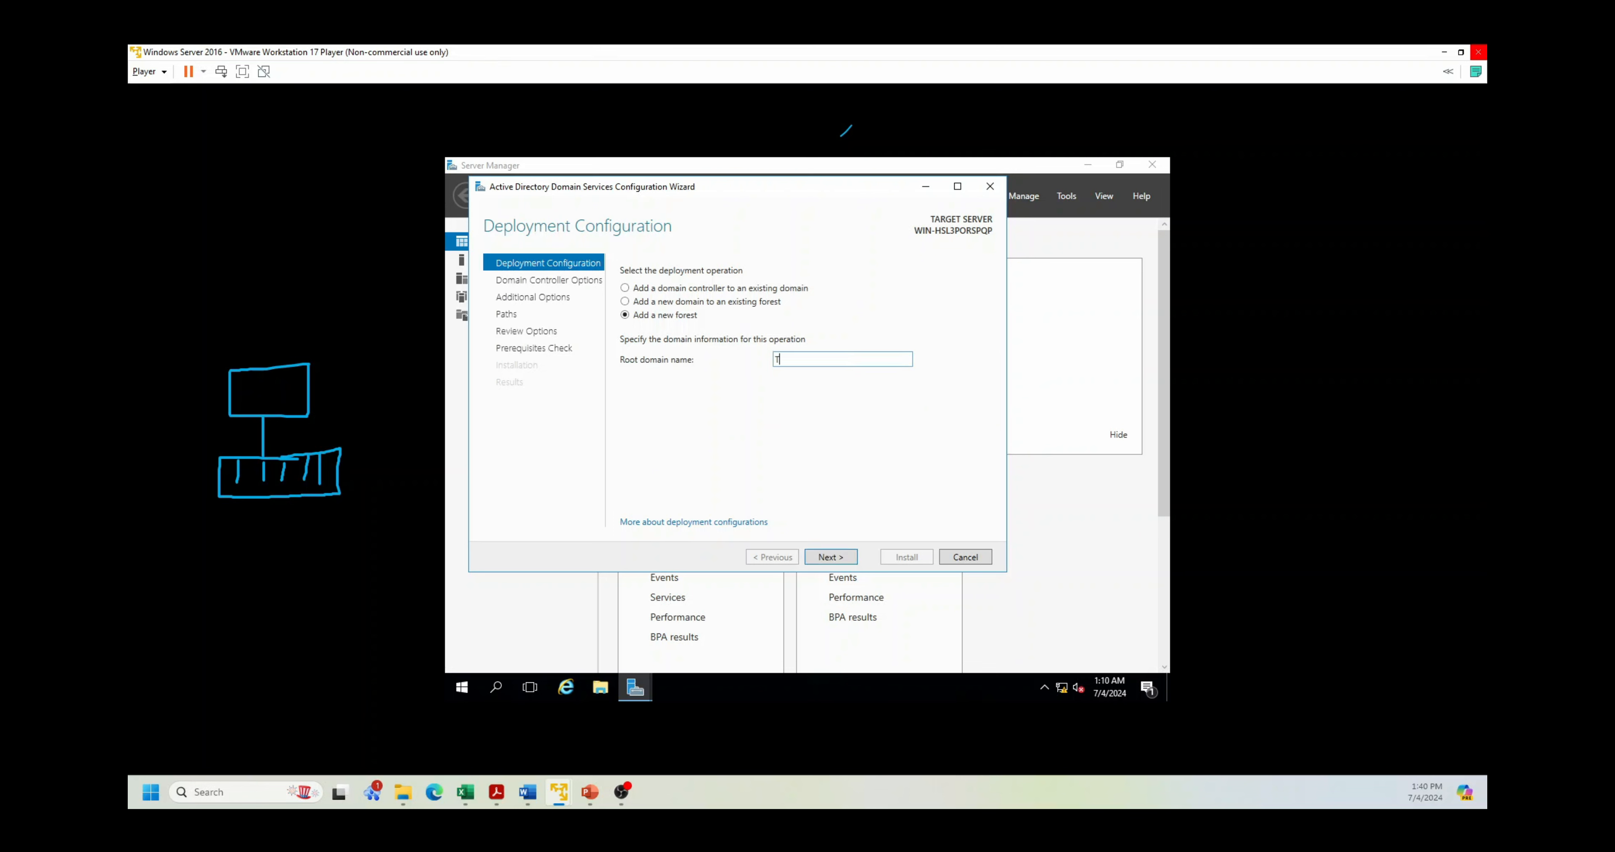
pyautogui.press('BackSpace')
pyautogui.press('BackSpace')
pyautogui.write('tsyn')
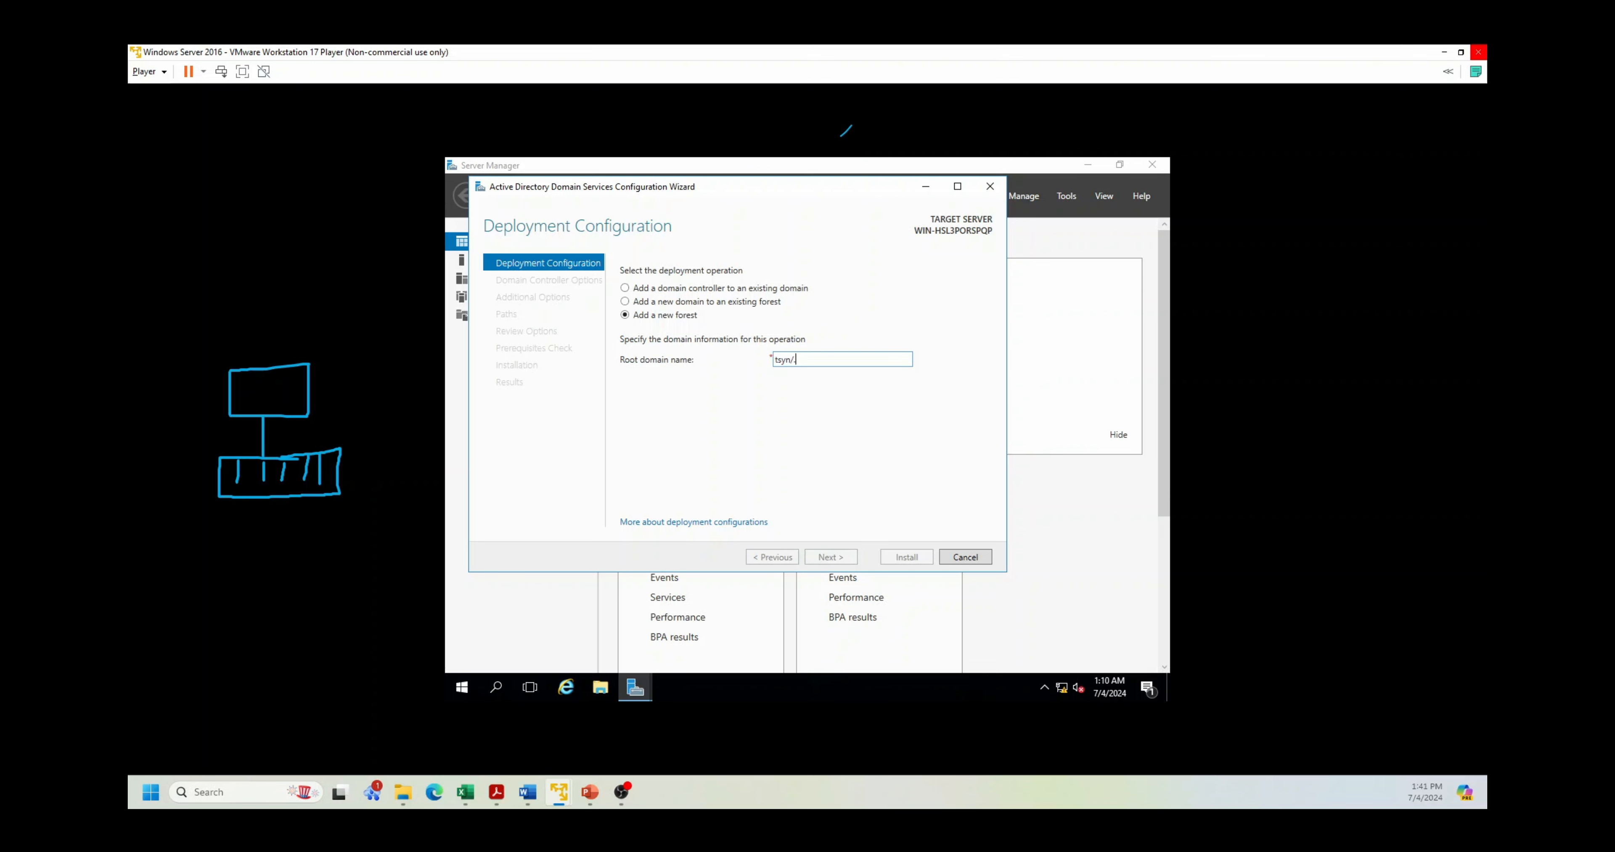
pyautogui.write('.com')
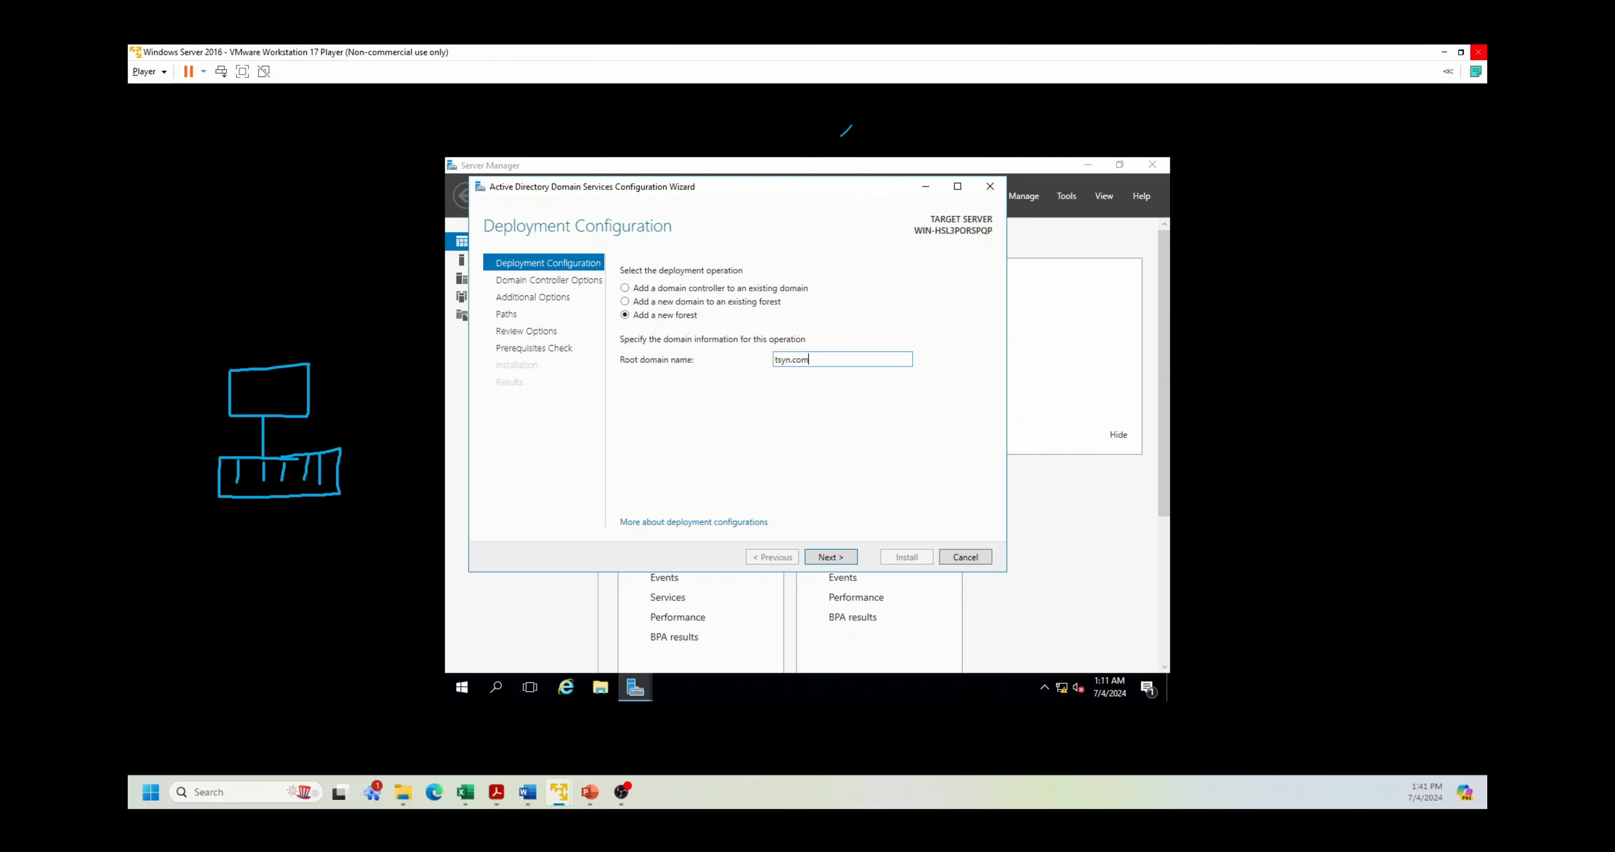
pyautogui.click(840, 557)
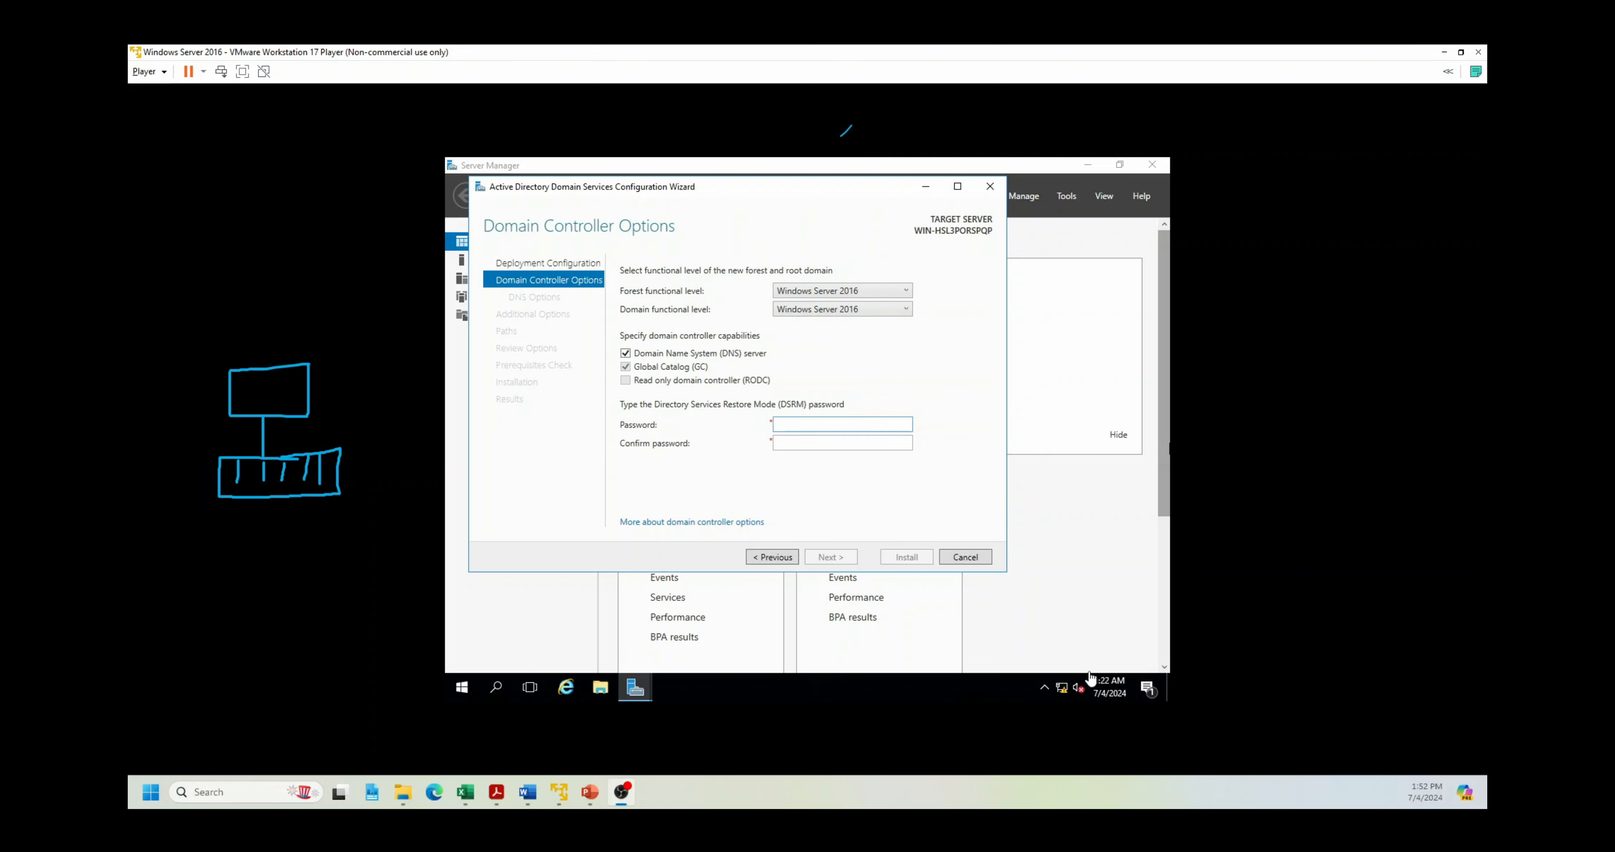
# Step: Enter and confirm the DSRM password, pass the DNS delegation warning, and reach NetBIOS name TSYN
pyautogui.click(818, 425)
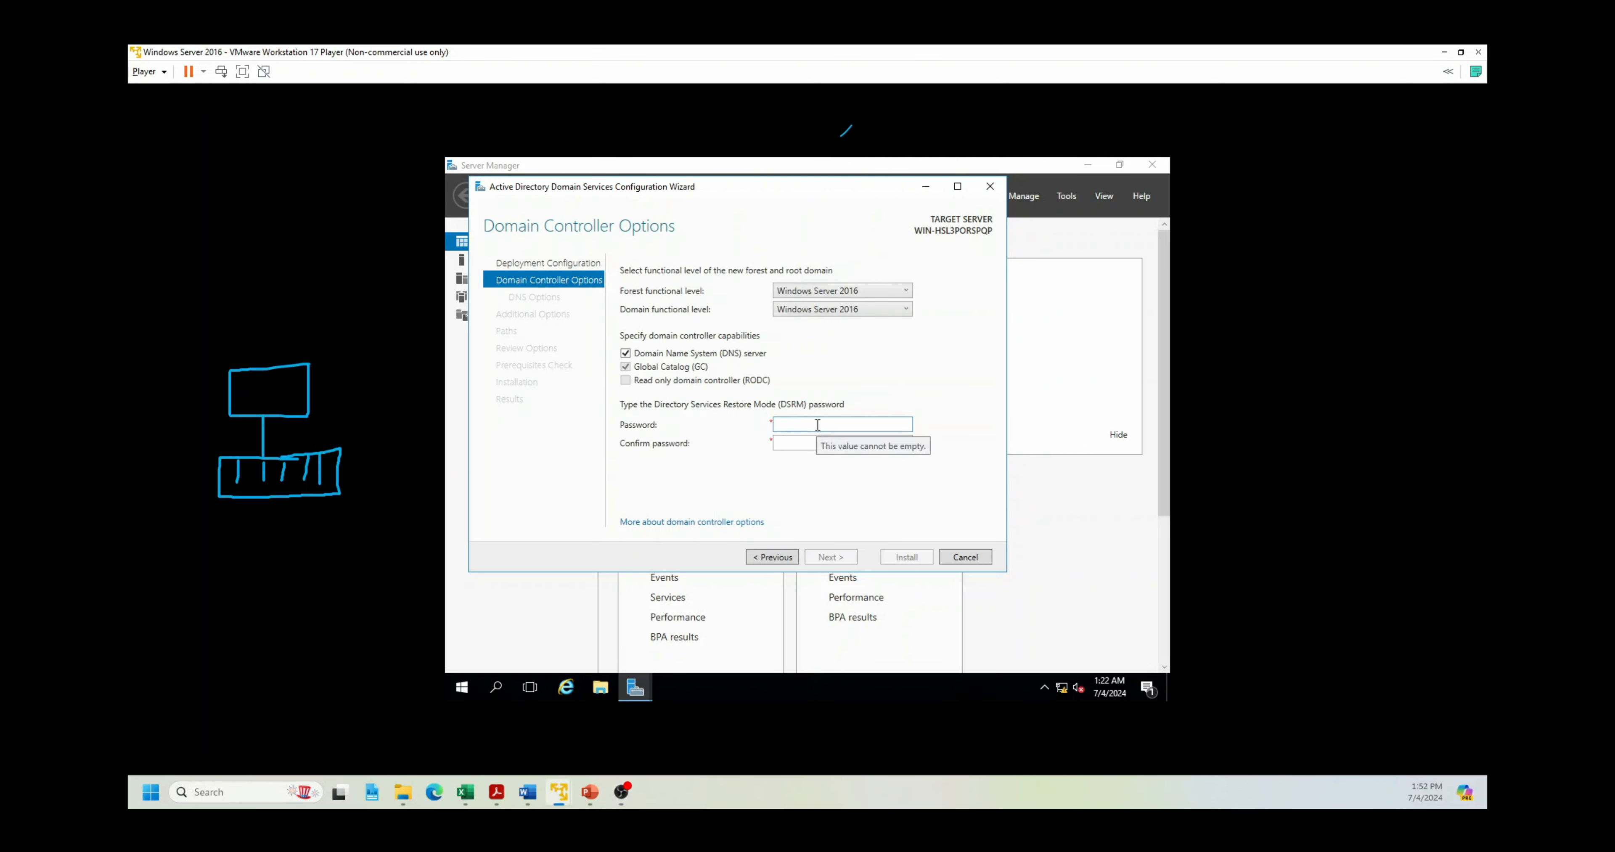
pyautogui.write('********')
pyautogui.press('Tab')
pyautogui.write('*********')
pyautogui.click(833, 557)
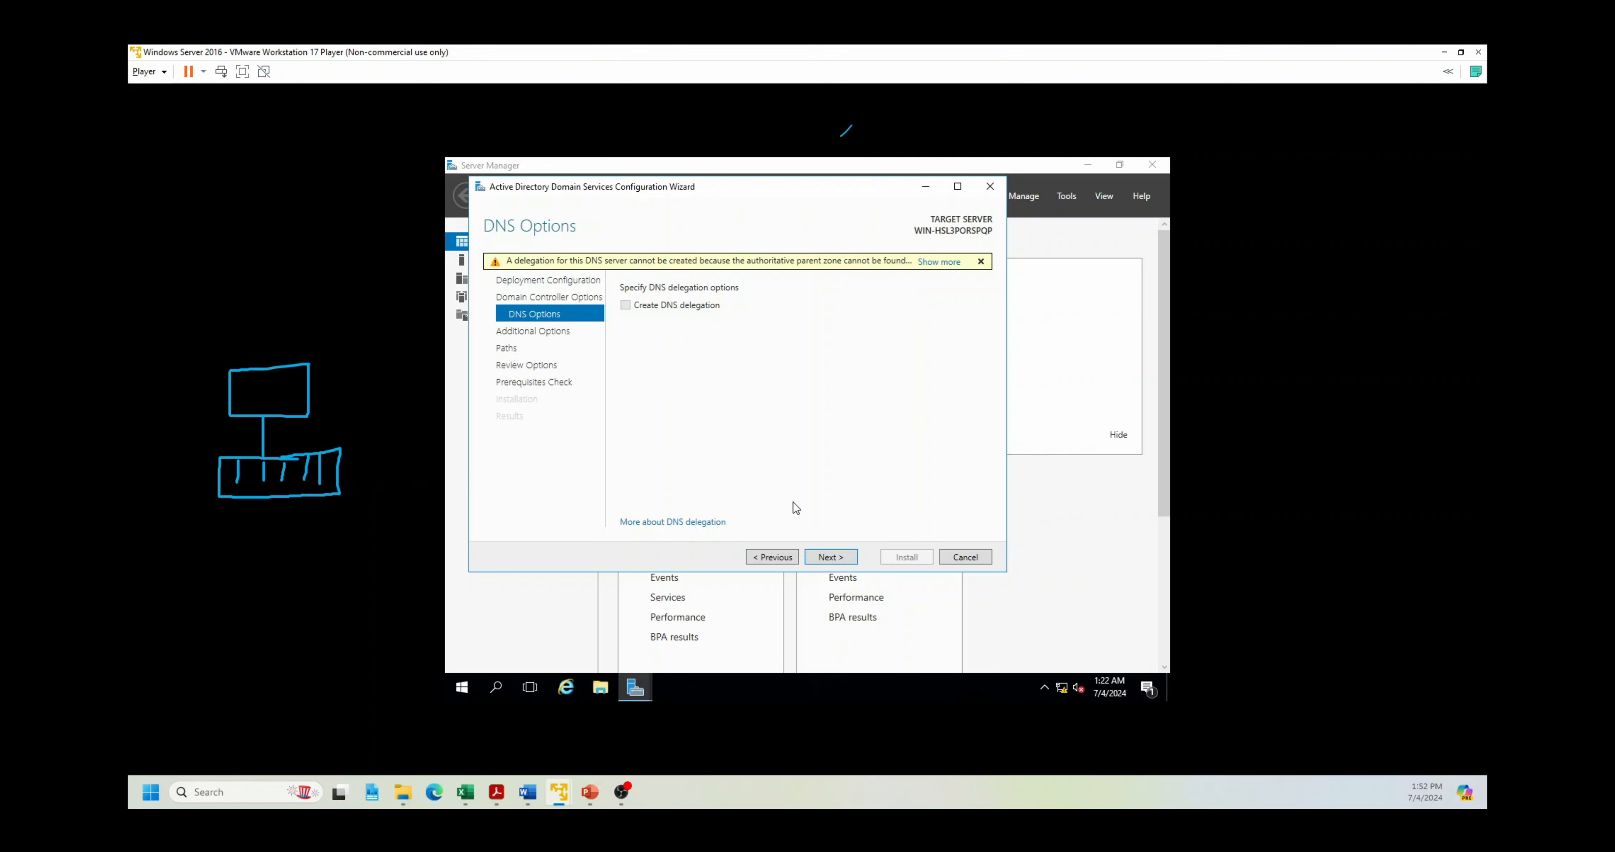
pyautogui.click(843, 559)
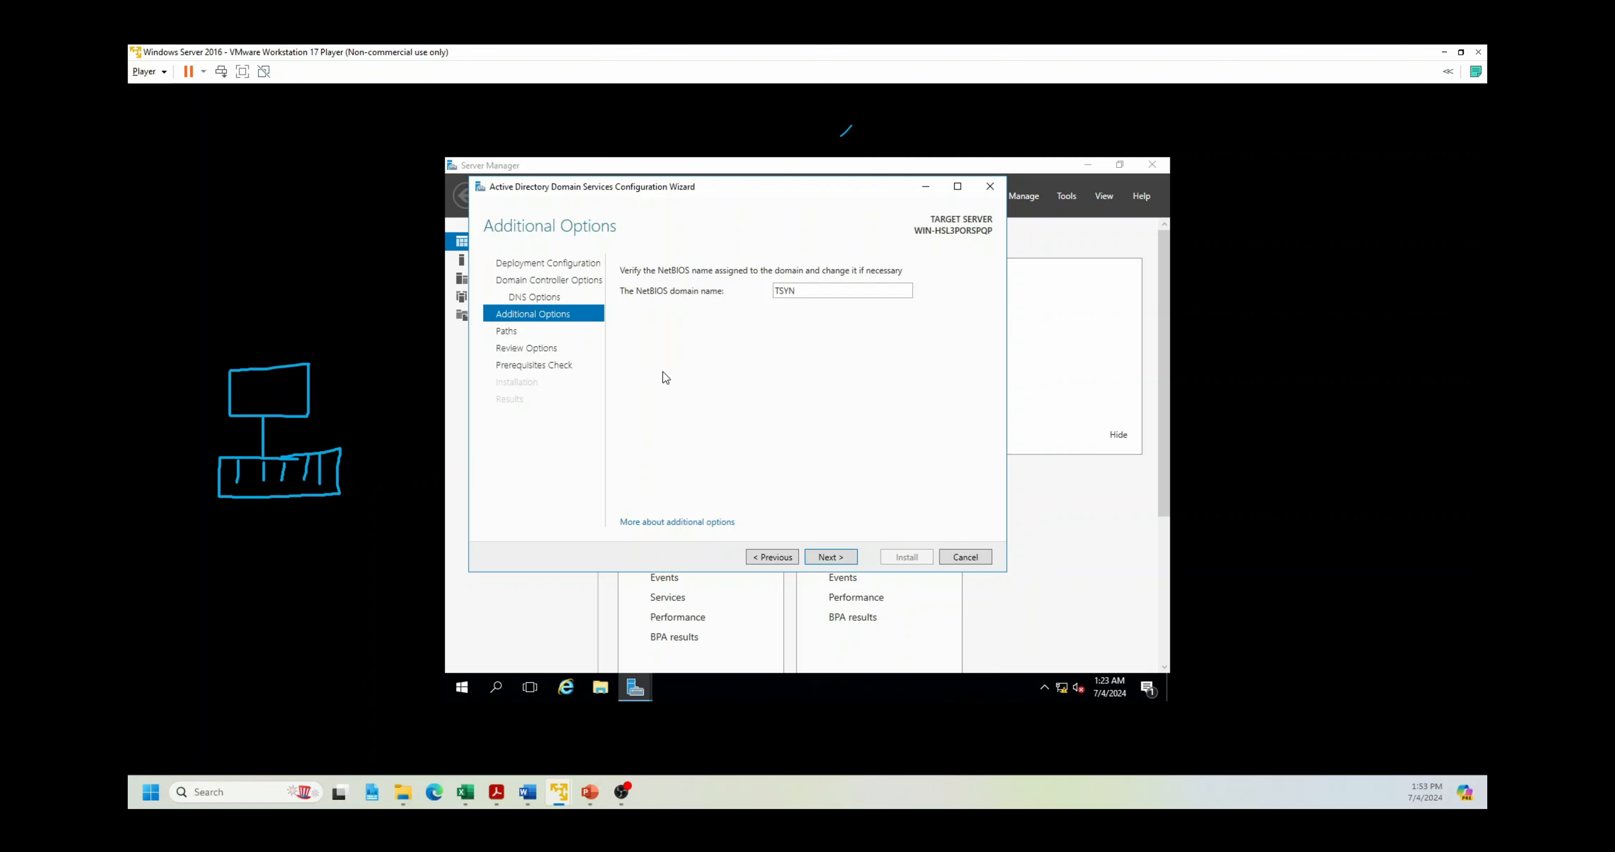
pyautogui.click(766, 557)
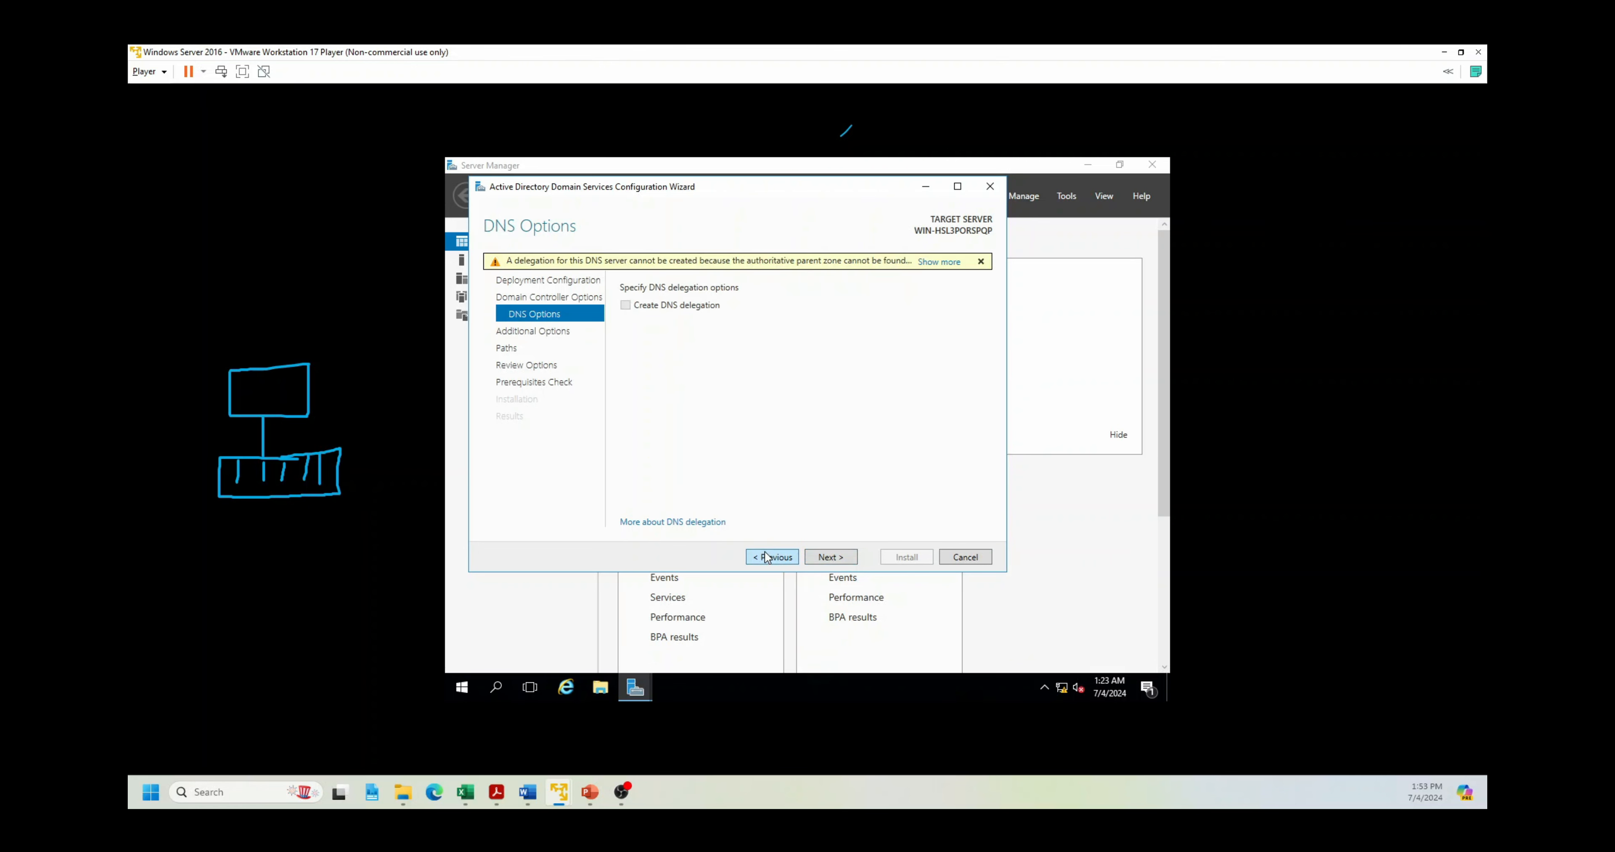
pyautogui.click(825, 558)
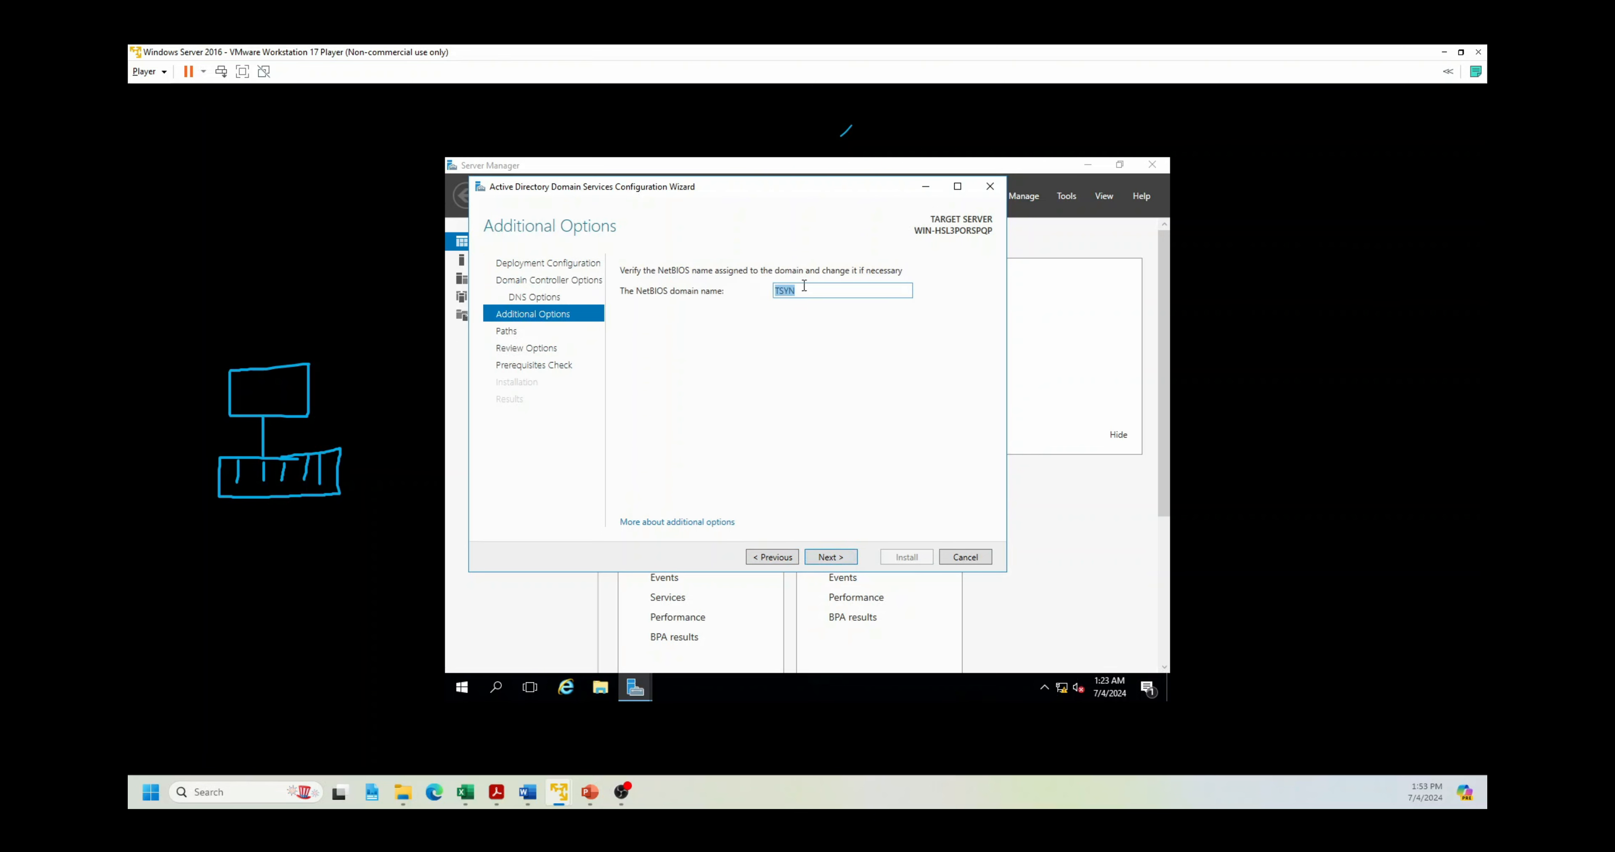
# Step: Accept NetBIOS name TSYN and the default NTDS, log and SYSVOL paths, then scroll the review
pyautogui.click(838, 559)
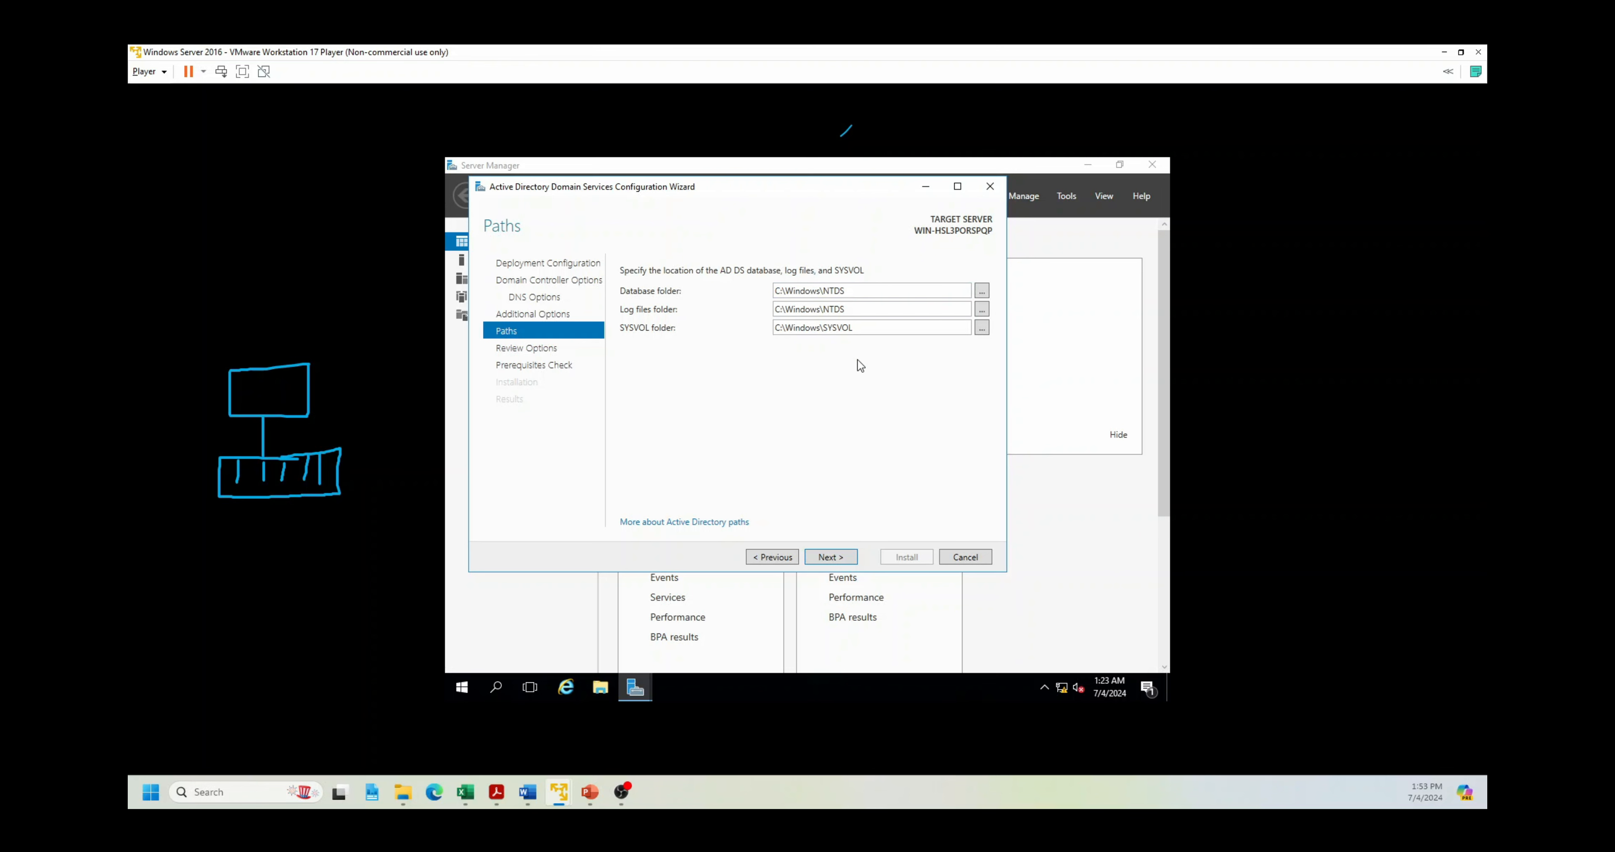
pyautogui.click(840, 557)
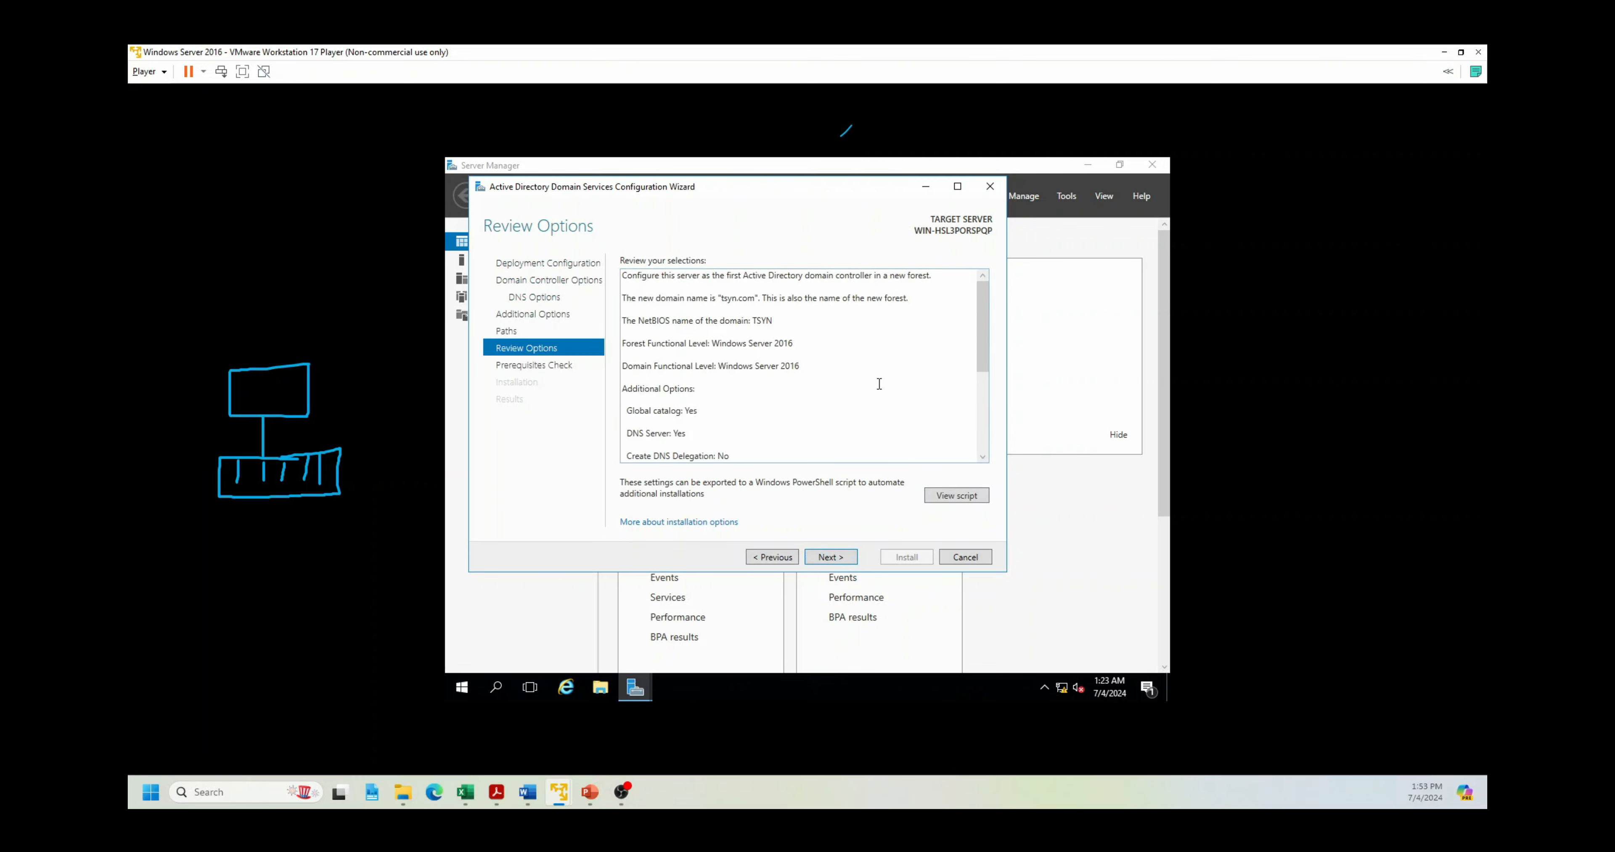
pyautogui.scroll(-5, 879, 384)
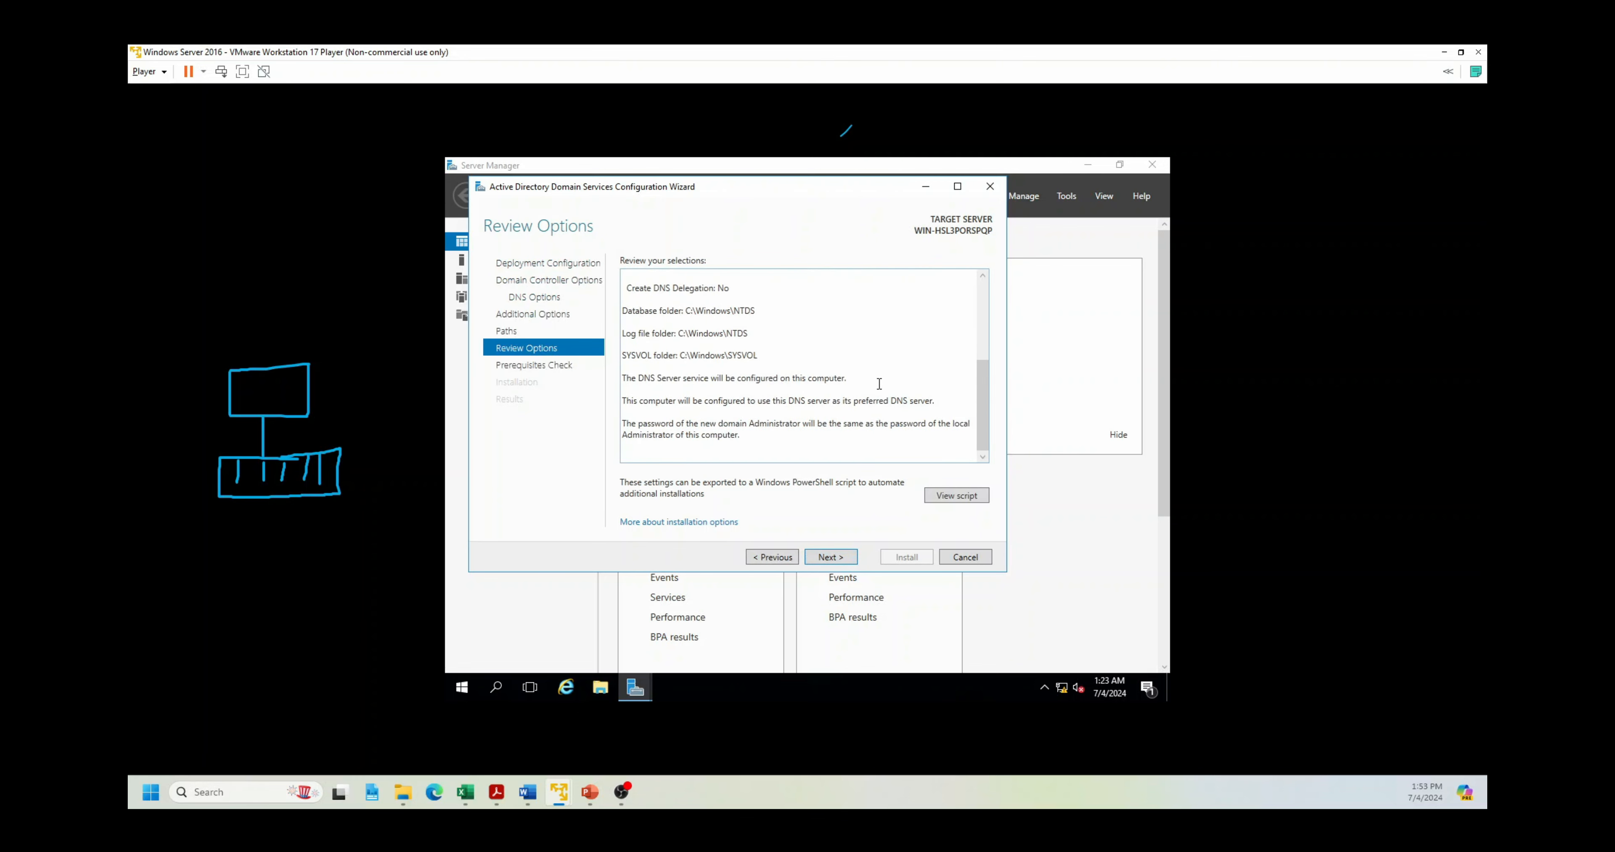
# Step: Run the prerequisites check and, once all checks pass, start the domain controller installation
pyautogui.click(831, 558)
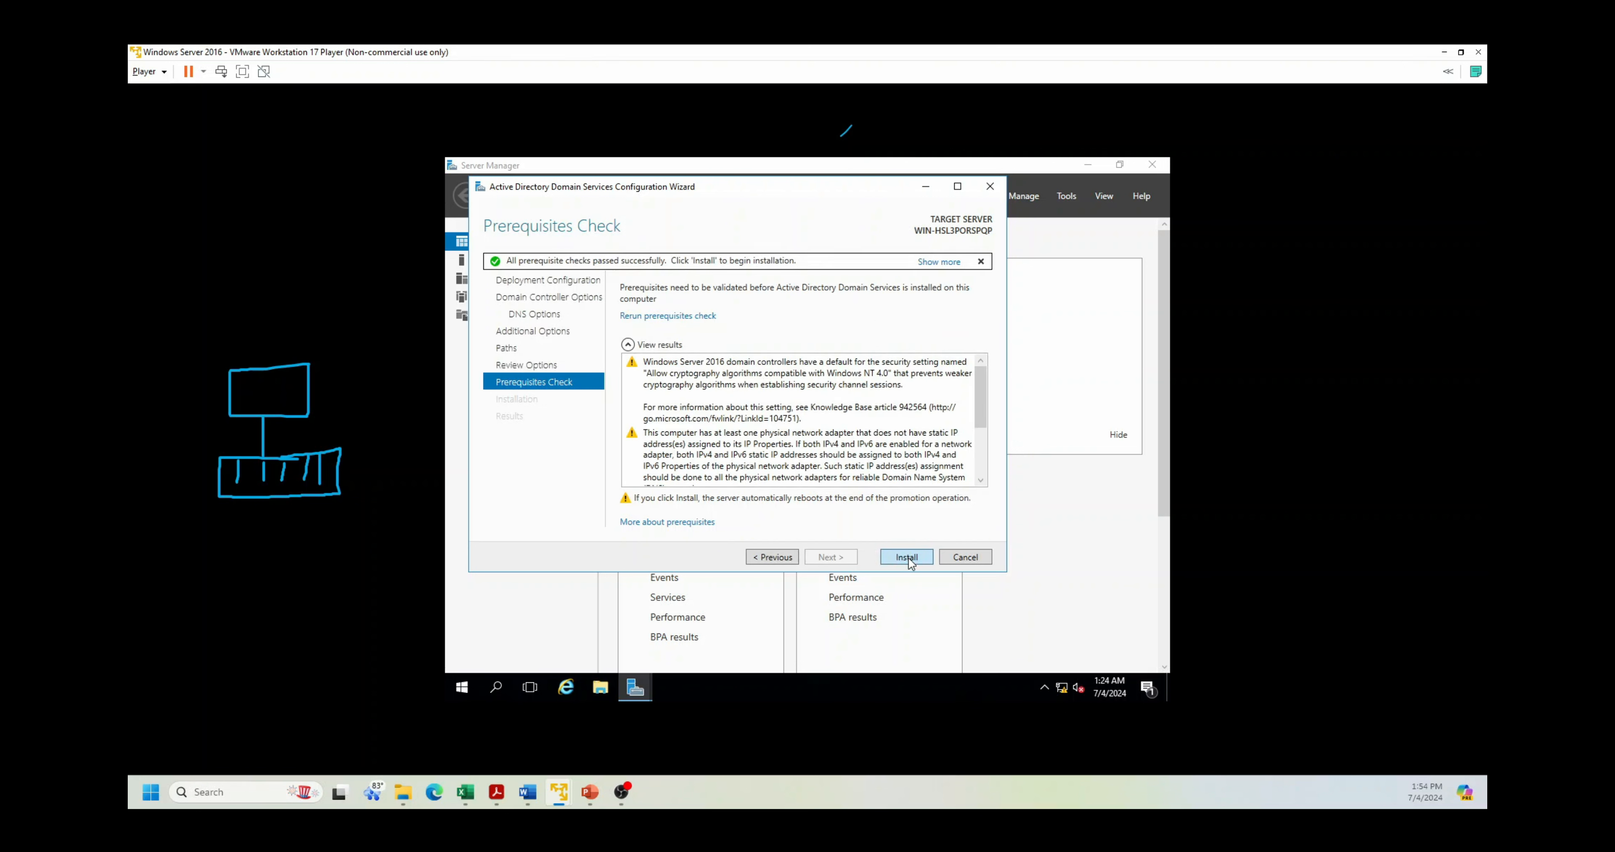
pyautogui.click(907, 557)
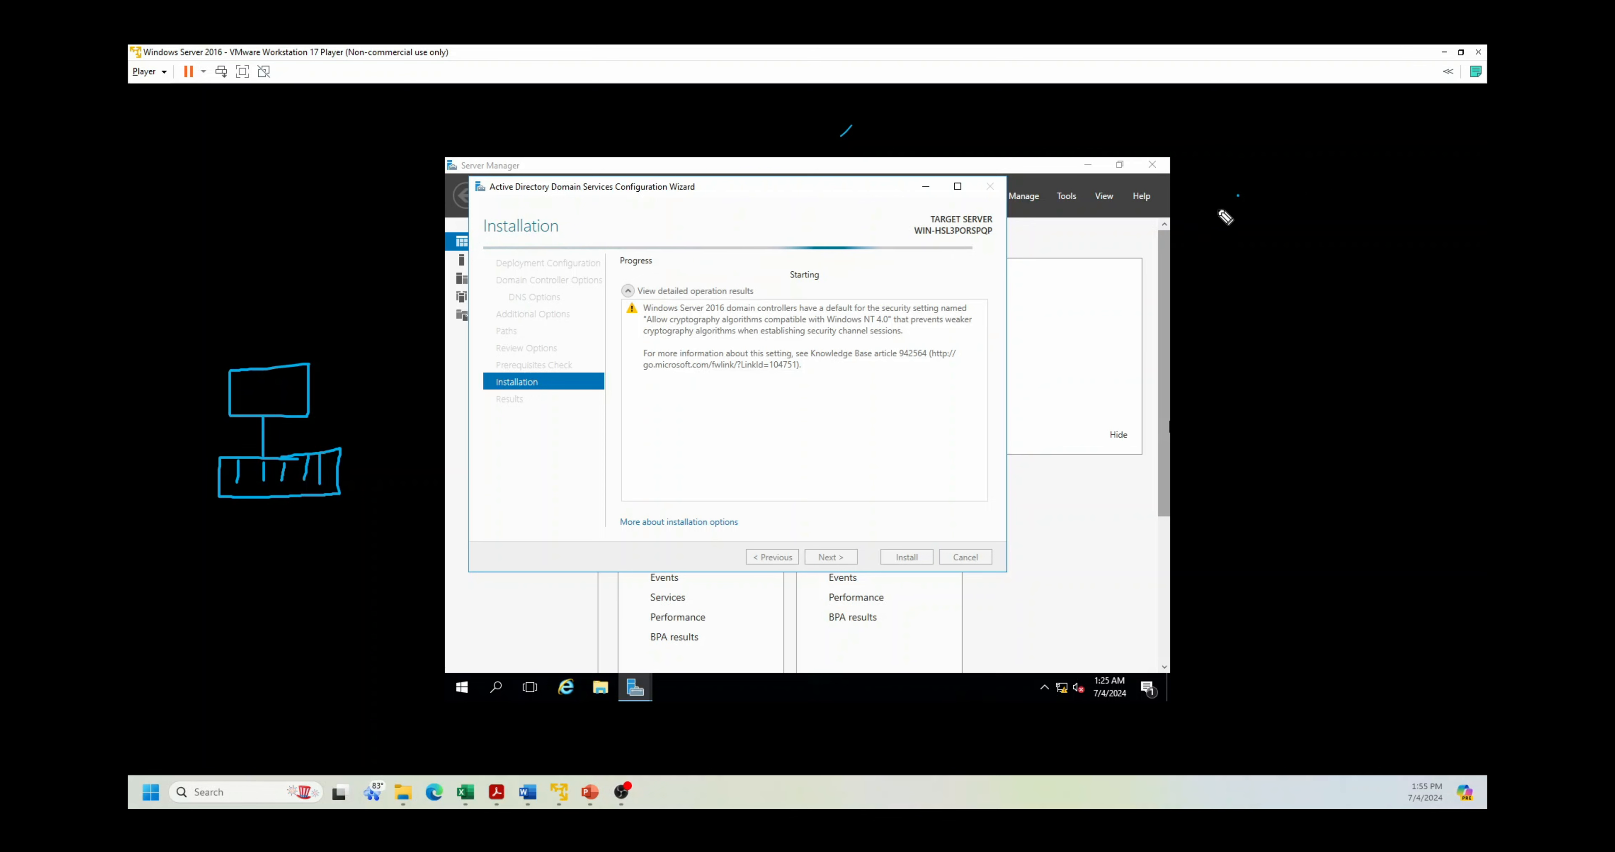
# Step: Handwrite 'number' and 'Name' annotations beside the VM window
pyautogui.moveTo(1246, 196)
pyautogui.mouseDown()
pyautogui.moveTo(1256, 212)
pyautogui.moveTo(1316, 176)
pyautogui.moveTo(1356, 180)
pyautogui.mouseUp()
pyautogui.moveTo(1244, 318)
pyautogui.mouseDown()
pyautogui.moveTo(1322, 280)
pyautogui.moveTo(1341, 289)
pyautogui.moveTo(1256, 338)
pyautogui.mouseUp()
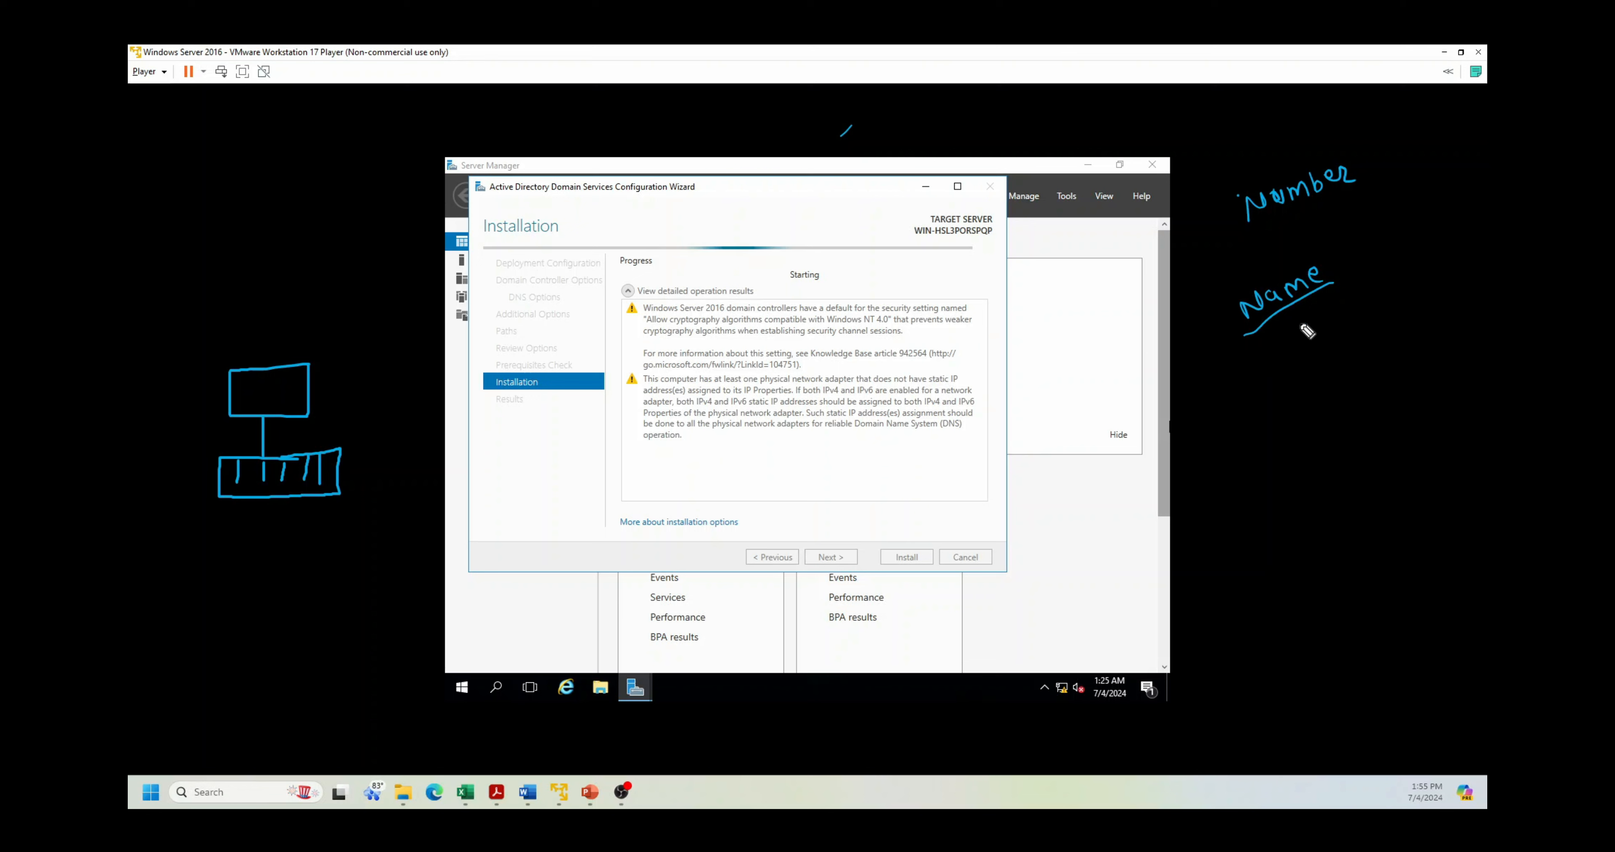
# Step: Handwrite and underline the example address 142.16.17.44 under the Number note with the pen
pyautogui.click(1218, 254)
pyautogui.moveTo(1221, 254)
pyautogui.mouseDown()
pyautogui.moveTo(1217, 273)
pyautogui.moveTo(1342, 212)
pyautogui.mouseUp()
pyautogui.click(1263, 250)
pyautogui.click(1290, 230)
pyautogui.click(1323, 214)
pyautogui.moveTo(1343, 195)
pyautogui.mouseDown()
pyautogui.moveTo(1359, 208)
pyautogui.moveTo(1226, 293)
pyautogui.mouseUp()
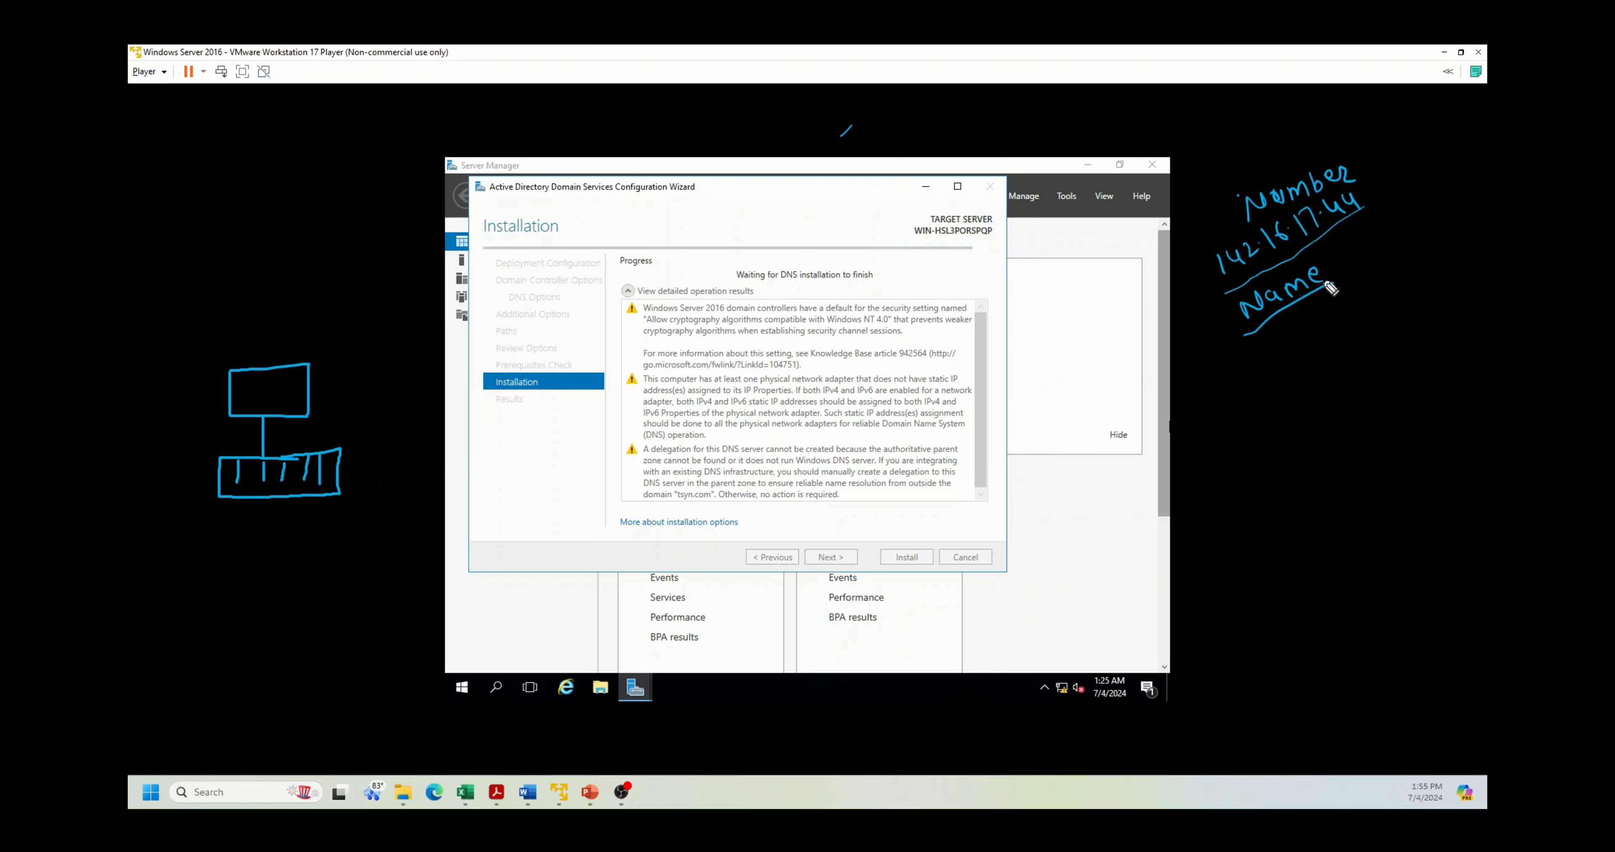
# Step: Annotate the DNS notes: write google, tick the address, bracket Number and Name, add Domain Name, circle google
pyautogui.moveTo(1326, 268); pyautogui.dragTo(1355, 259)
pyautogui.moveTo(1365, 240)
pyautogui.mouseDown()
pyautogui.moveTo(1387, 250)
pyautogui.moveTo(1412, 219)
pyautogui.mouseUp()
pyautogui.moveTo(1387, 170); pyautogui.dragTo(1364, 188)
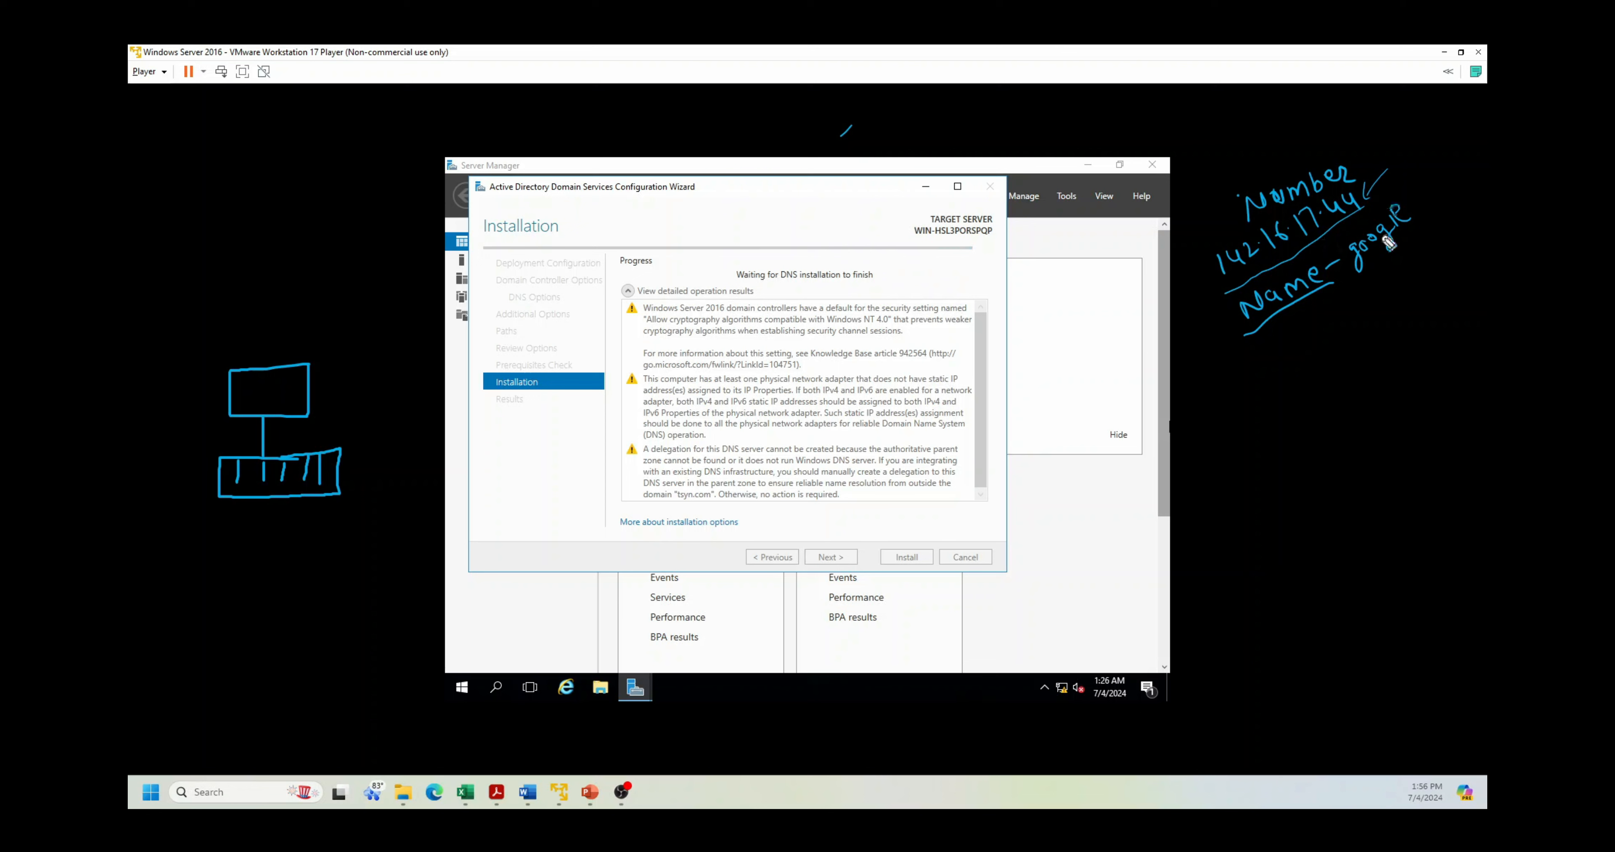
pyautogui.moveTo(1216, 294)
pyautogui.mouseDown()
pyautogui.moveTo(1213, 335)
pyautogui.moveTo(1261, 388)
pyautogui.moveTo(1341, 343)
pyautogui.moveTo(1302, 391)
pyautogui.moveTo(1306, 444)
pyautogui.moveTo(1359, 393)
pyautogui.mouseUp()
pyautogui.moveTo(1311, 489); pyautogui.dragTo(1393, 427)
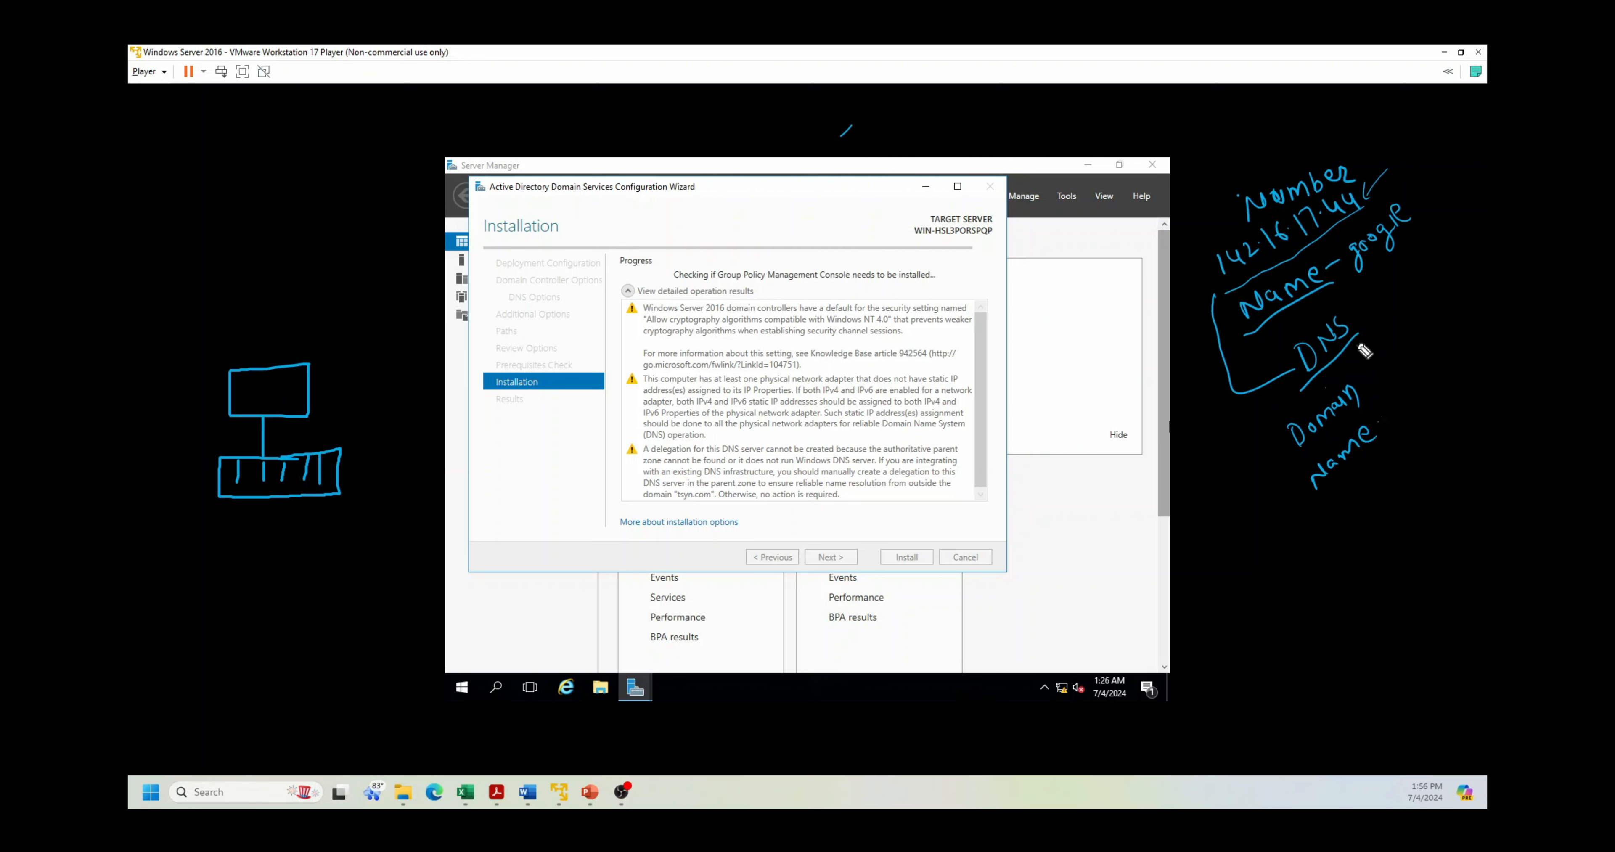
pyautogui.moveTo(1396, 191)
pyautogui.mouseDown()
pyautogui.moveTo(1341, 259)
pyautogui.moveTo(1414, 248)
pyautogui.moveTo(1395, 199)
pyautogui.moveTo(1415, 153)
pyautogui.moveTo(1367, 178)
pyautogui.moveTo(1380, 184)
pyautogui.mouseUp()
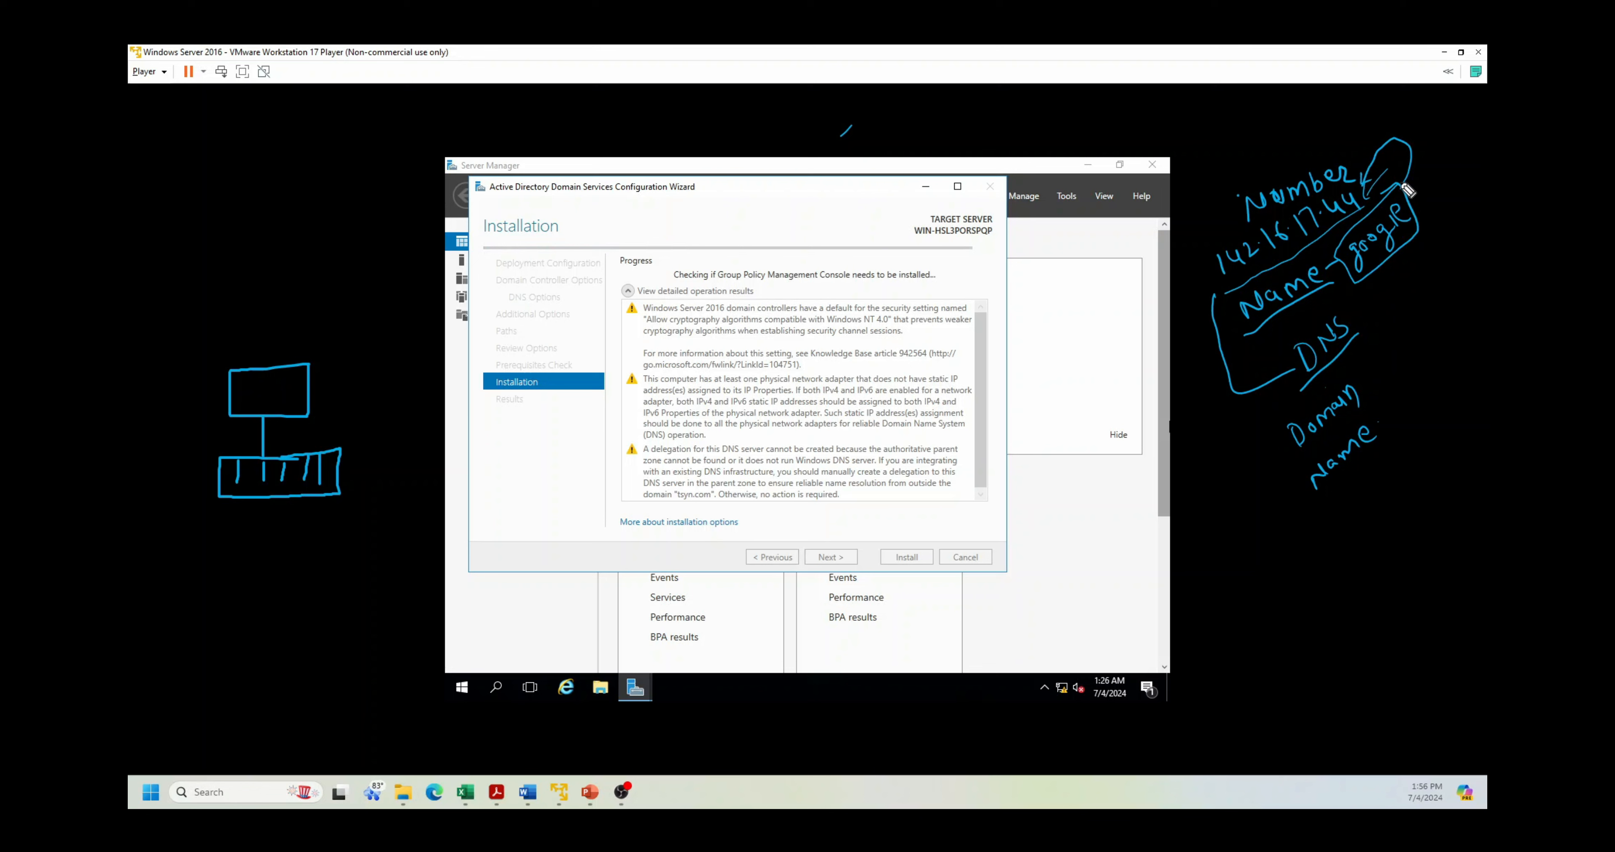
pyautogui.moveTo(1406, 152); pyautogui.dragTo(1370, 192)
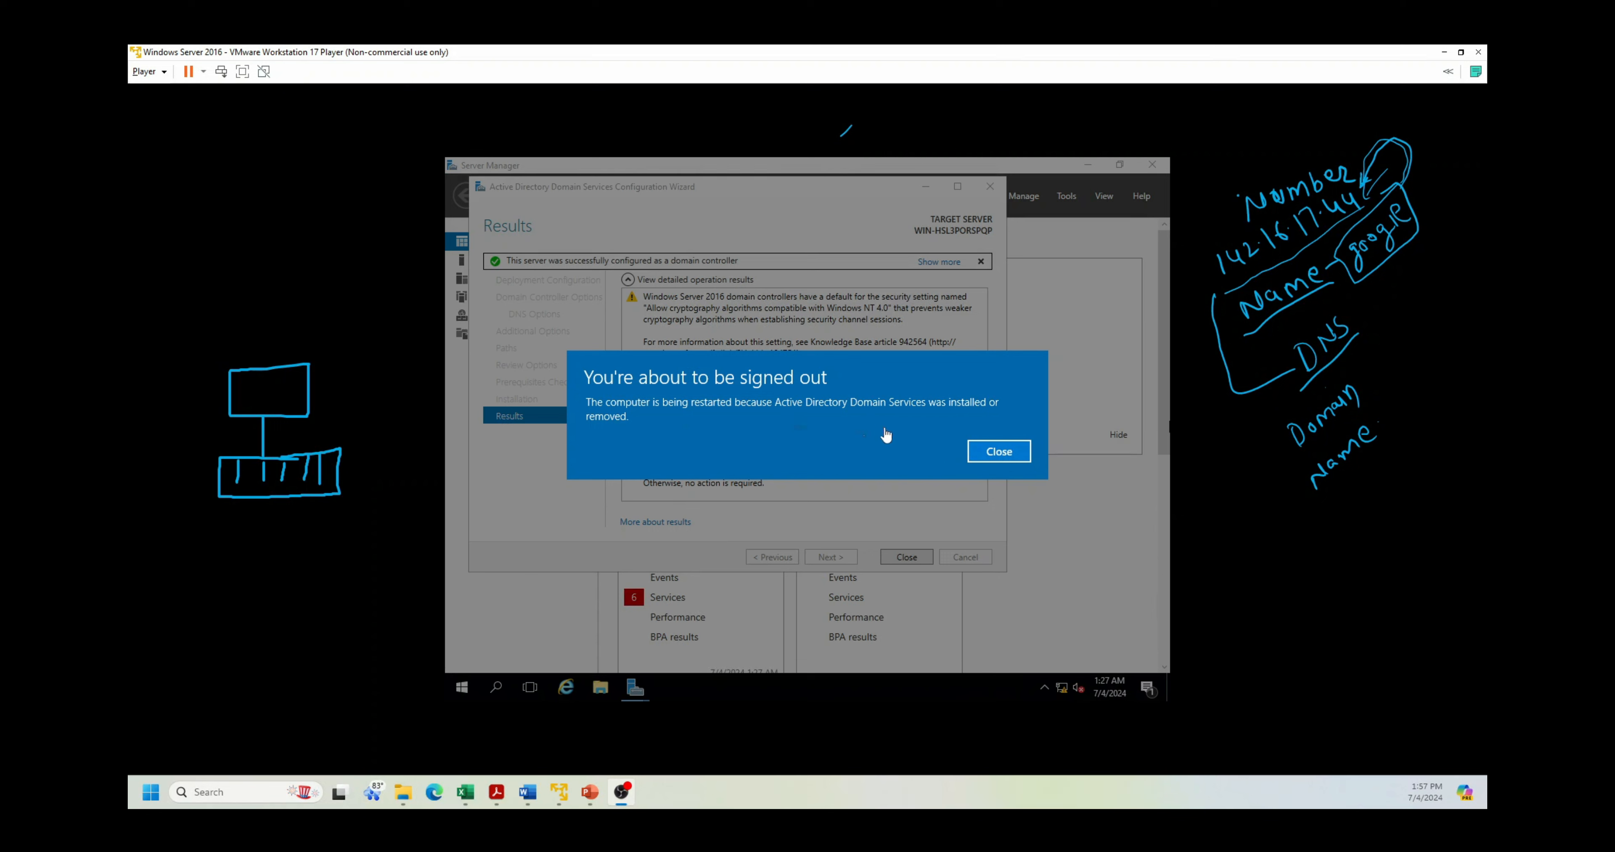
# Step: Close the sign-out notice so the server restarts
pyautogui.click(997, 450)
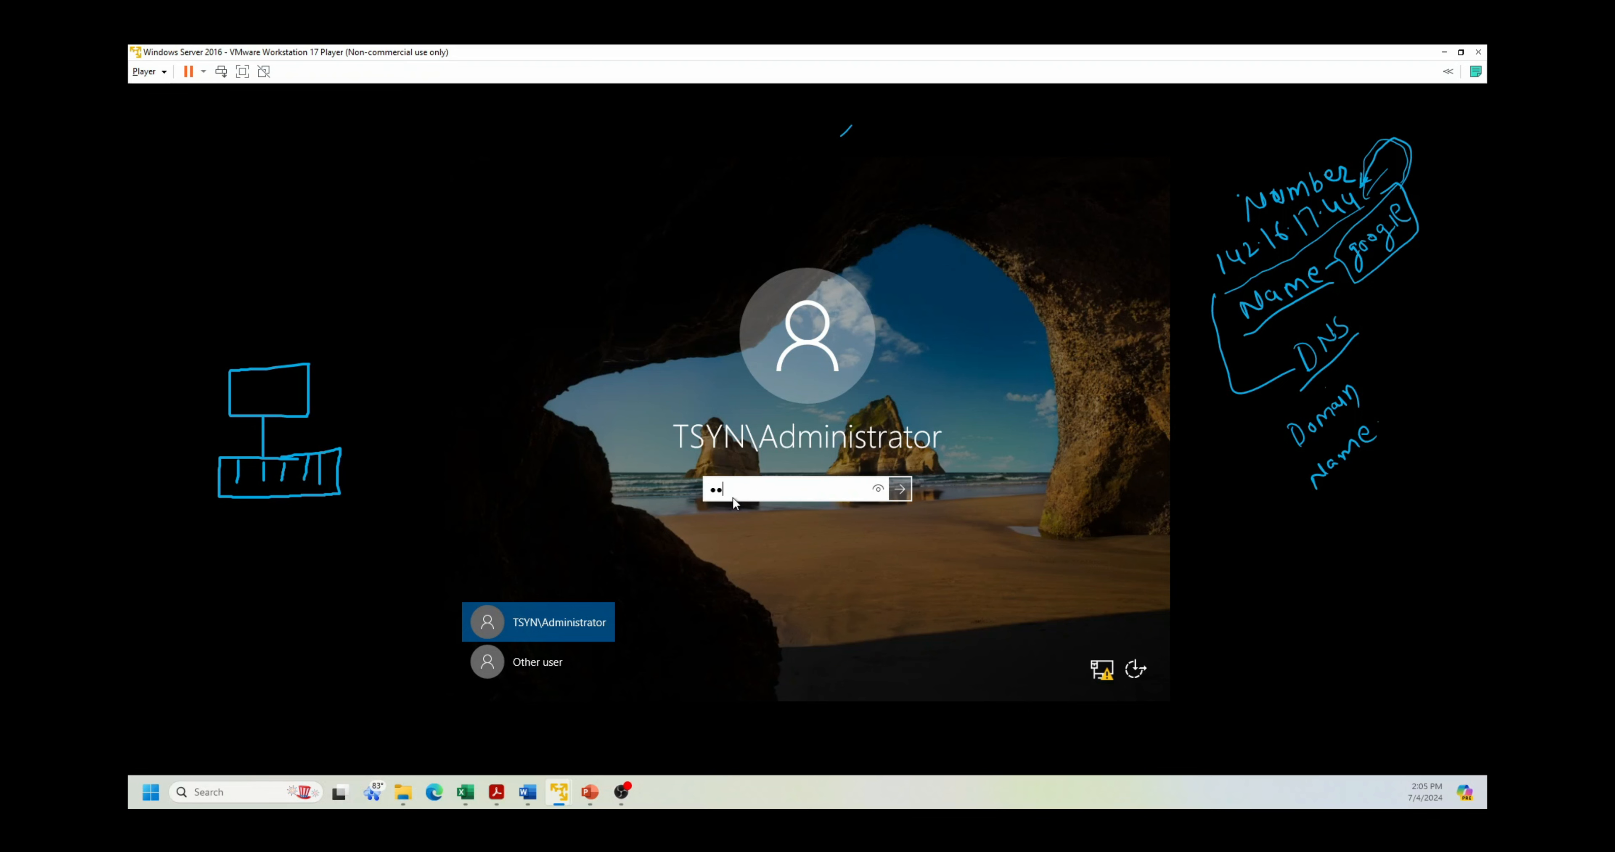
# Step: Sign in as TSYN\Administrator and minimize Server Manager to reveal the desktop
pyautogui.press('Return')
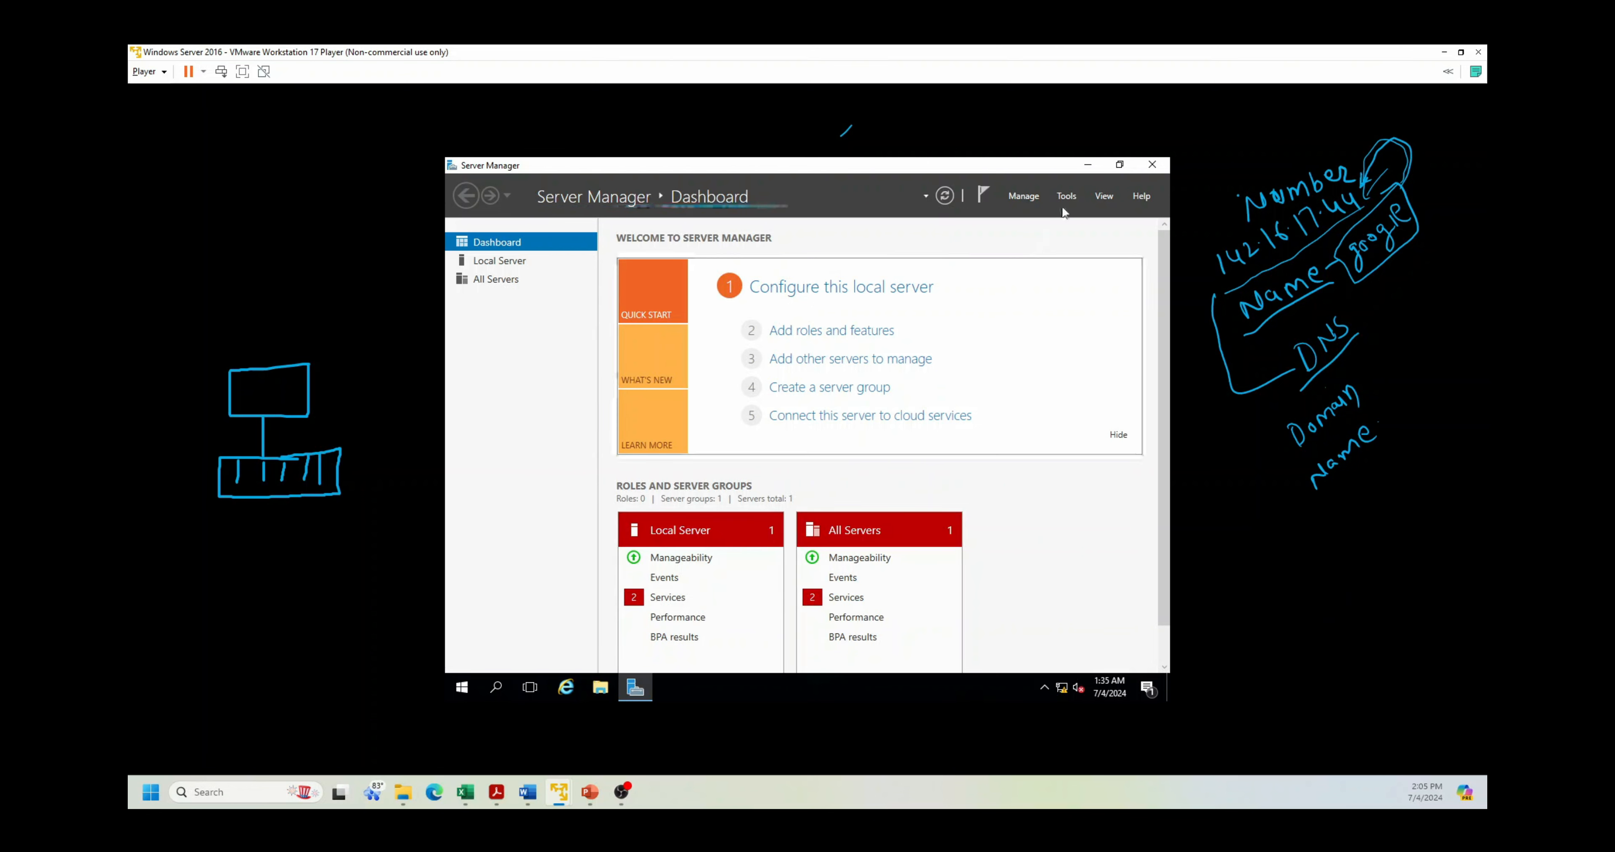
pyautogui.click(1087, 164)
# Step: Switch to the Windows 10 x64 VM and open Command Prompt by searching cmd
pyautogui.moveTo(558, 791)
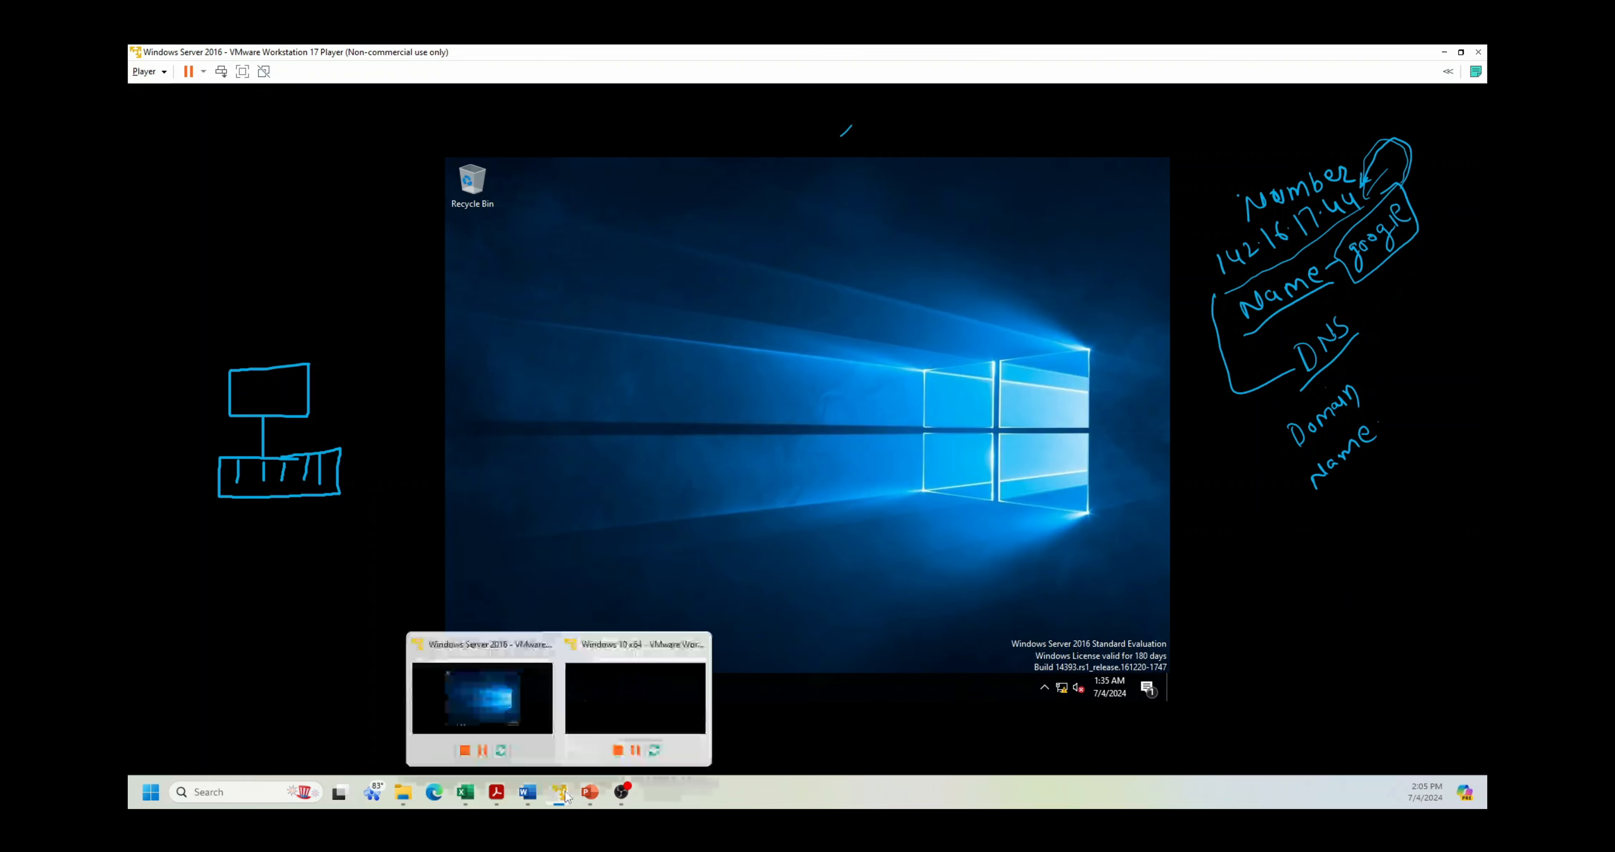
pyautogui.click(707, 662)
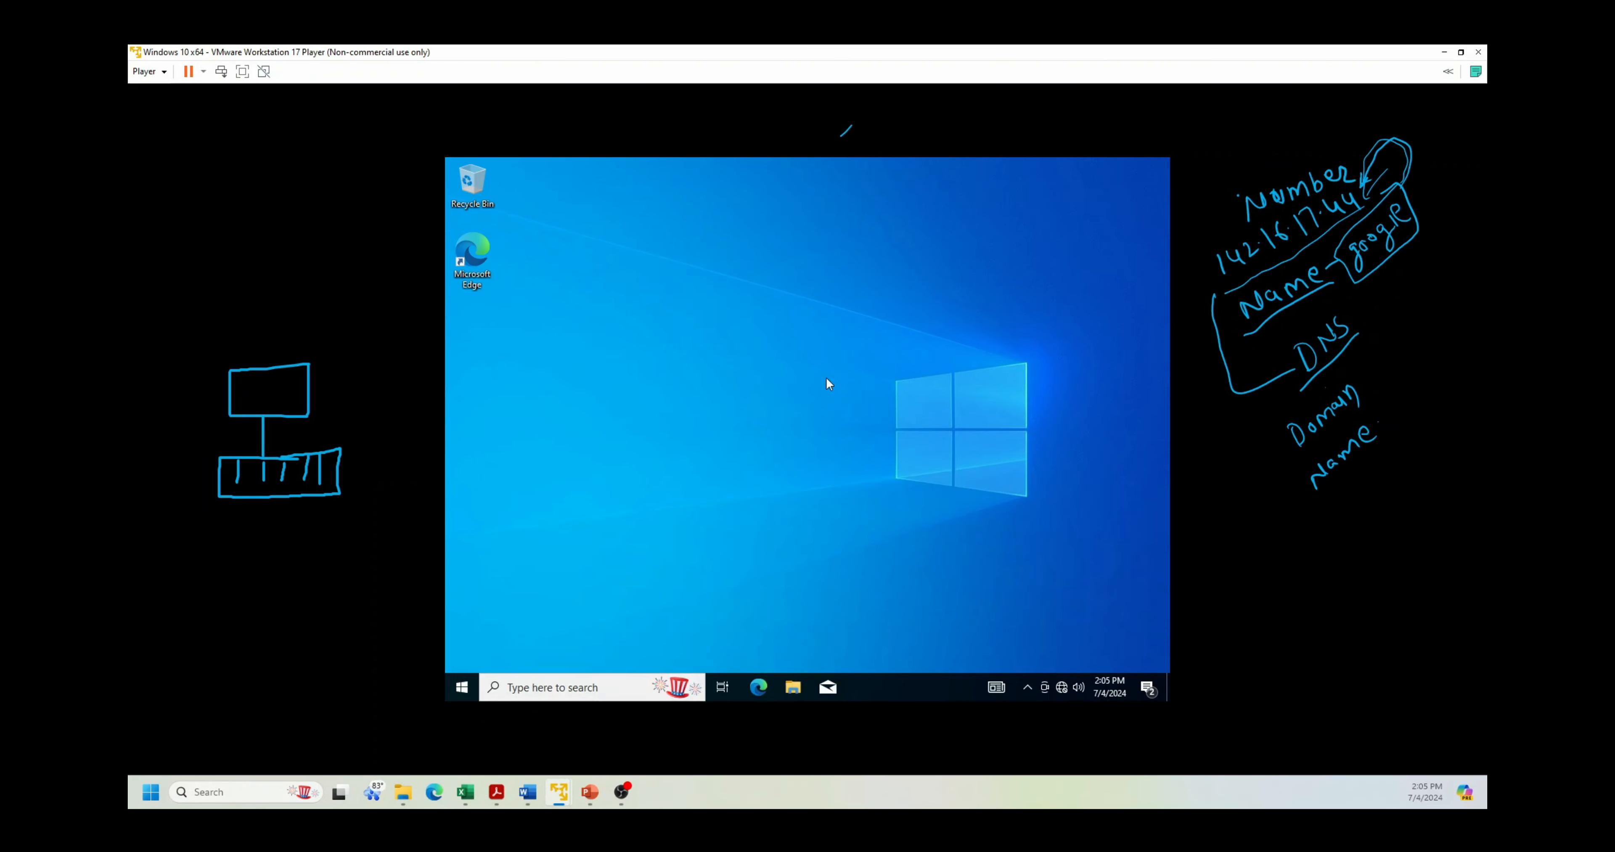
pyautogui.click(571, 688)
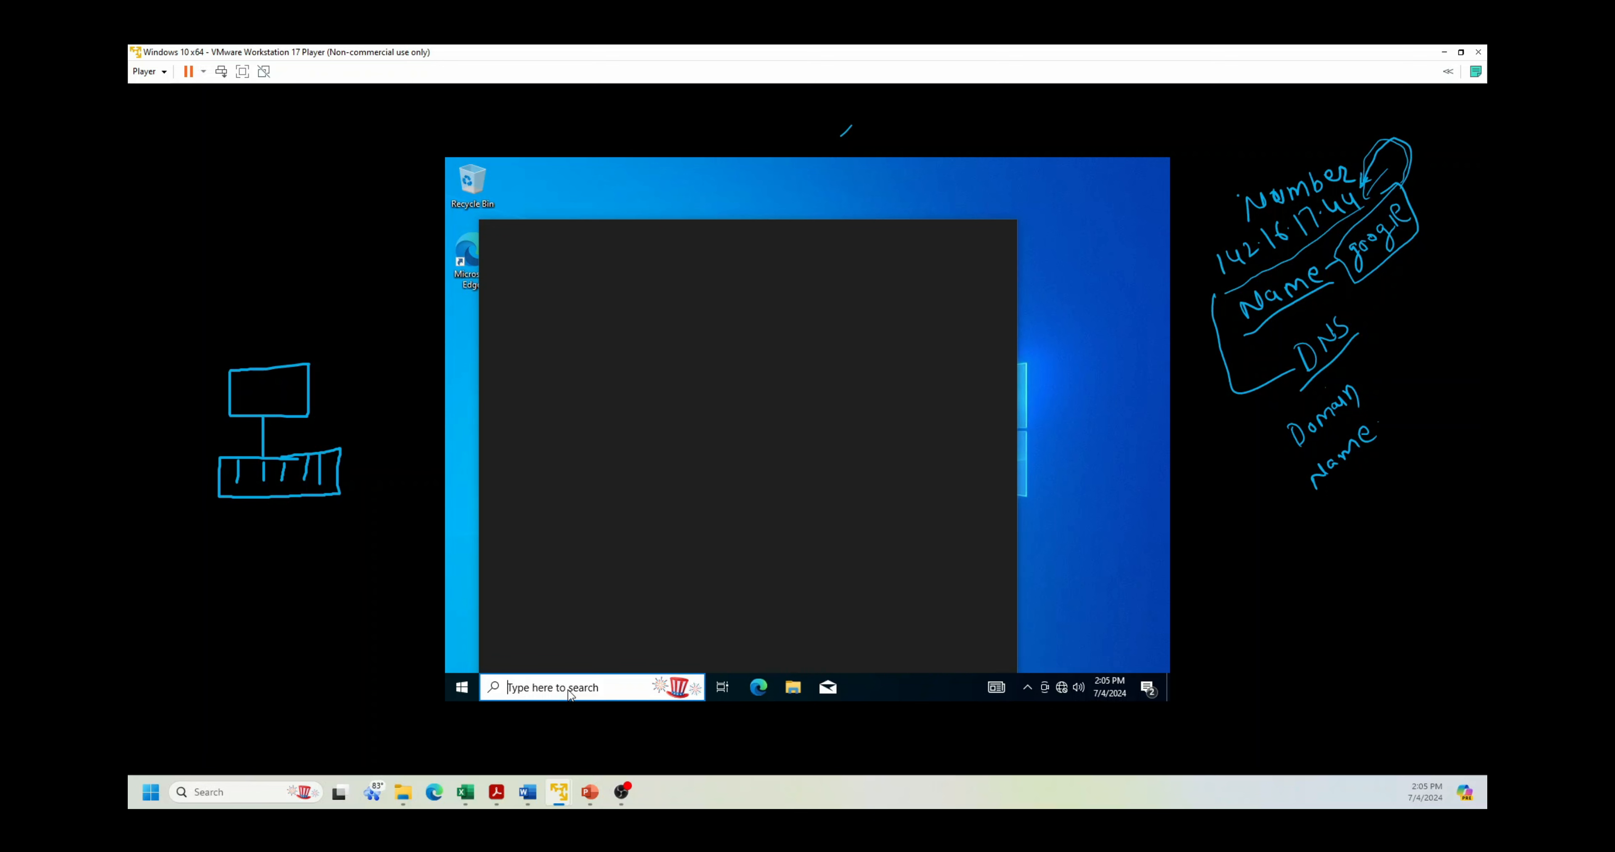
pyautogui.write('cmd')
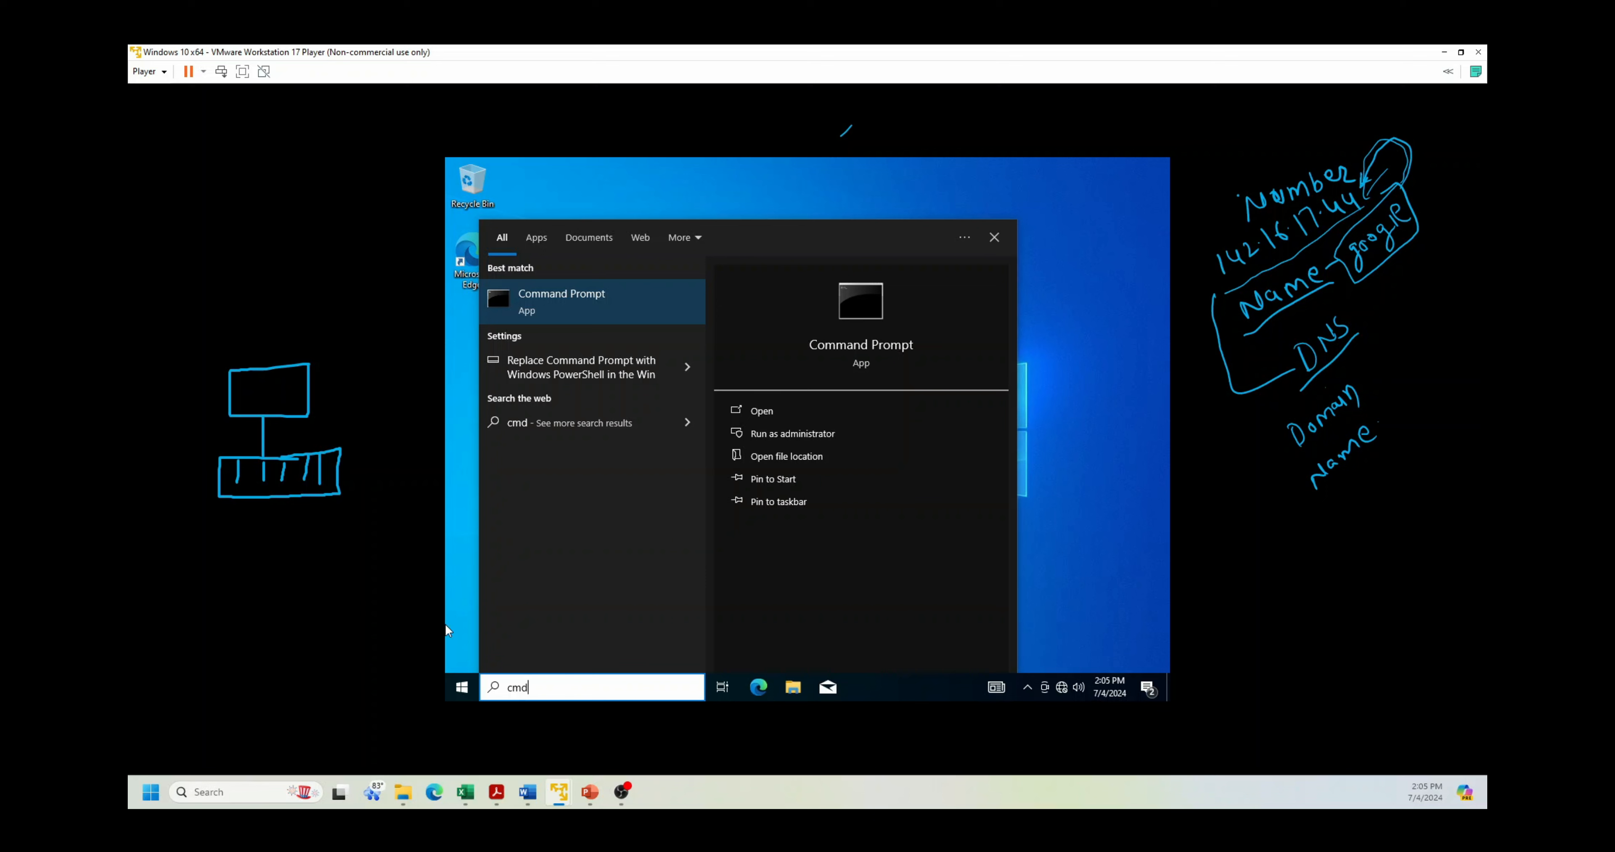
pyautogui.click(572, 292)
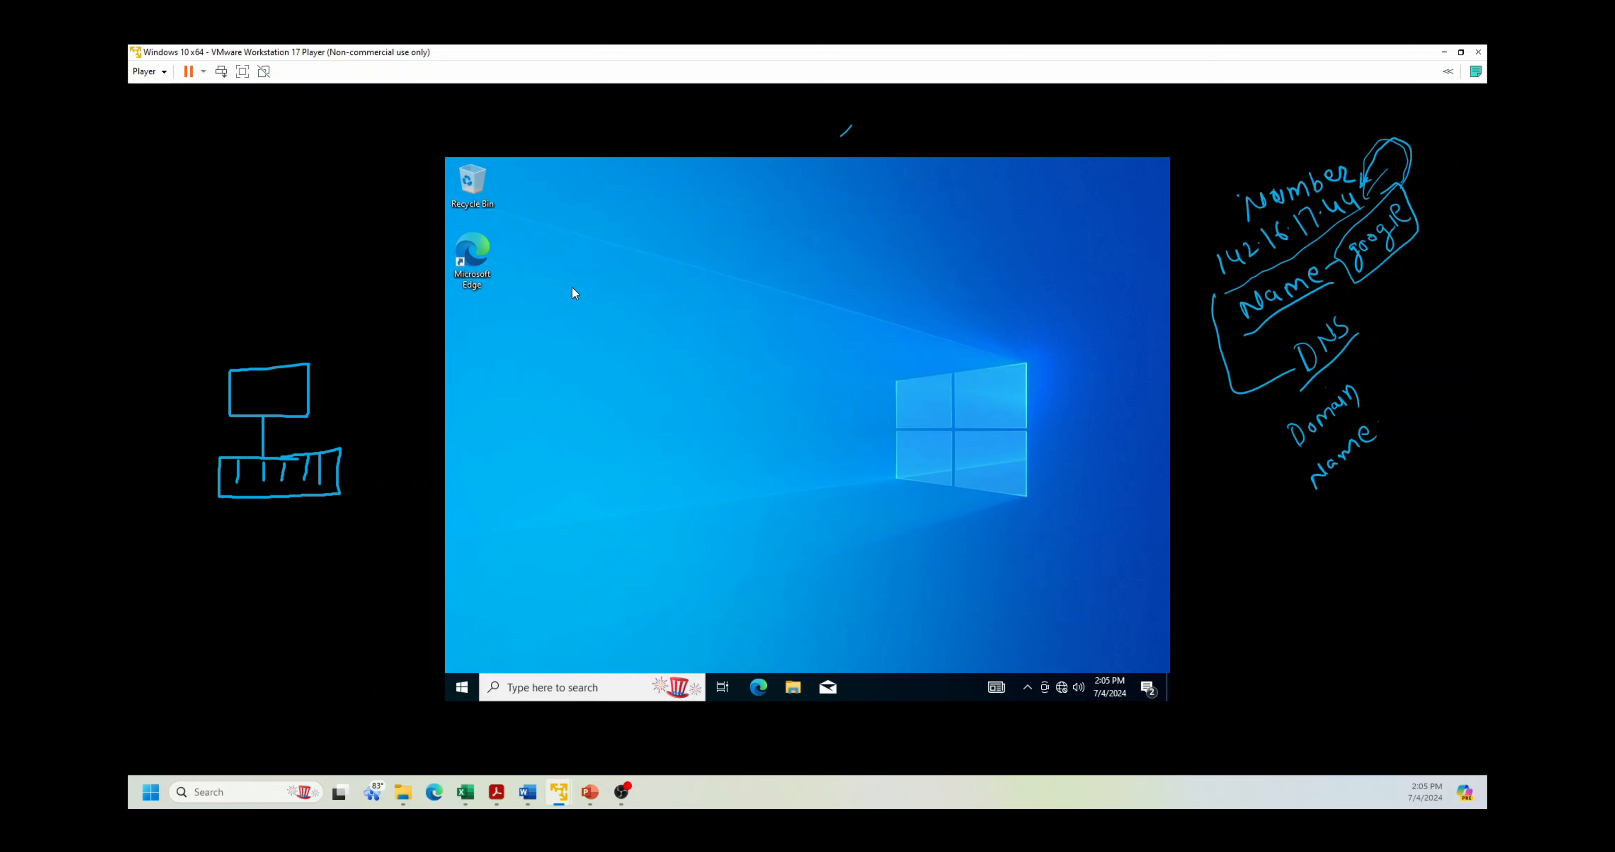
# Step: Ping tsyn.com, which fails to find the host, then open Network Connections with ncpa.cpl
pyautogui.write('ping tsyn.com')
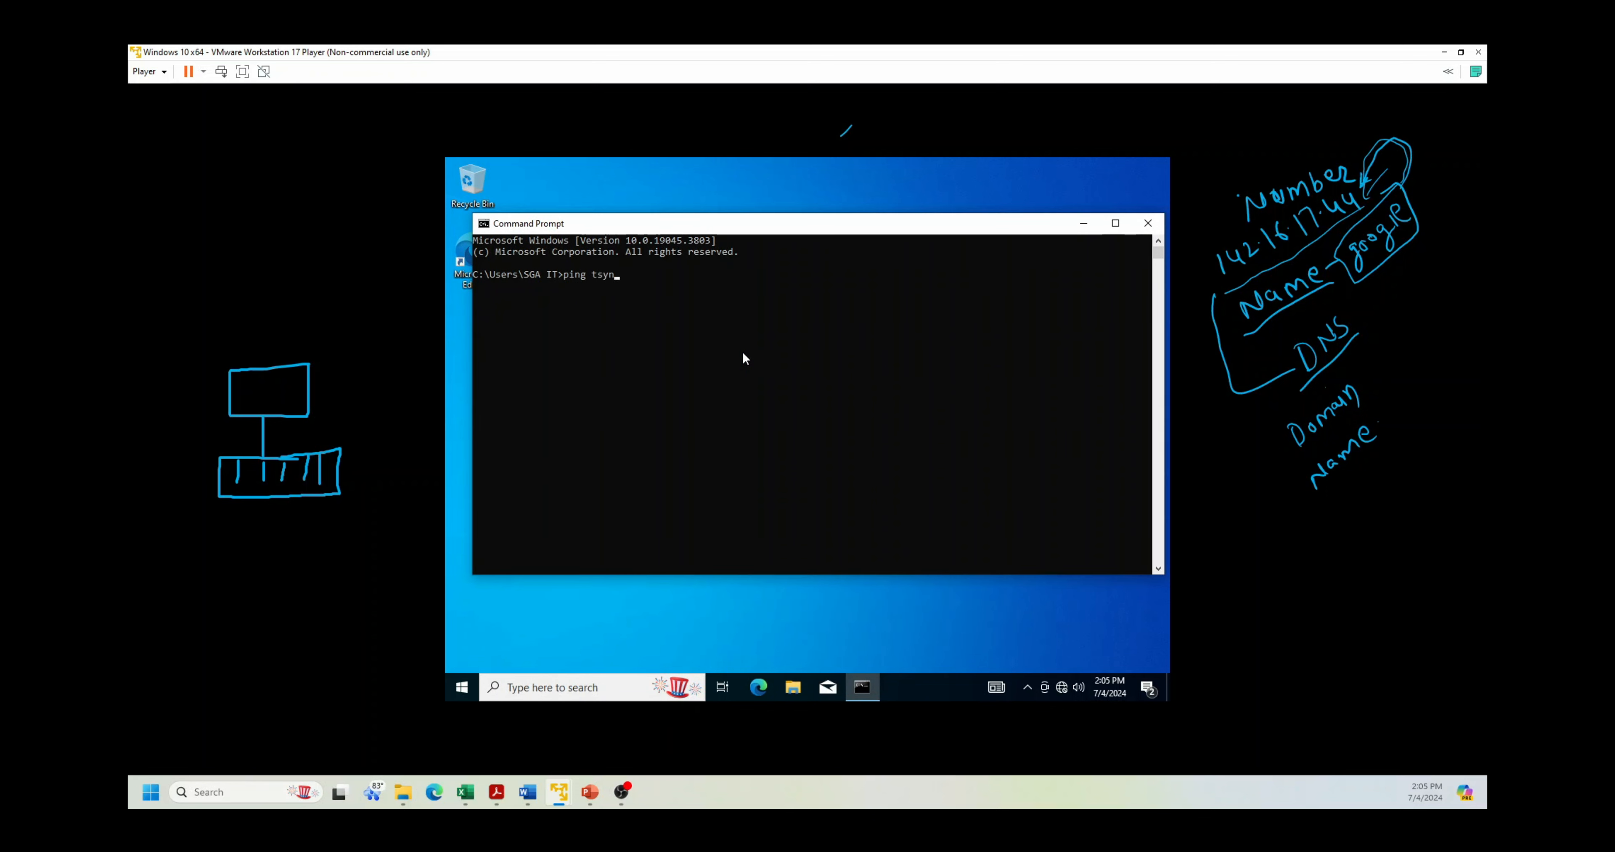
pyautogui.press('Return')
pyautogui.write('ncpa.cpl')
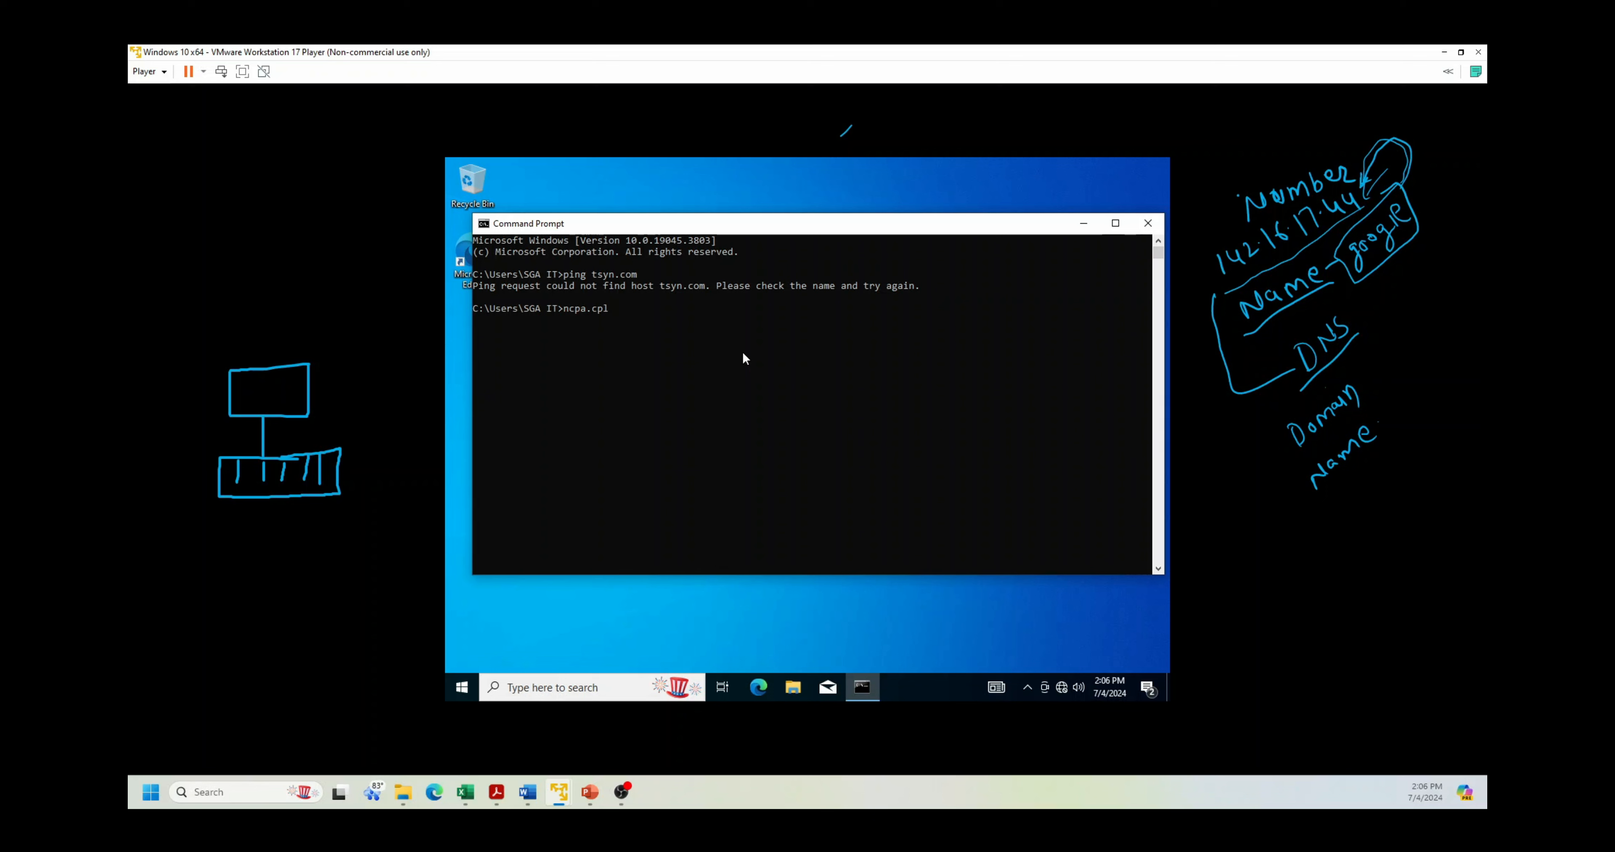
pyautogui.press('Return')
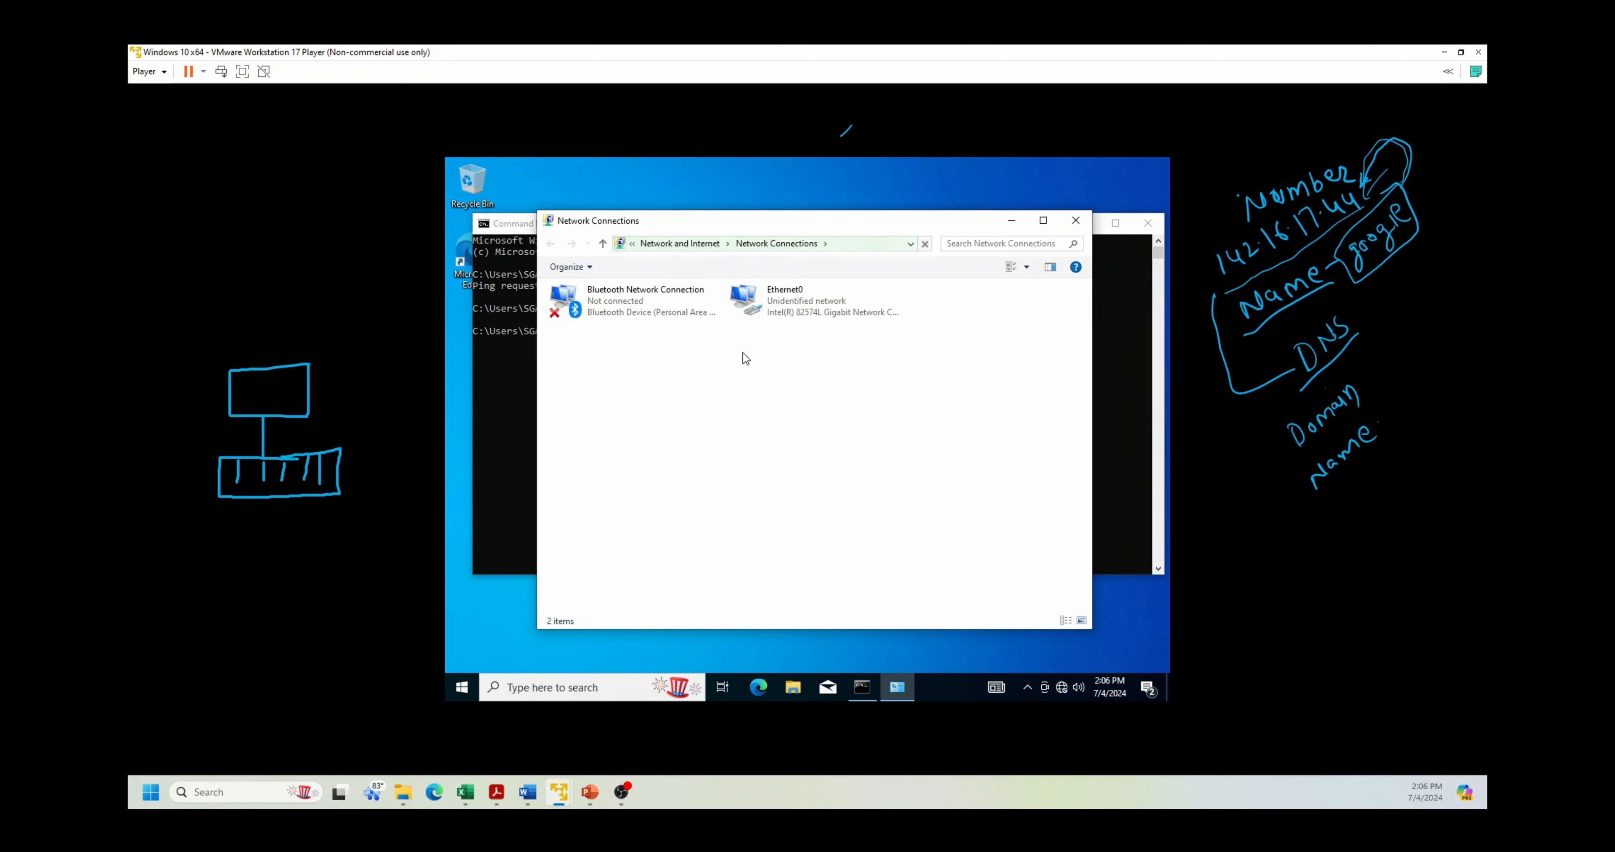
# Step: Open the Internet Protocol Version 4 (TCP/IPv4) settings of the Ethernet0 adapter
pyautogui.click(823, 309)
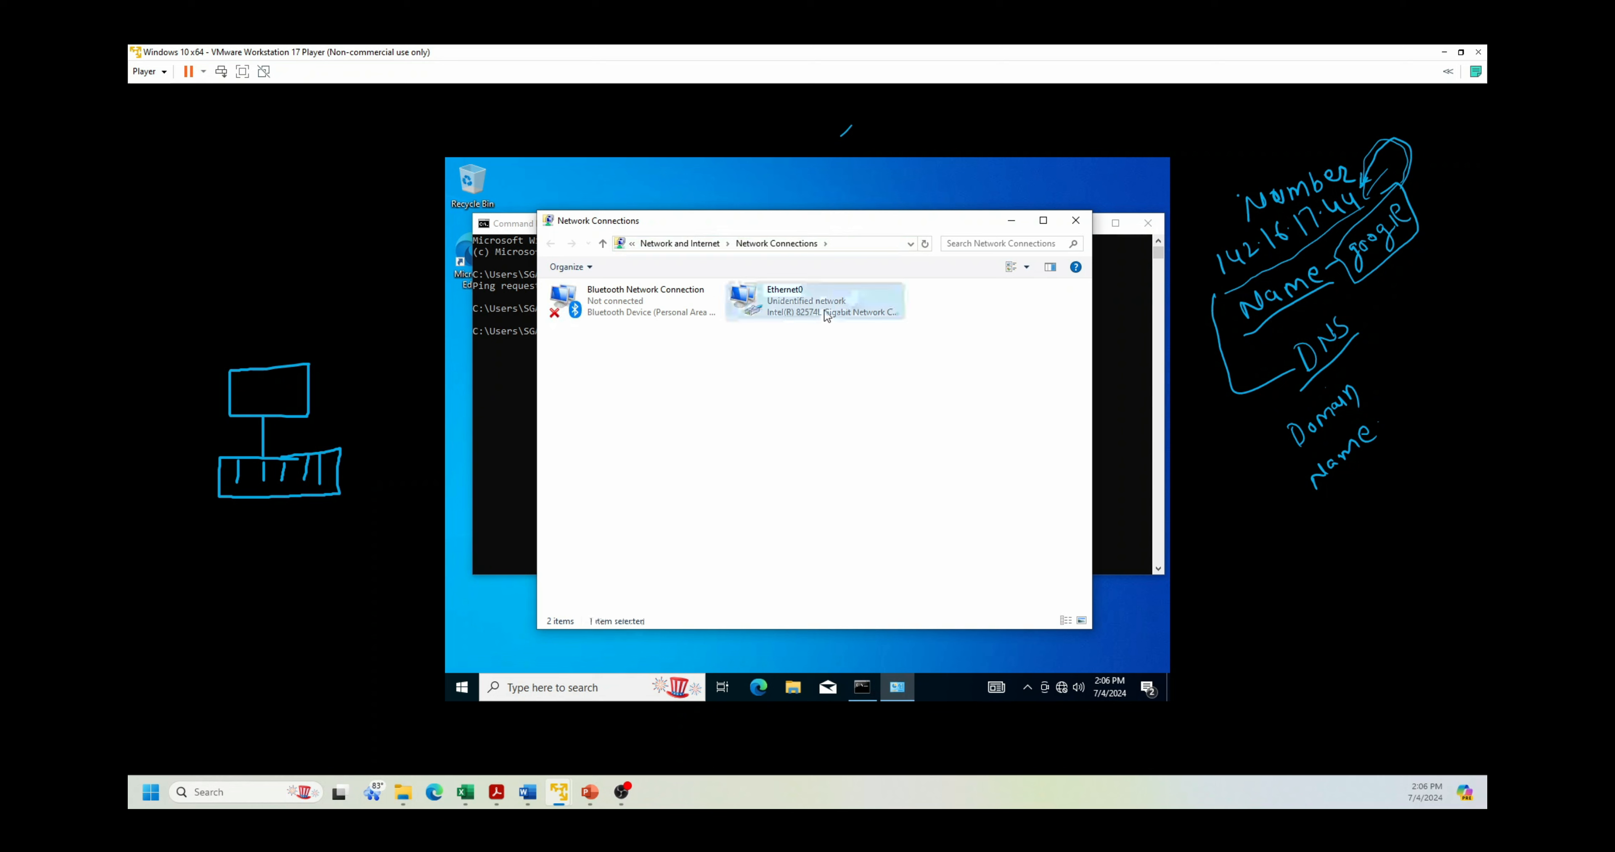
pyautogui.rightClick(824, 308)
pyautogui.click(873, 445)
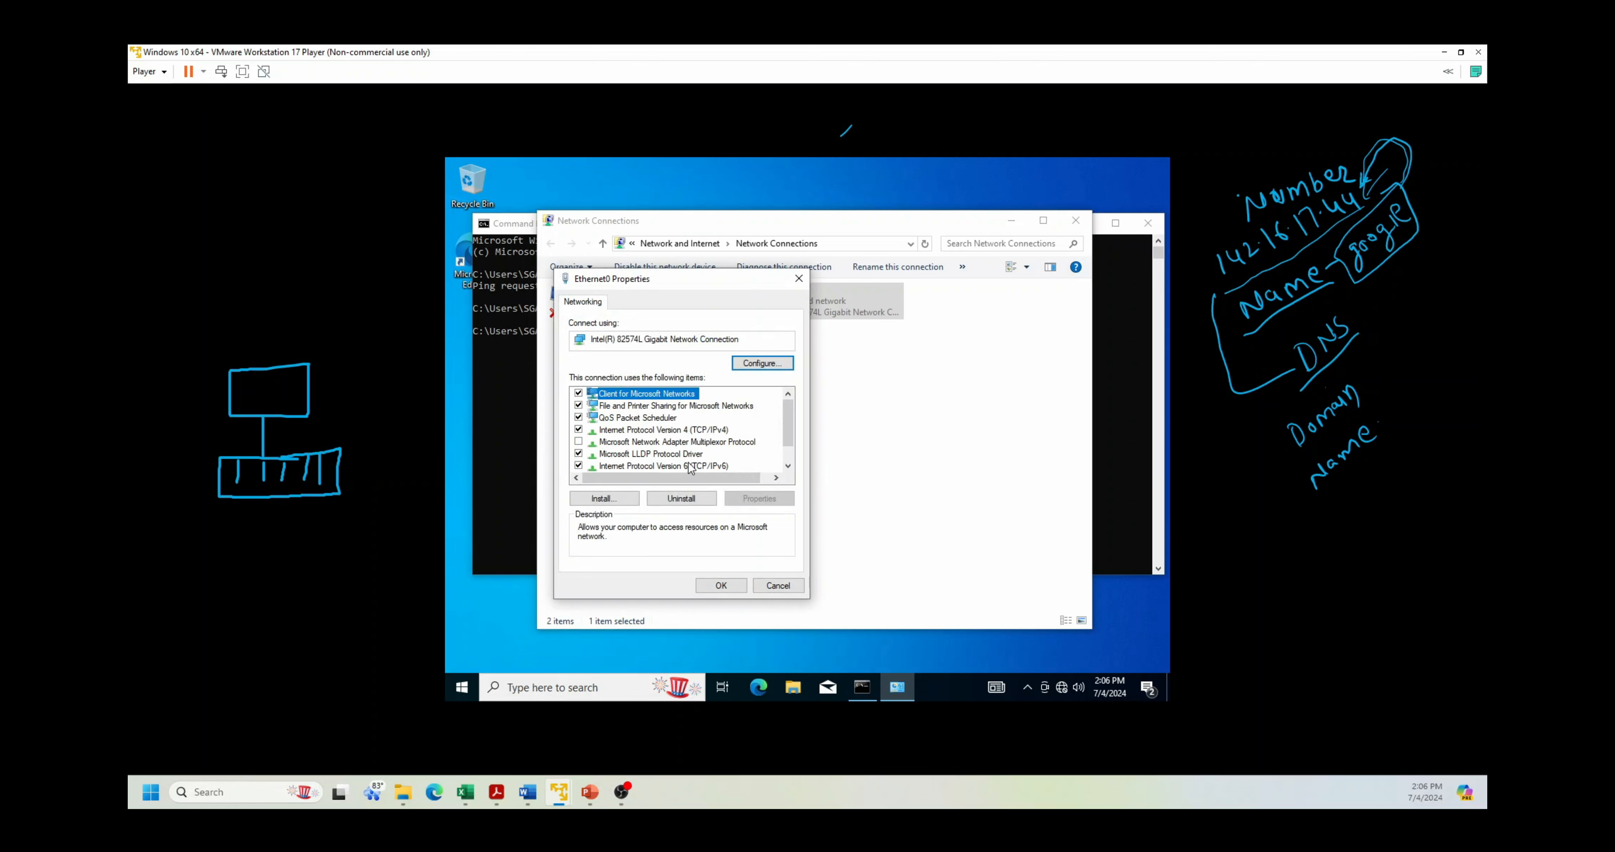
pyautogui.click(713, 431)
pyautogui.doubleClick(713, 431)
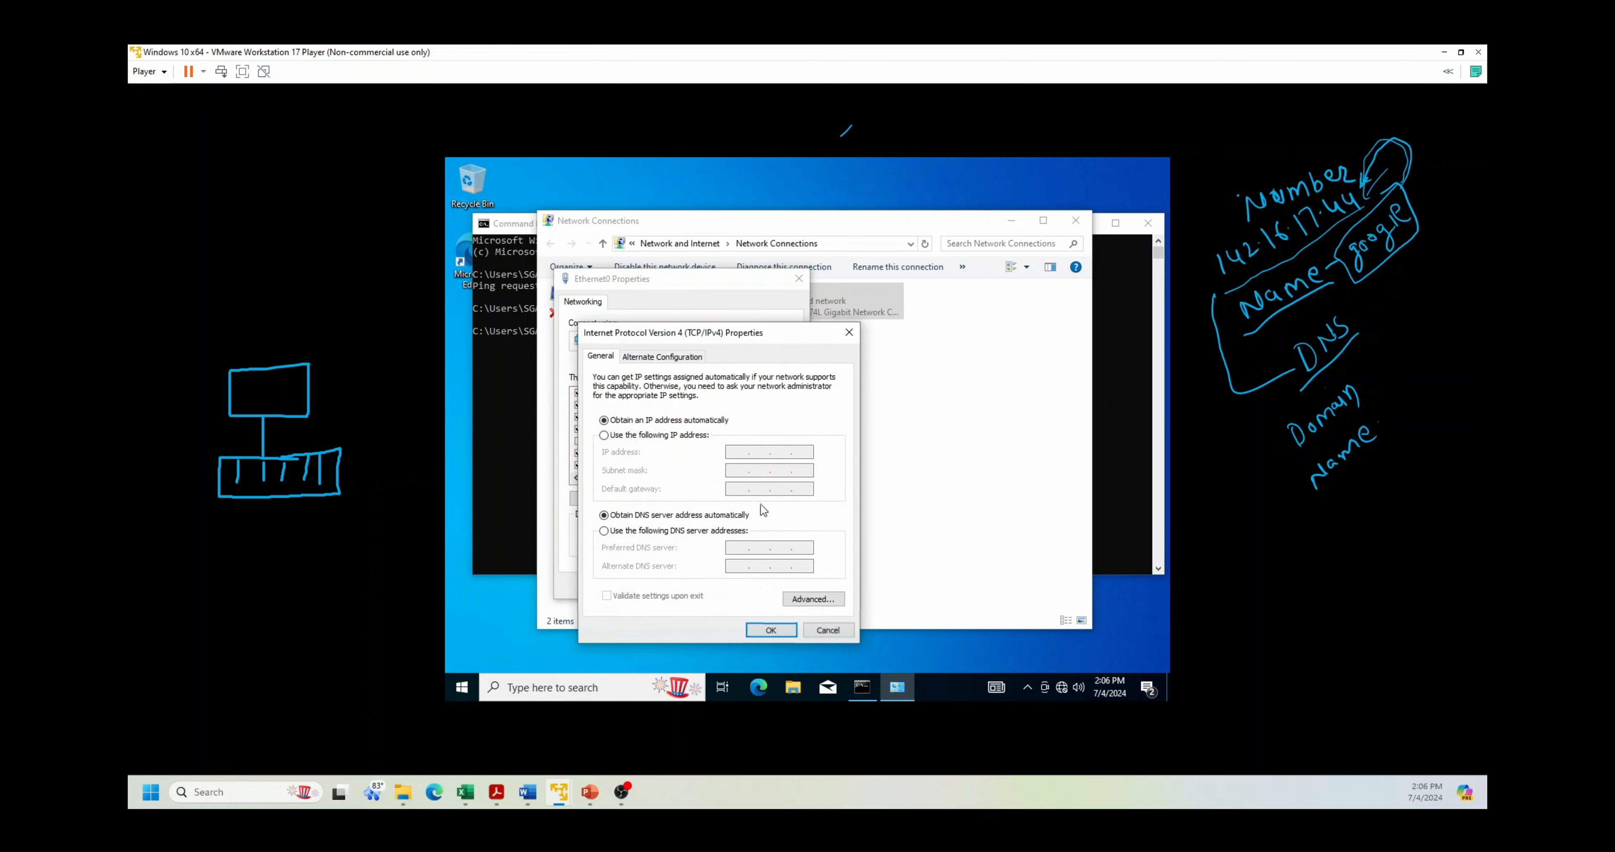
# Step: Run ipconfig to check address 192.168.32.128, then ping the server at 192.168.32.129
pyautogui.click(513, 451)
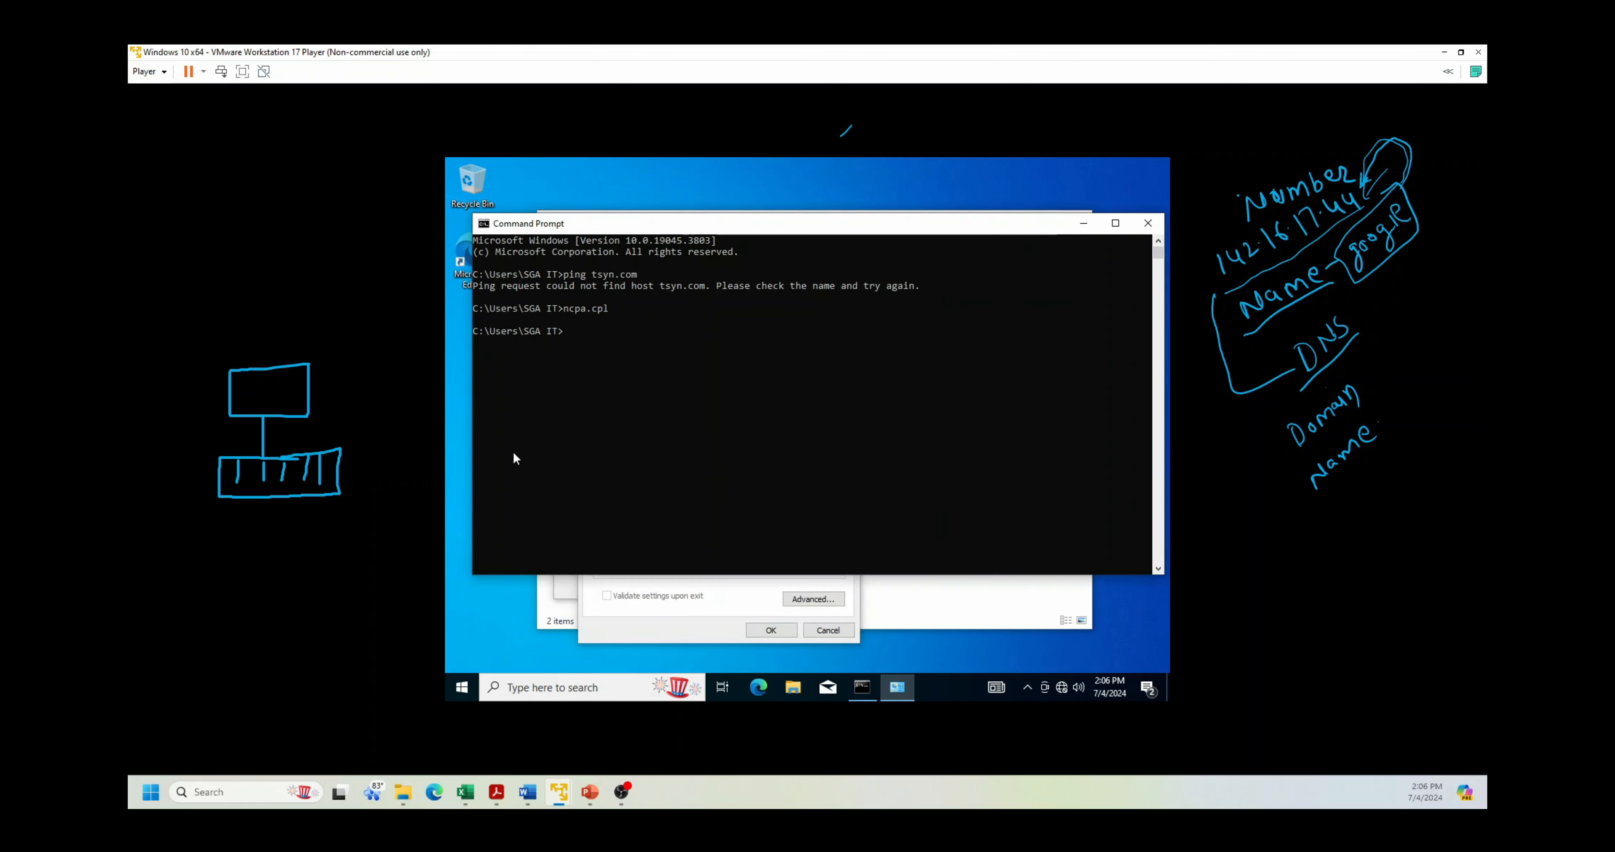
pyautogui.click(708, 423)
pyautogui.write('ip')
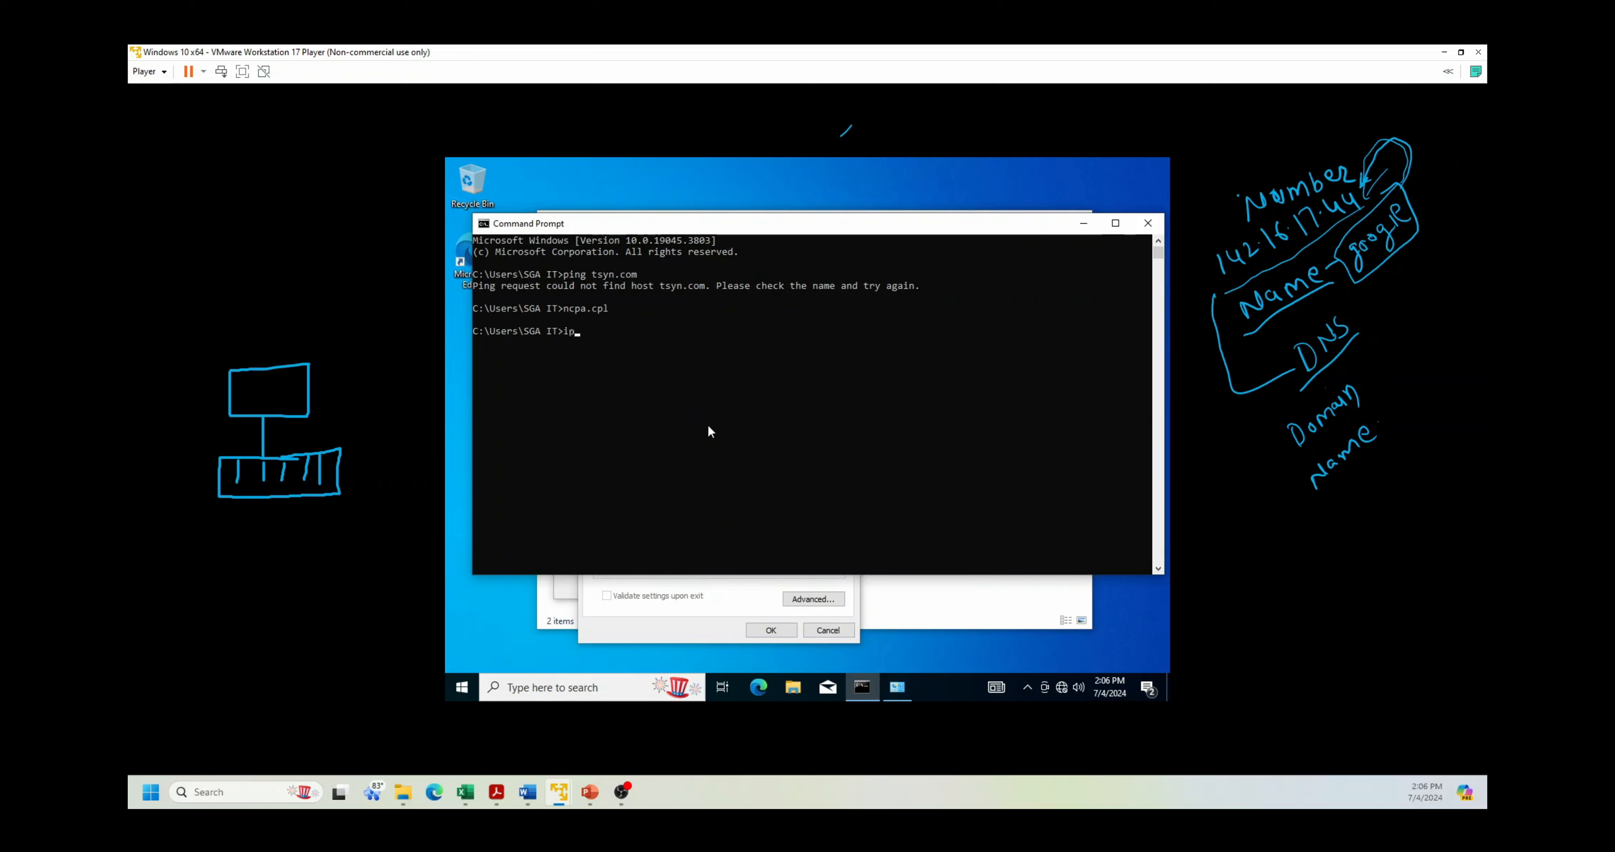
pyautogui.write('conmfi+')
pyautogui.press('BackSpace')
pyautogui.press('BackSpace')
pyautogui.press('BackSpace')
pyautogui.press('BackSpace')
pyautogui.write('fo')
pyautogui.press('BackSpace')
pyautogui.write('ig')
pyautogui.press('Return')
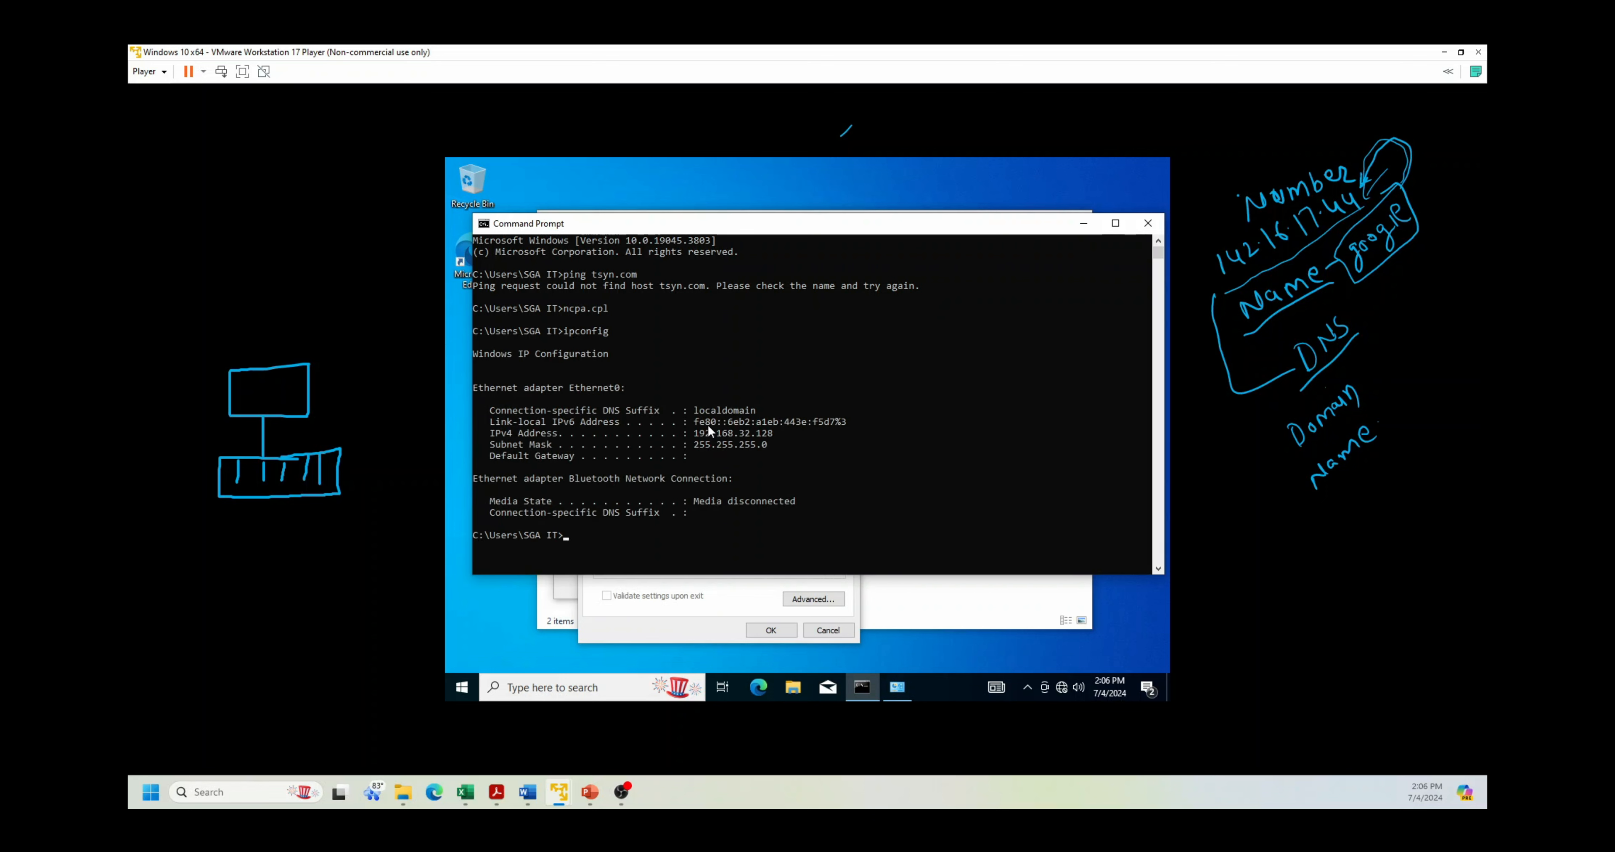
pyautogui.write('ping 192.168.32.129')
pyautogui.press('Return')
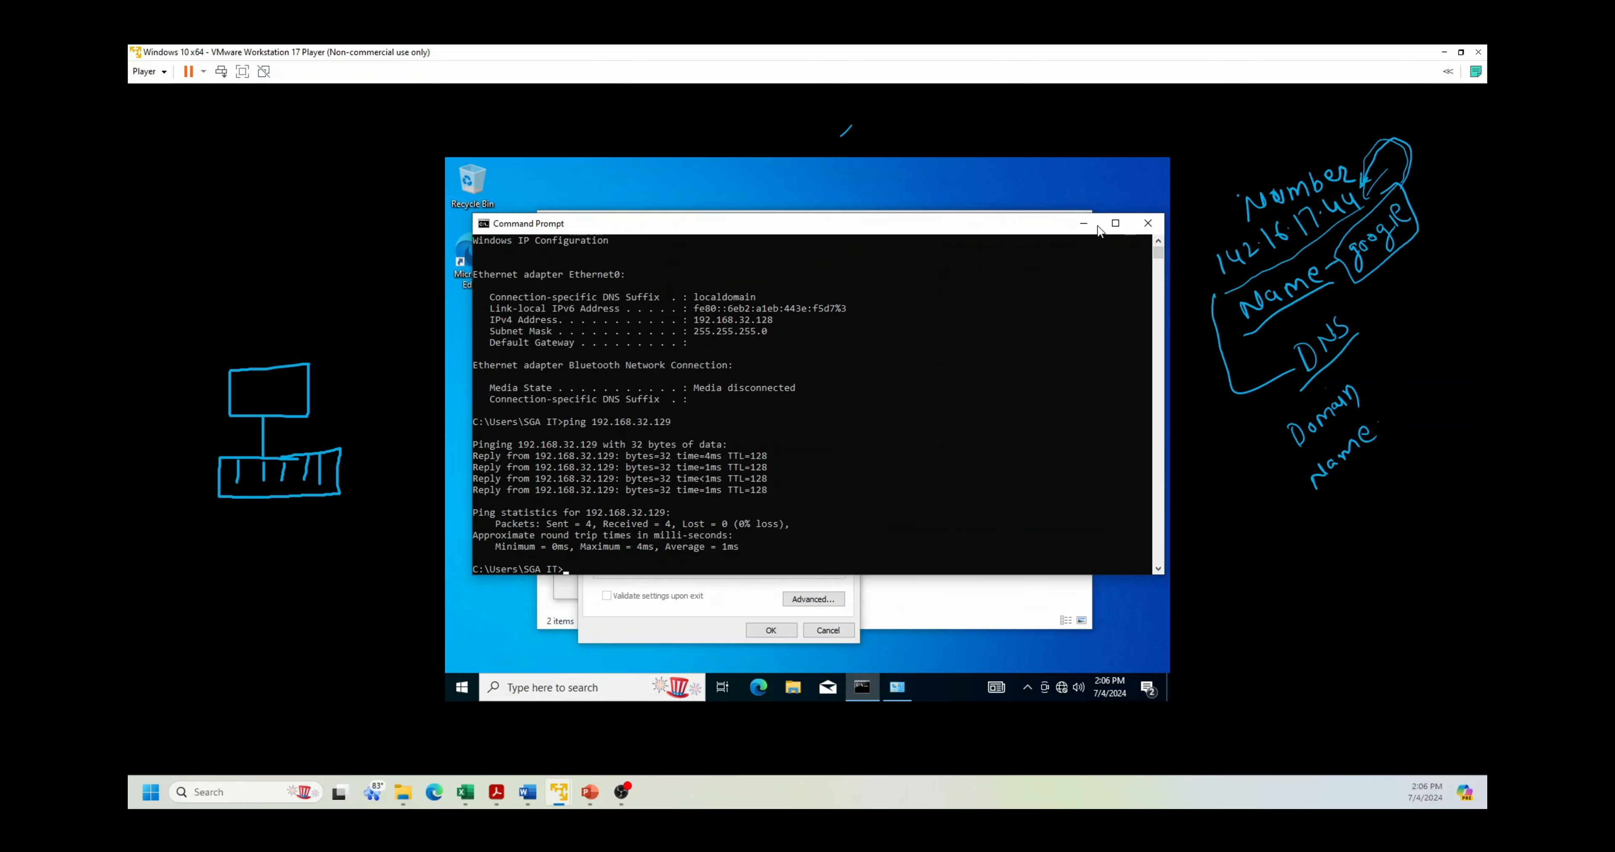
# Step: Set Ethernet0's preferred DNS server to 192.168.32.129 and save the adapter settings
pyautogui.click(1083, 223)
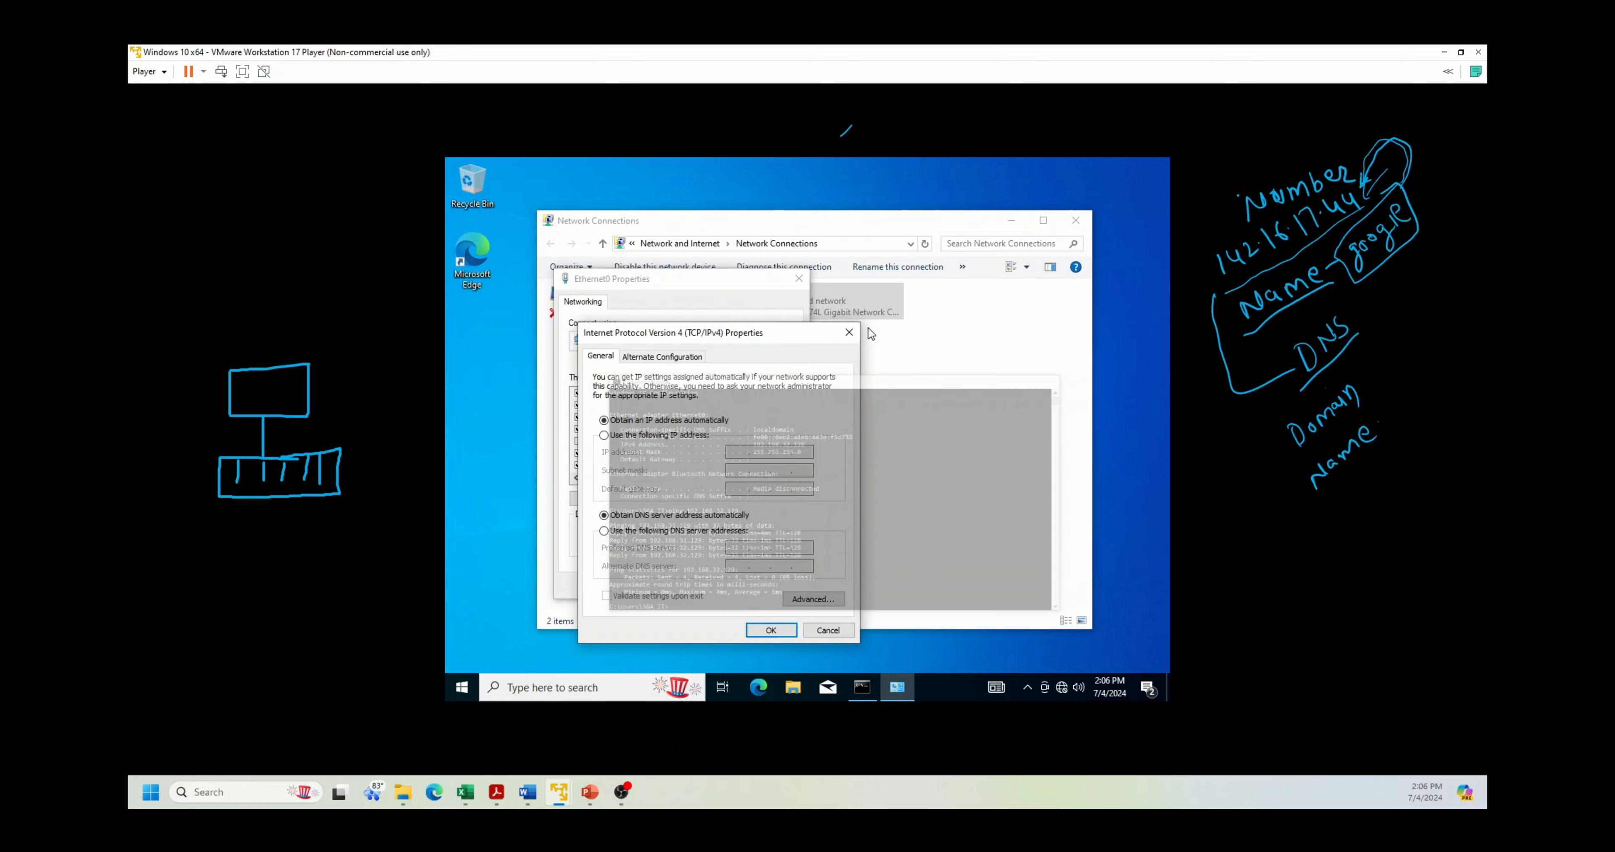
pyautogui.click(666, 531)
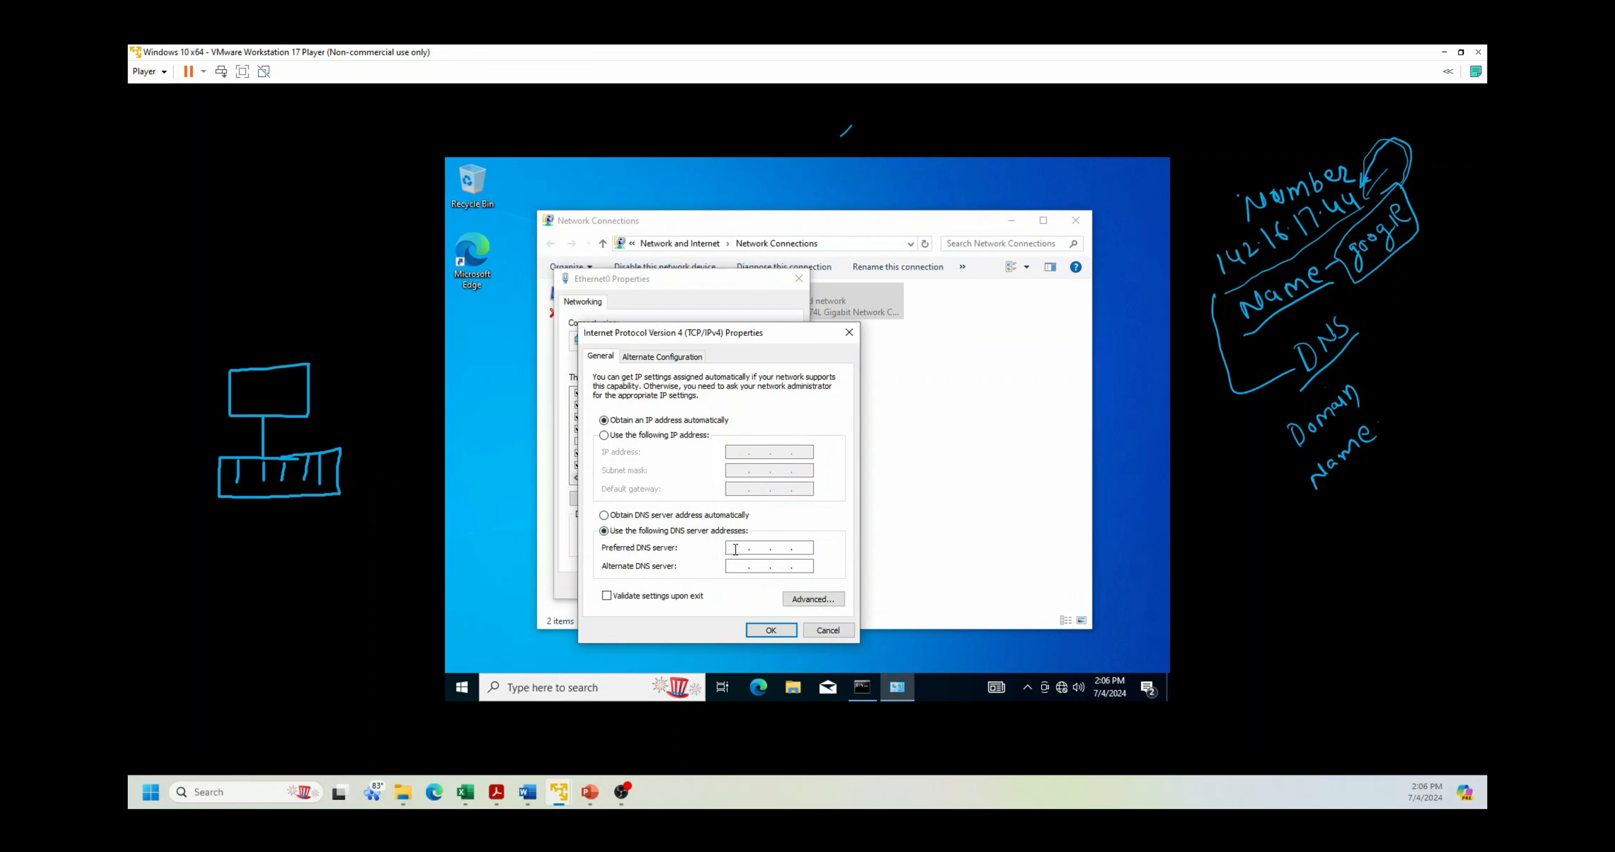
pyautogui.write('192 . 168')
pyautogui.write('32 . 129')
pyautogui.click(769, 630)
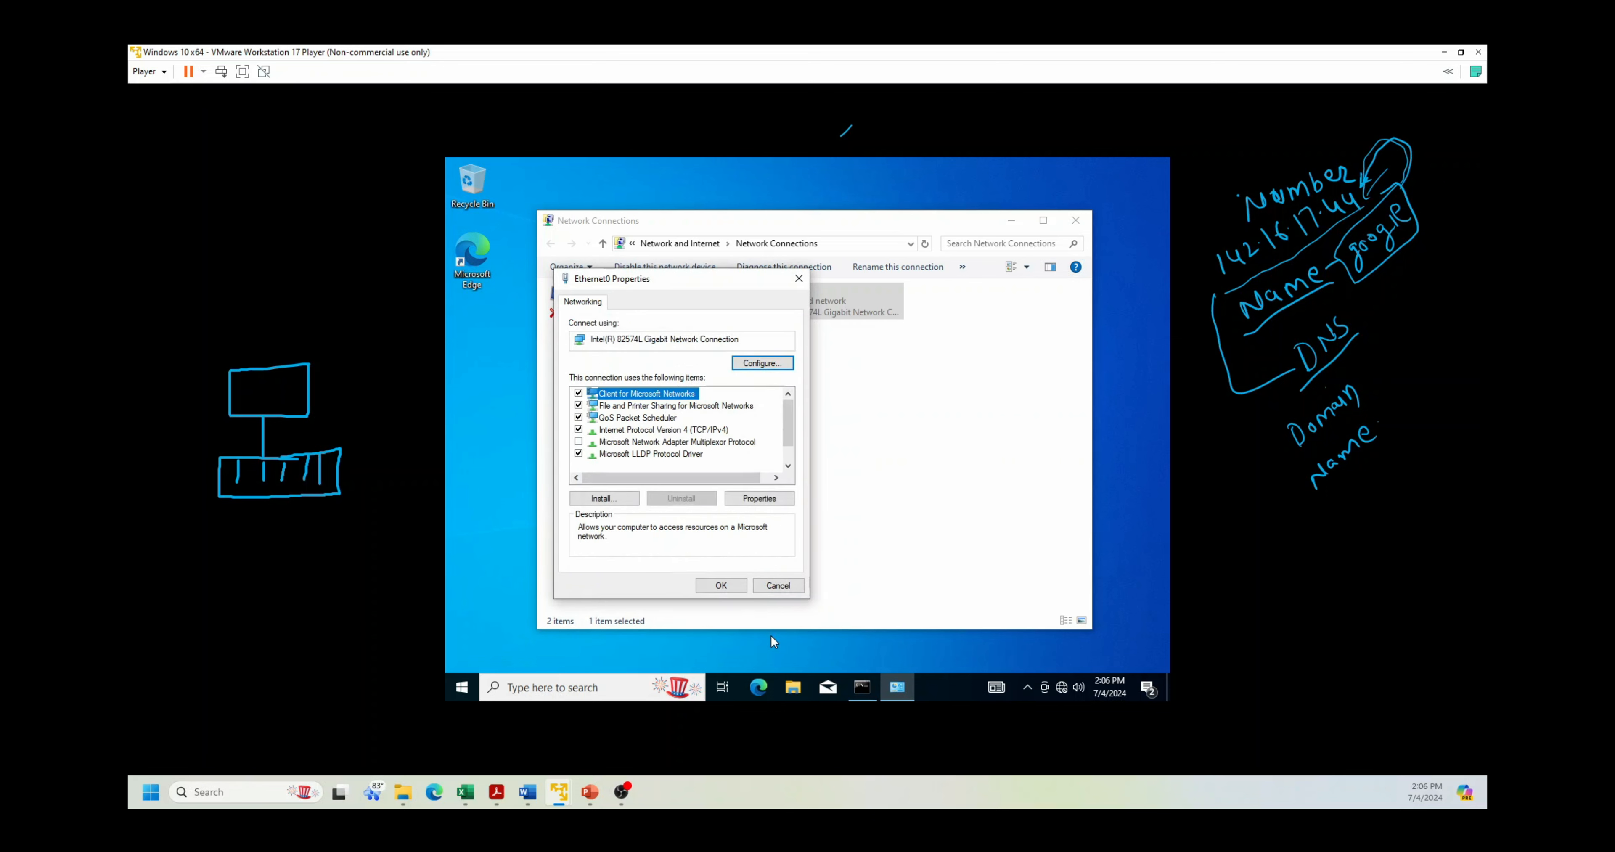
pyautogui.click(722, 586)
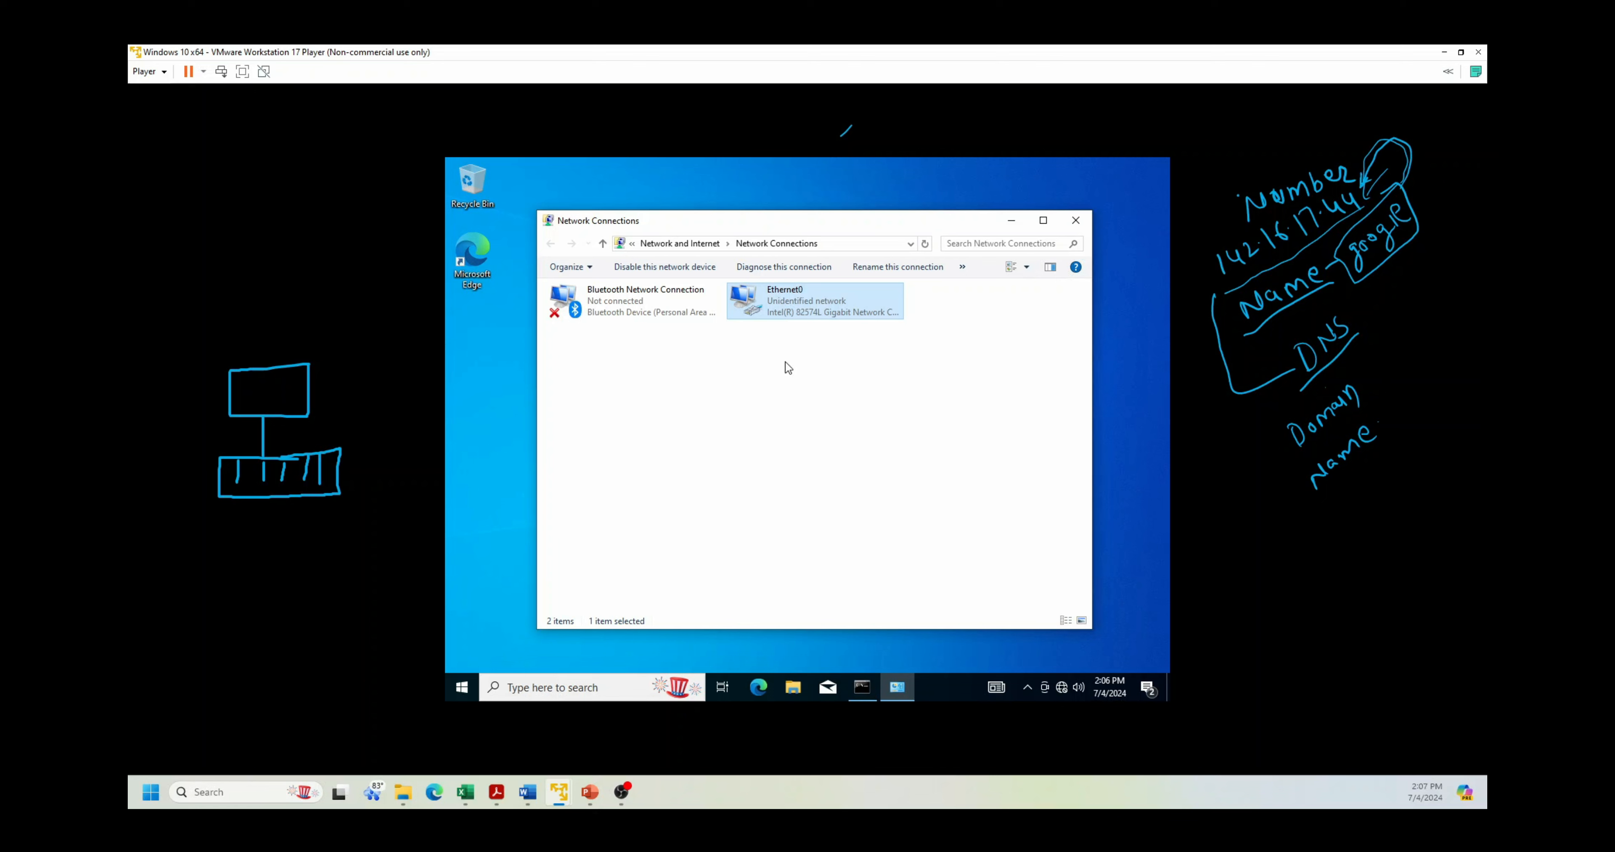
# Step: Ping tsyn.com again to confirm it now resolves and replies
pyautogui.click(861, 686)
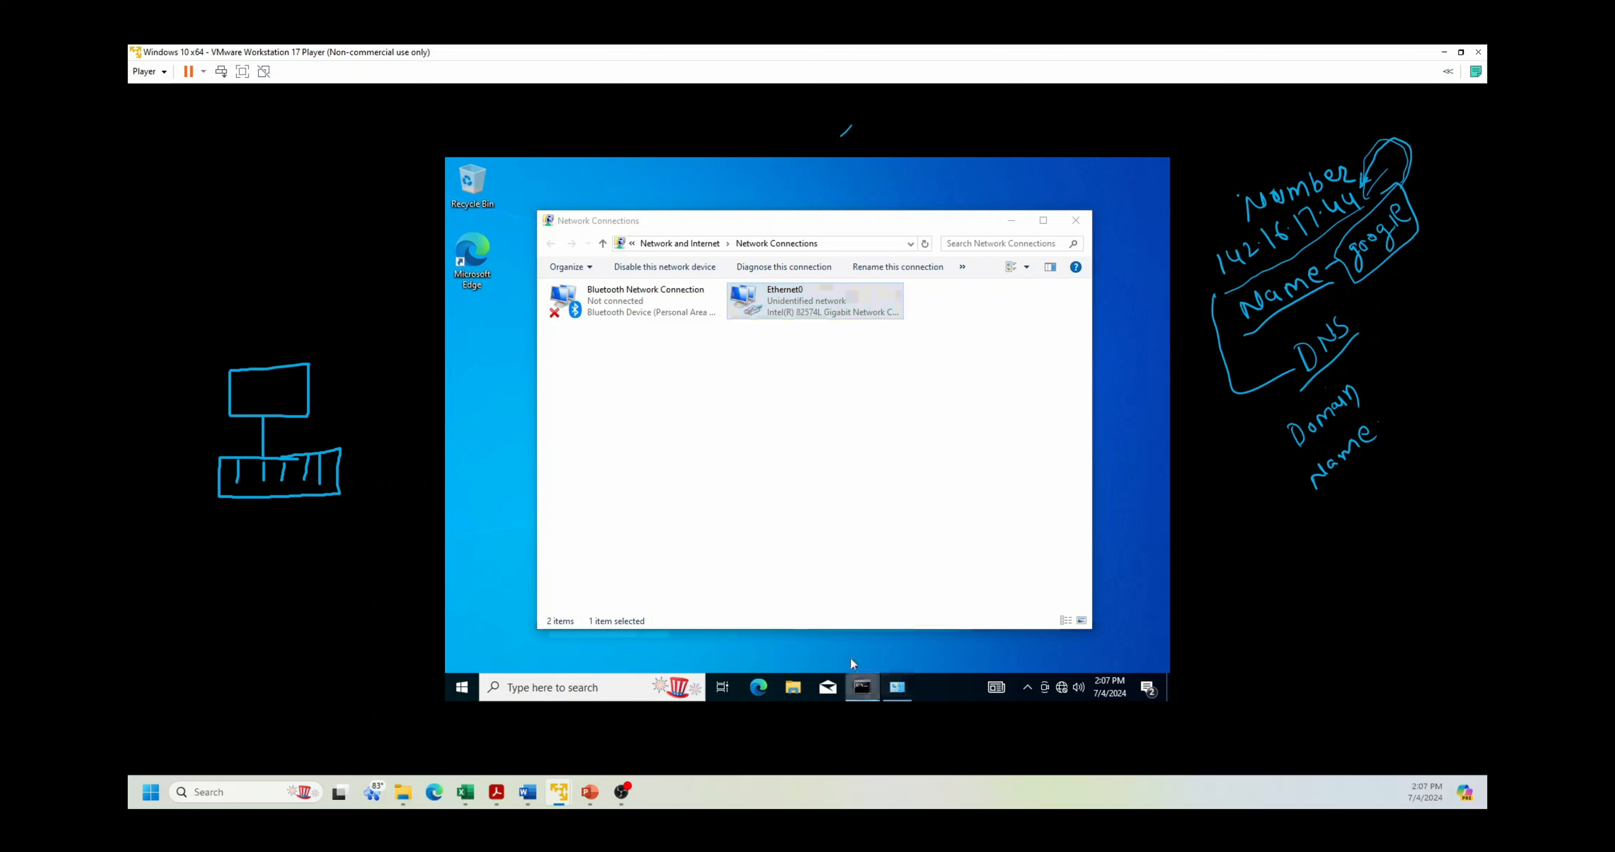
pyautogui.write('ping tsyn.com')
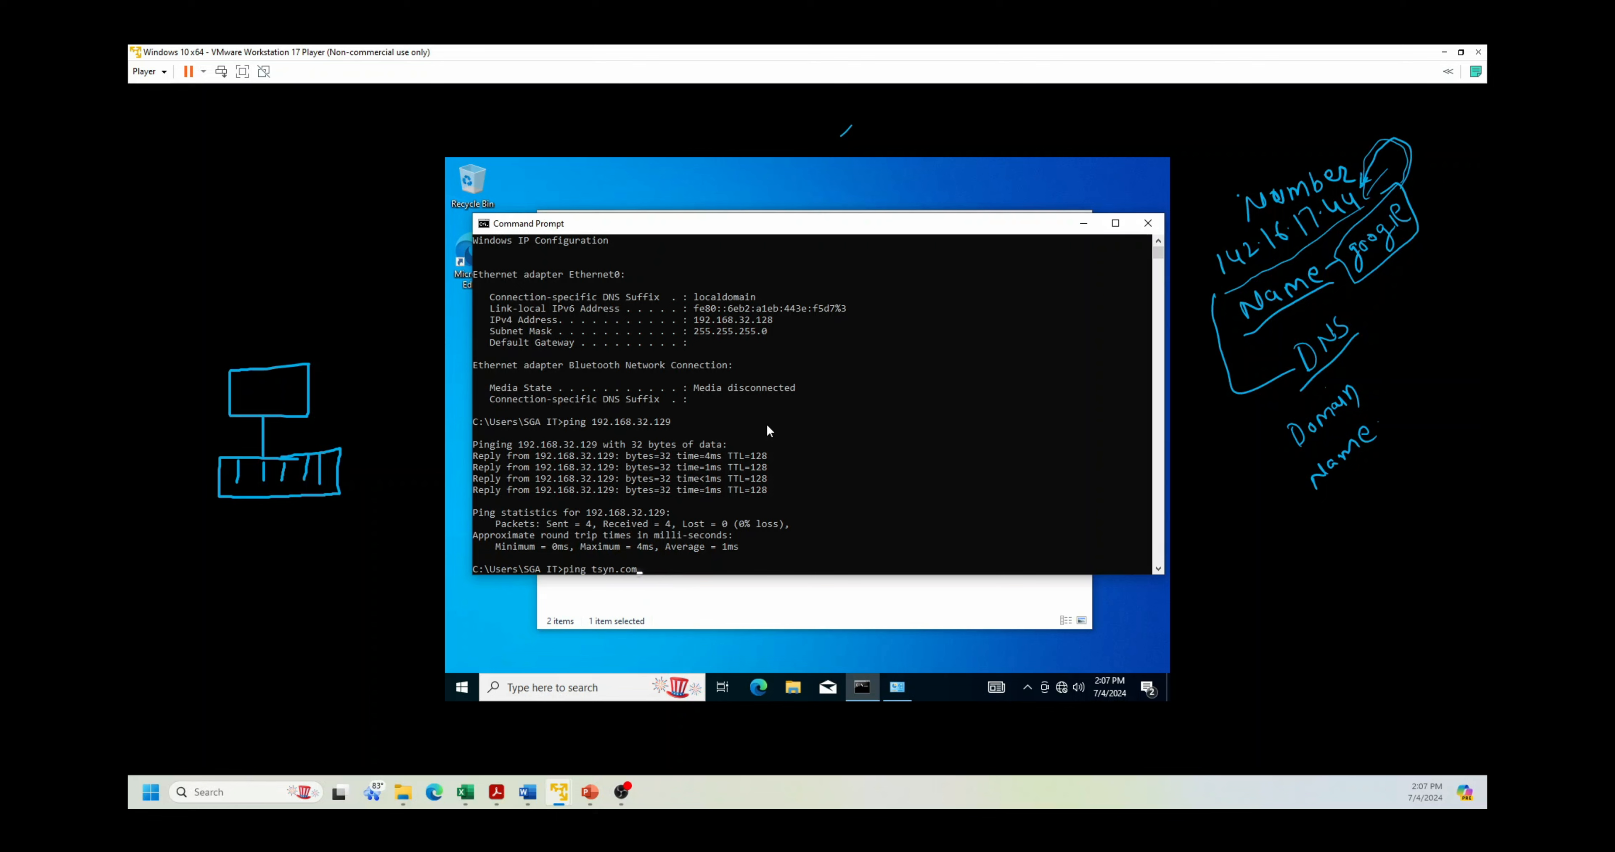
pyautogui.press('Return')
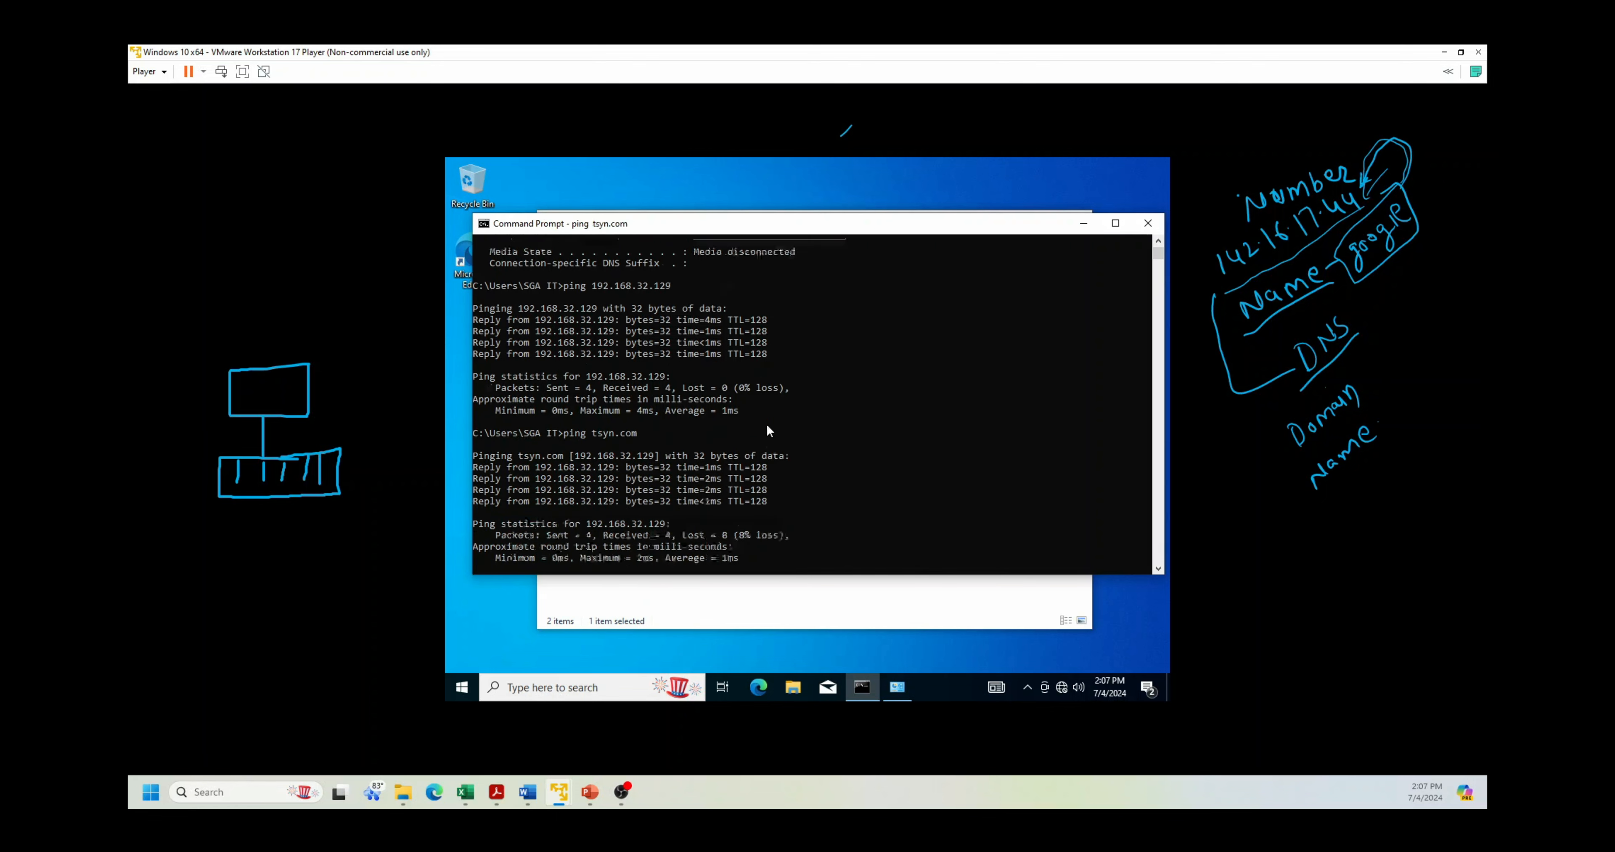
pyautogui.click(1082, 224)
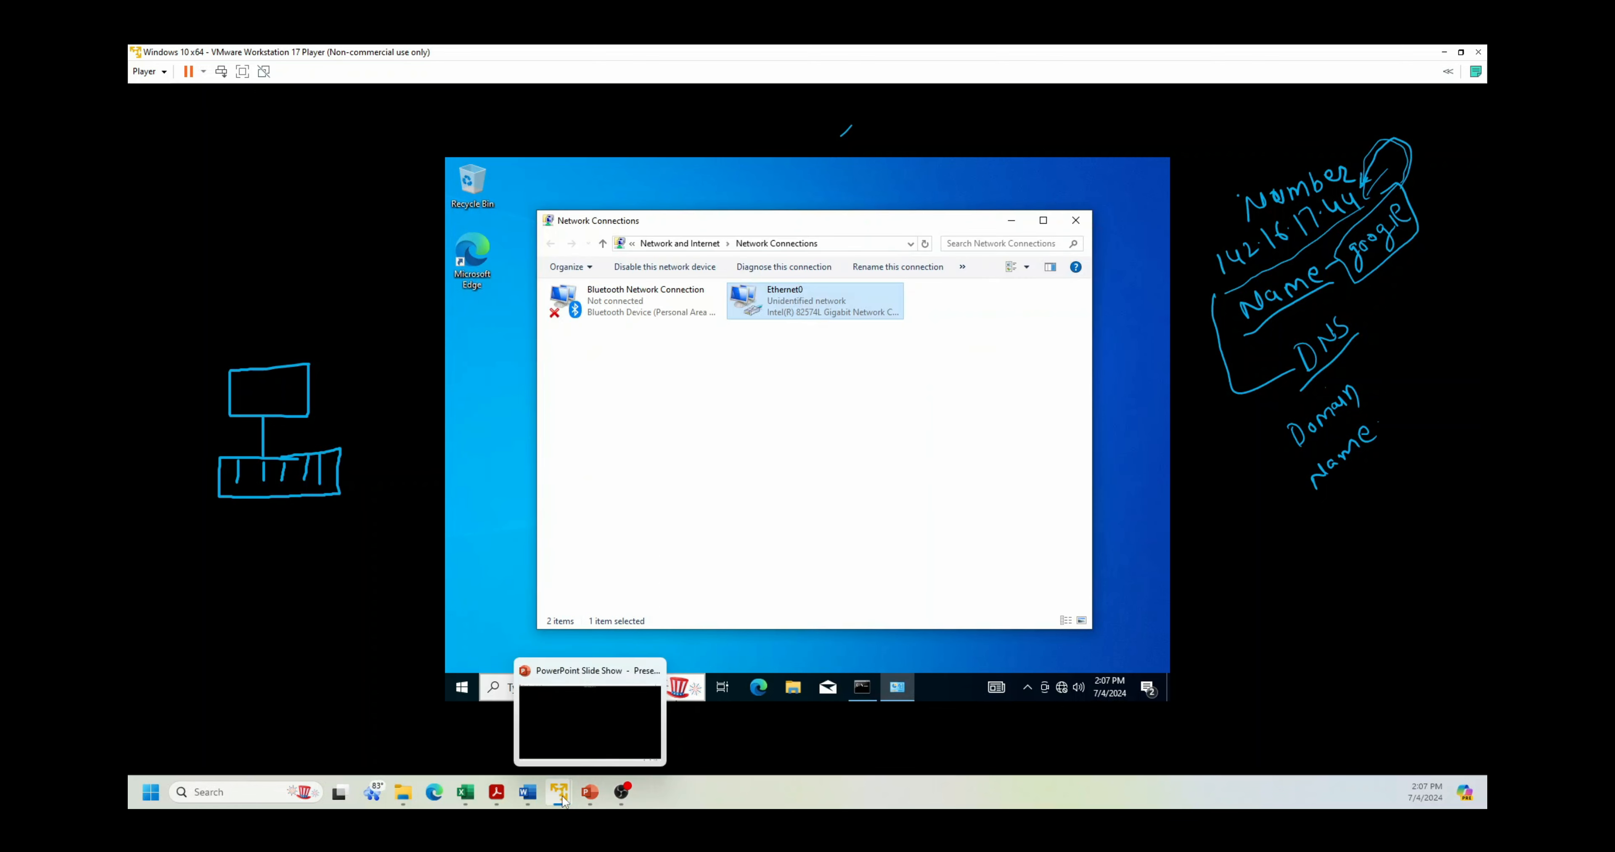
# Step: Switch to the Server 2016 VM and launch Active Directory Users and Computers from Server Manager Tools
pyautogui.moveTo(563, 800)
pyautogui.click(627, 714)
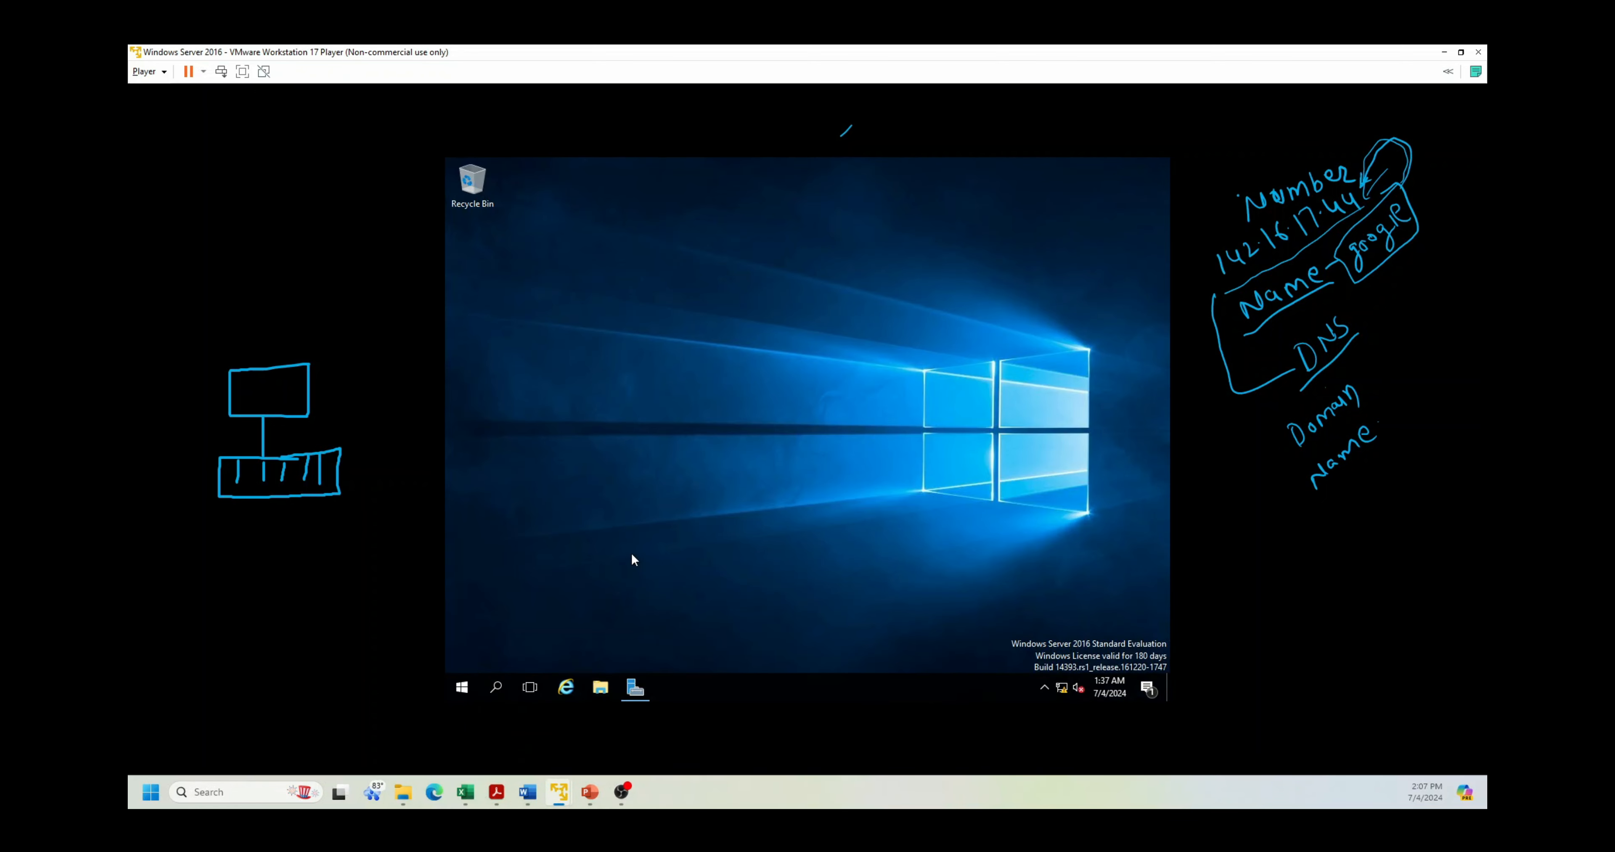
pyautogui.click(633, 688)
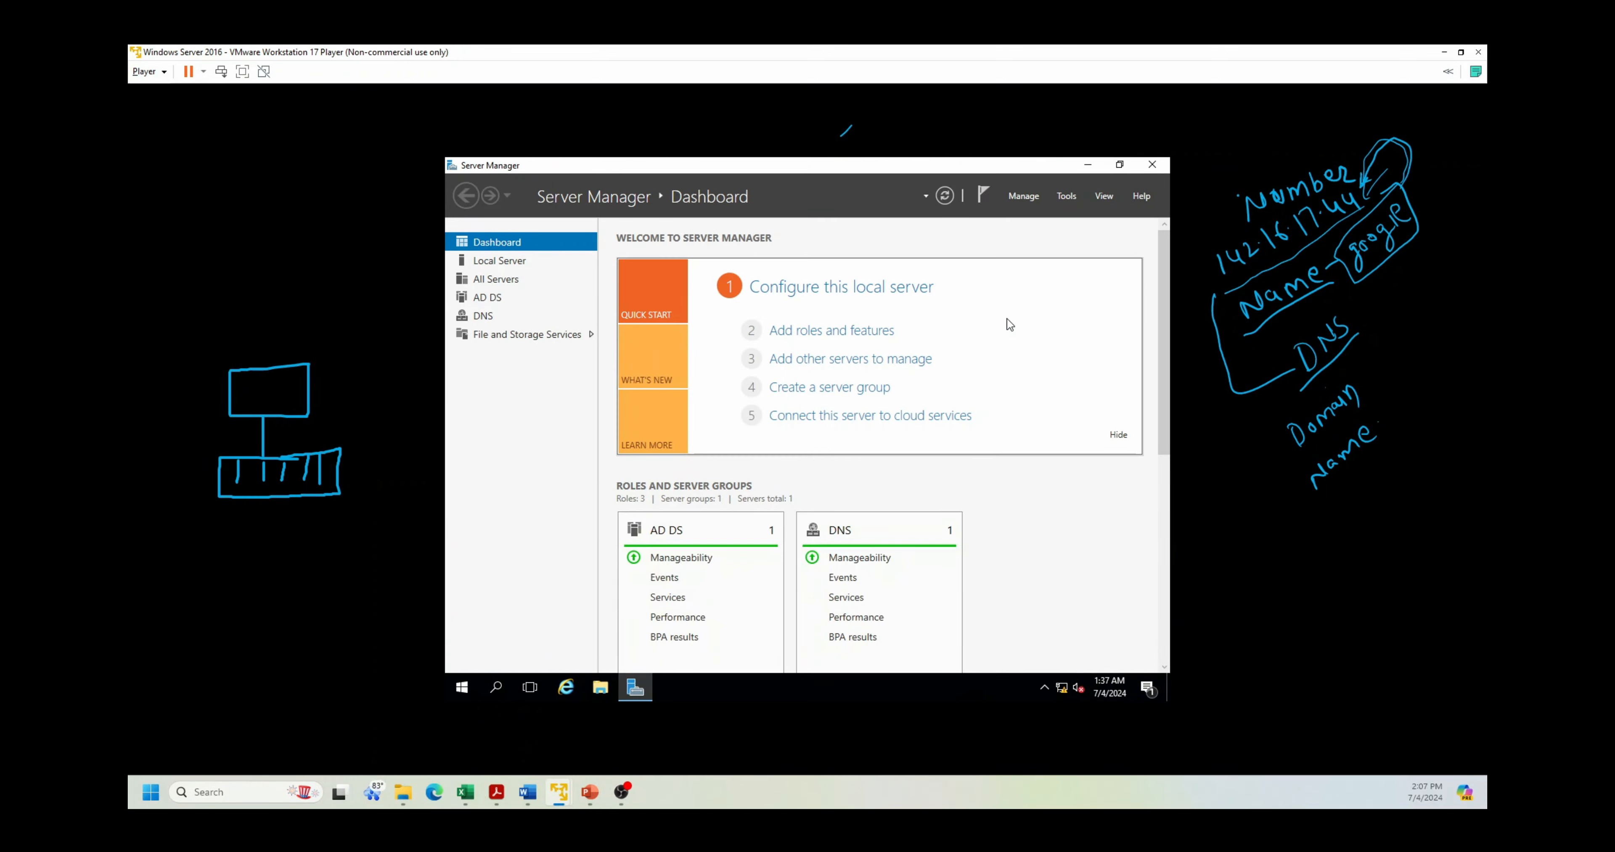
pyautogui.click(1065, 195)
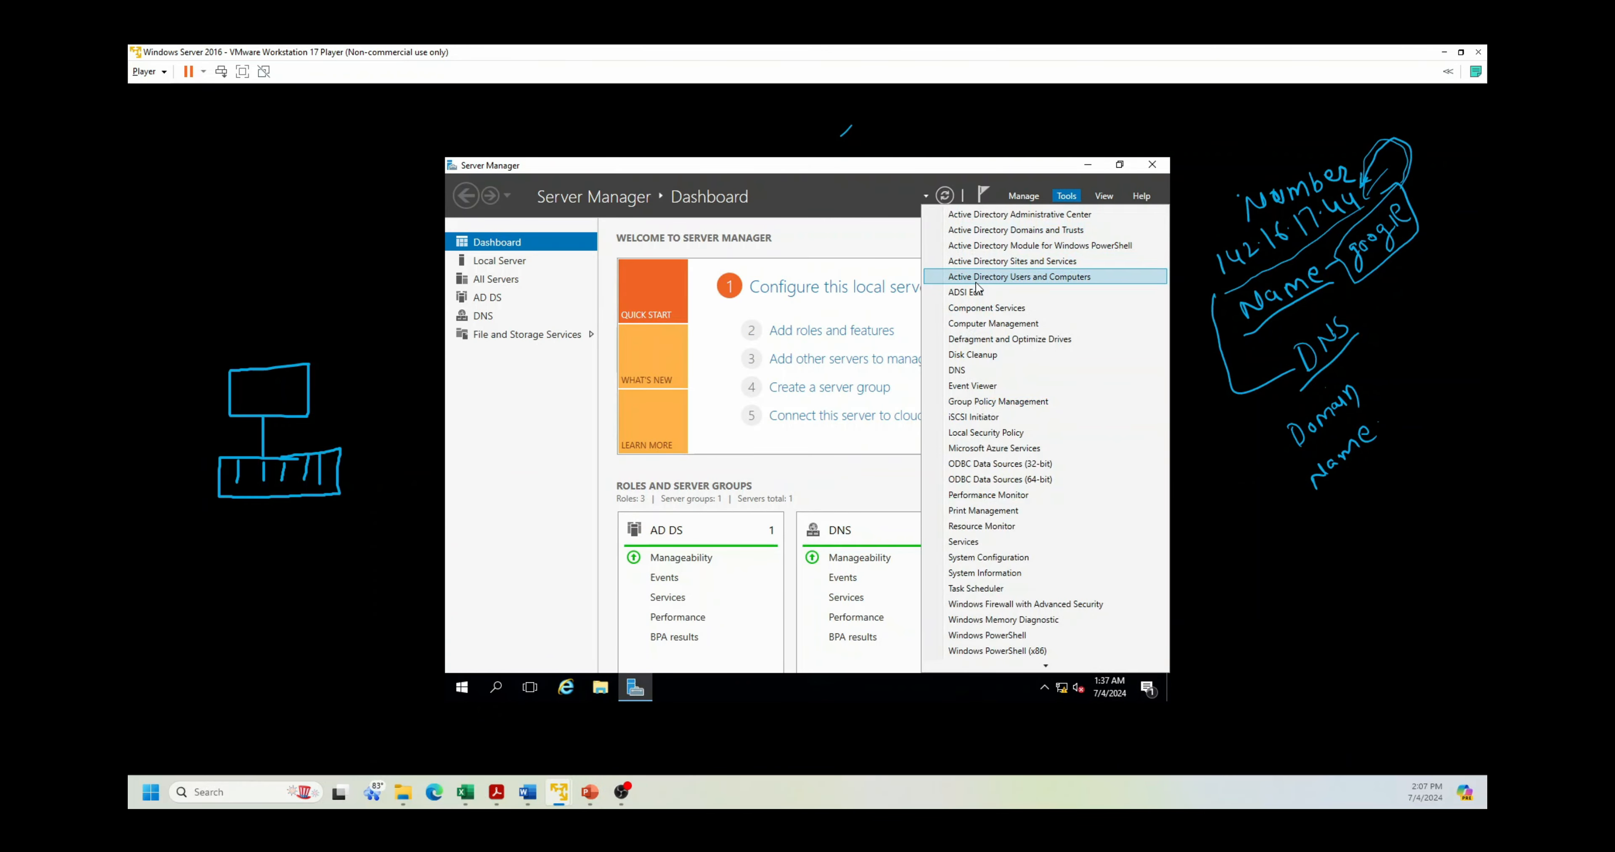
pyautogui.click(993, 279)
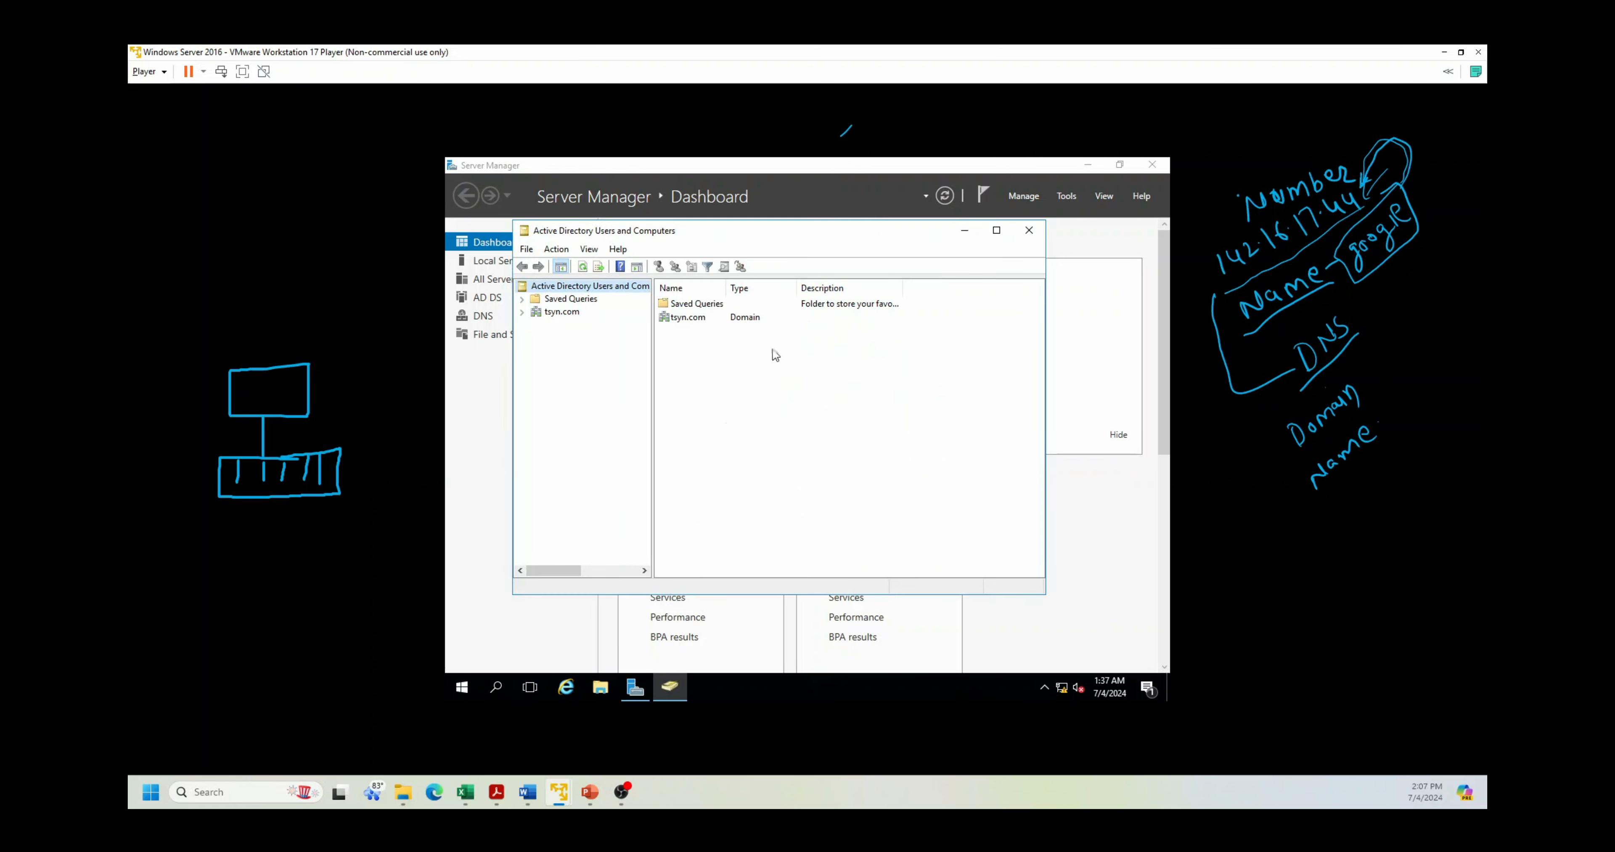
# Step: Expand tsyn.com and choose New > User on the Users container
pyautogui.click(521, 312)
pyautogui.click(564, 314)
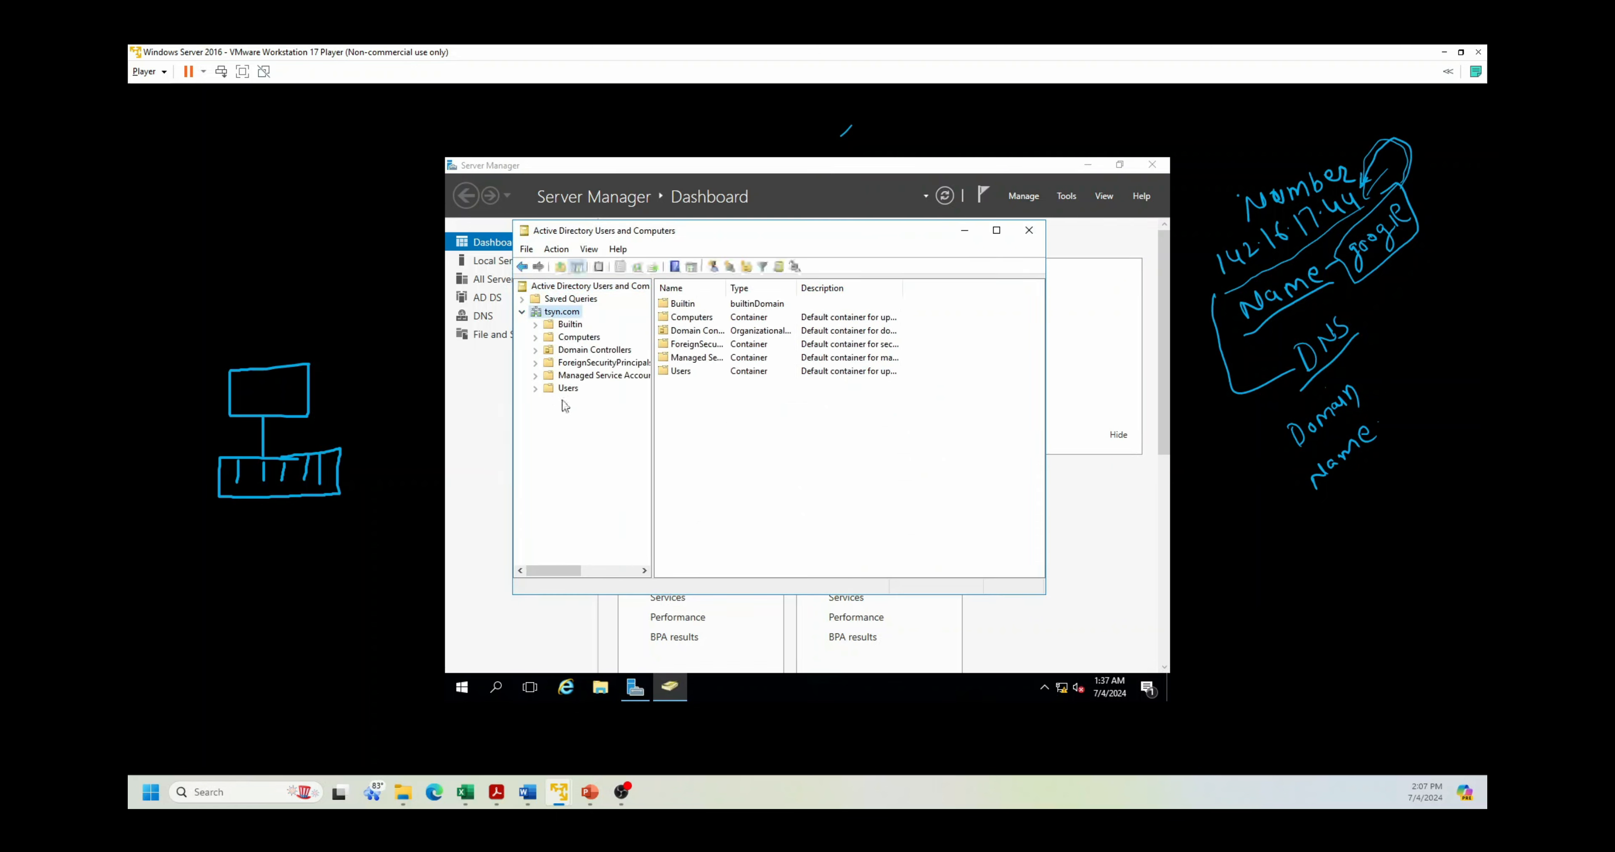
pyautogui.click(568, 390)
pyautogui.rightClick(566, 390)
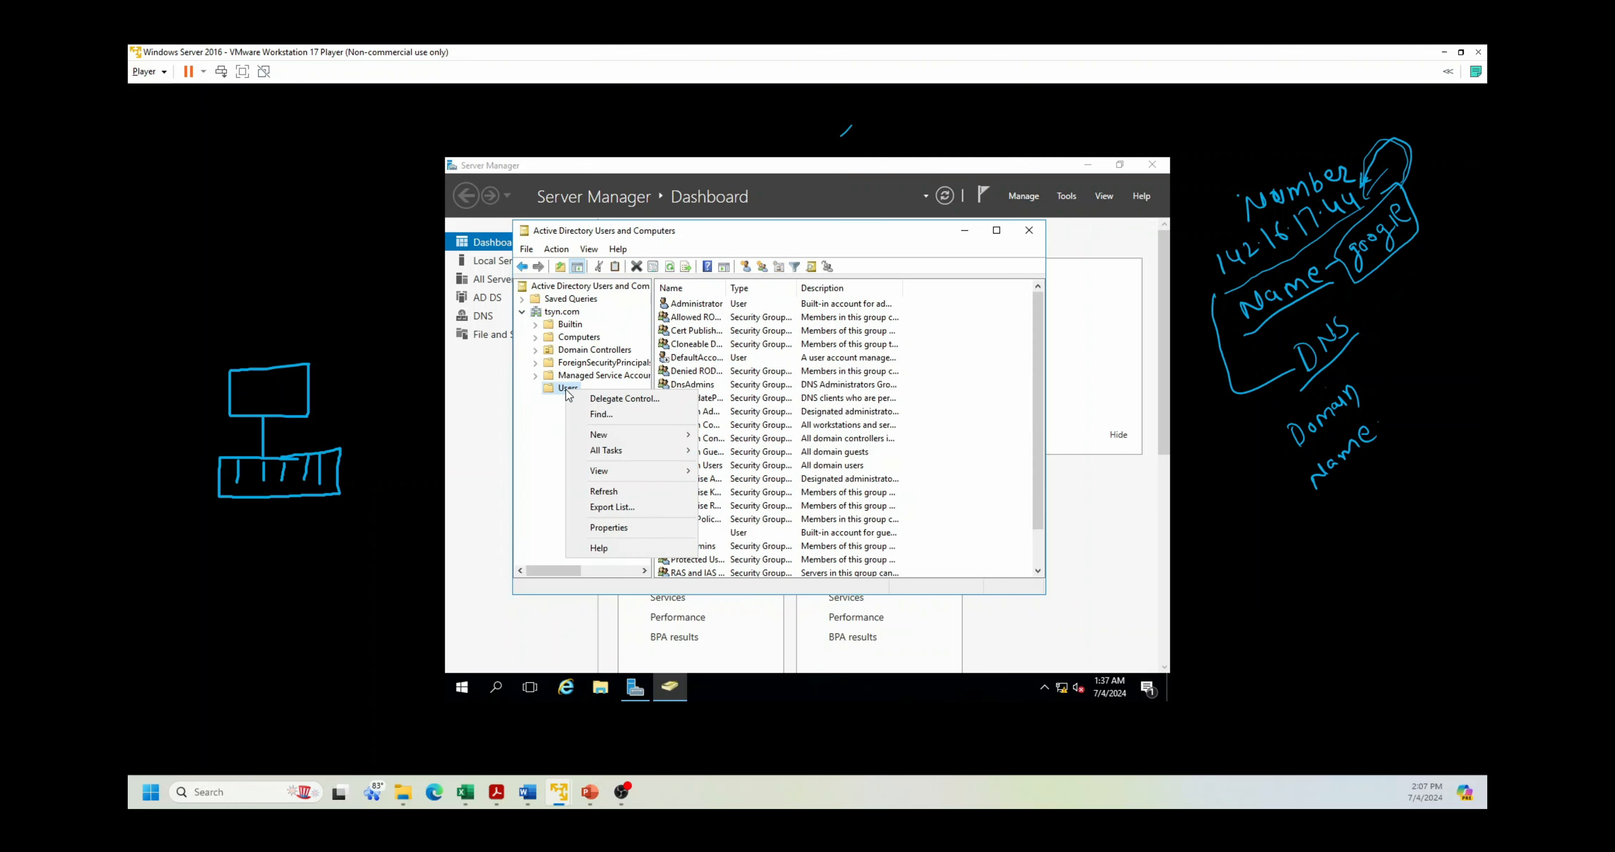
pyautogui.moveTo(678, 440)
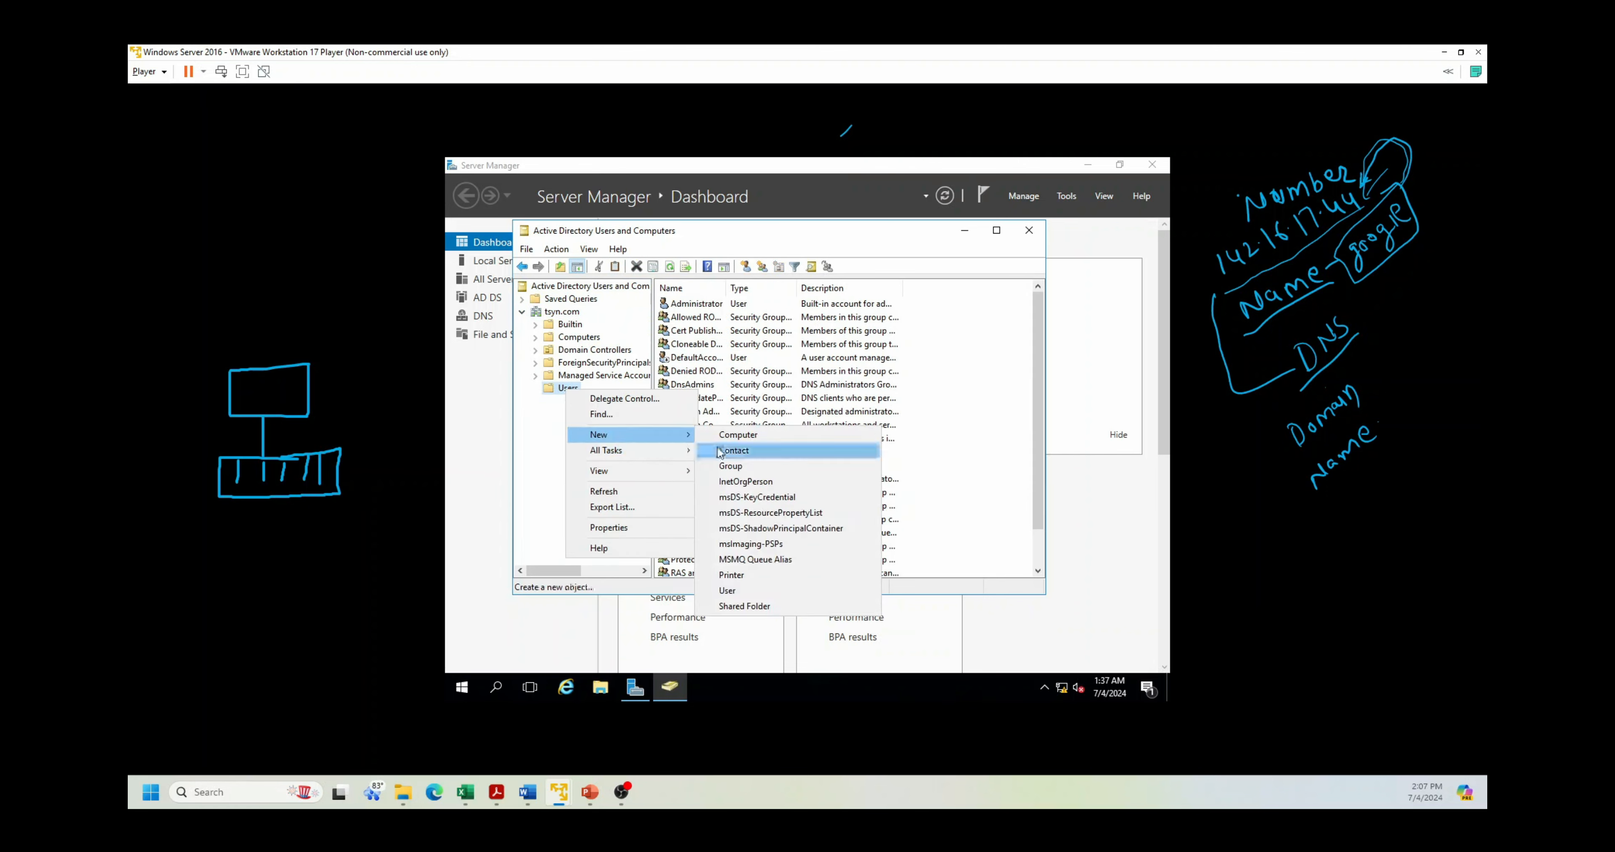
pyautogui.click(738, 593)
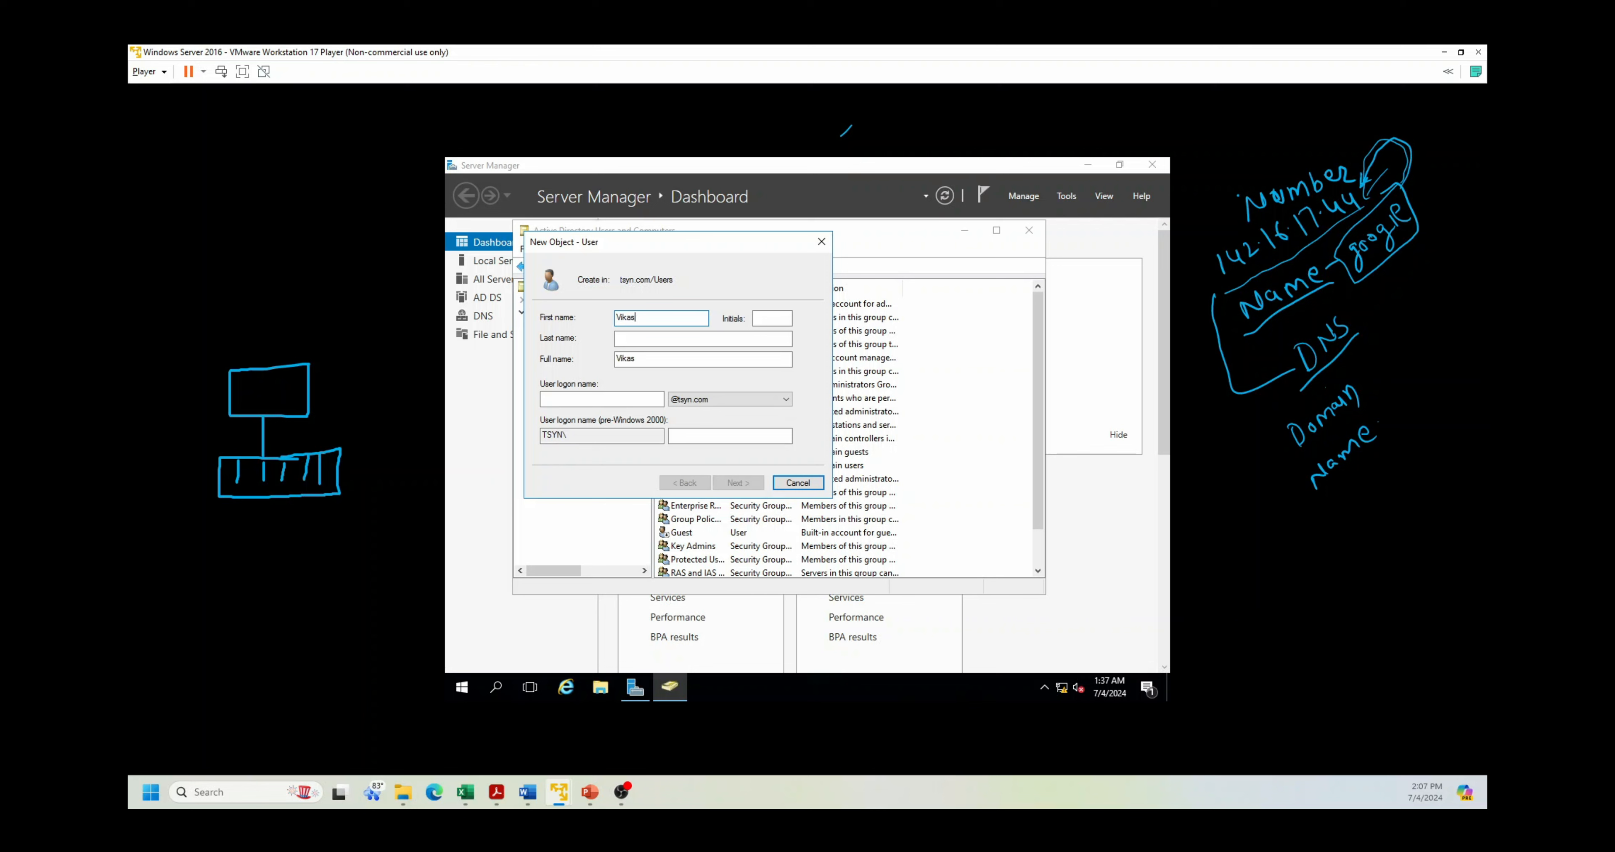
# Step: Enter the new user's last name and logon name and continue to the password page
pyautogui.press('Tab')
pyautogui.write('Mahiya')
pyautogui.press('Tab')
pyautogui.press('Tab')
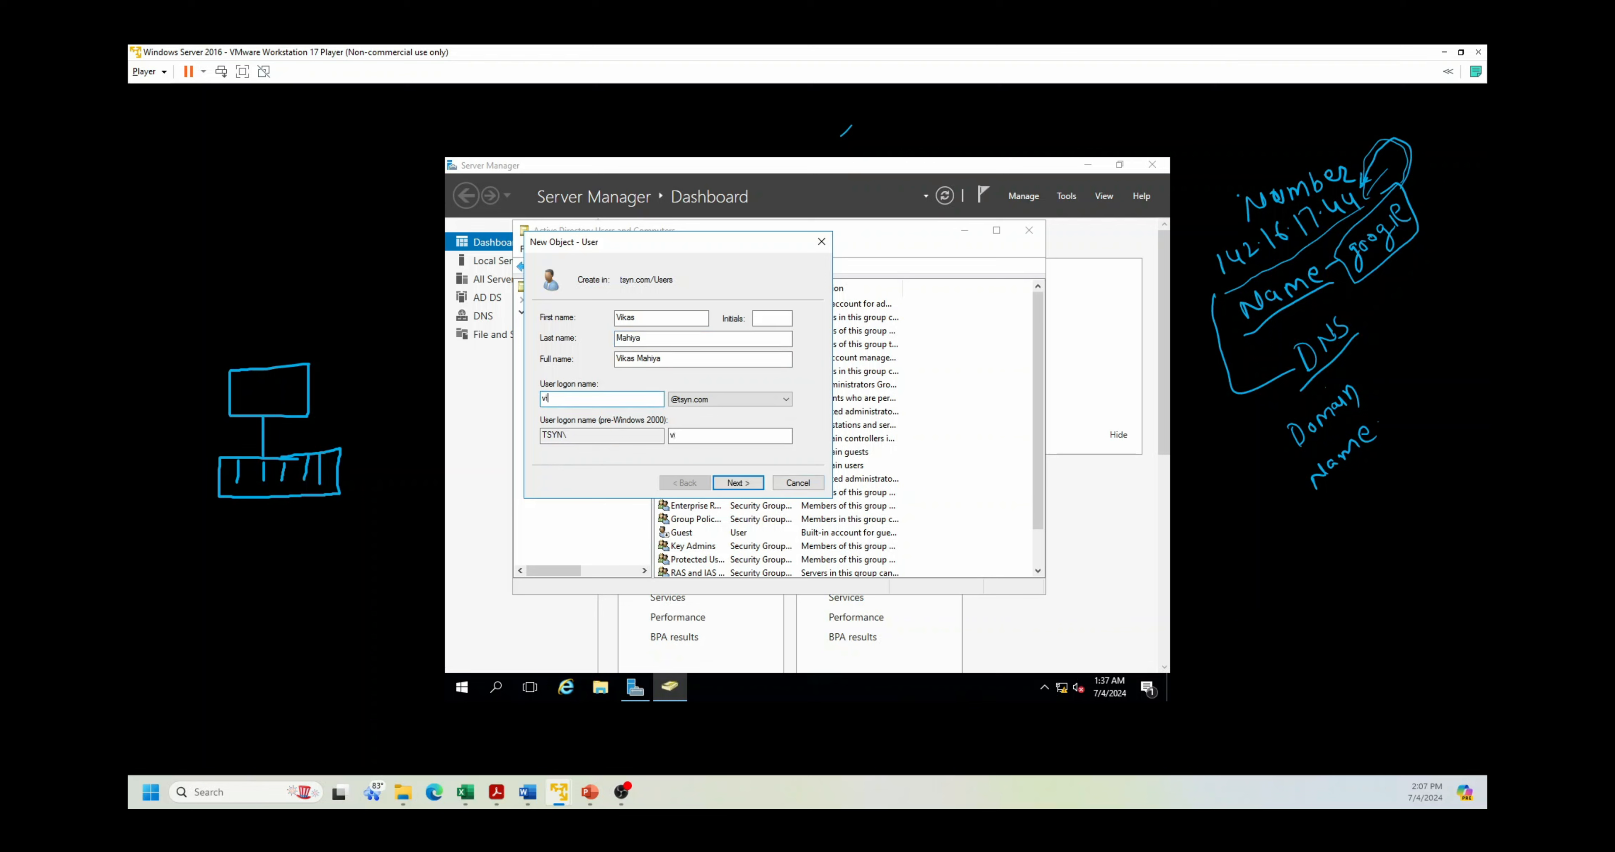
pyautogui.click(737, 483)
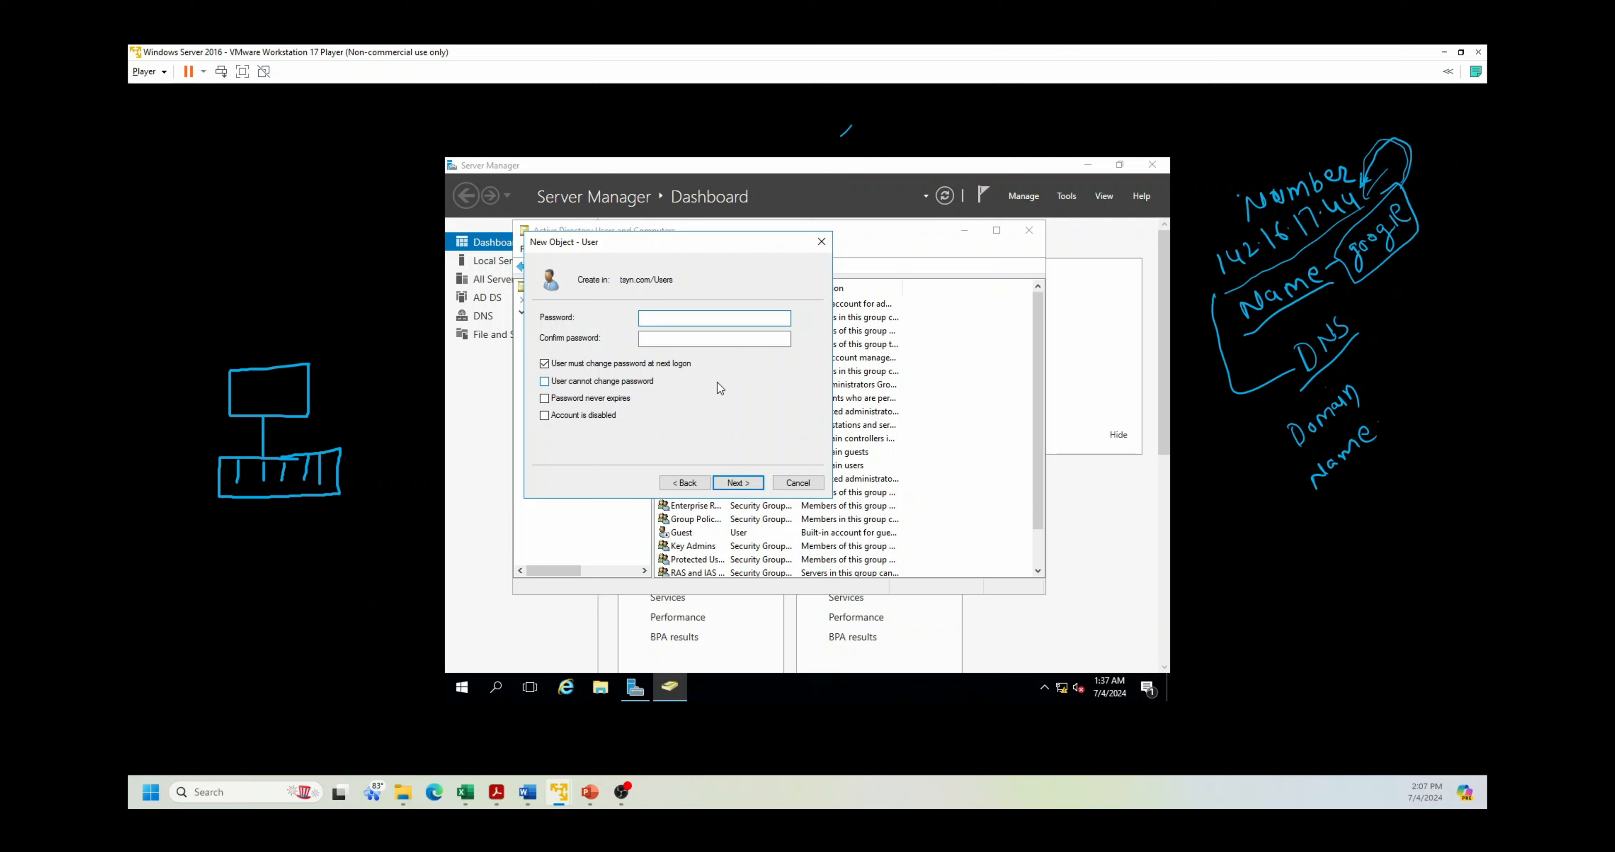
# Step: Set and confirm the account password, with no change required at next logon and user unable to change it
pyautogui.write('P')
pyautogui.write('3')
pyautogui.press('Tab')
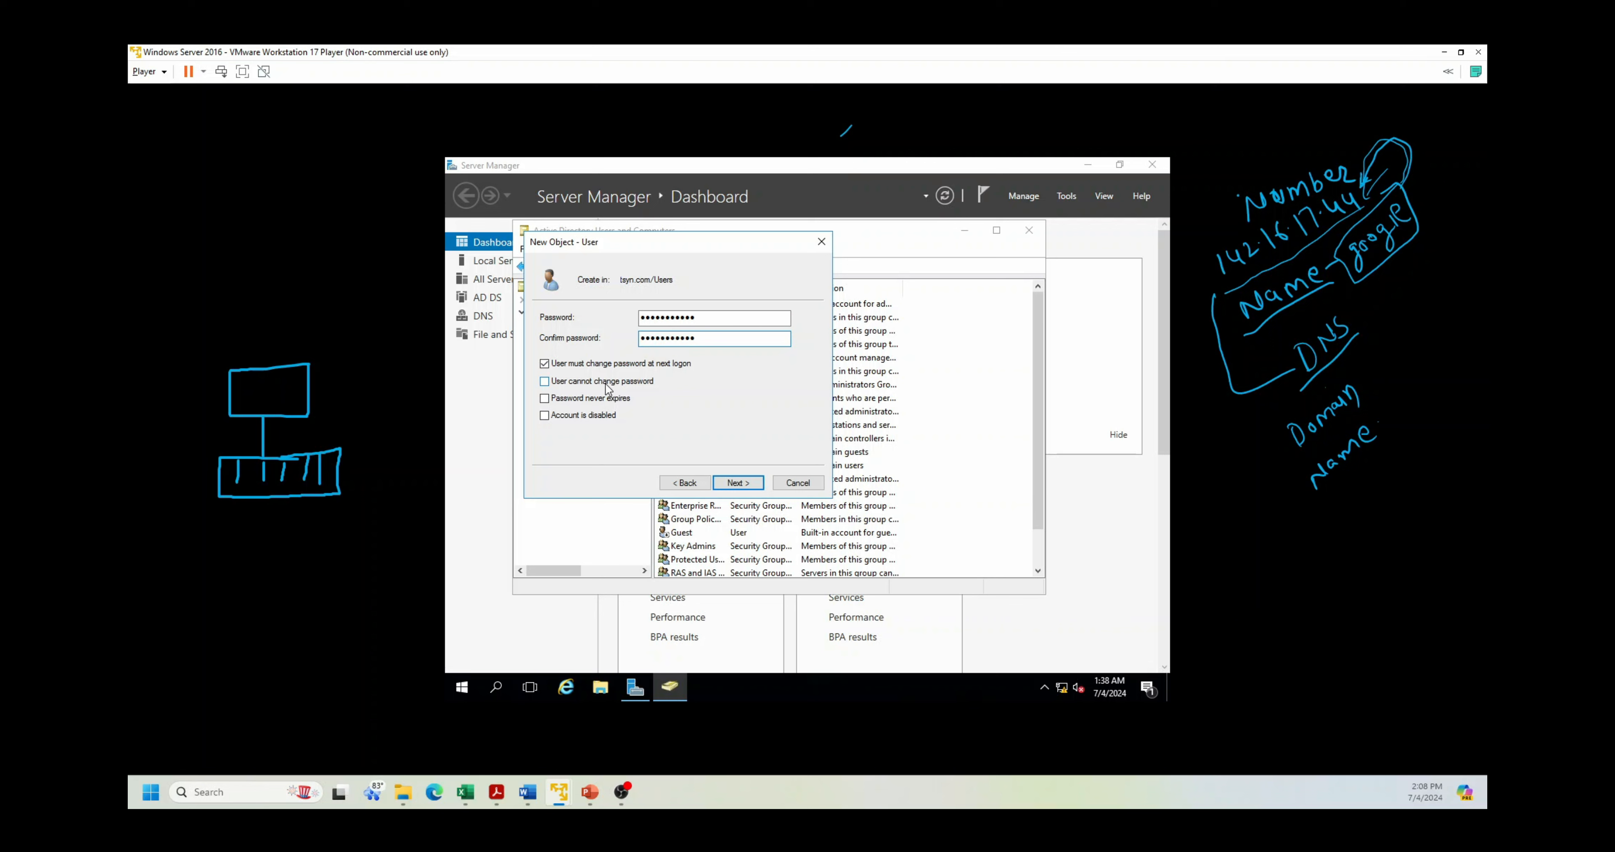
pyautogui.click(587, 368)
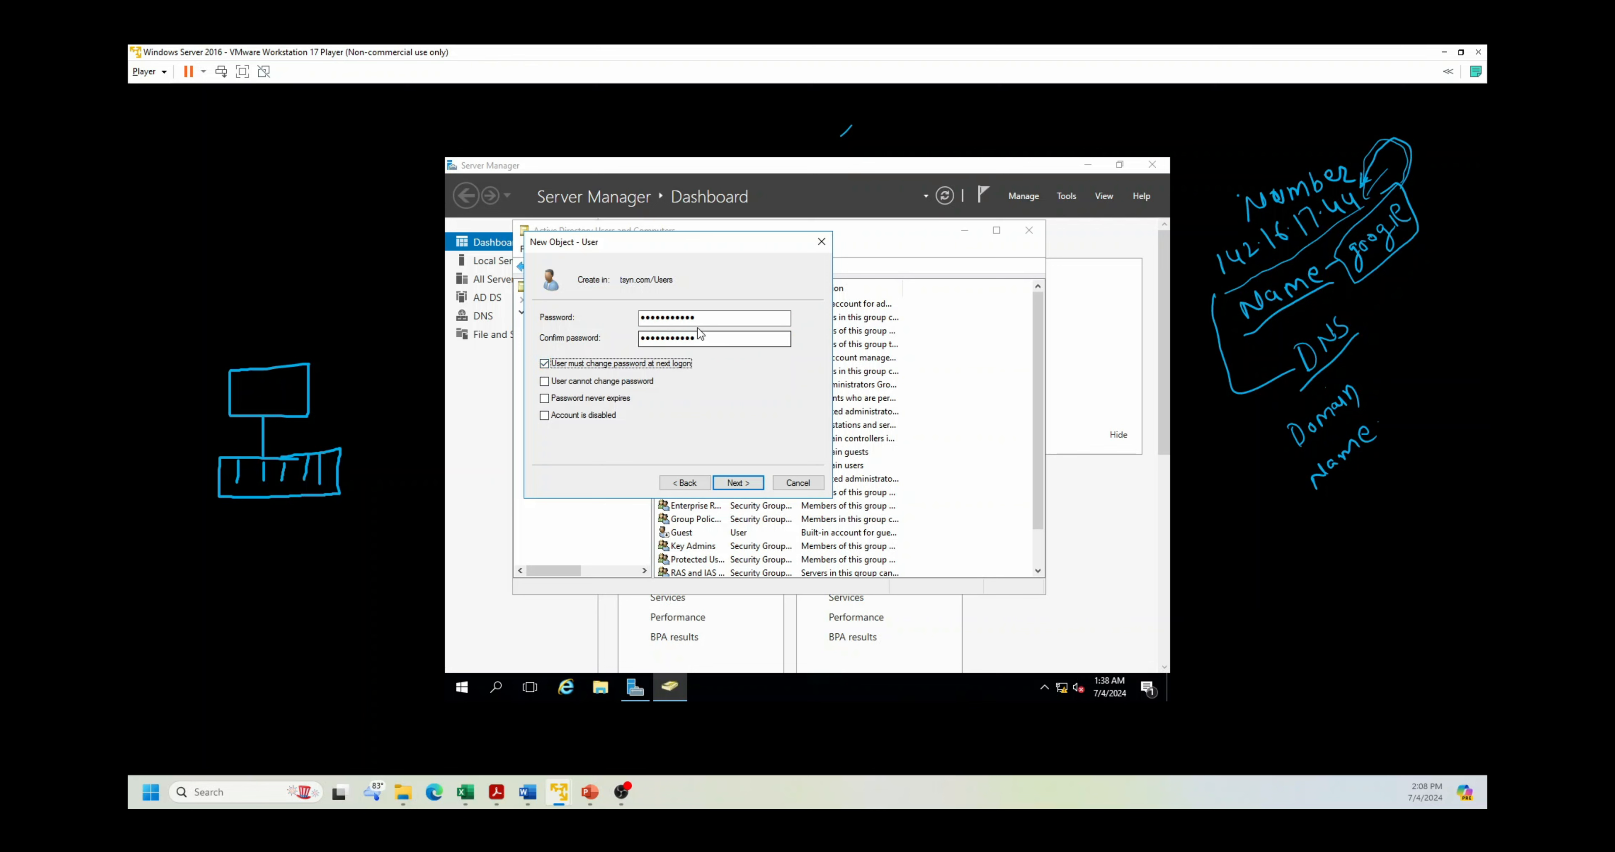
pyautogui.click(544, 365)
pyautogui.click(545, 382)
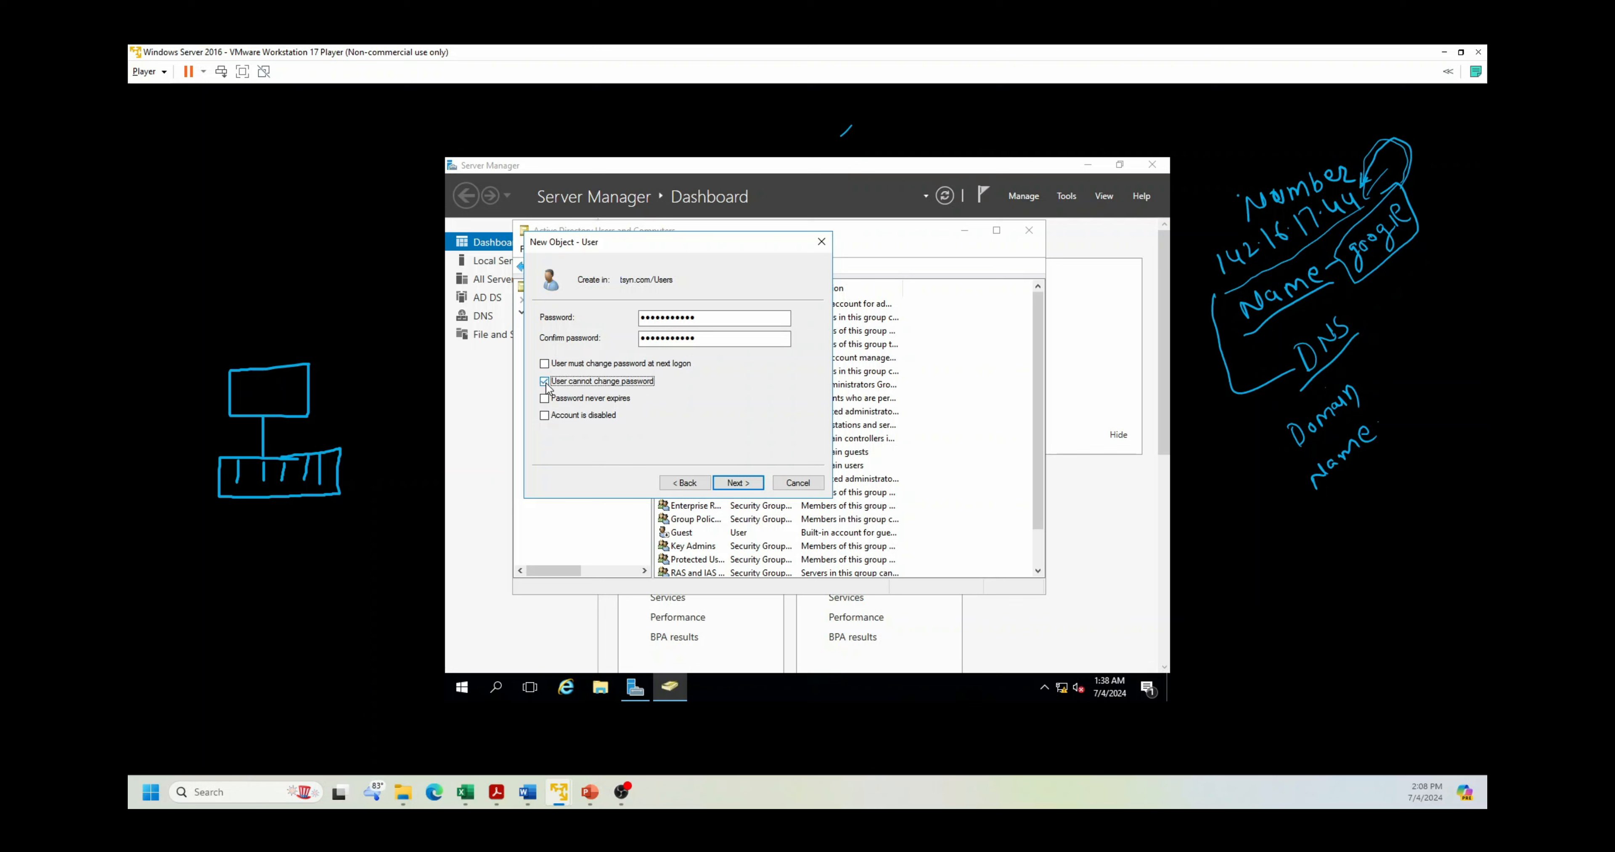
pyautogui.click(545, 398)
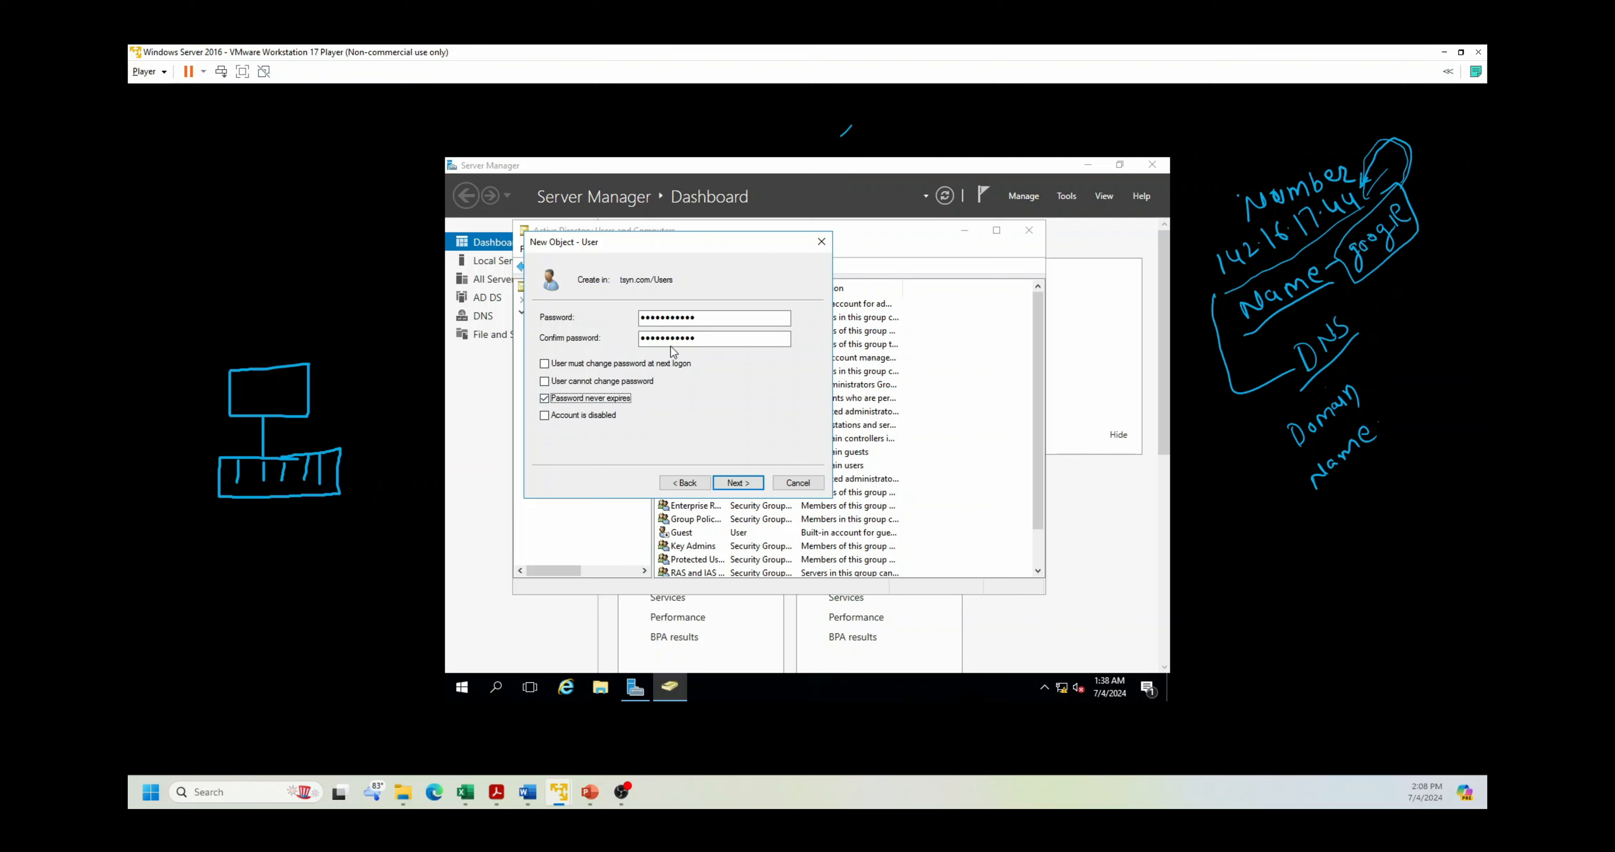
pyautogui.click(544, 399)
# Step: Finish creating the user account and close Active Directory Users and Computers
pyautogui.click(729, 485)
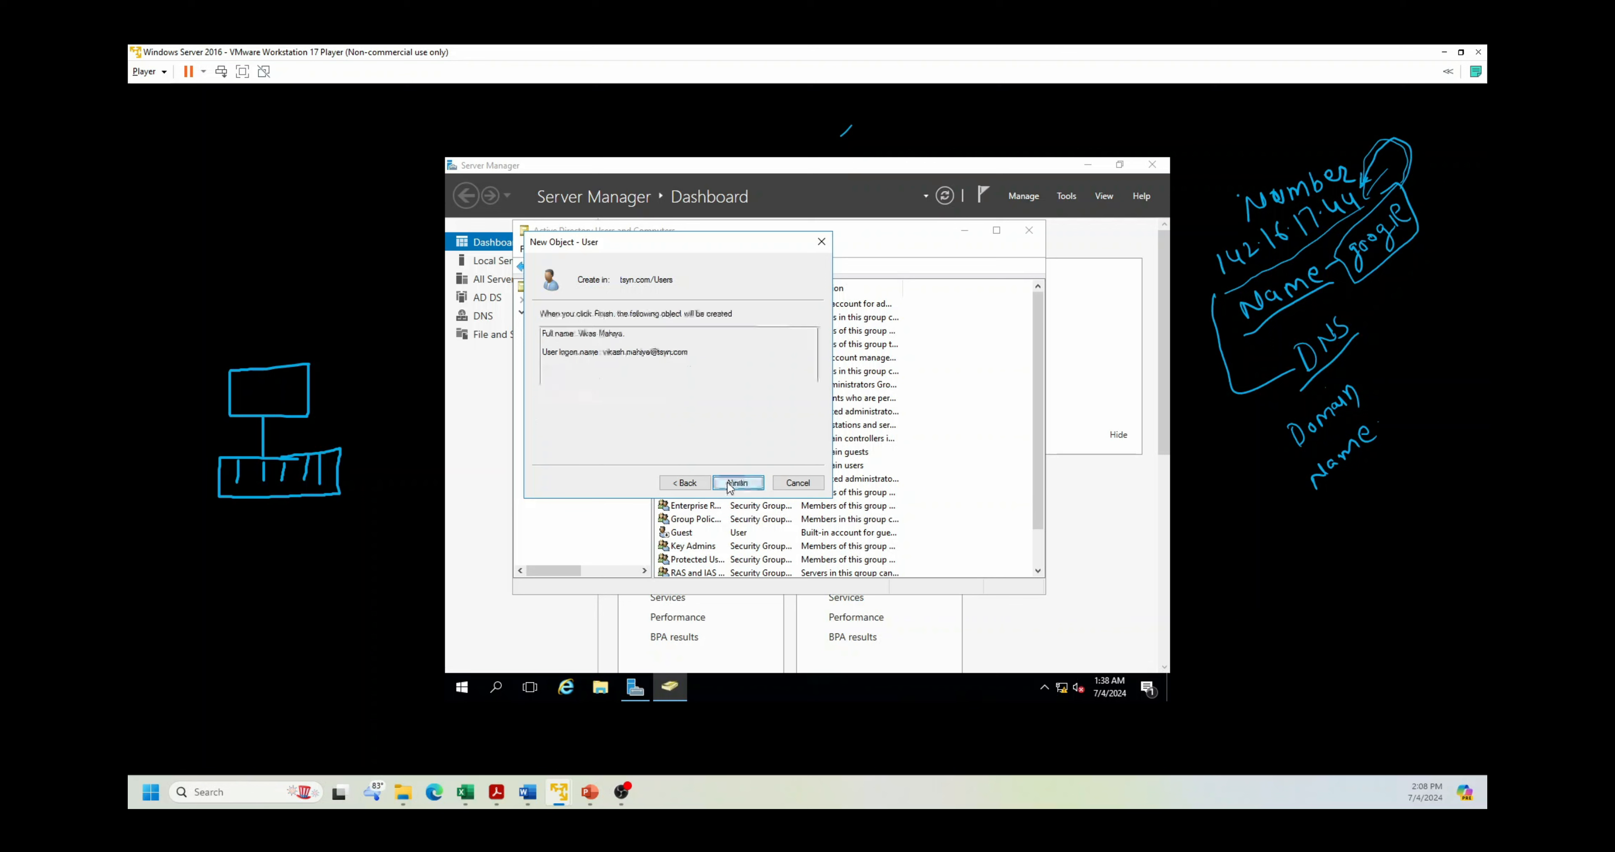
pyautogui.click(733, 483)
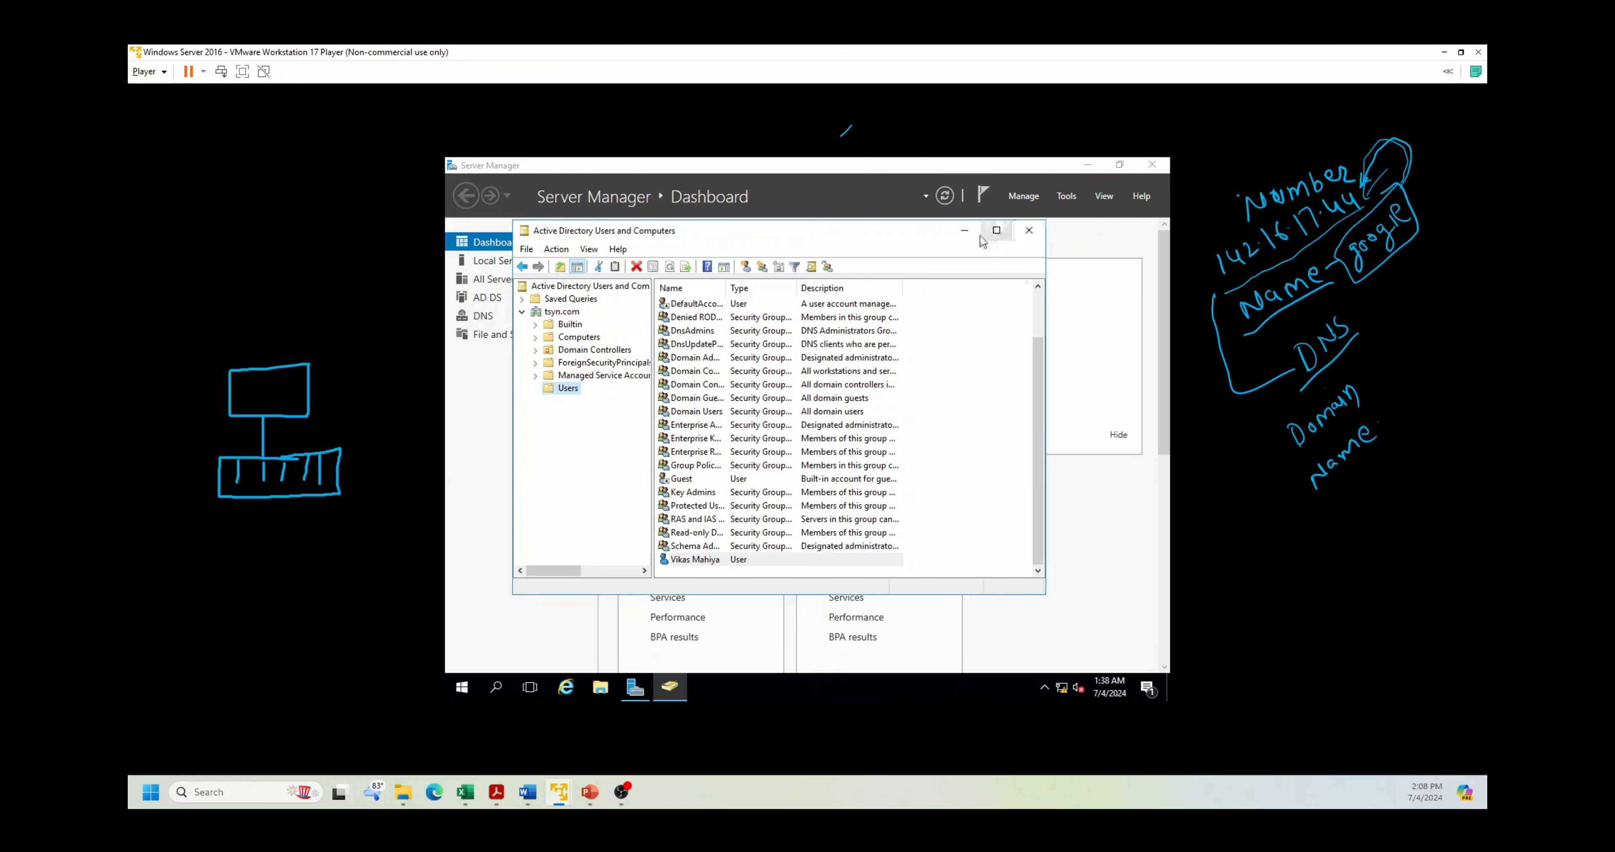
pyautogui.click(1027, 230)
# Step: Run gpupdate in a server Command Prompt, then minimize the window
pyautogui.click(1087, 164)
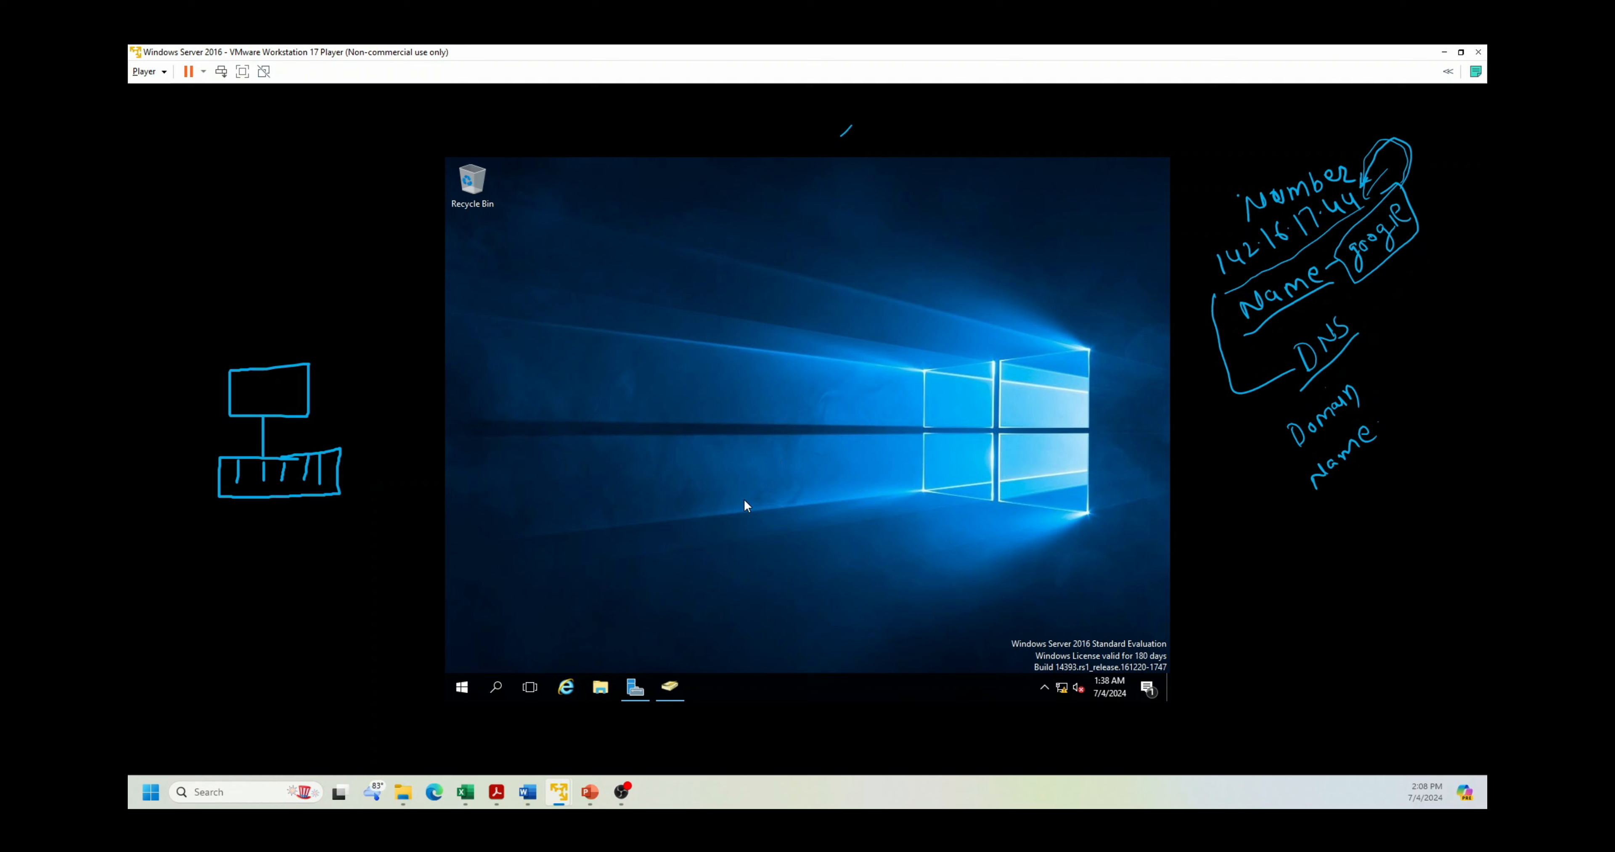
pyautogui.click(507, 689)
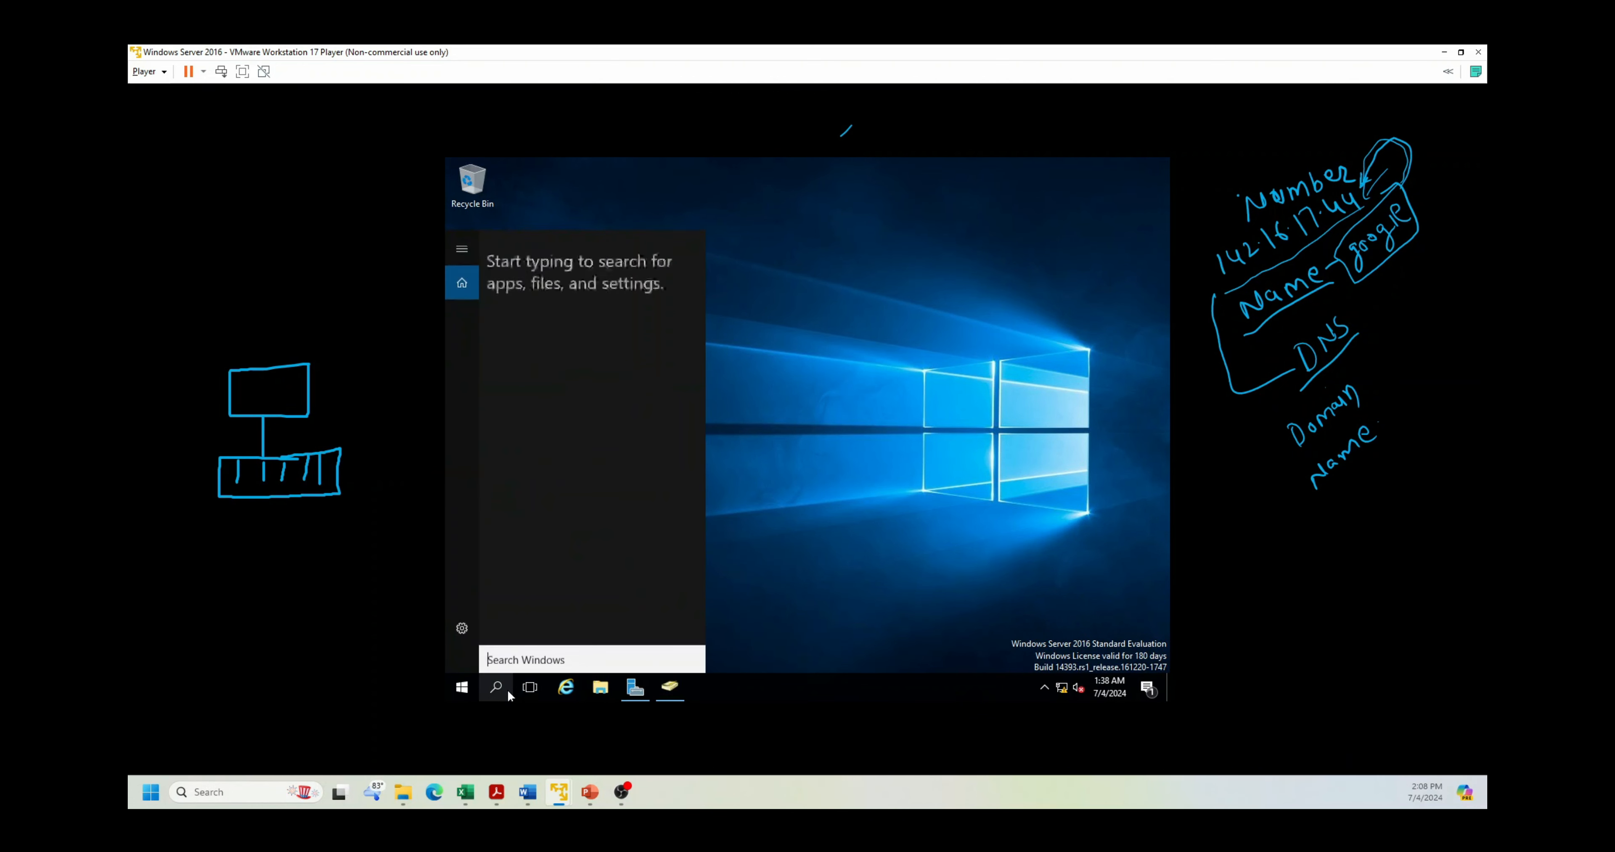
pyautogui.write('cmd')
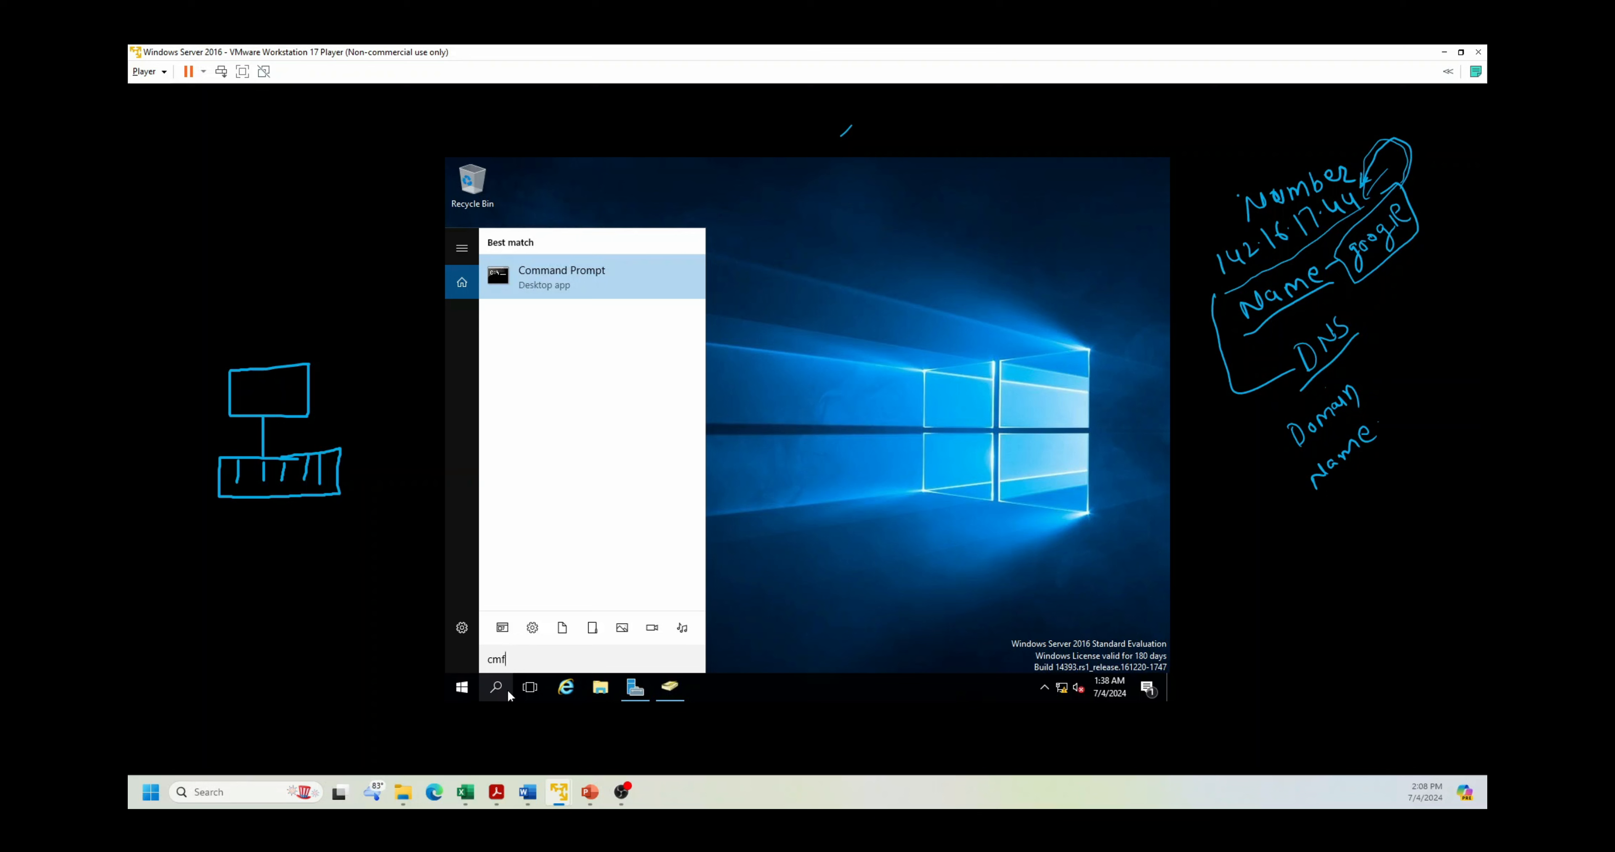
pyautogui.press('Return')
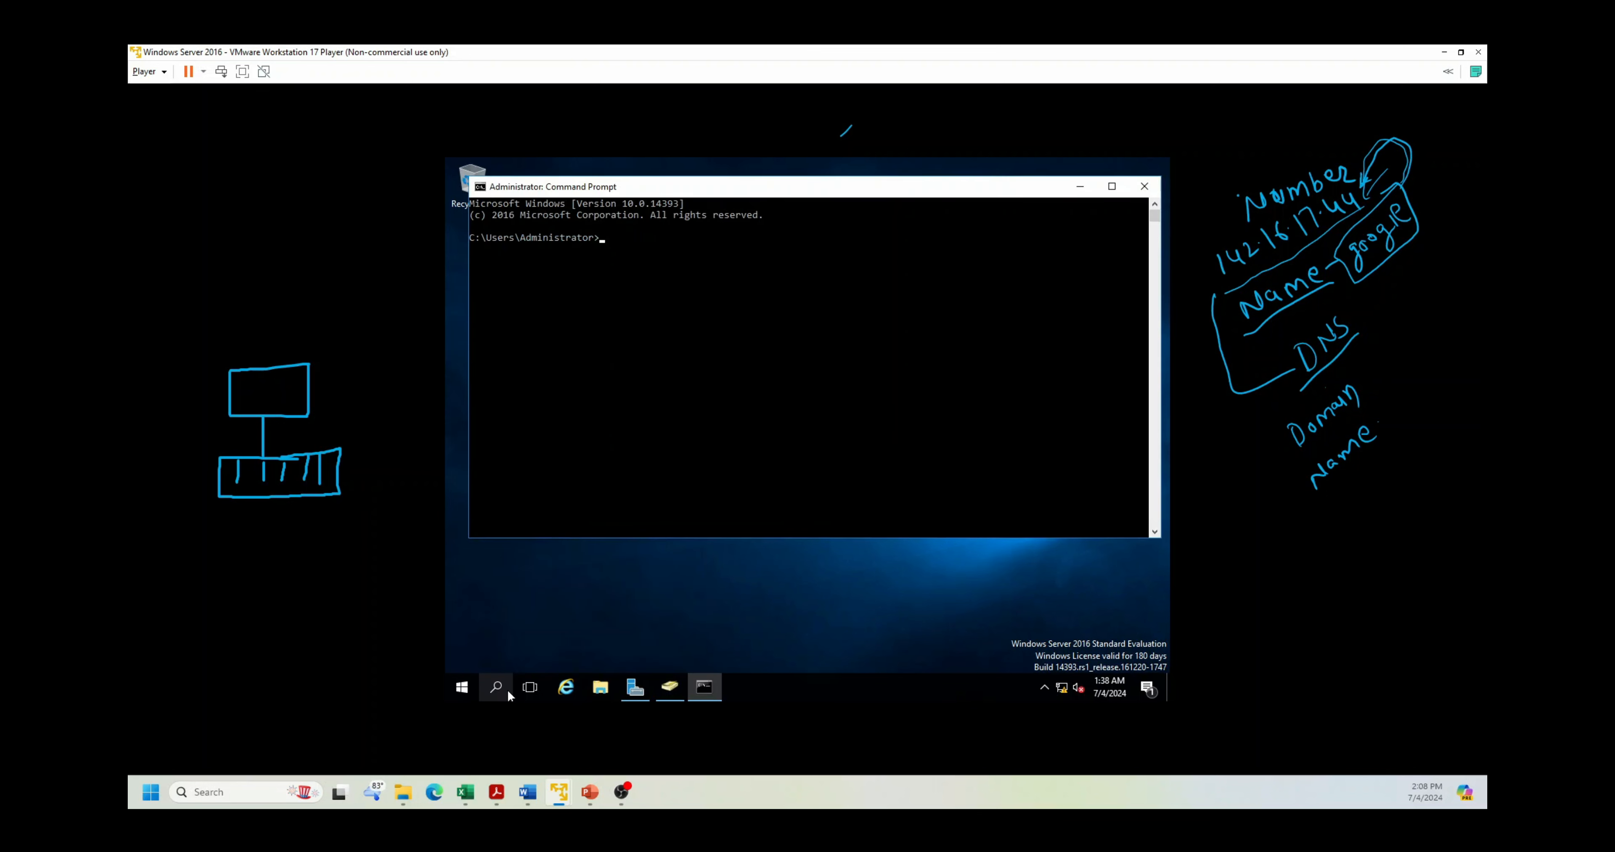
pyautogui.write('gpupdate')
pyautogui.press('Return')
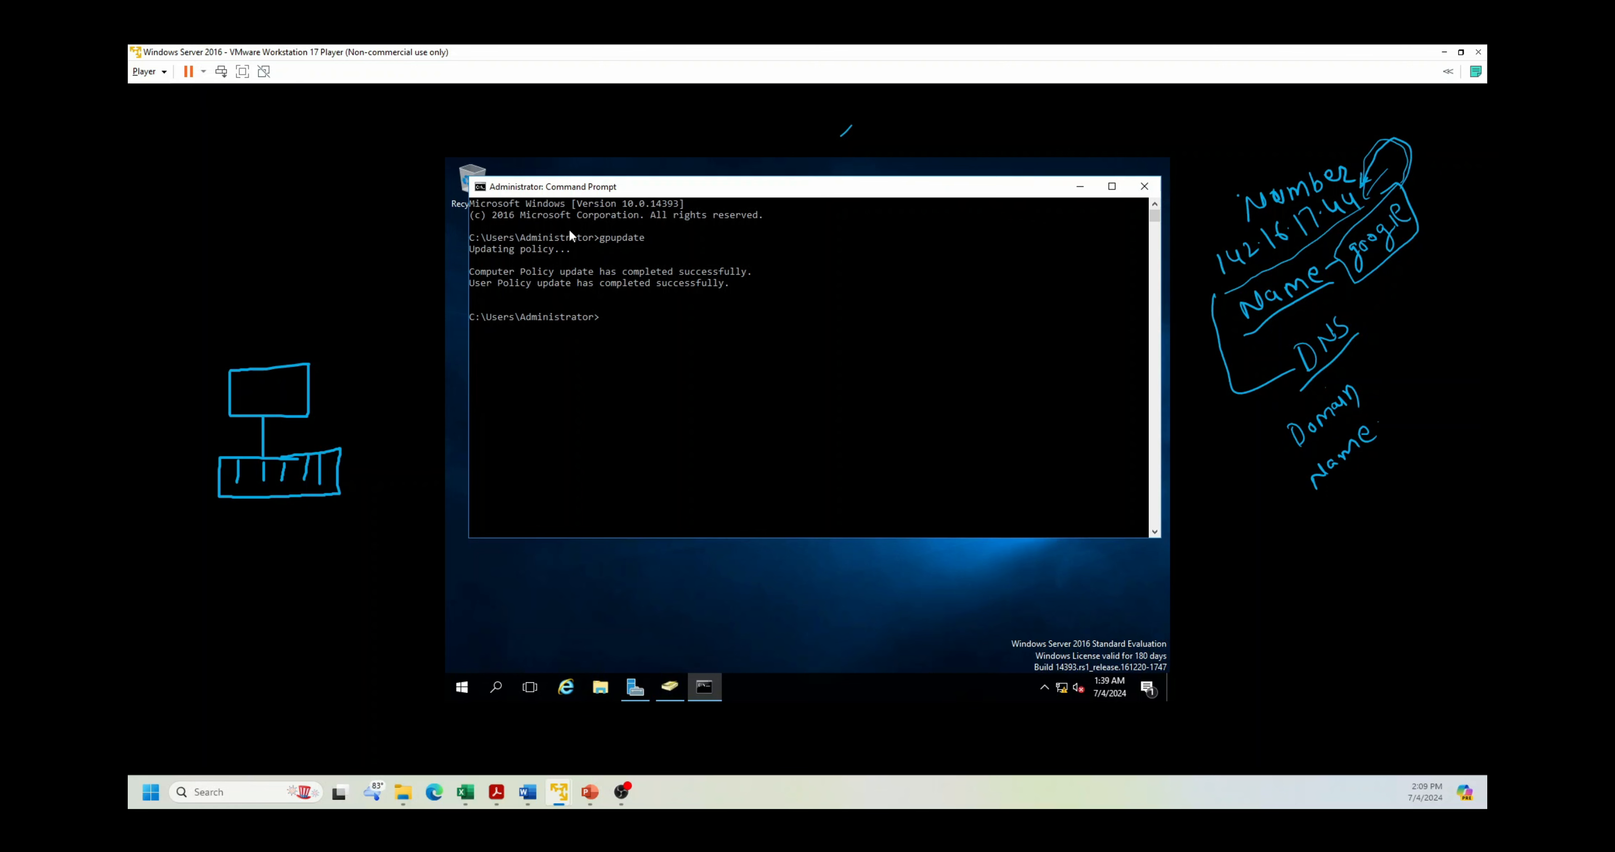
pyautogui.click(1080, 188)
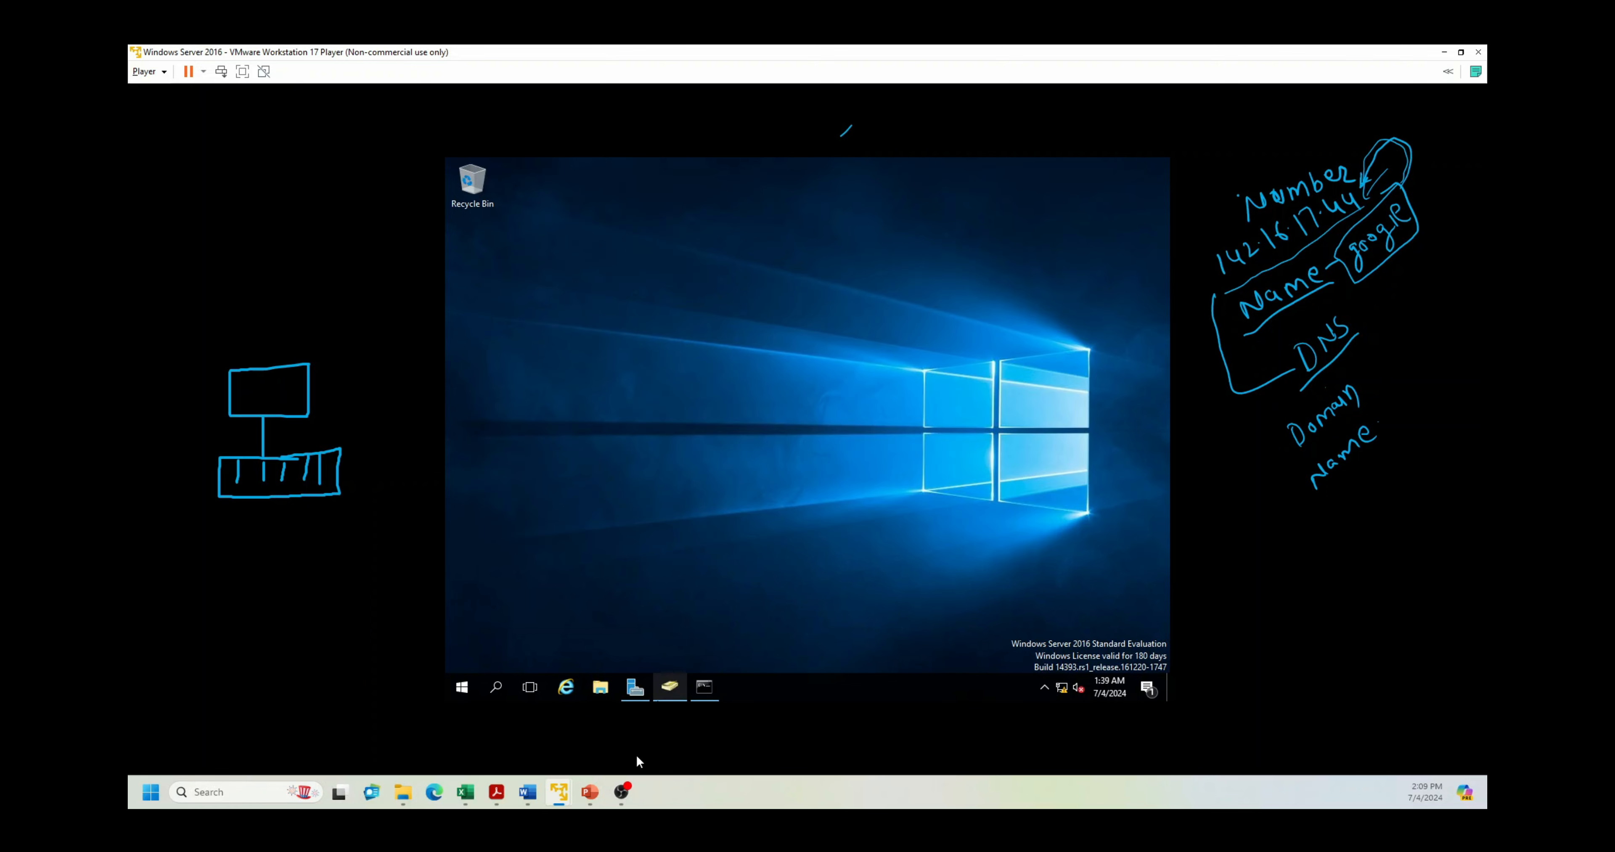
# Step: Switch to the Windows 10 VM and close its Network Connections window
pyautogui.moveTo(558, 792)
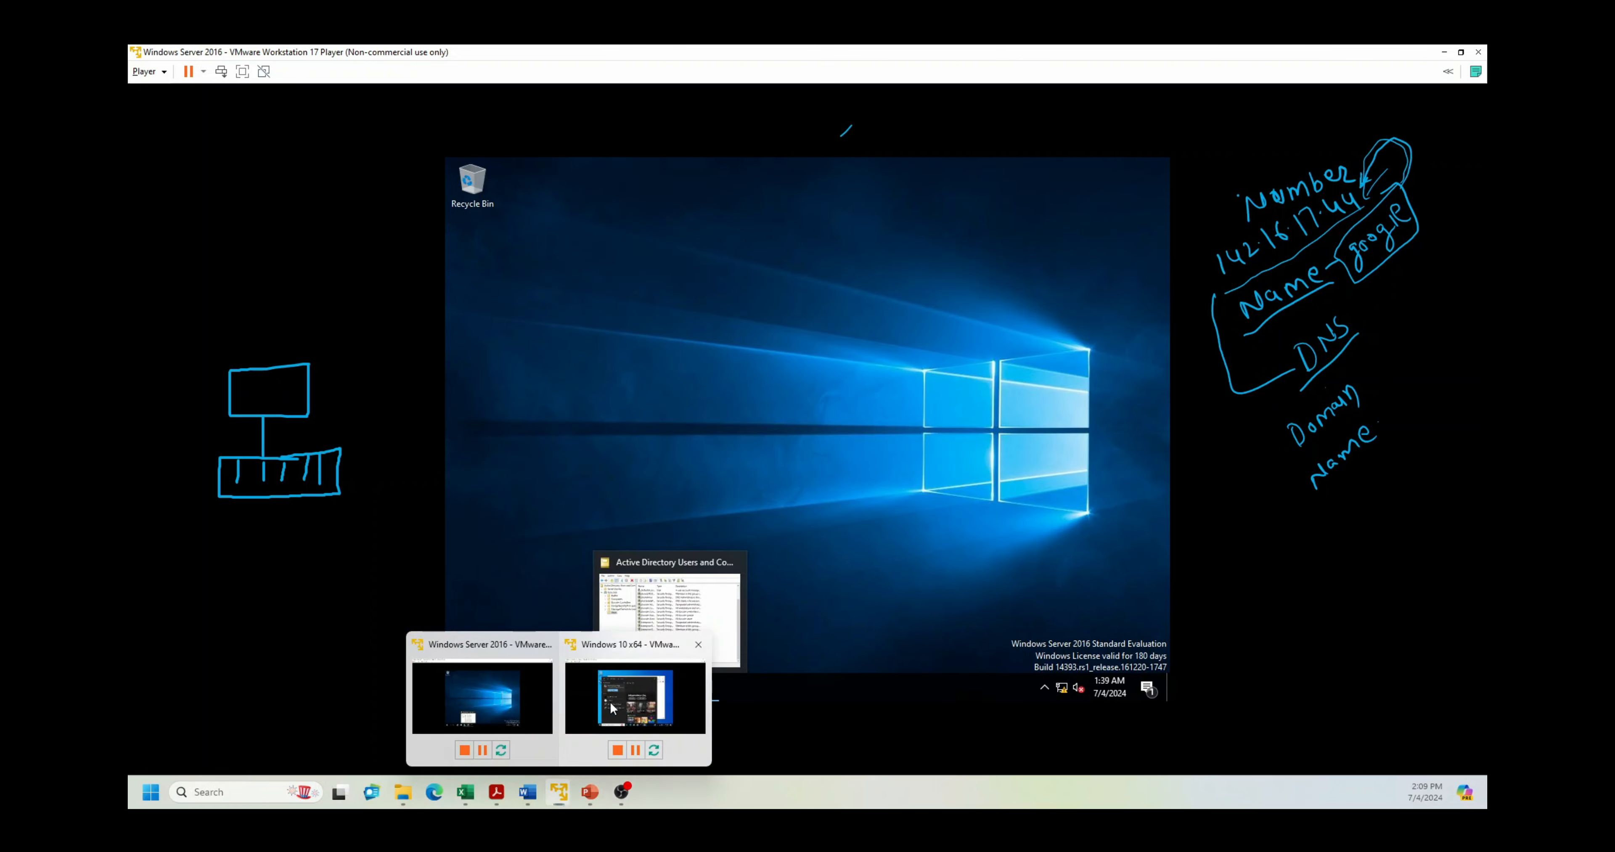
pyautogui.click(612, 708)
pyautogui.click(1021, 241)
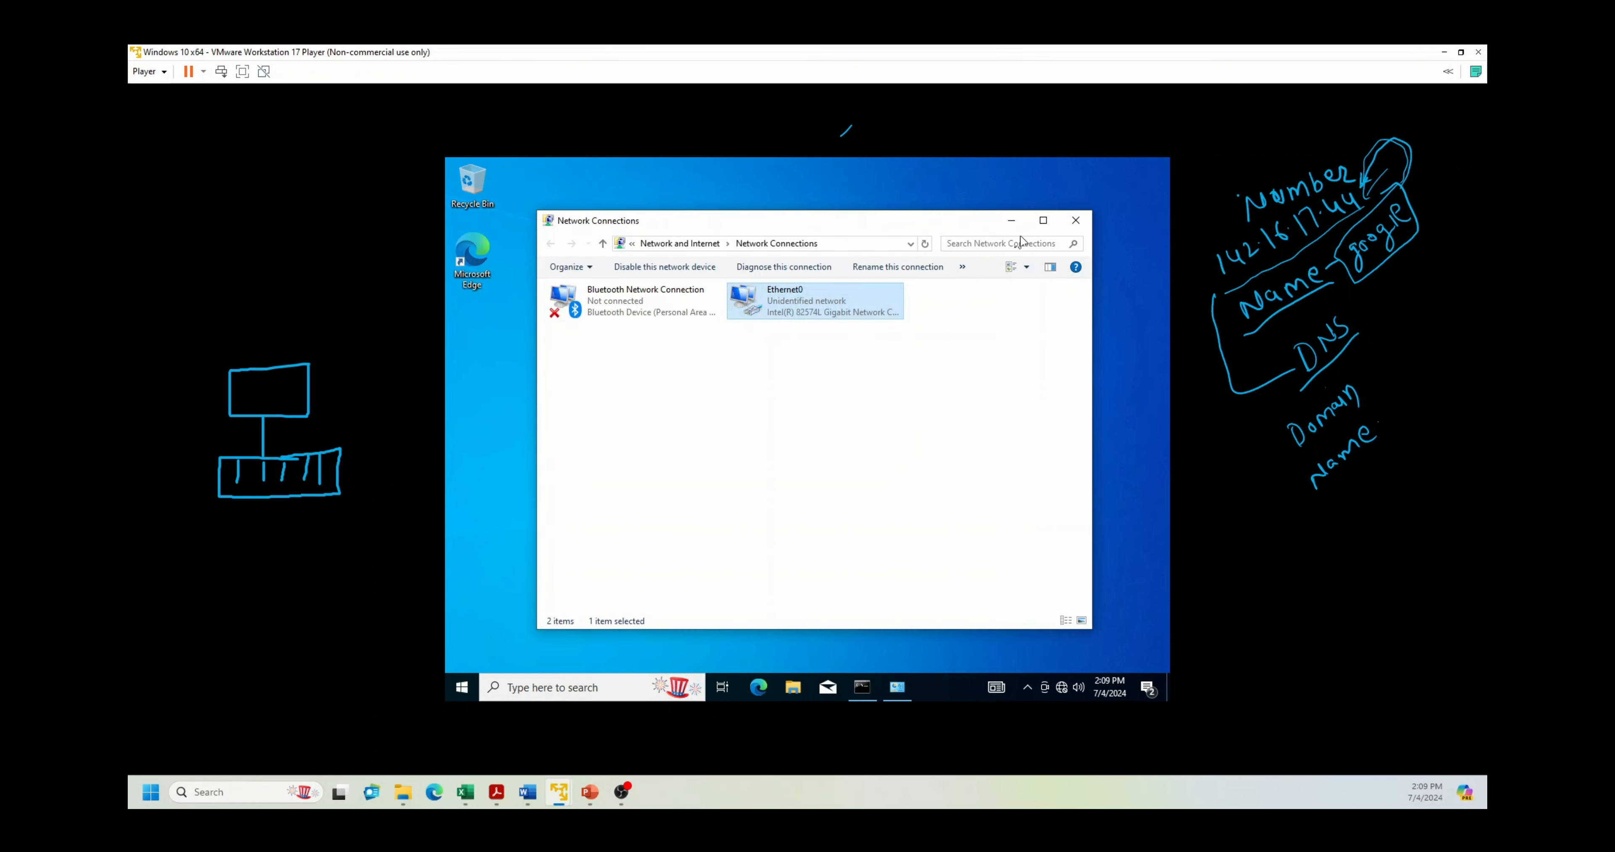
pyautogui.click(1075, 220)
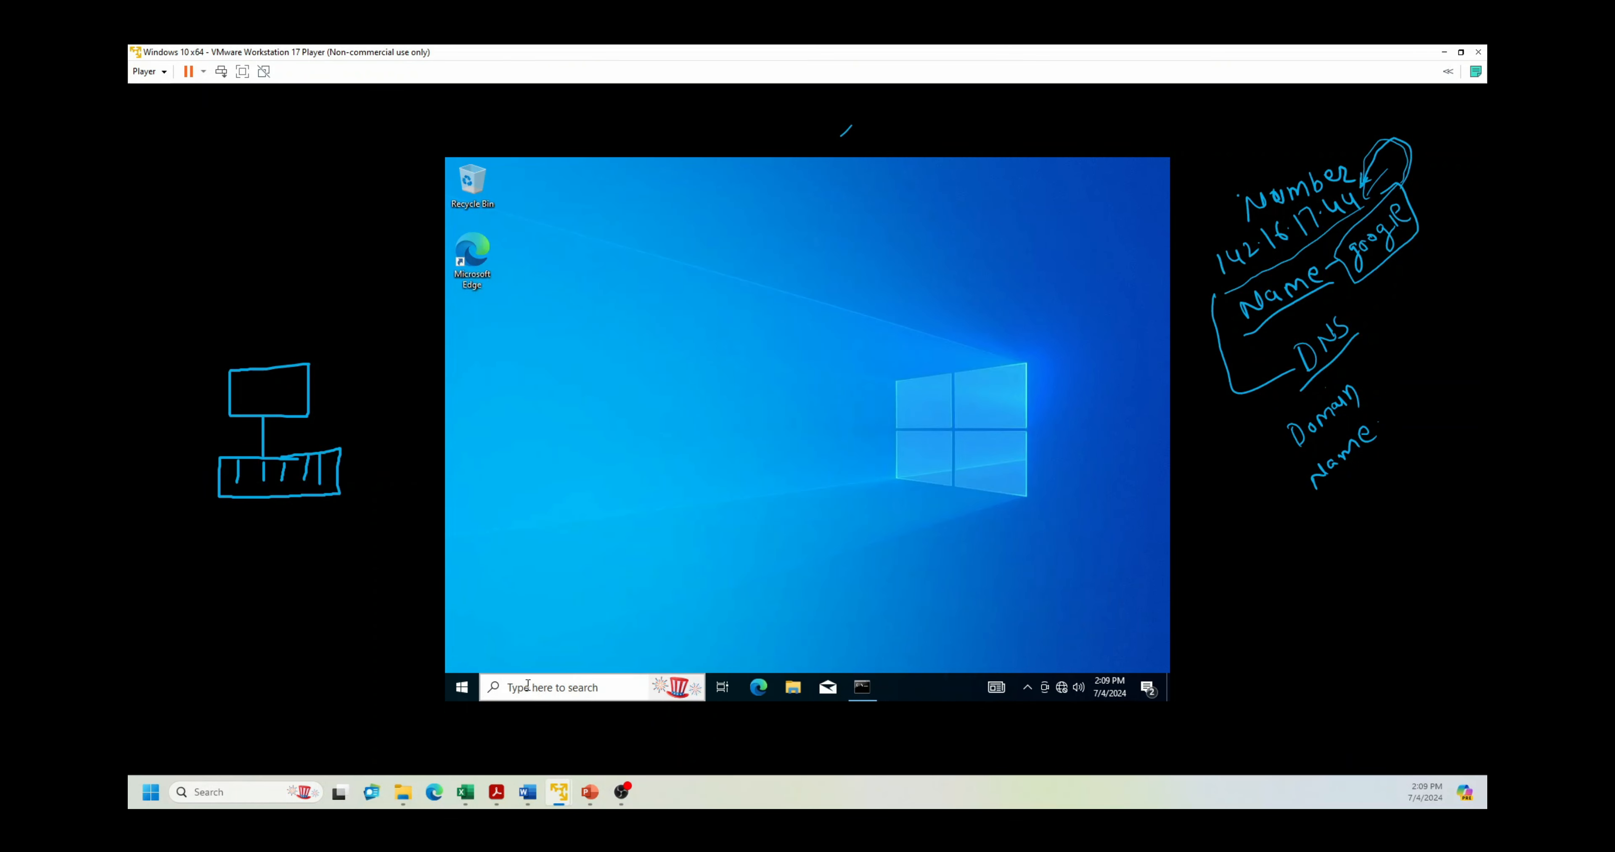
pyautogui.click(527, 684)
pyautogui.press('super')
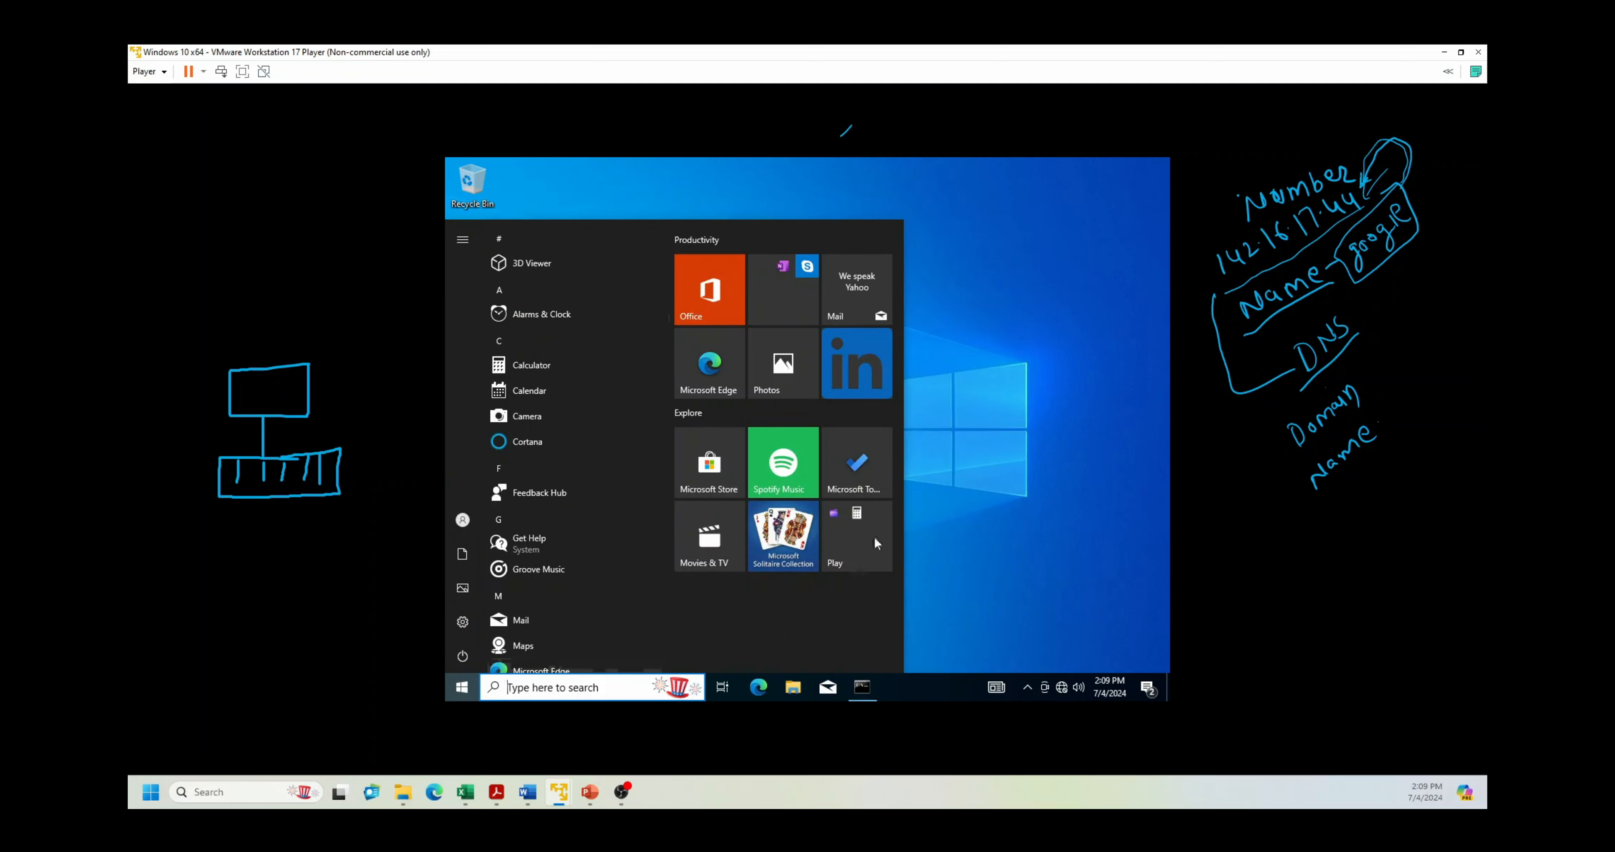
pyautogui.click(955, 441)
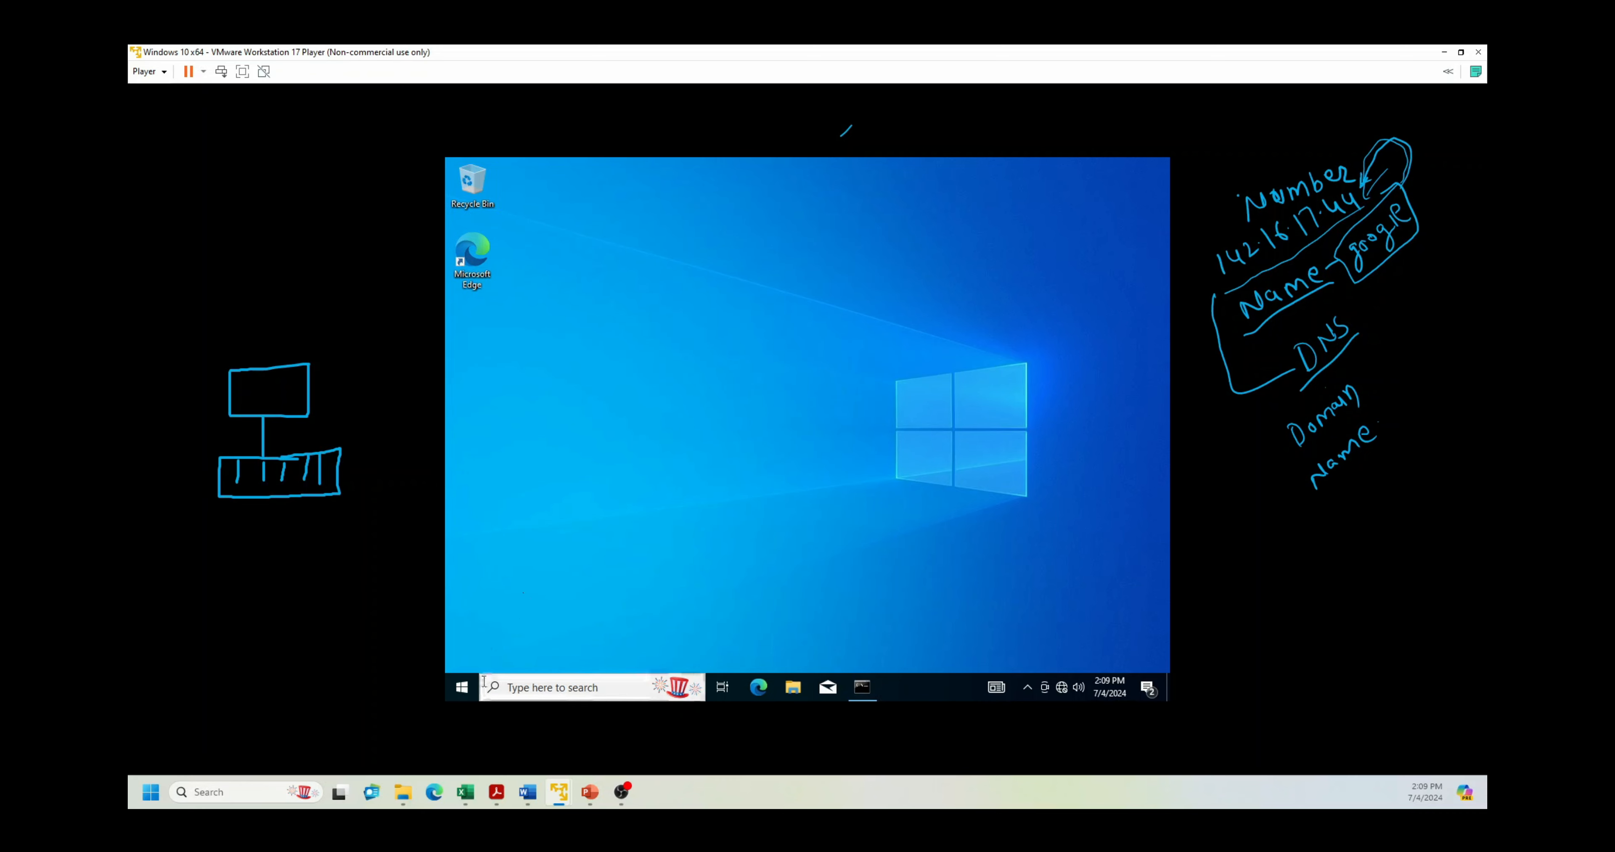
# Step: Open This PC's properties from File Explorer and go to Advanced system settings
pyautogui.click(462, 687)
pyautogui.click(793, 687)
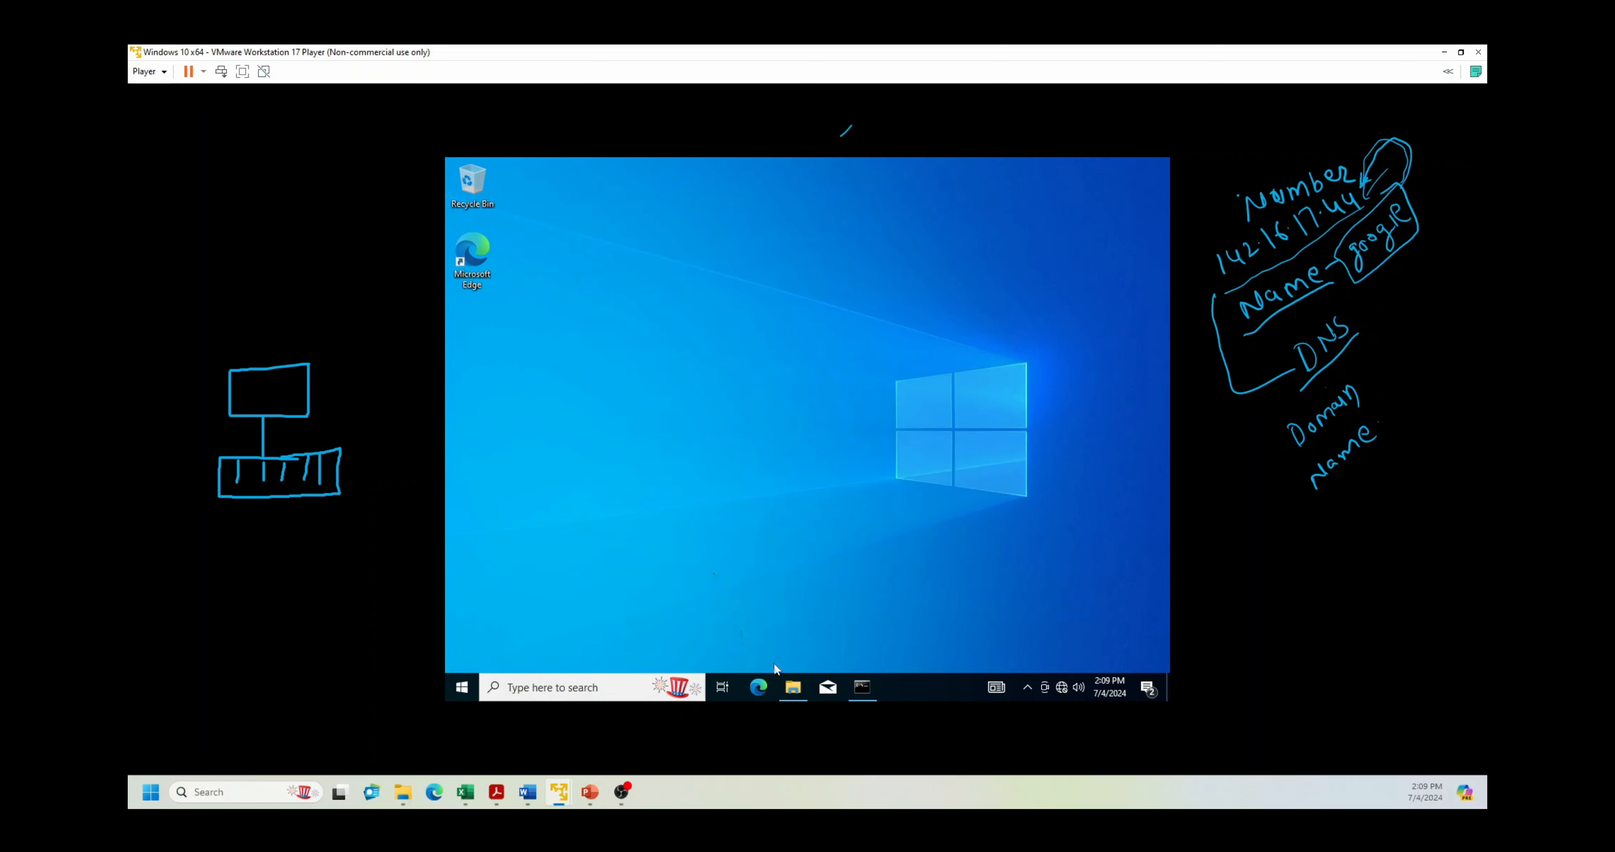
pyautogui.click(793, 687)
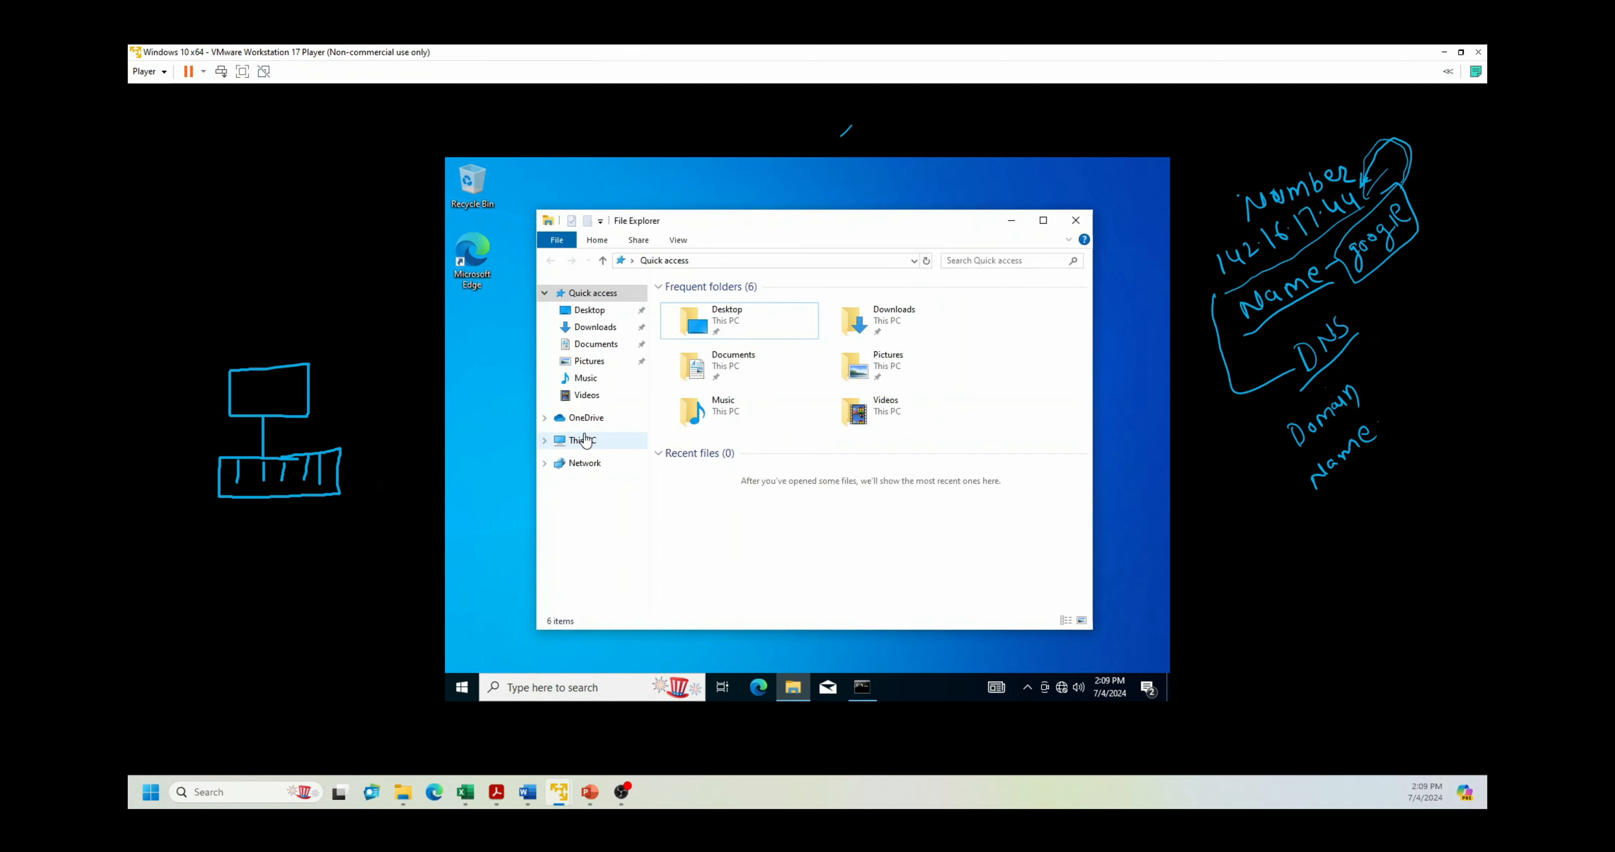
pyautogui.click(584, 441)
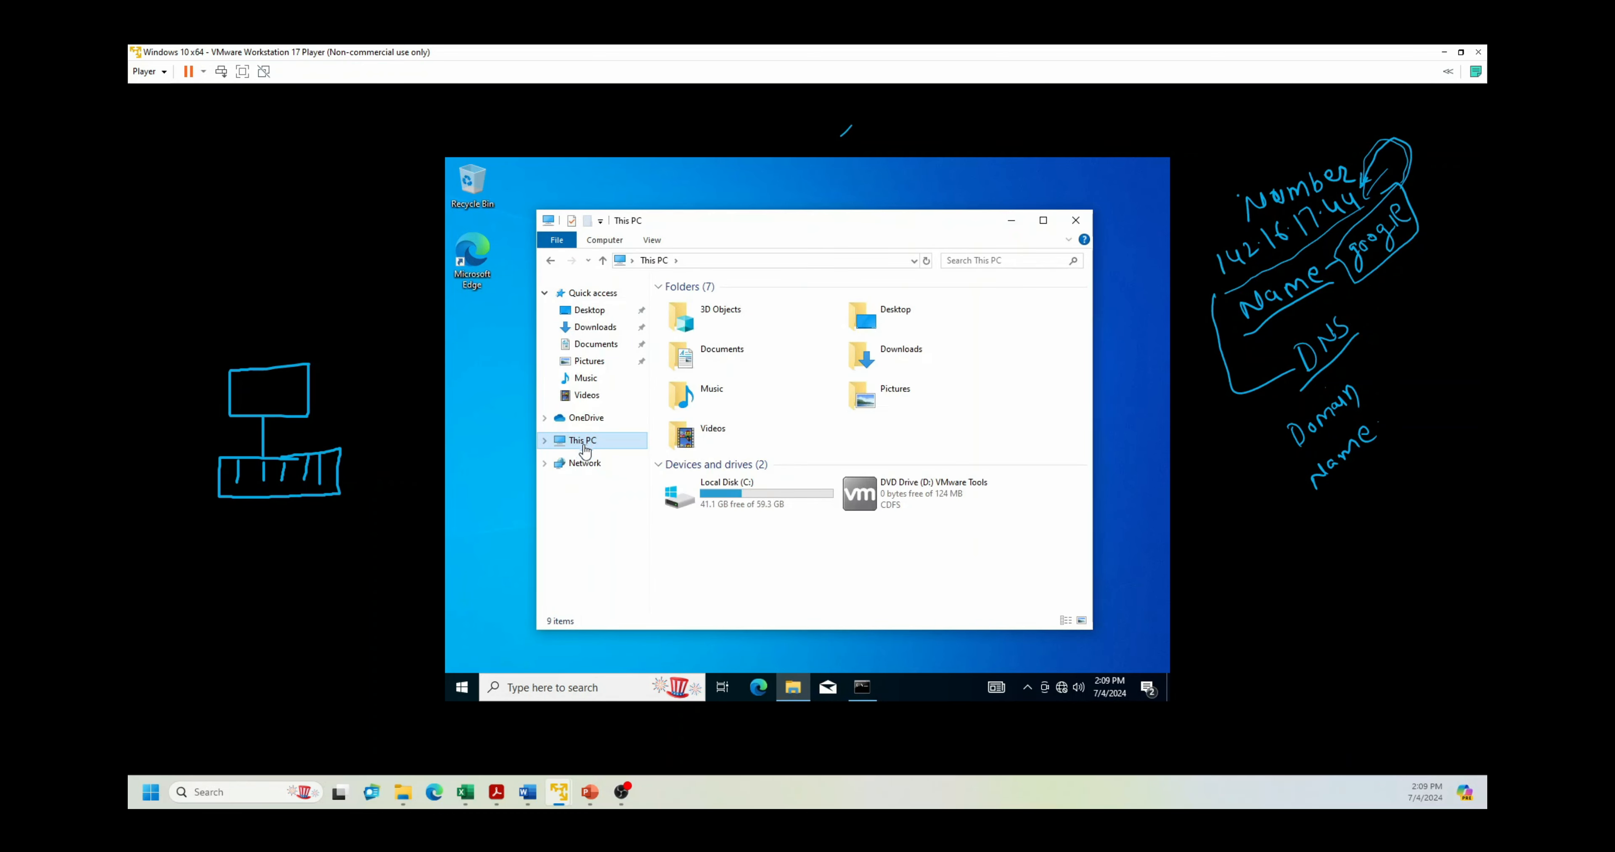
pyautogui.rightClick(584, 450)
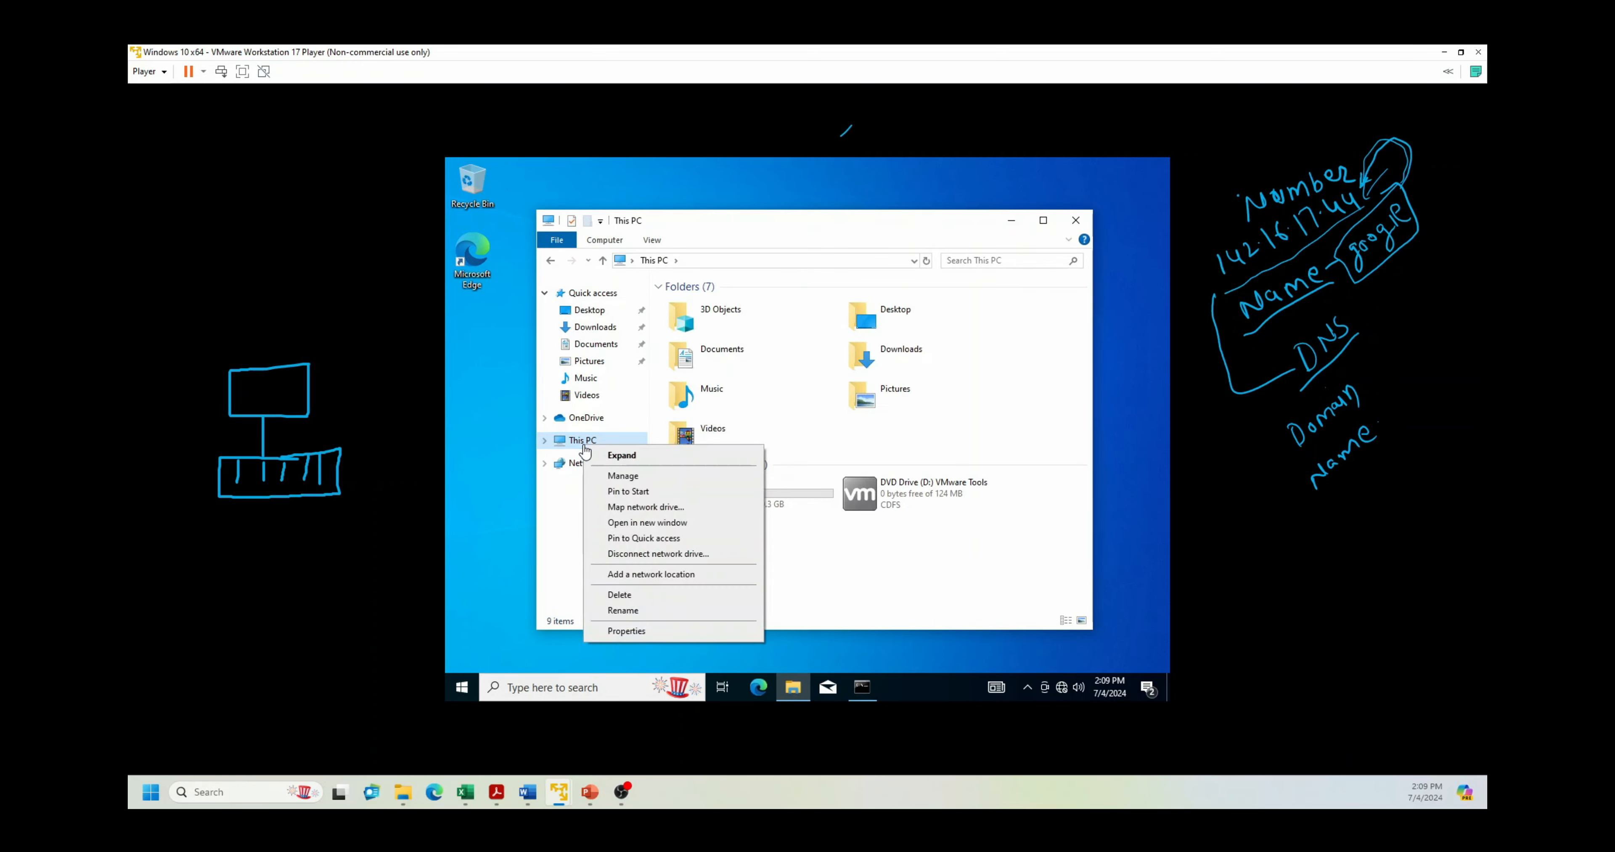
pyautogui.click(627, 631)
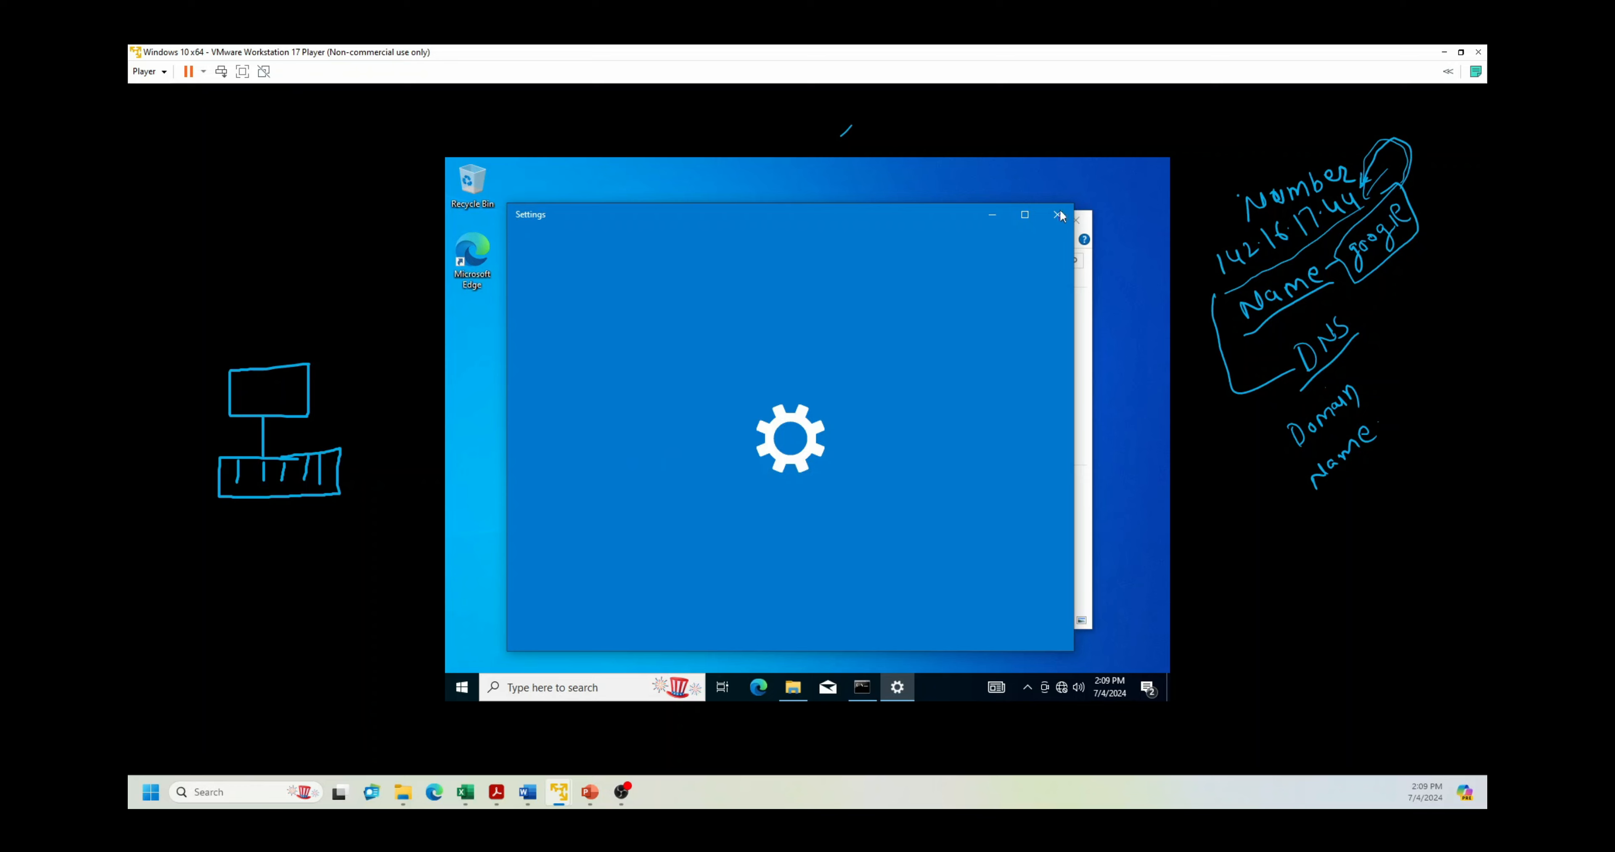
pyautogui.scroll(-3, 569, 507)
pyautogui.scroll(-3, 569, 507)
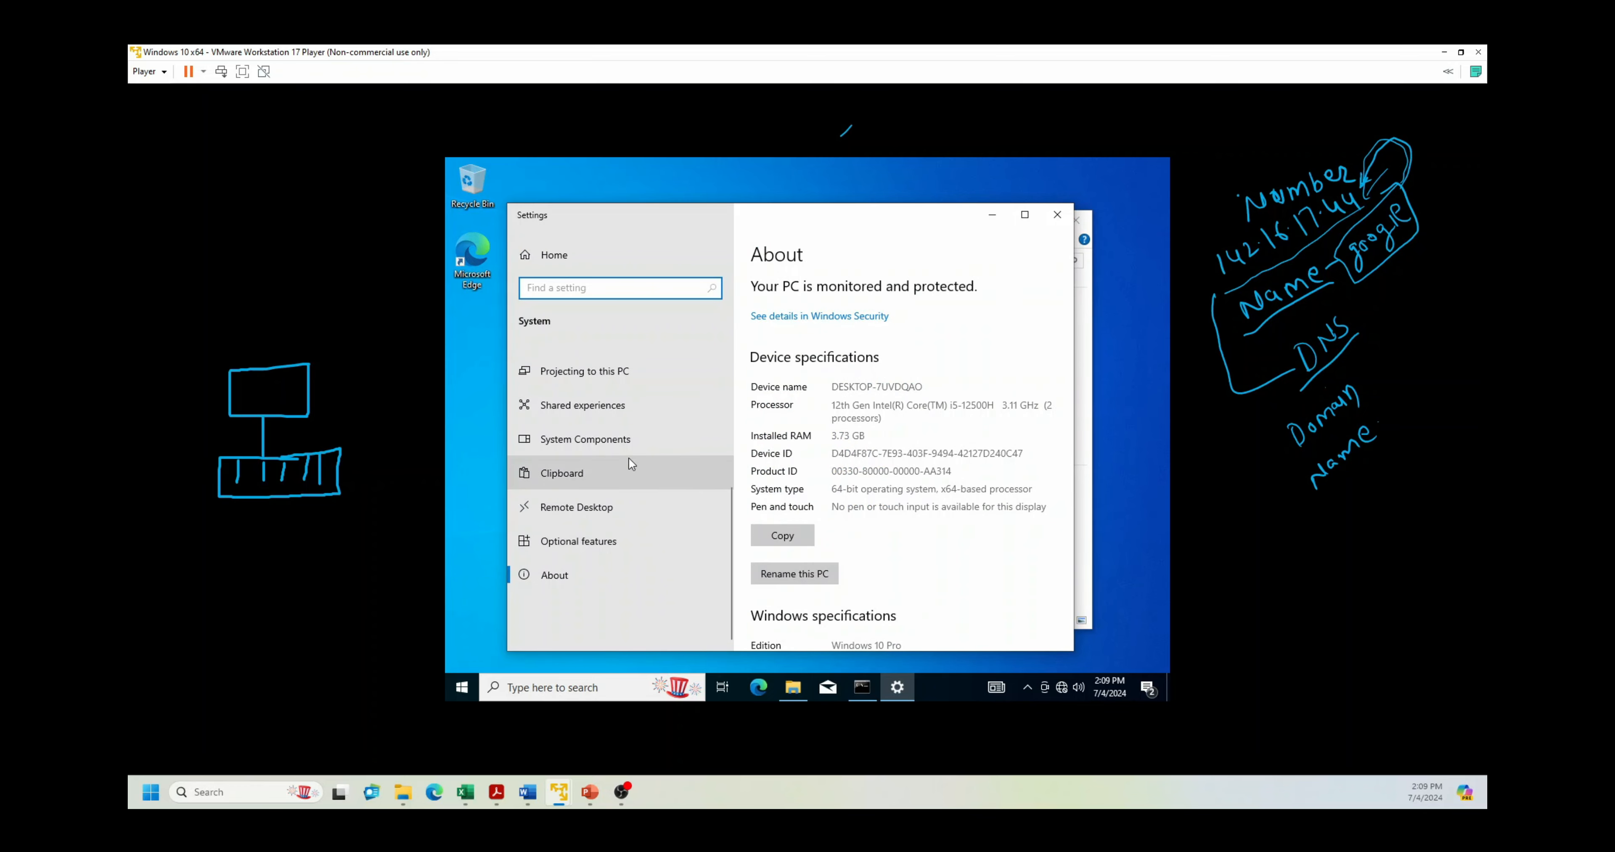
pyautogui.scroll(5, 609, 409)
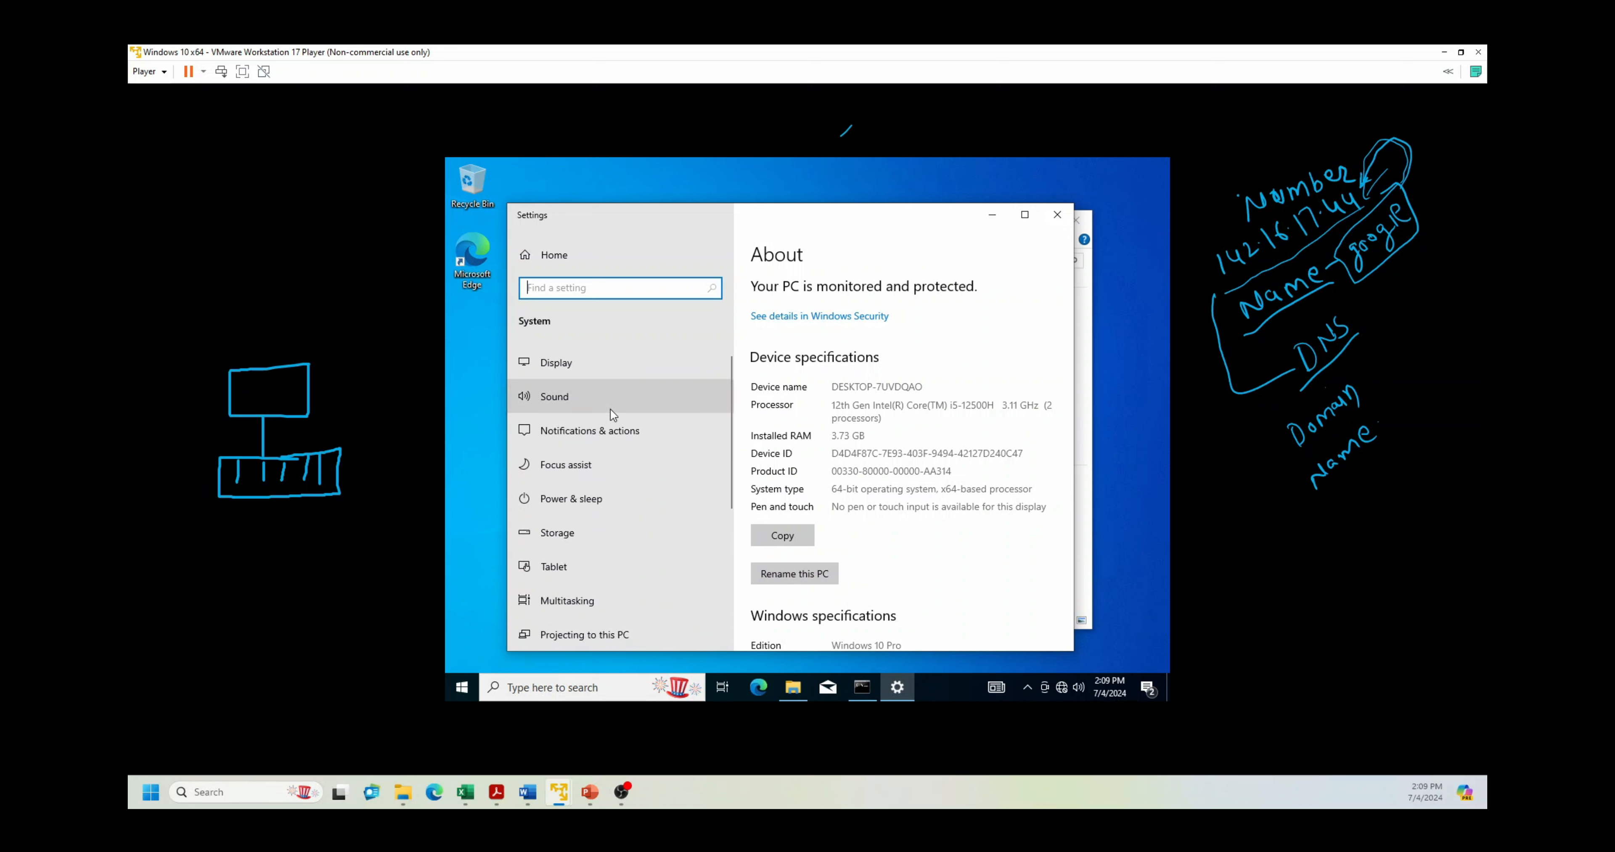
pyautogui.scroll(-10, 892, 455)
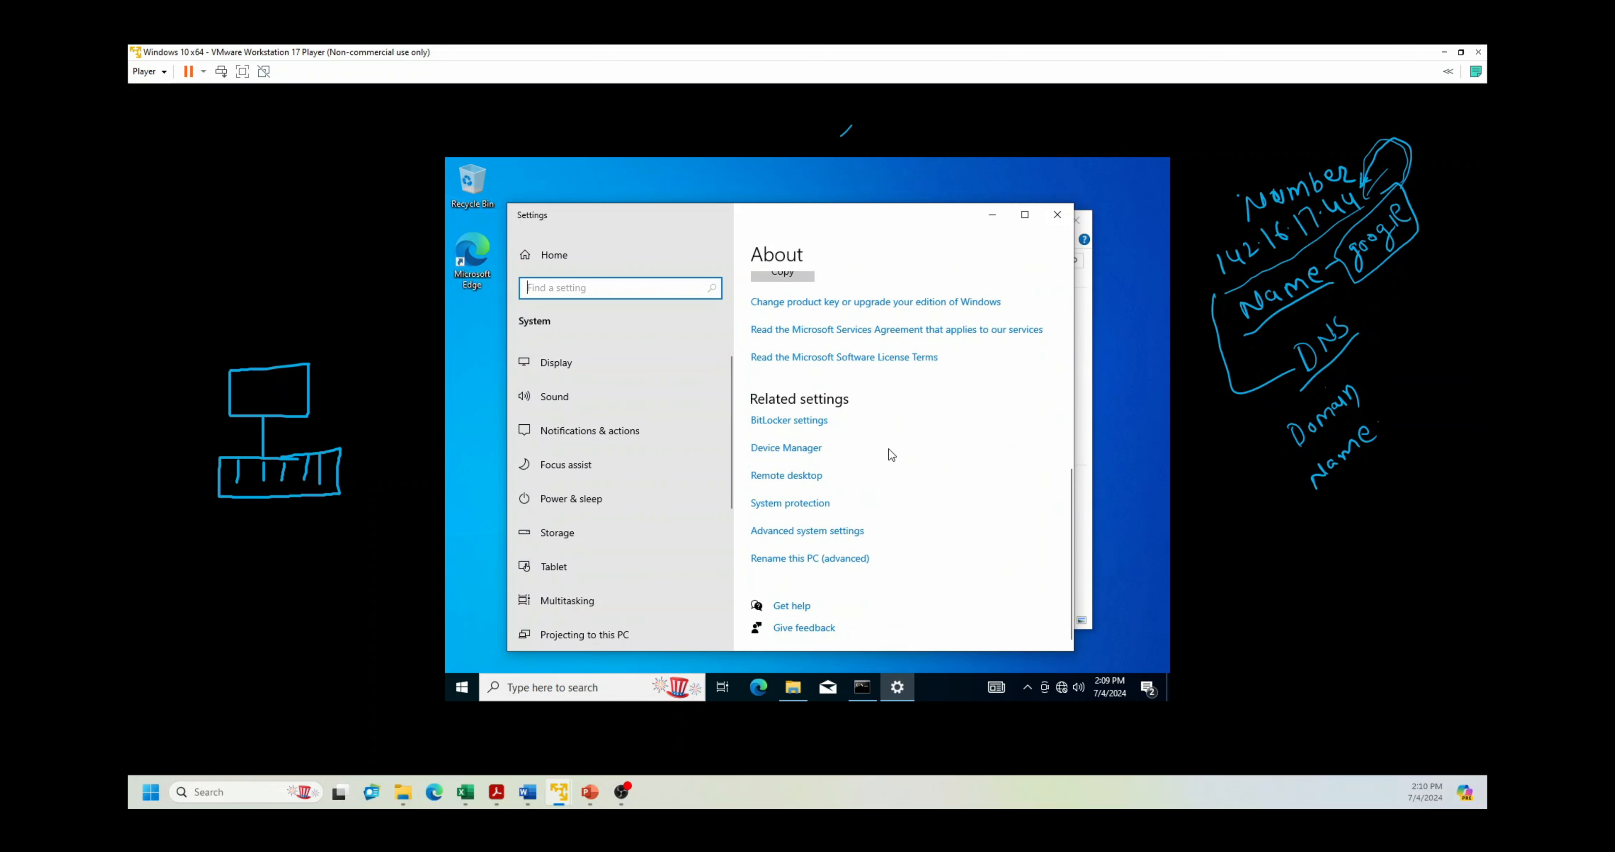
pyautogui.click(792, 533)
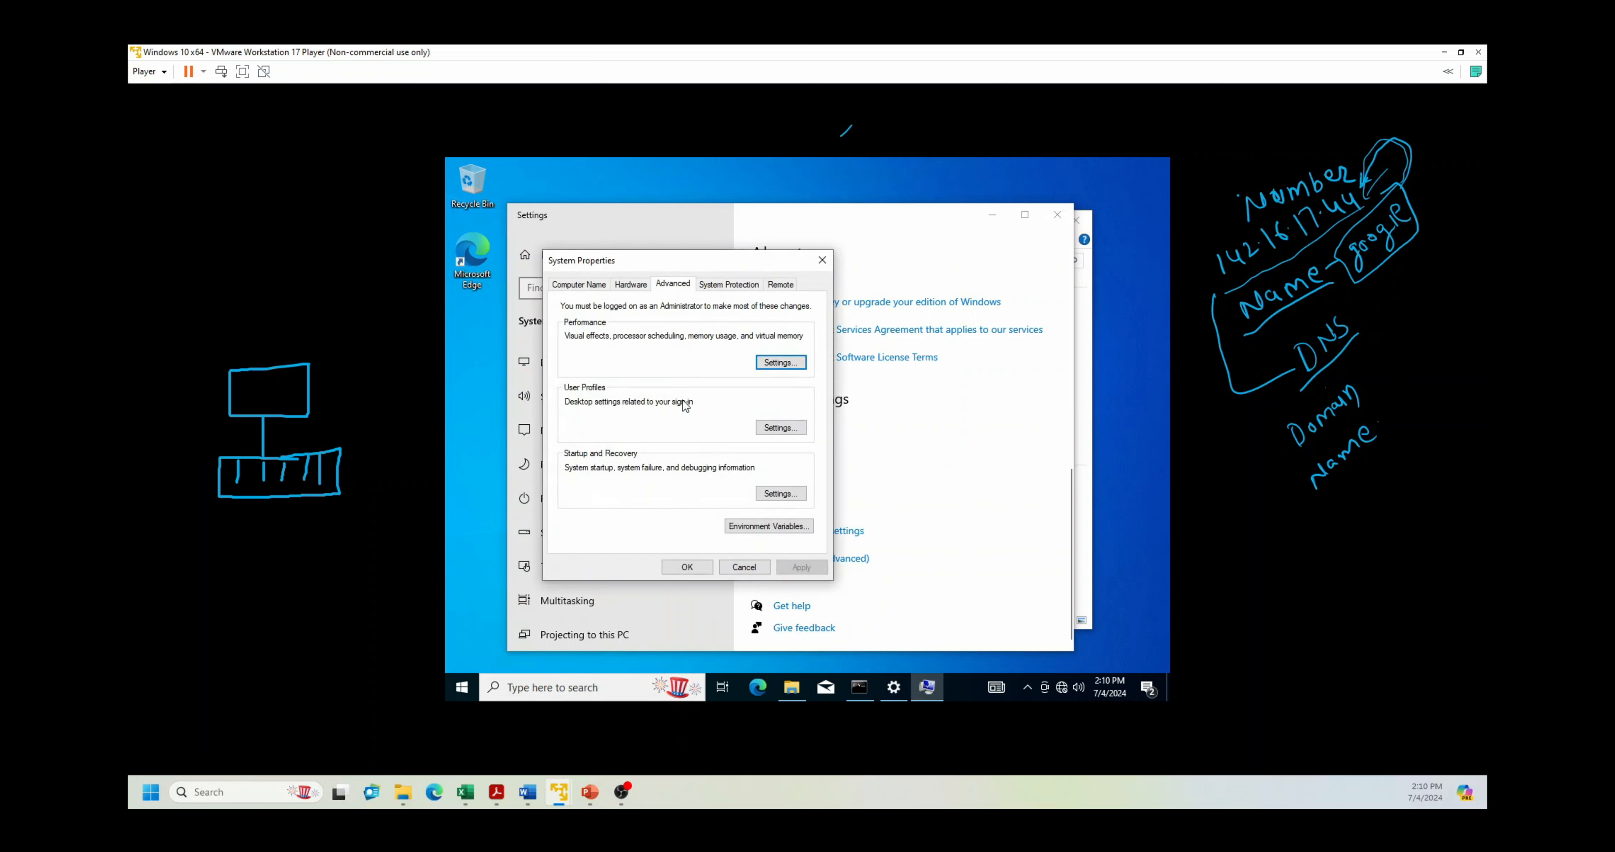
# Step: Change the computer's membership from workgroup to the tsyn.com domain
pyautogui.click(582, 287)
pyautogui.click(762, 461)
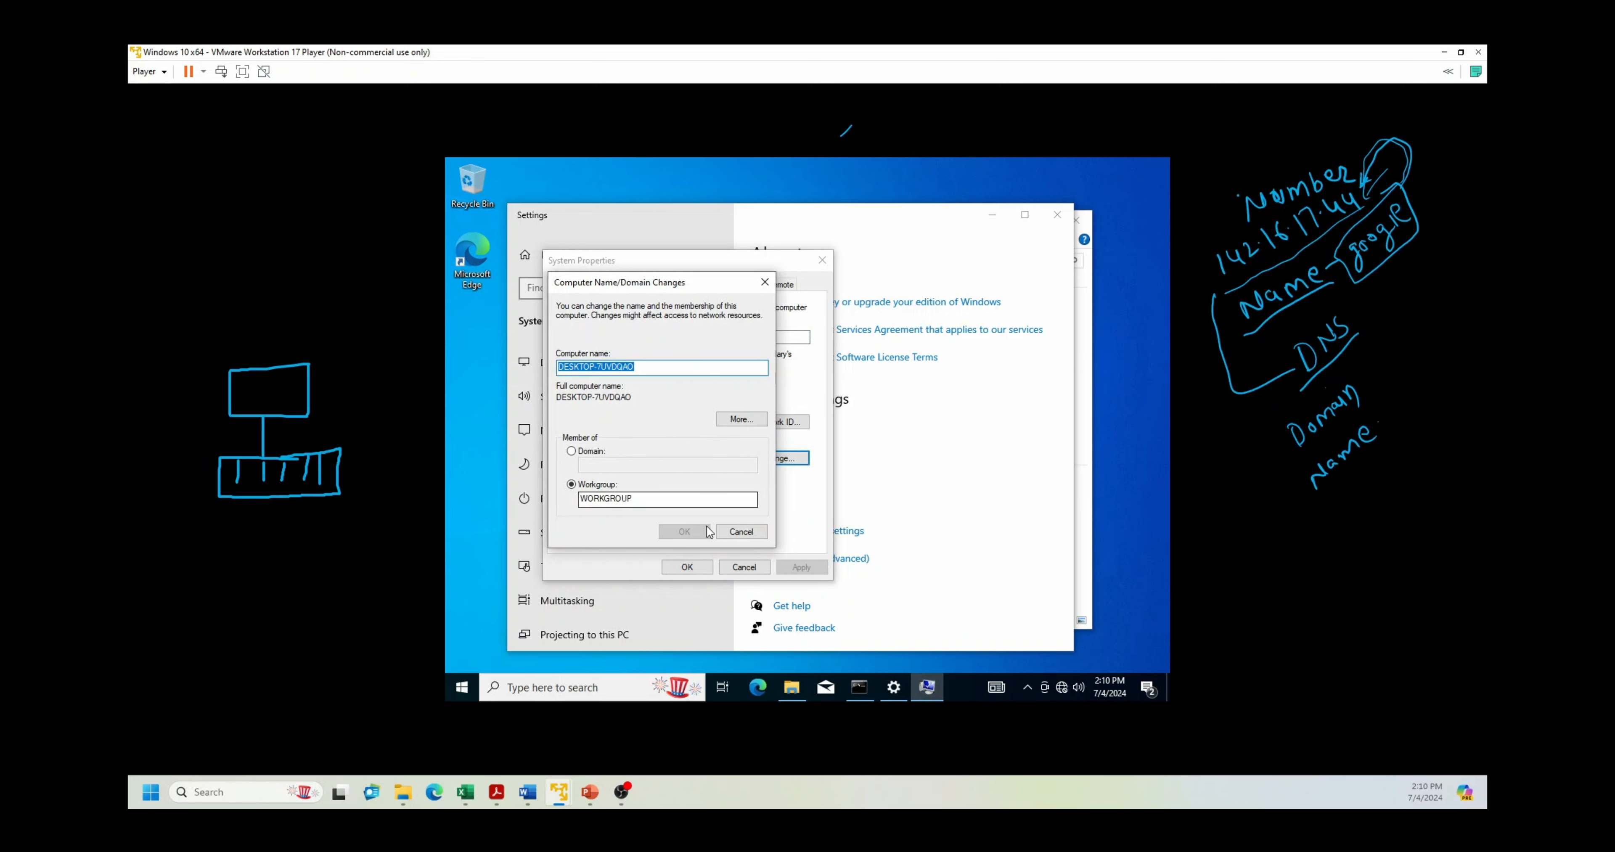
pyautogui.click(596, 452)
pyautogui.click(616, 464)
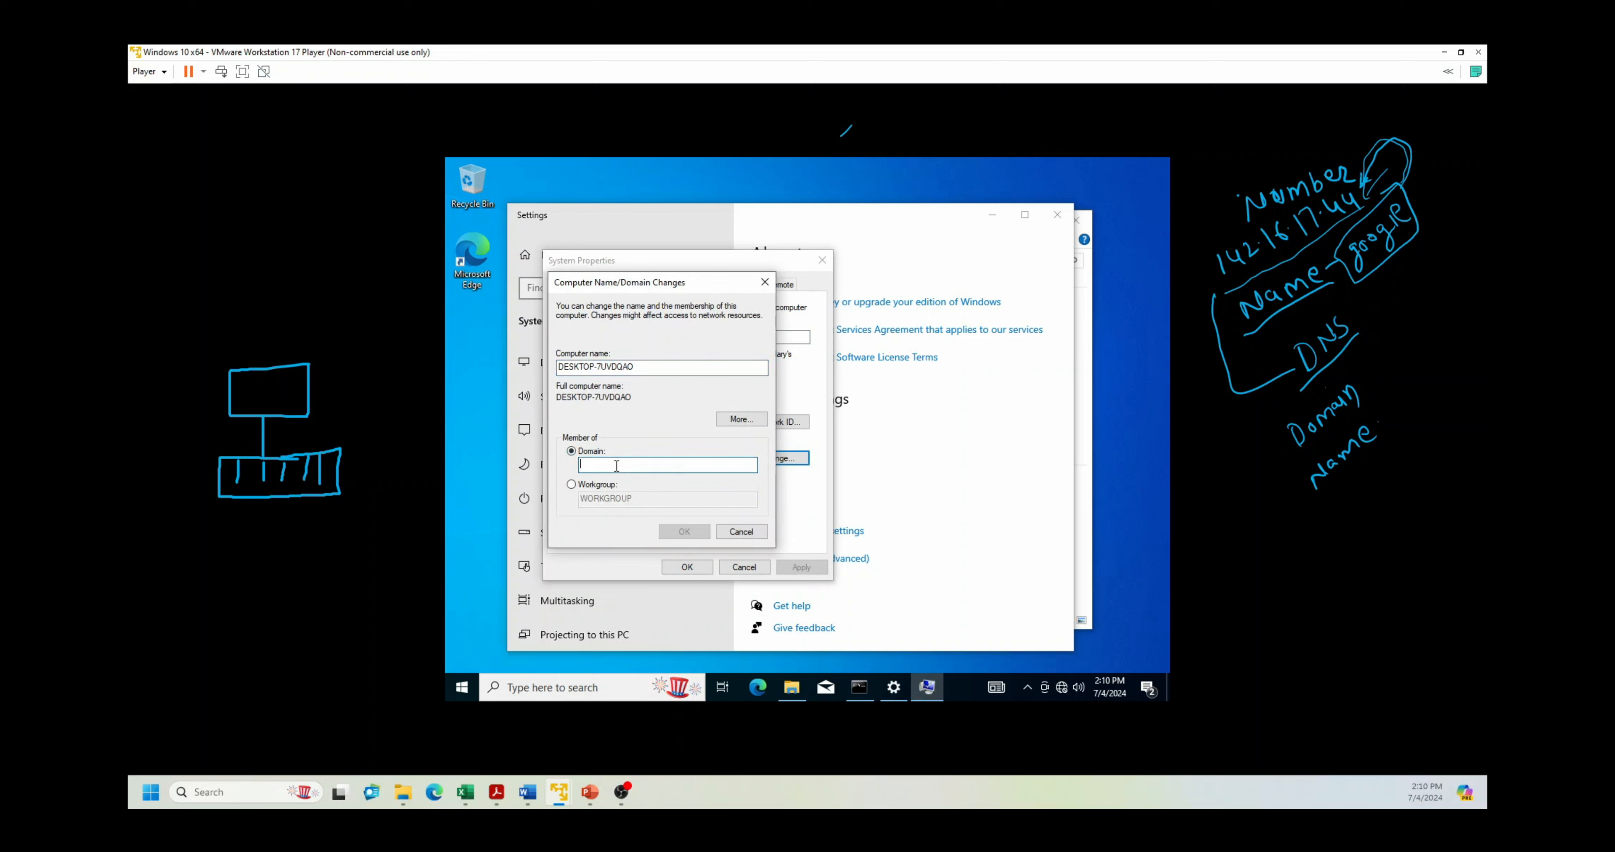
pyautogui.write('tsyn.com')
pyautogui.click(685, 531)
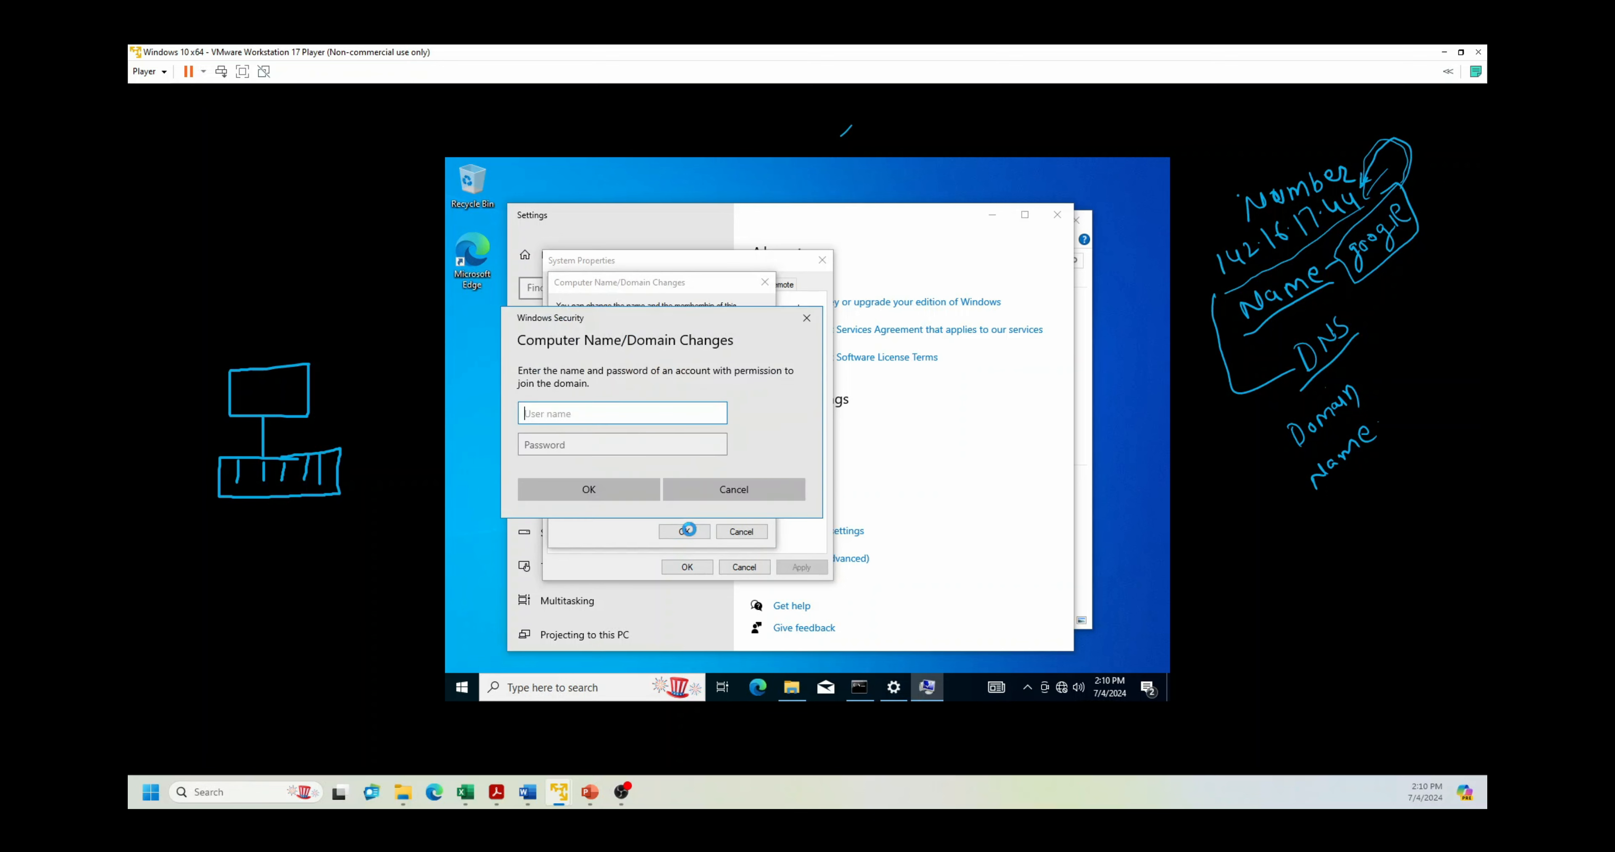
# Step: Authenticate as the domain Administrator, accept the welcome and restart notices, then close System Properties
pyautogui.write('Administrator')
pyautogui.click(638, 445)
pyautogui.write('••••••••••')
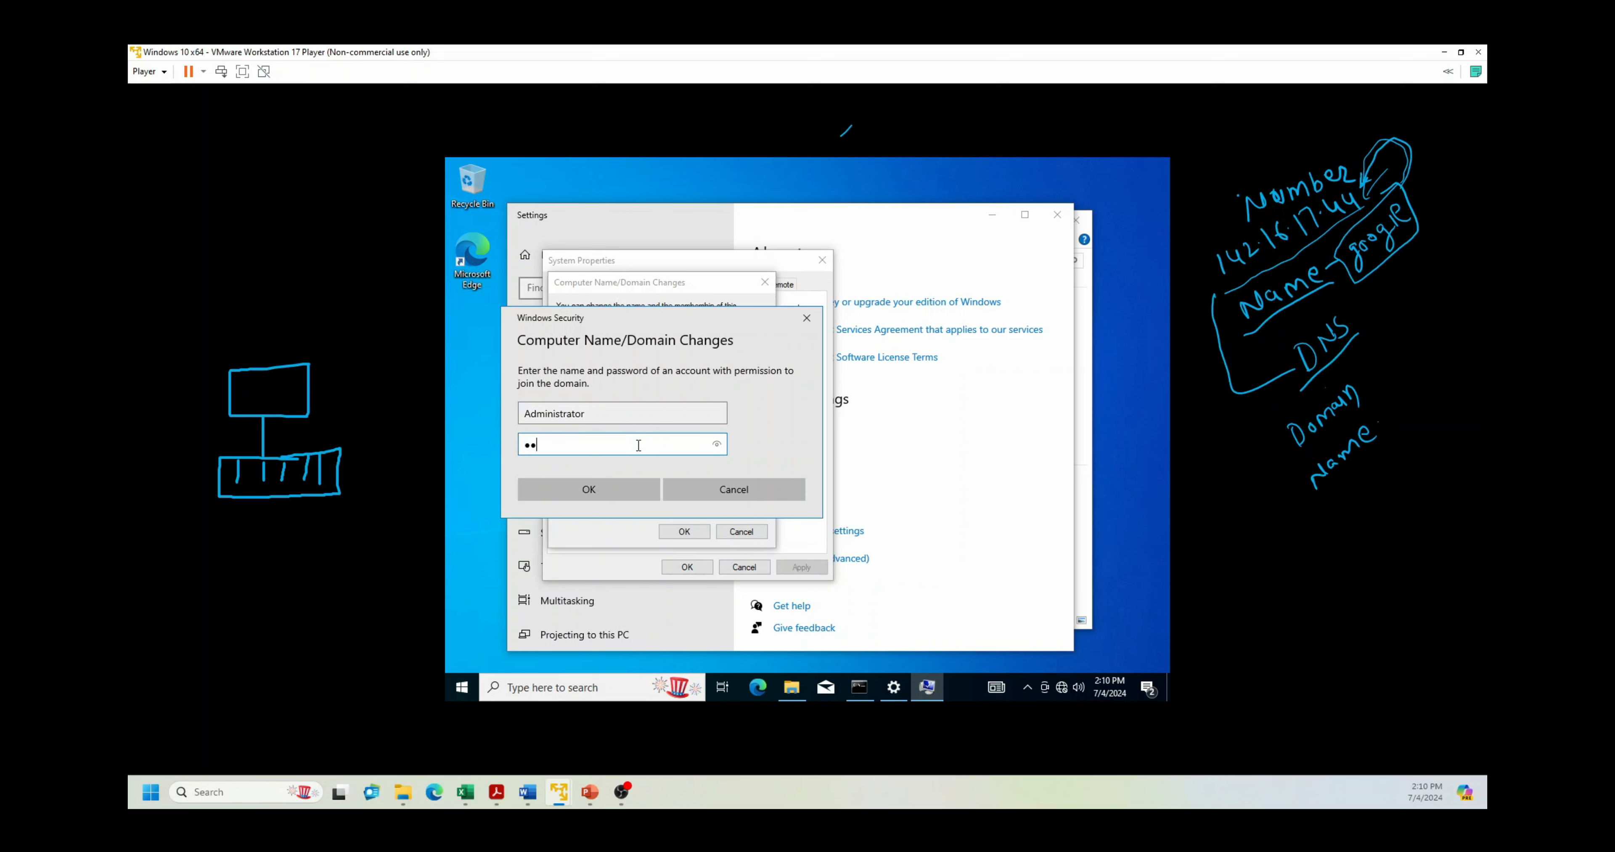
pyautogui.press('Return')
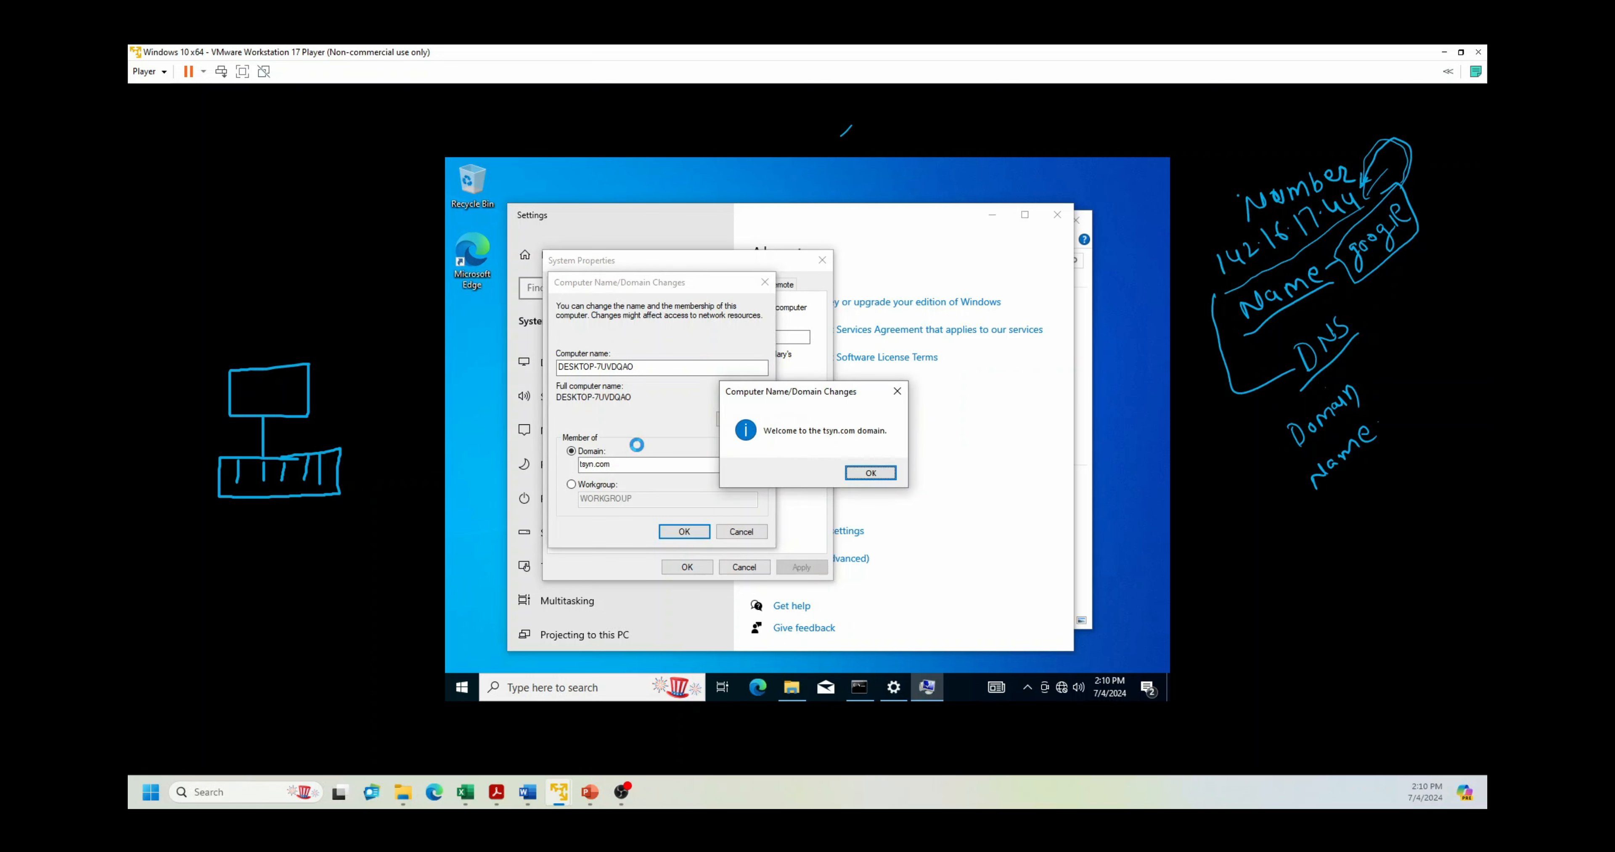
pyautogui.click(871, 474)
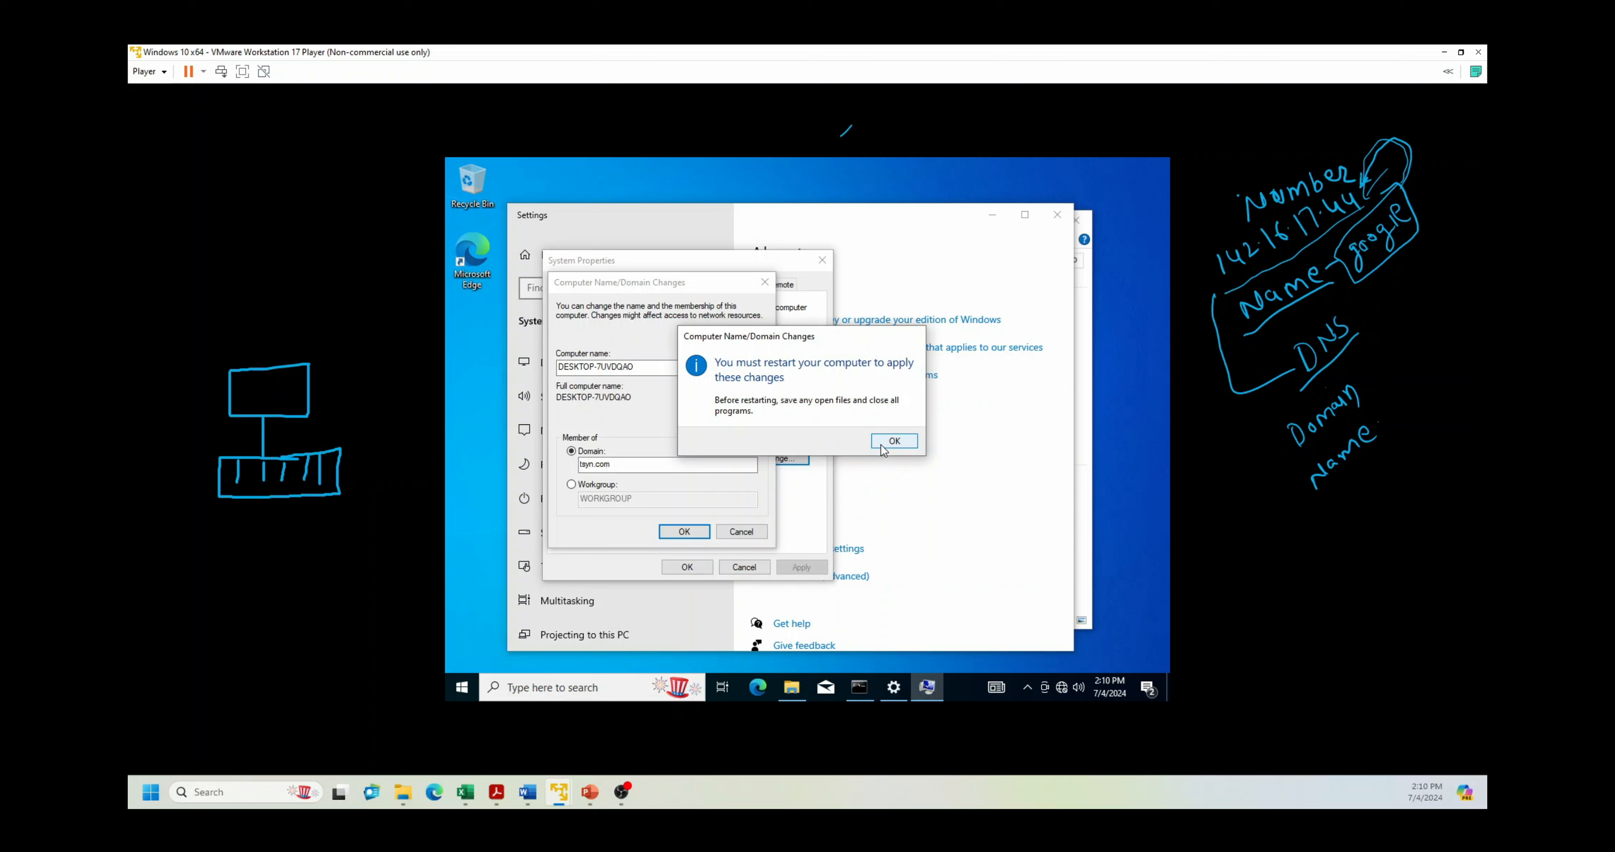
pyautogui.click(893, 441)
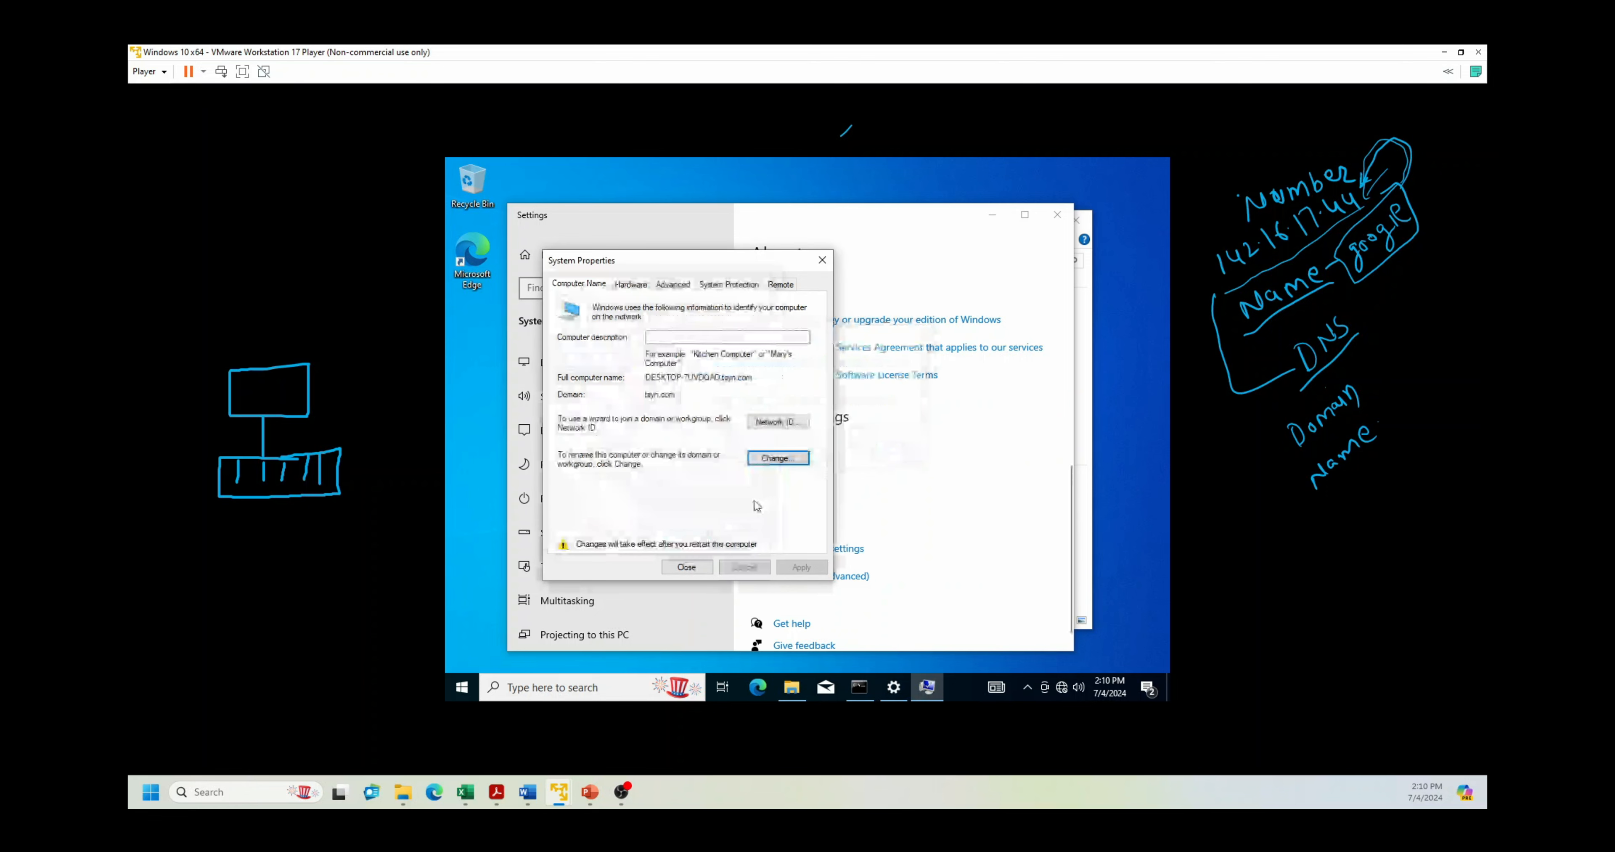
pyautogui.click(699, 569)
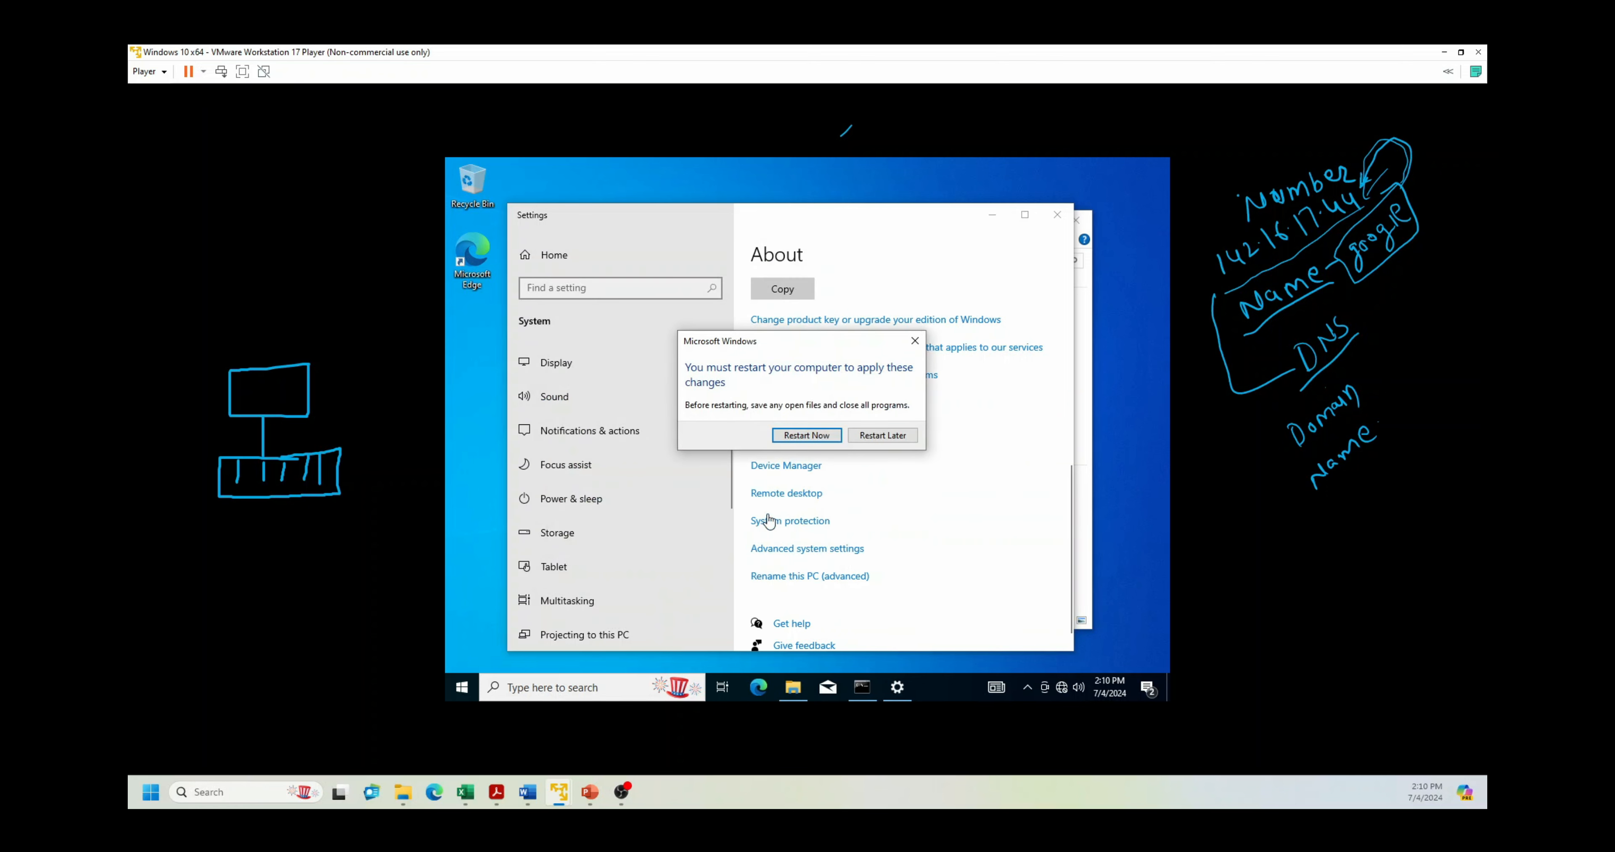
# Step: Restart the VM now, then dismiss the lock screen to reach the sign-in form
pyautogui.click(807, 435)
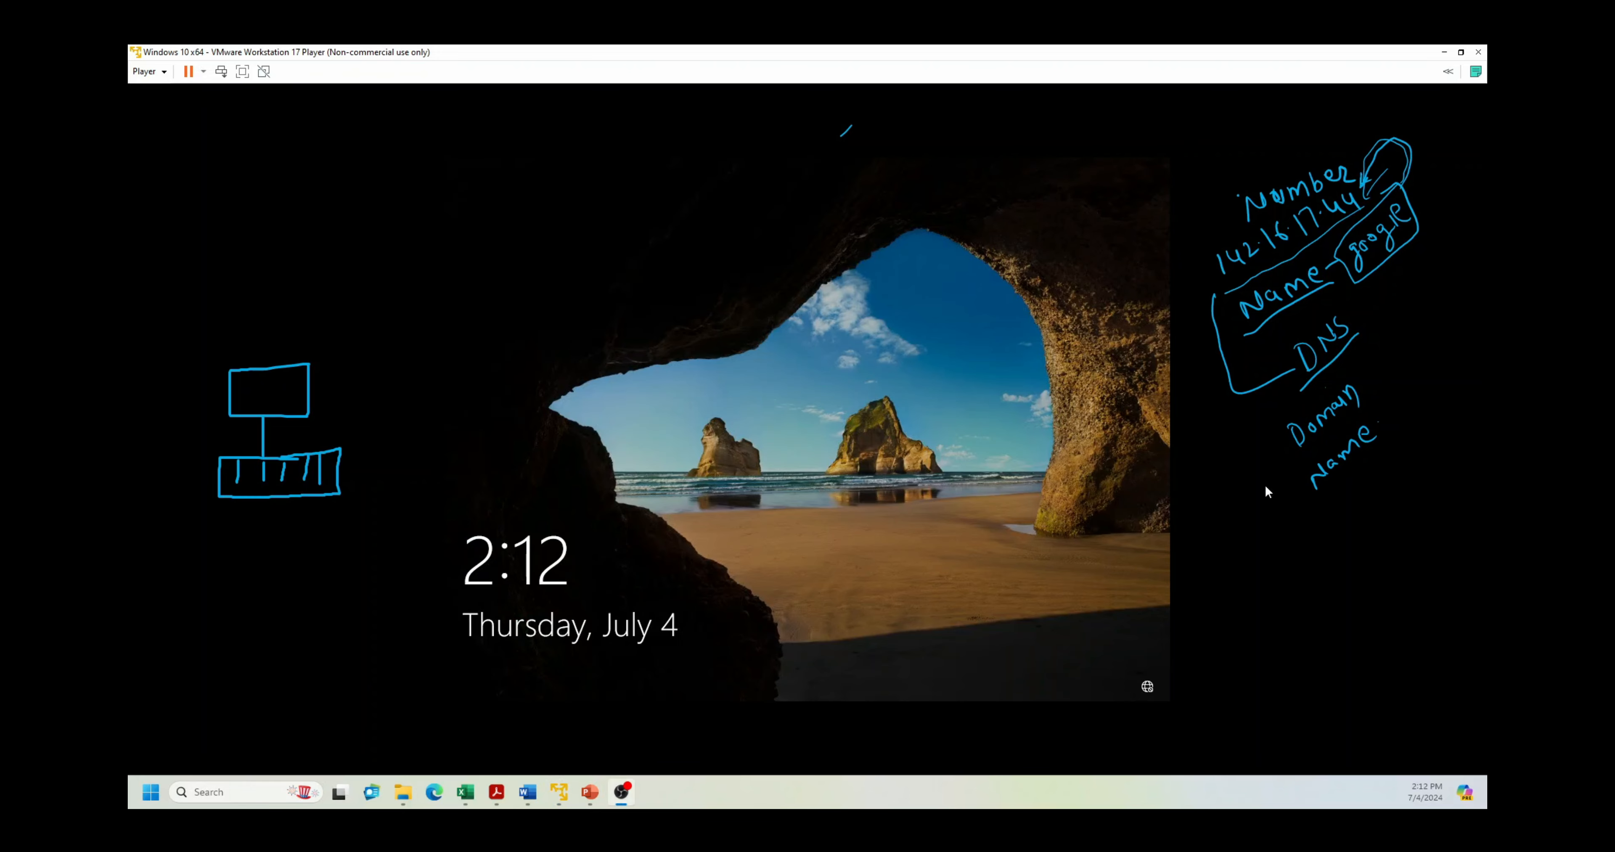
pyautogui.click(711, 480)
pyautogui.moveTo(816, 407); pyautogui.dragTo(809, 178)
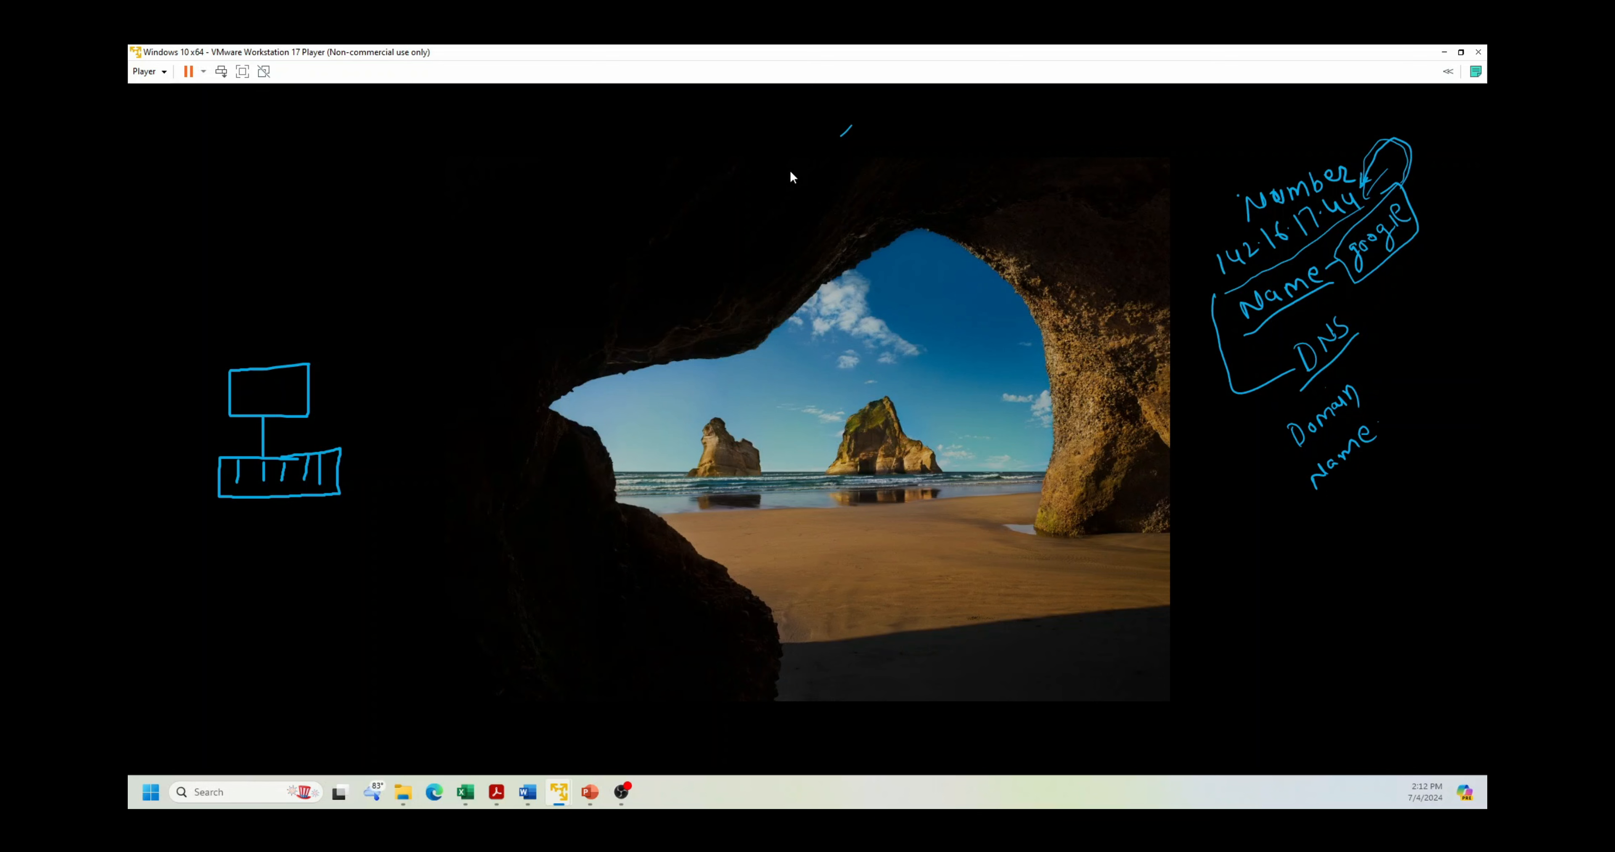
pyautogui.click(730, 443)
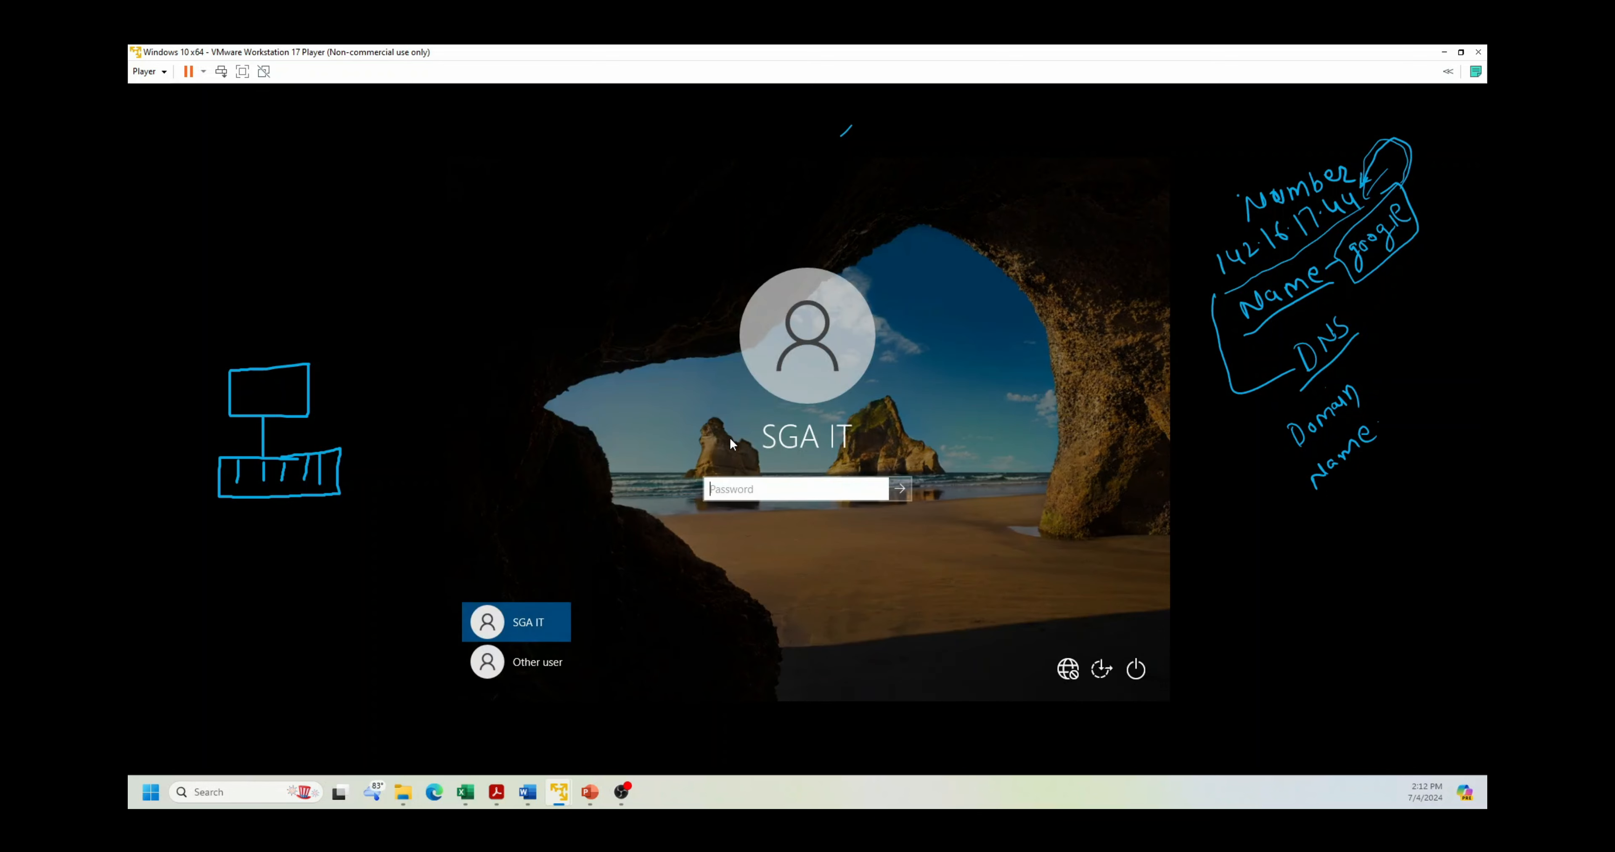
# Step: Try signing in as Other user with the domain user's plain name, dismissing incorrect-password errors
pyautogui.click(534, 667)
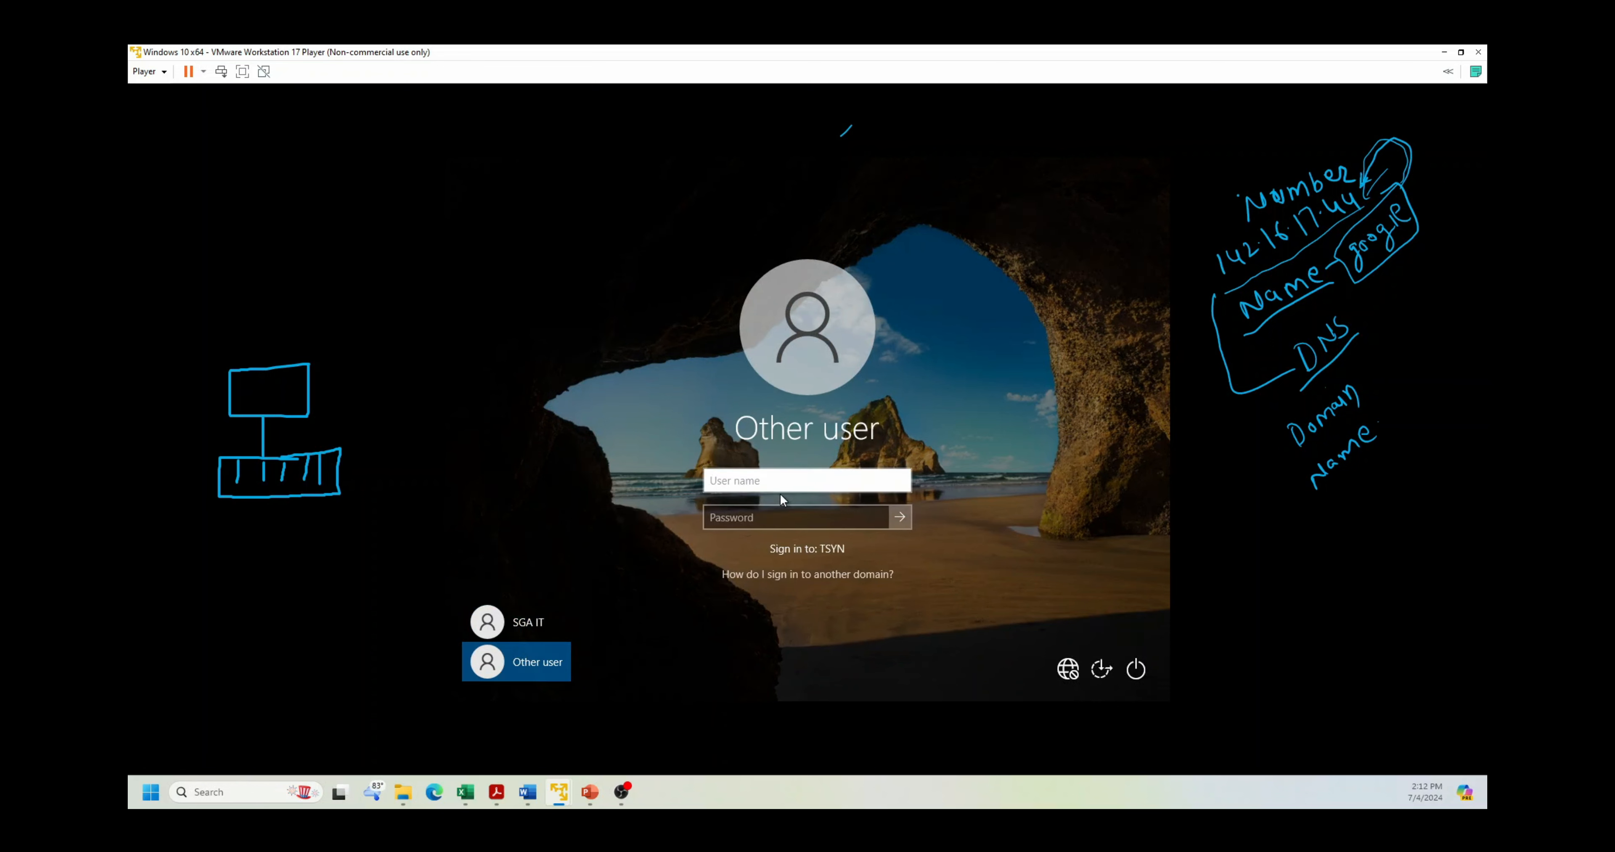
pyautogui.press('Tab')
pyautogui.write('***')
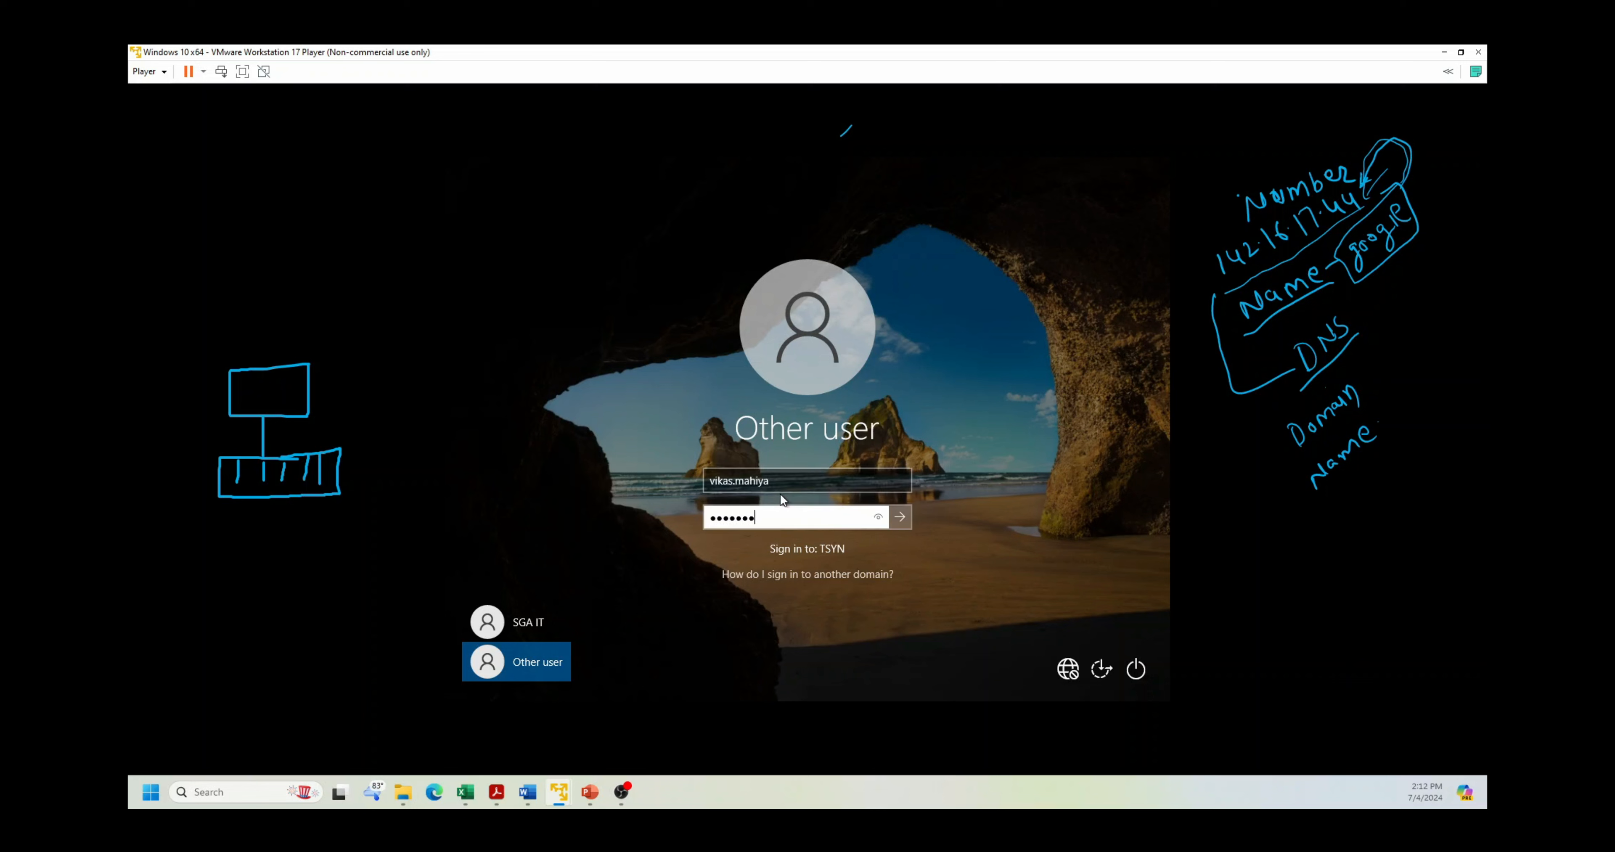
pyautogui.press('Return')
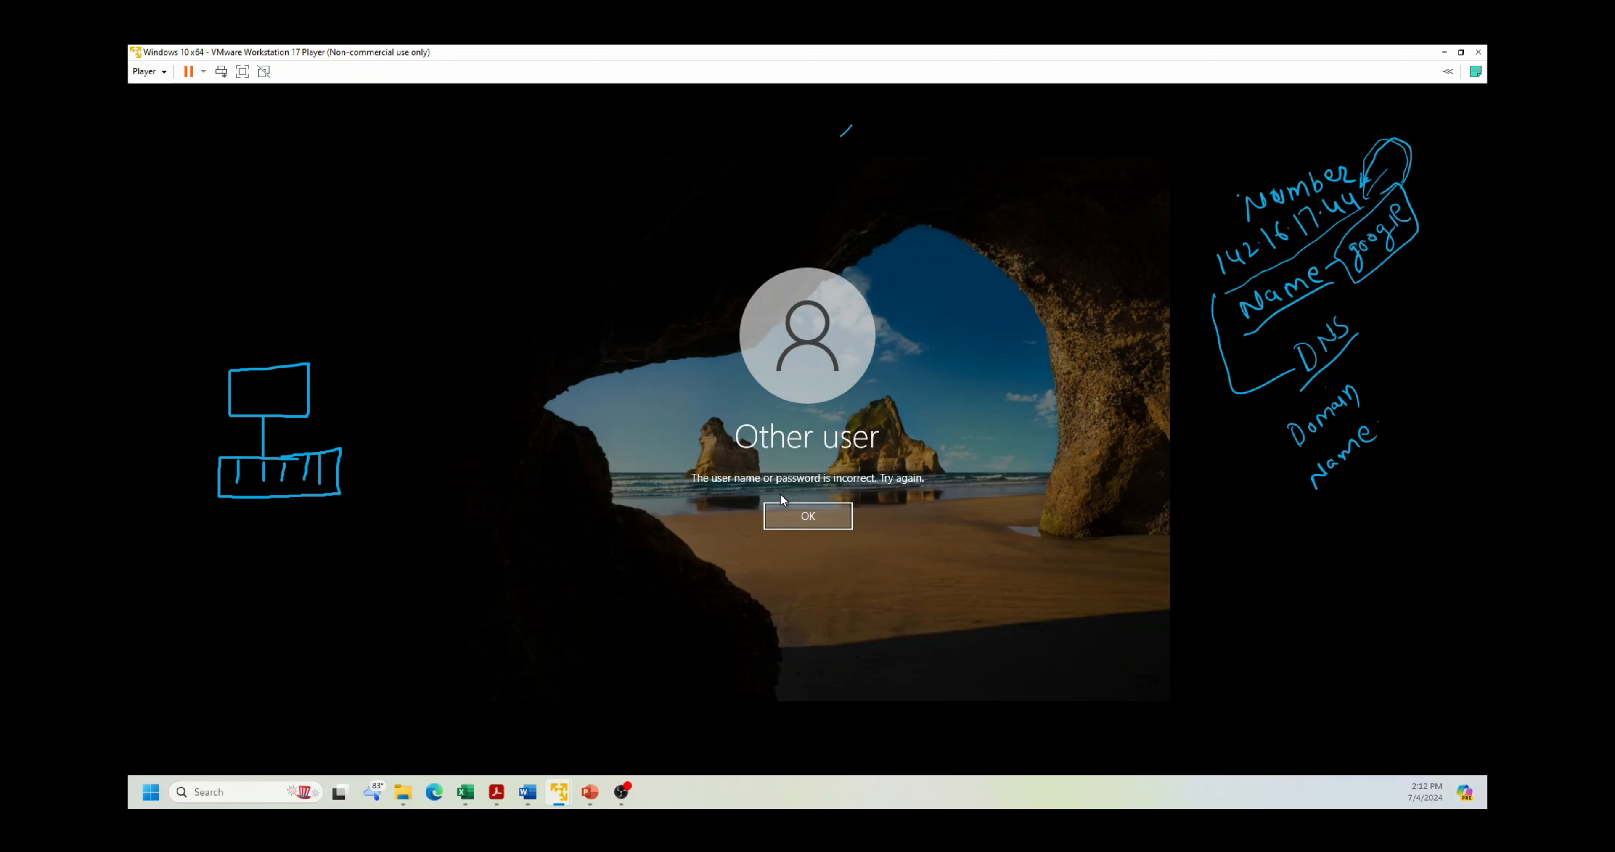
pyautogui.press('Return')
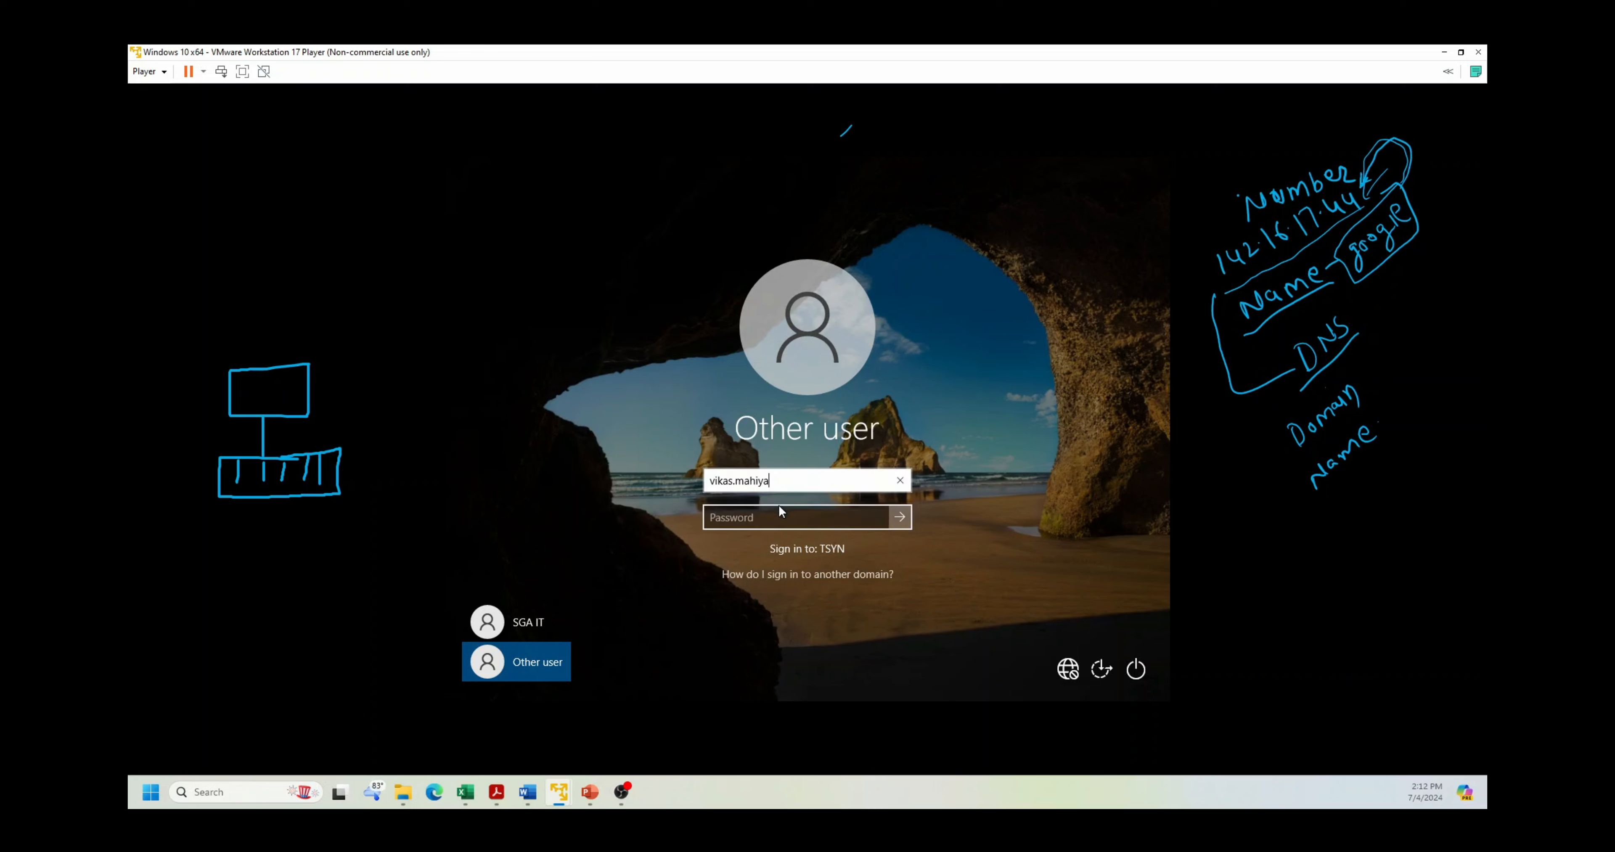
pyautogui.write('•••••••')
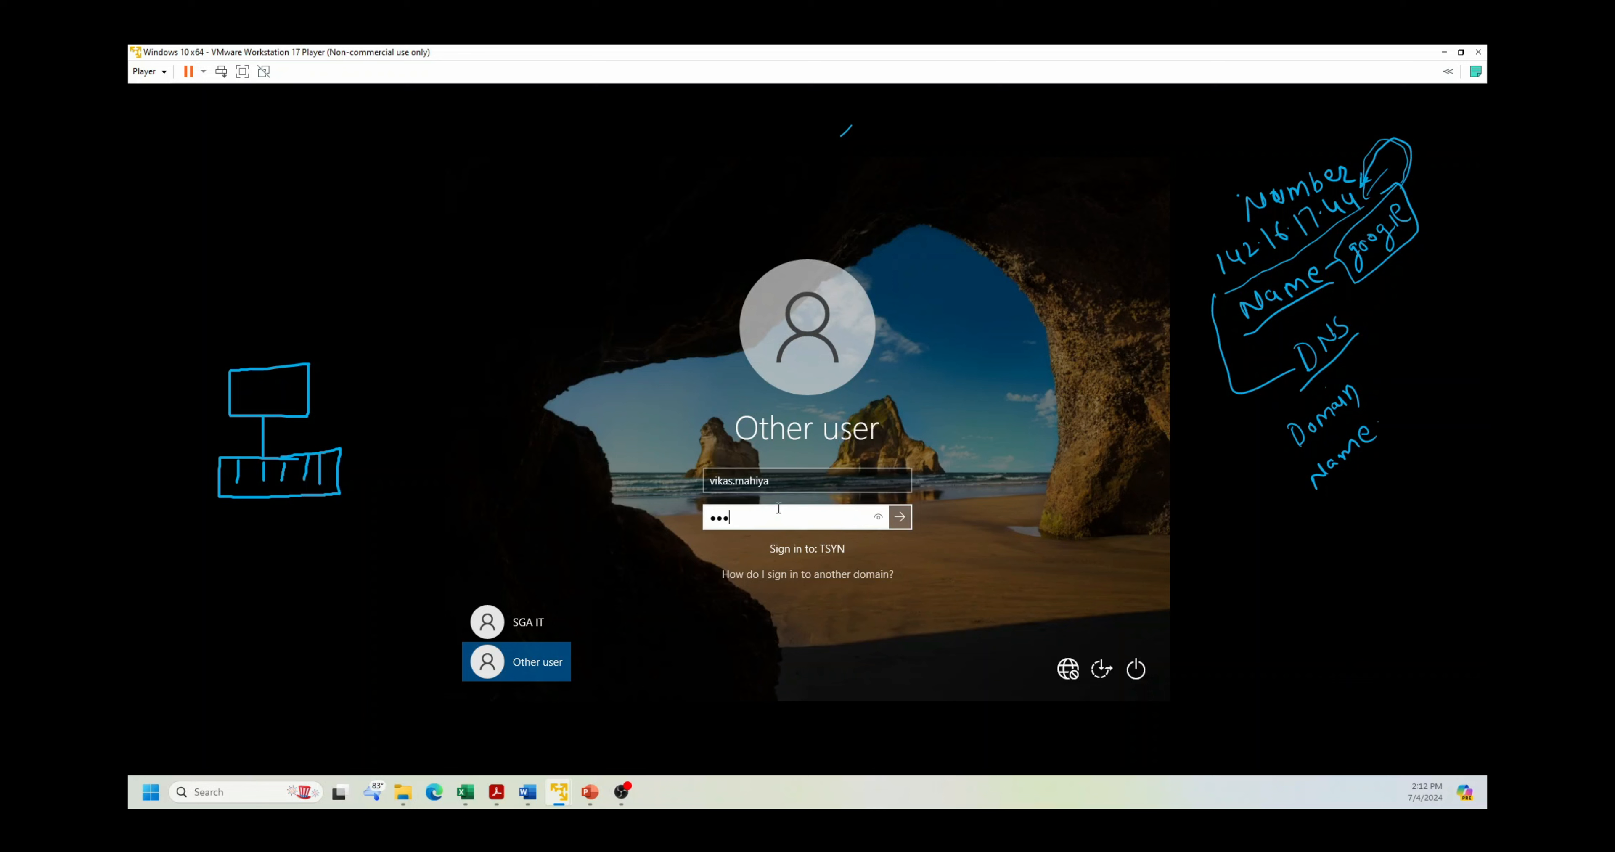
pyautogui.write('•••••')
pyautogui.press('Return')
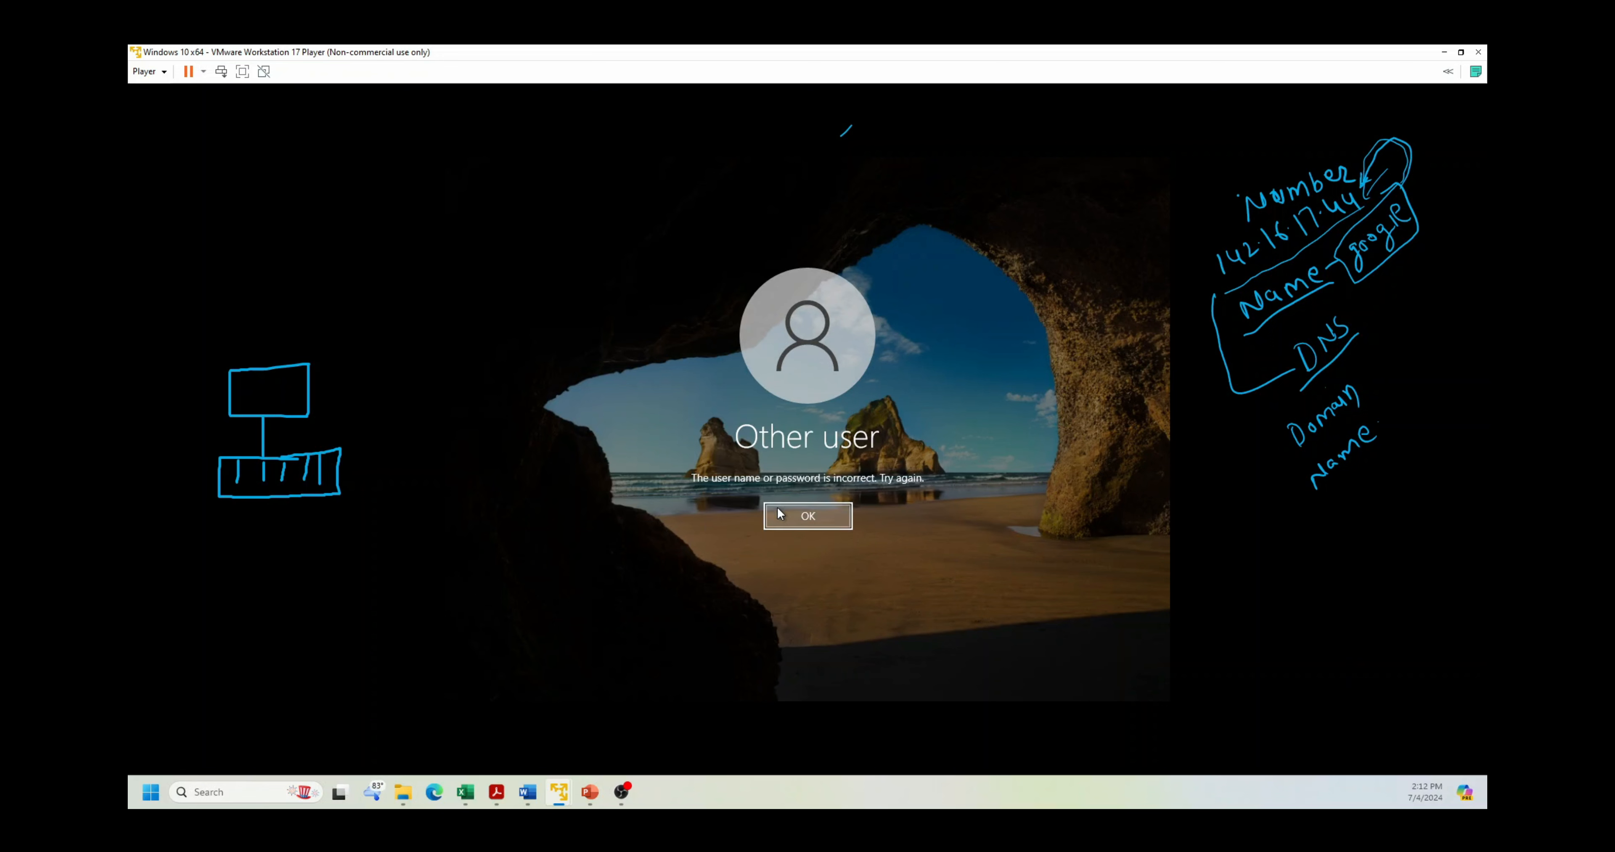
pyautogui.click(781, 514)
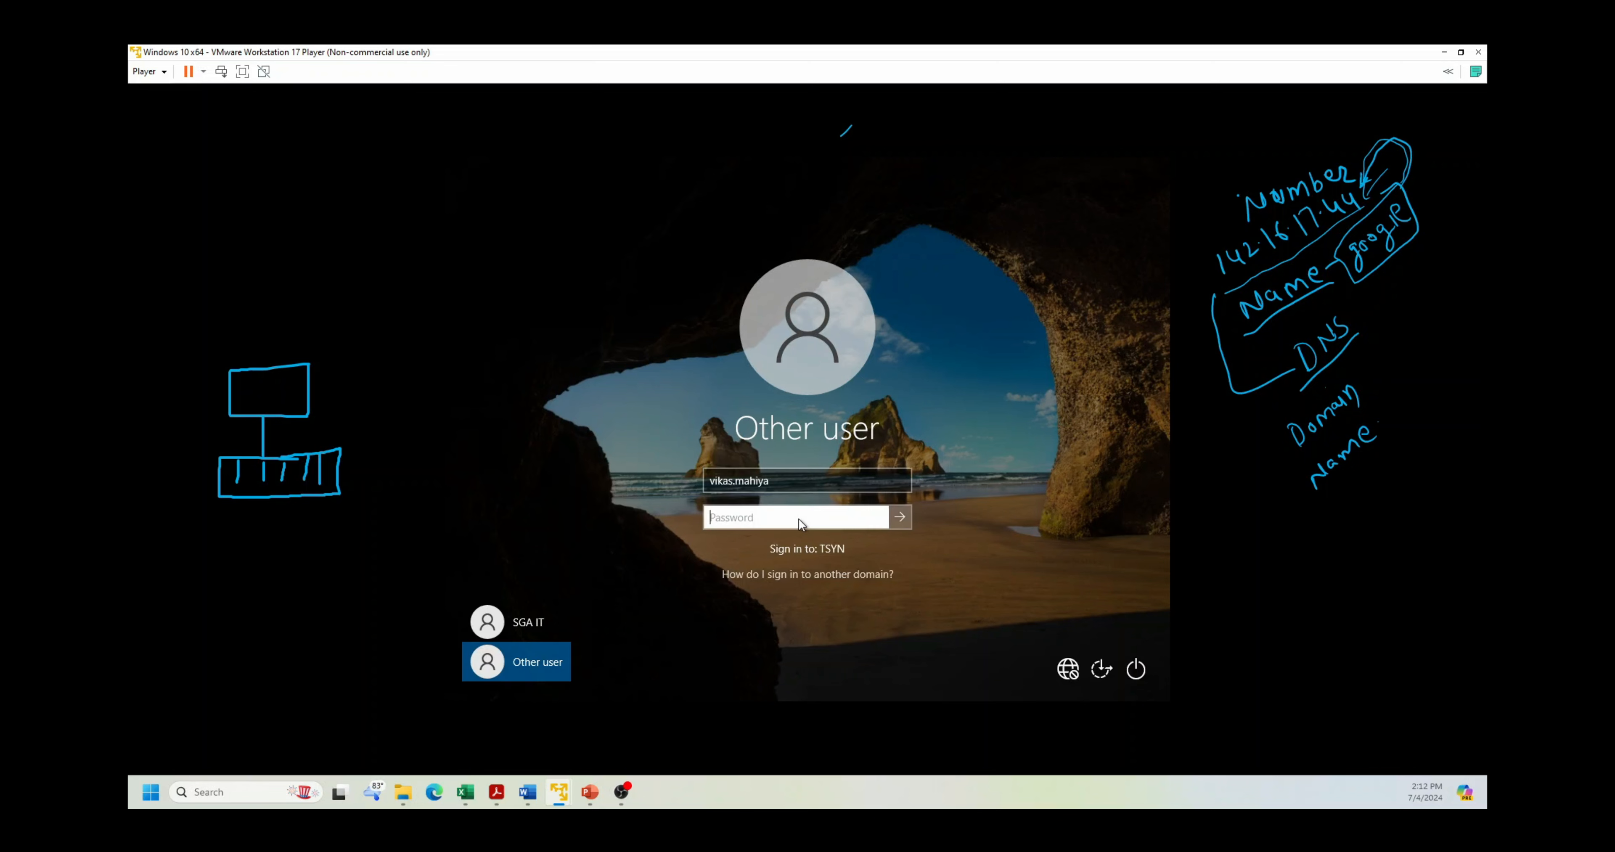
pyautogui.click(789, 481)
pyautogui.write('@tsyn.c')
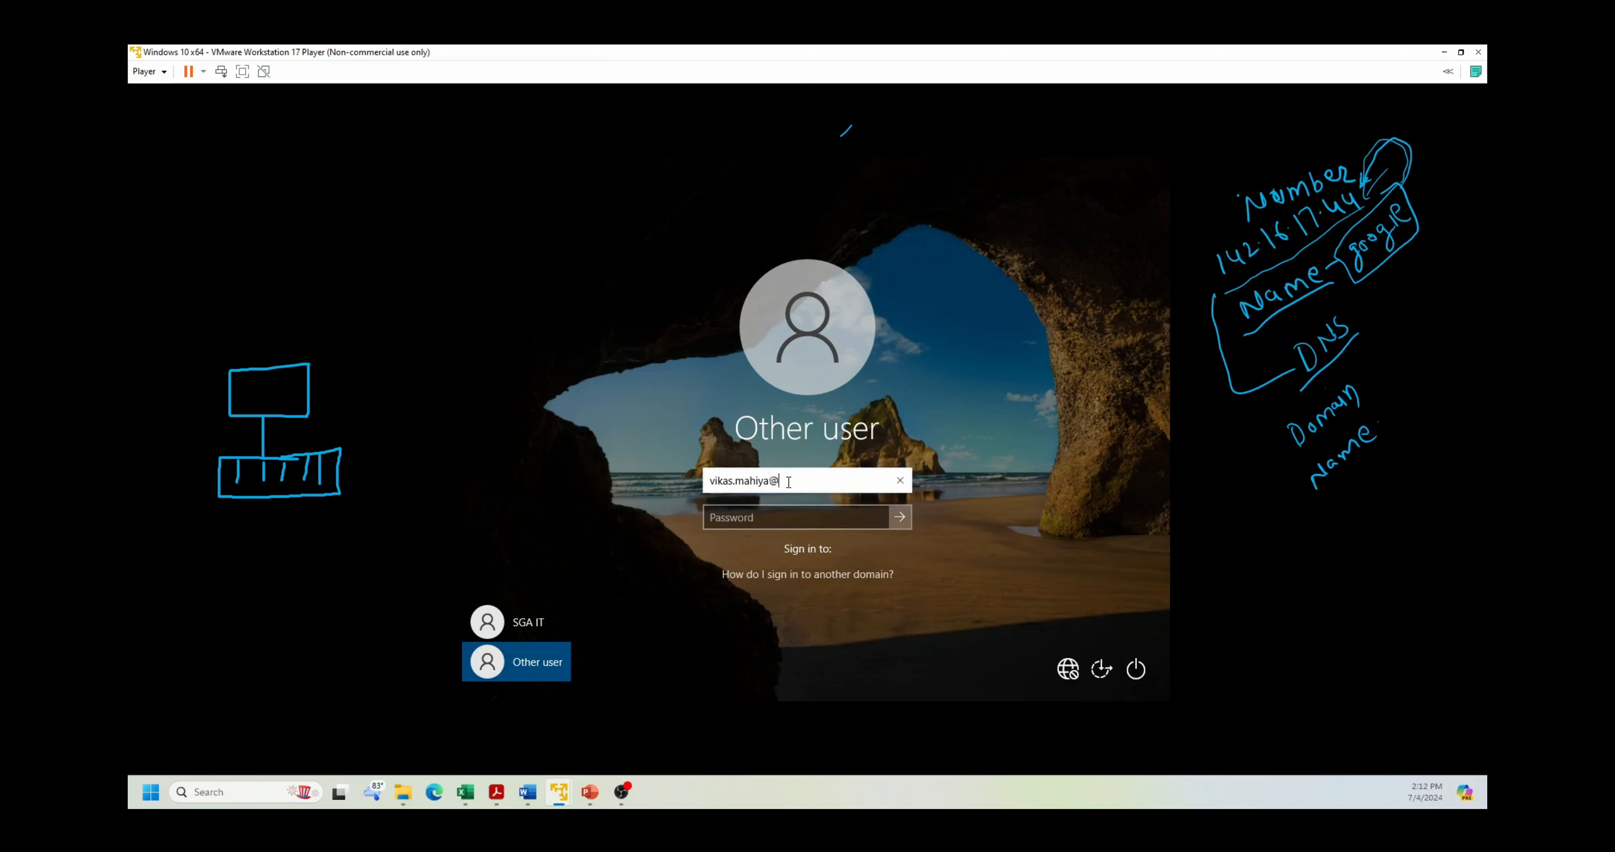
pyautogui.write('om')
pyautogui.press('Tab')
pyautogui.write('••••••••••••')
pyautogui.press('Return')
pyautogui.press('Return')
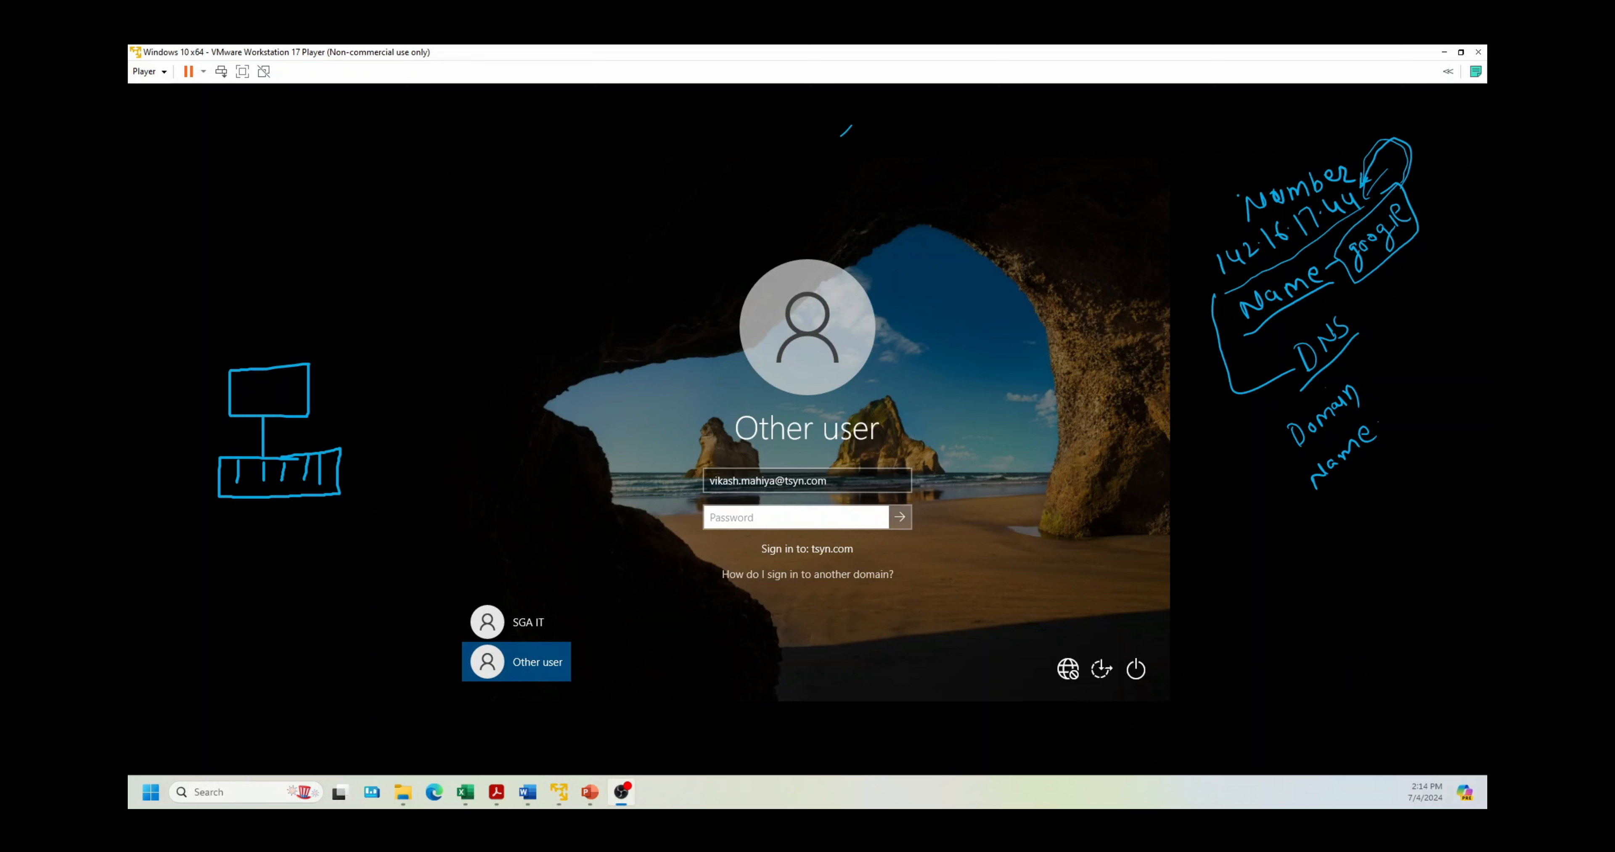
pyautogui.click(765, 523)
pyautogui.write('•••••••••••')
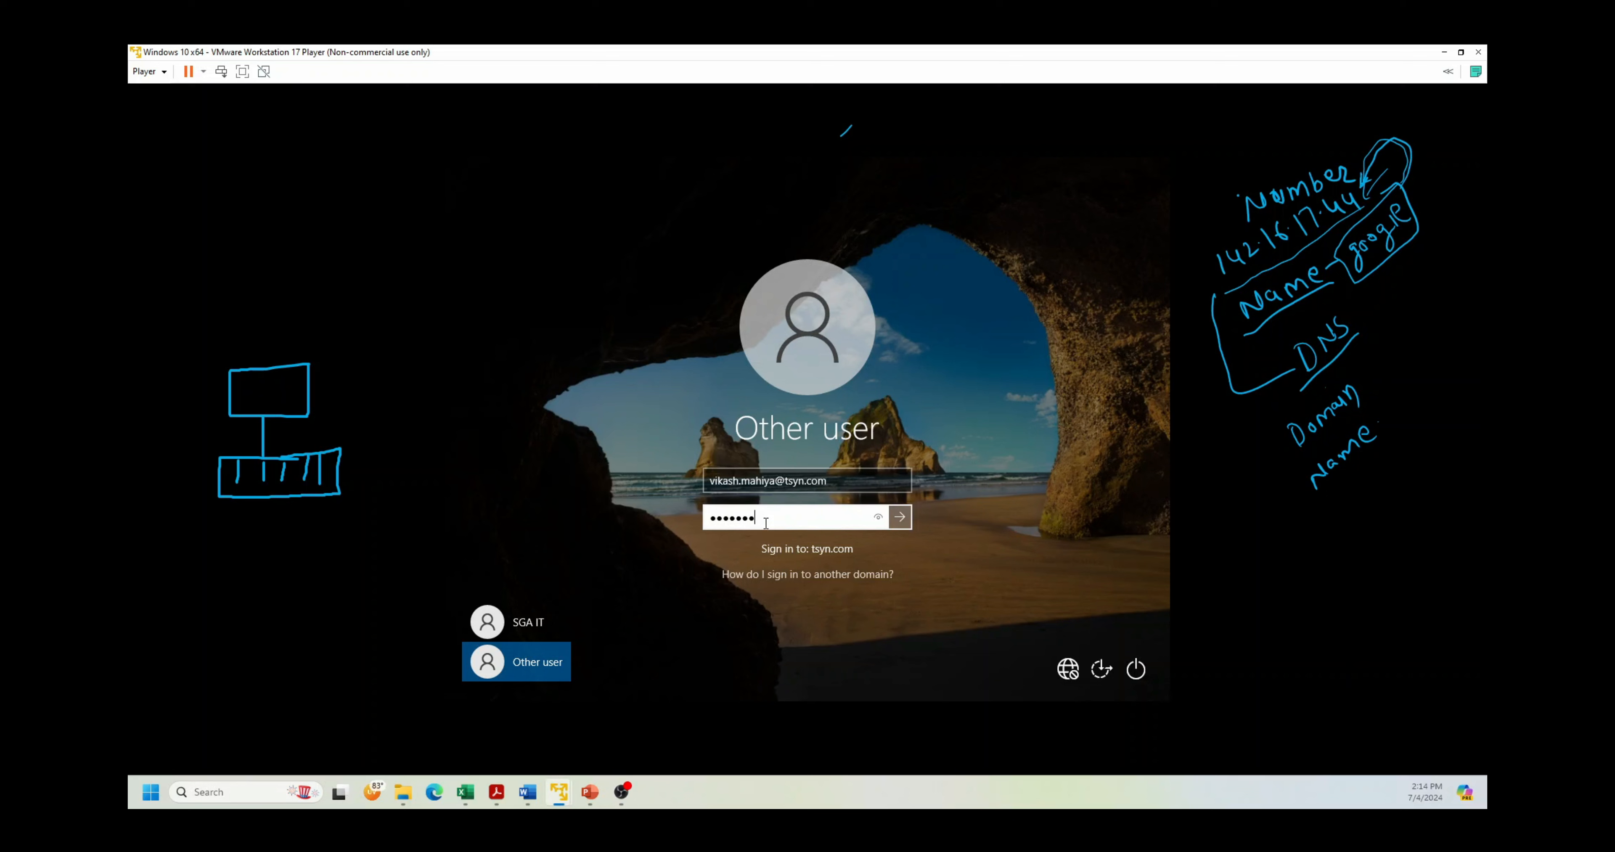
pyautogui.press('Return')
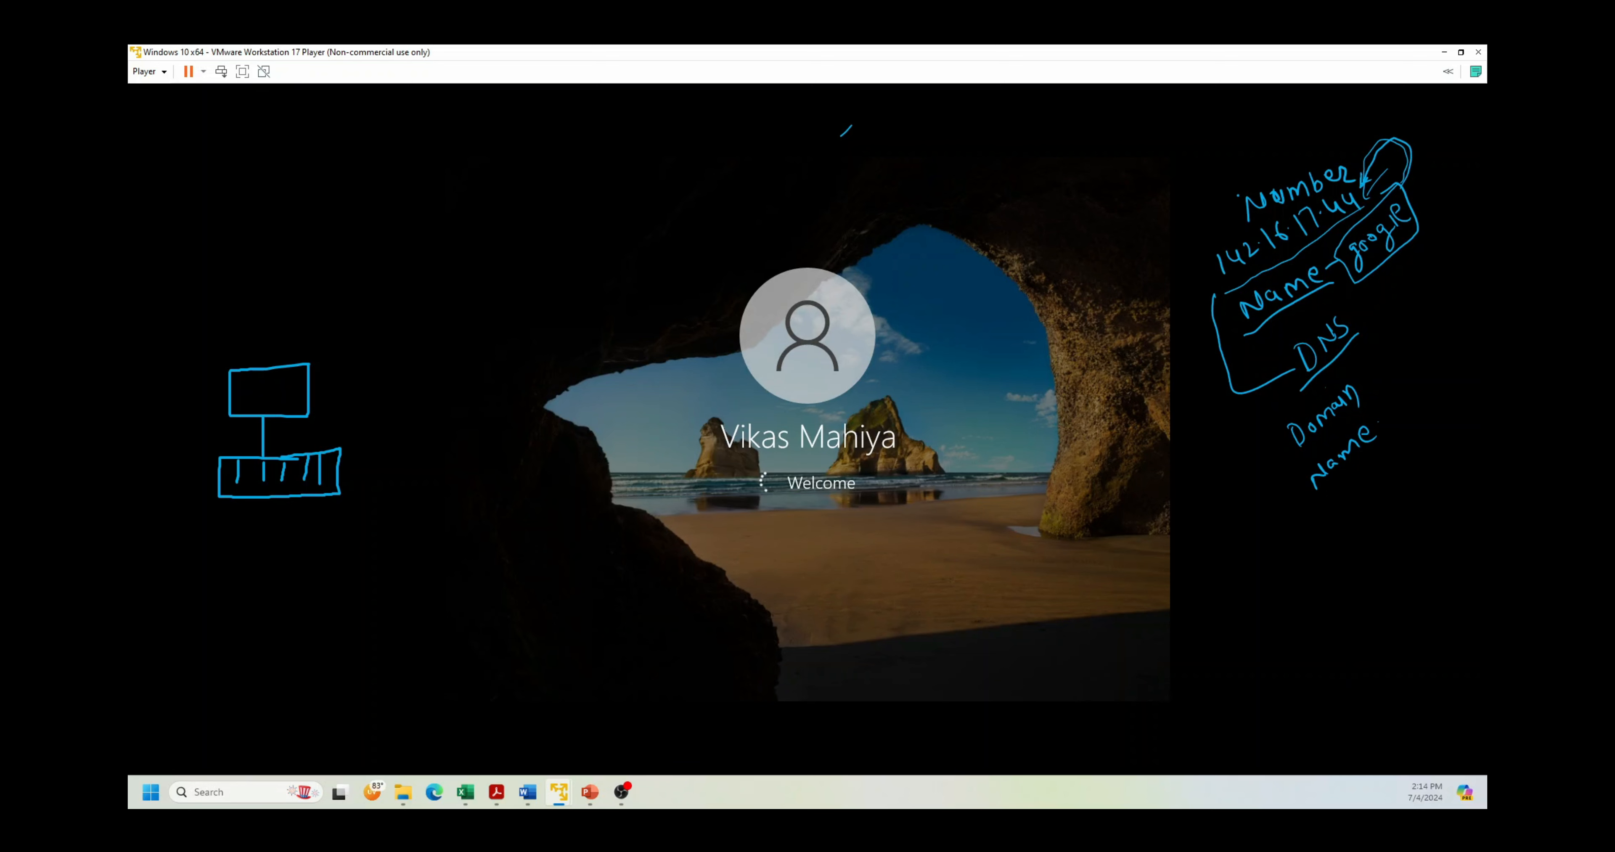